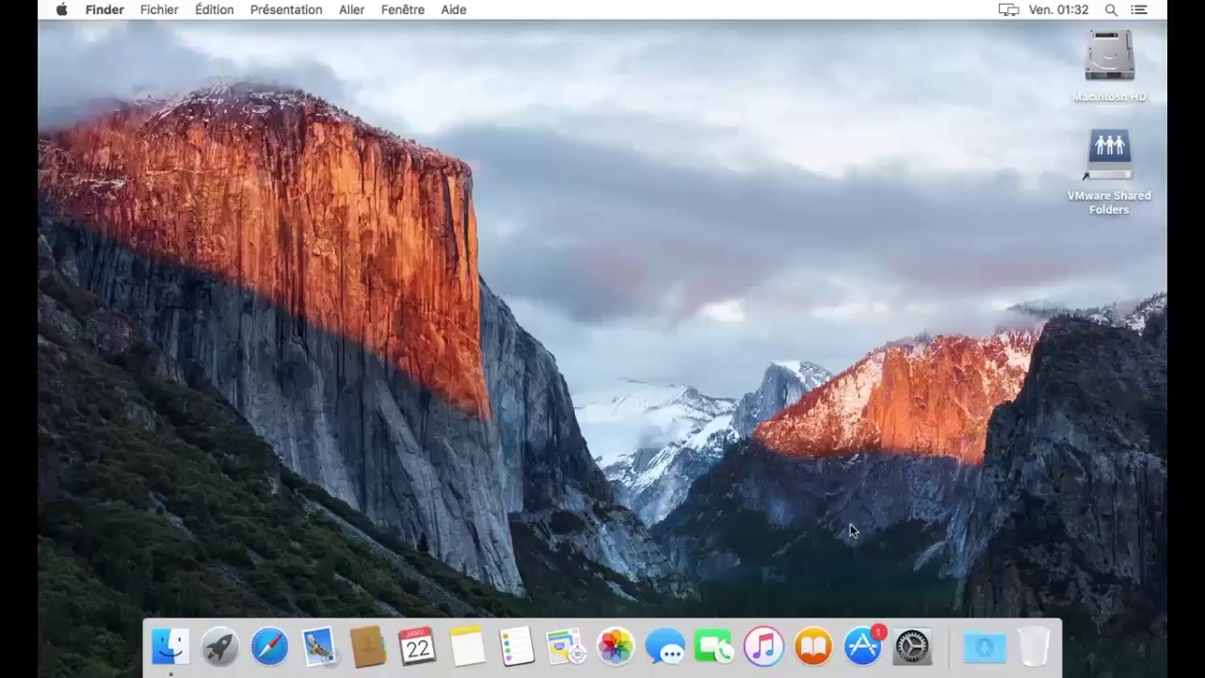
Install the digital camera RAW compatibility update 6.18 from the App Store and enable automatic updates.
{"action": "left_click", "coordinate": [868, 640]}
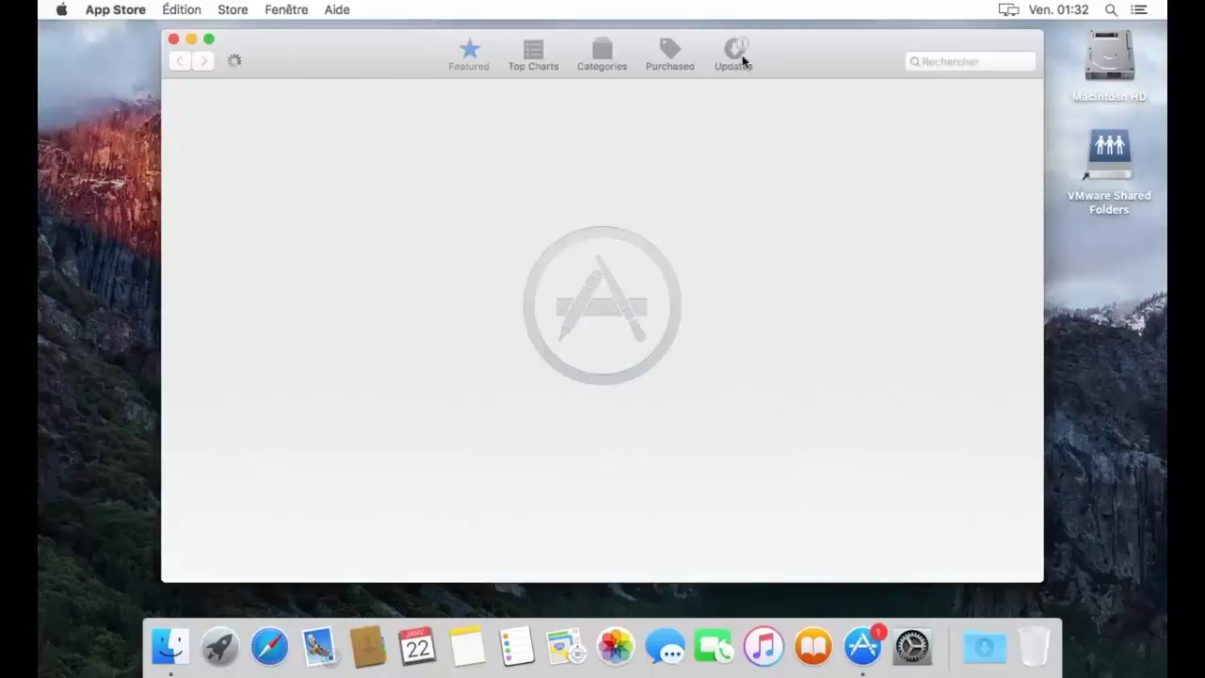
{"action": "left_click", "coordinate": [739, 55]}
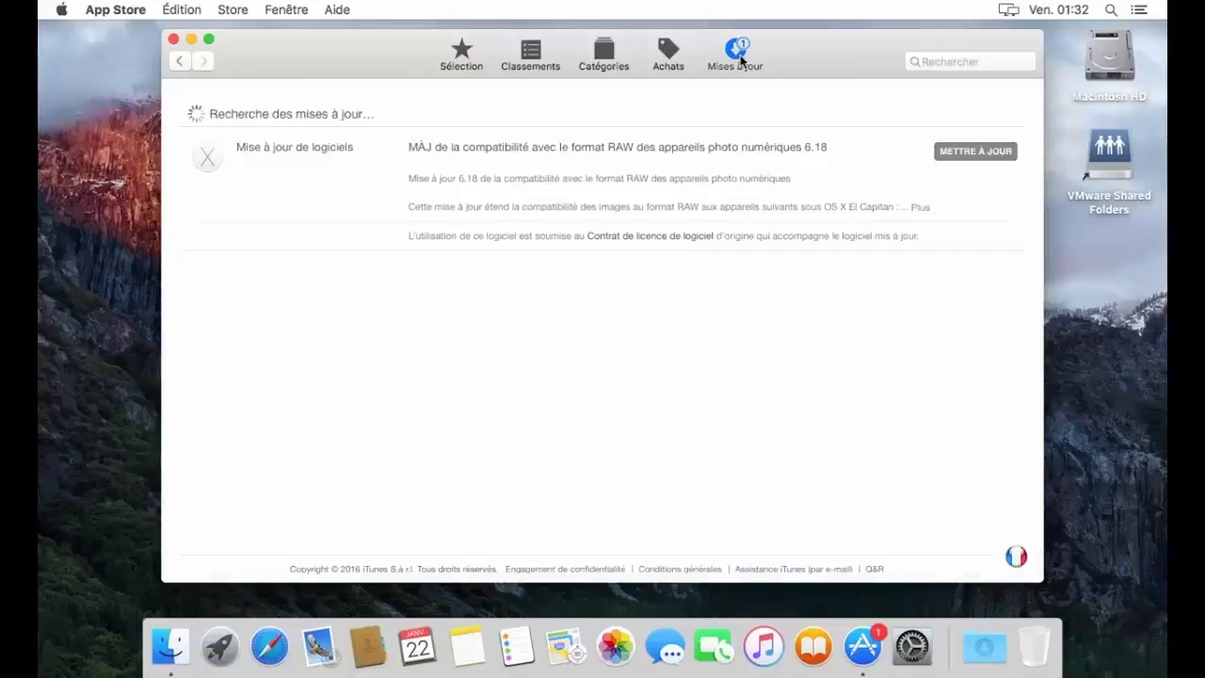
{"action": "left_click", "coordinate": [919, 208]}
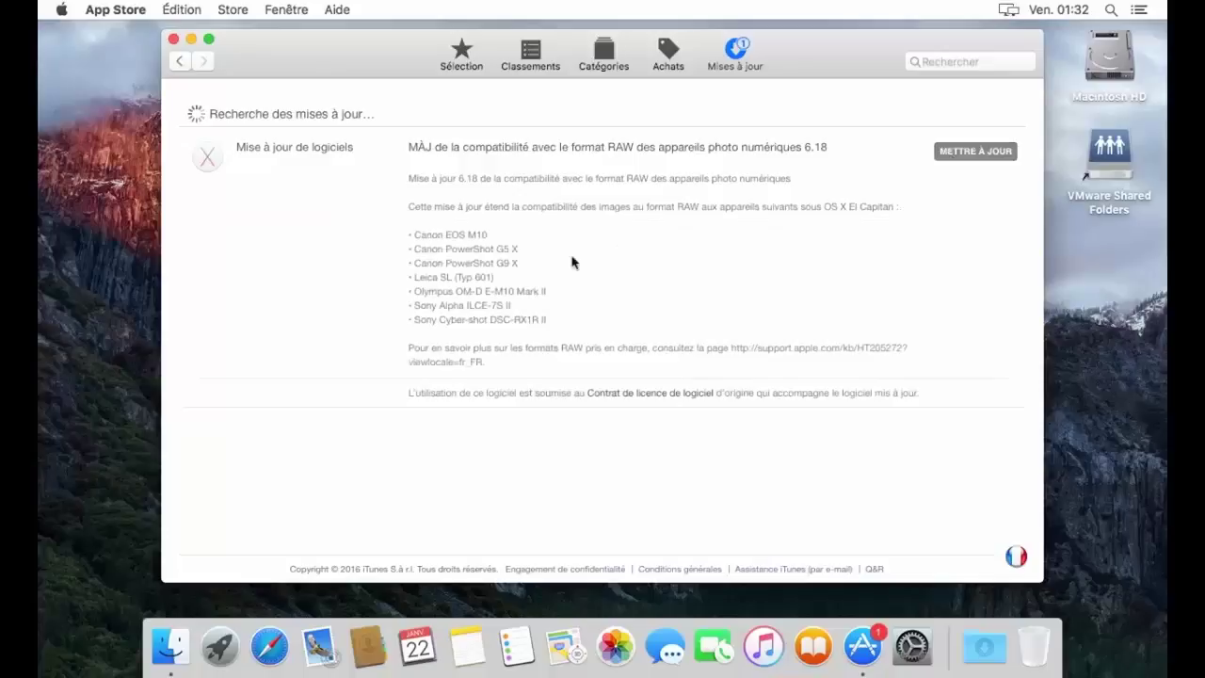
{"action": "left_click", "coordinate": [963, 158]}
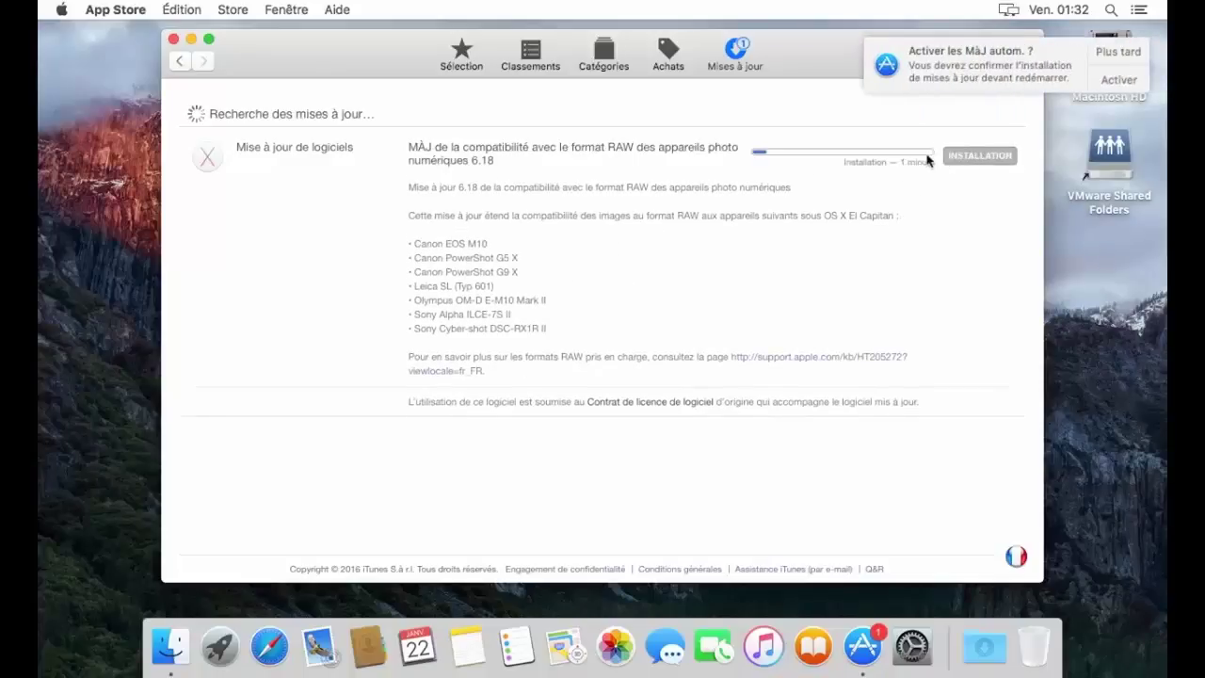
{"action": "left_click", "coordinate": [1139, 82]}
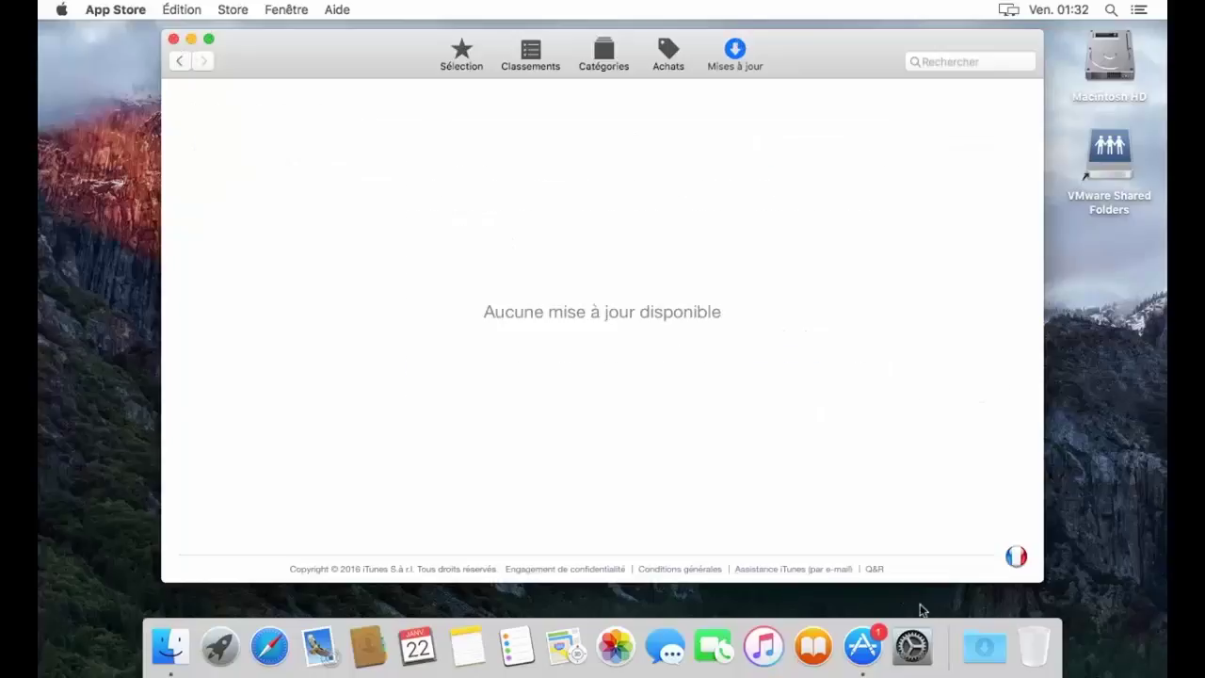
Visit the App Store's featured page and return to the updates page to check for updates again.
{"action": "left_click", "coordinate": [676, 272]}
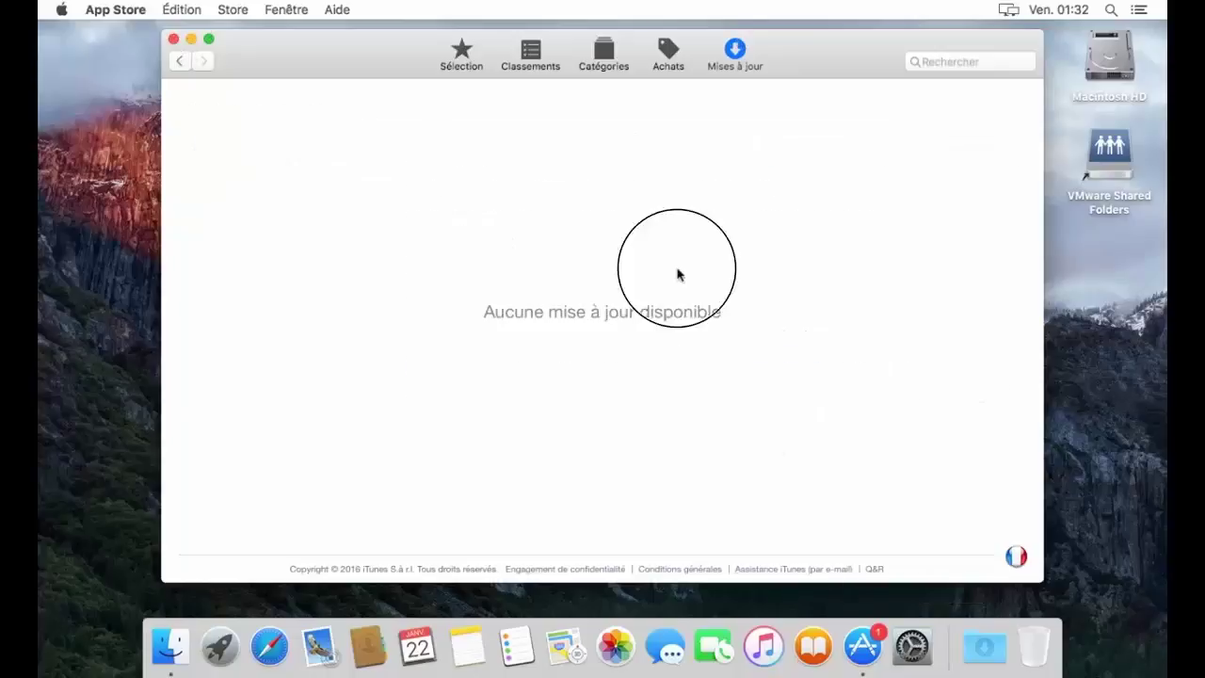
{"action": "left_click", "coordinate": [459, 56]}
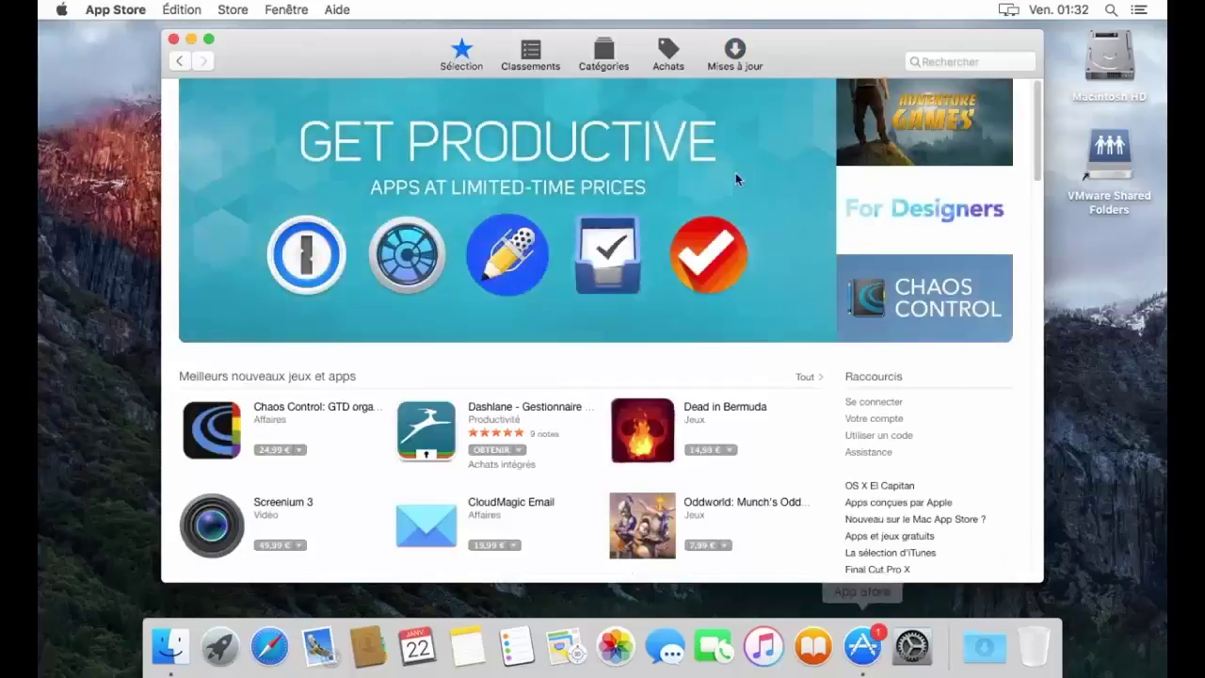
{"action": "left_click", "coordinate": [727, 54]}
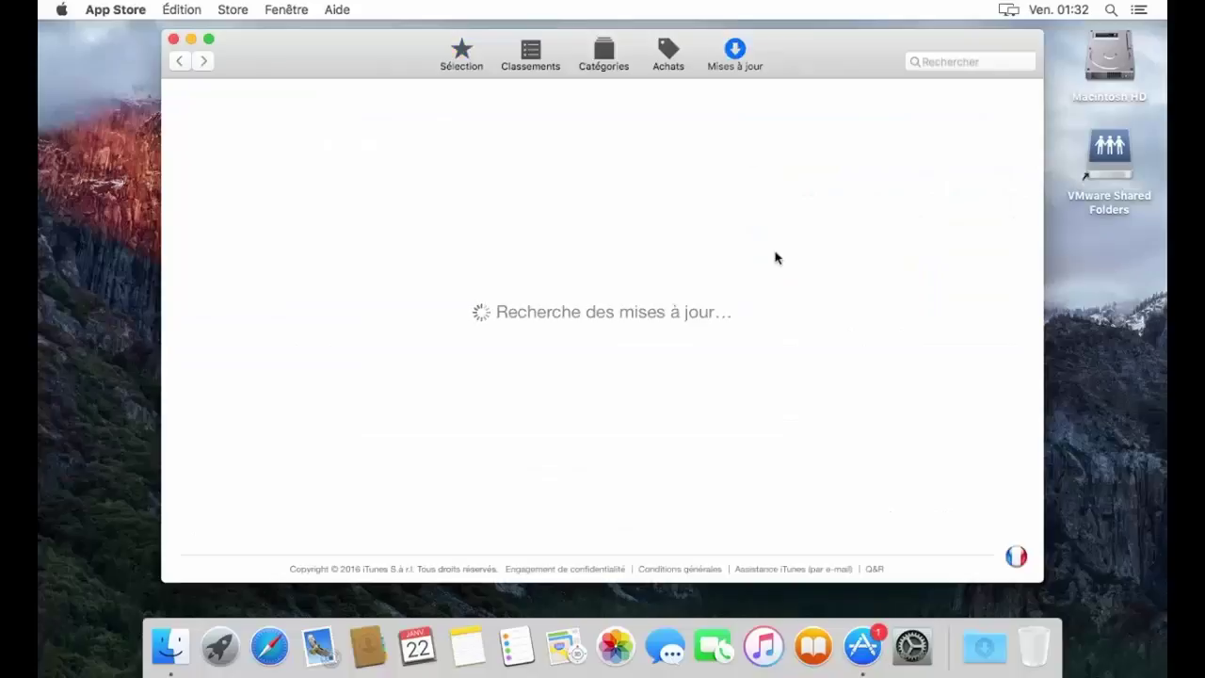
Enable the dark menu bar and Dock in the General settings of System Preferences.
{"action": "left_click", "coordinate": [913, 643]}
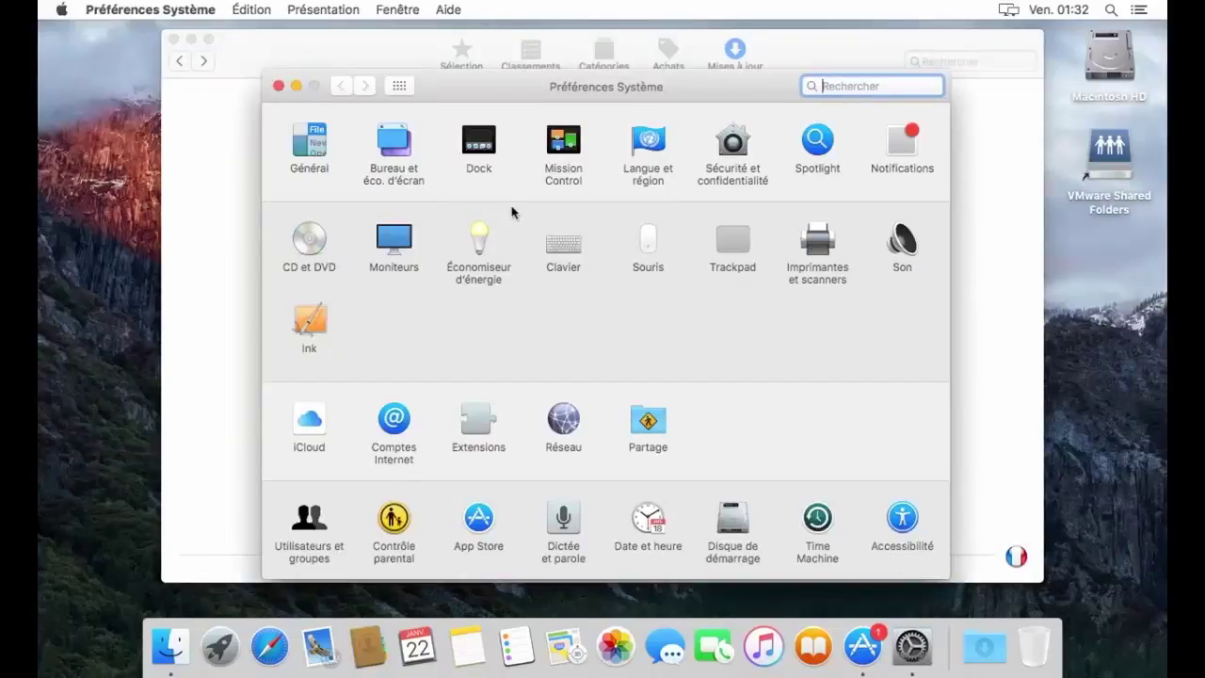
{"action": "left_click", "coordinate": [313, 148]}
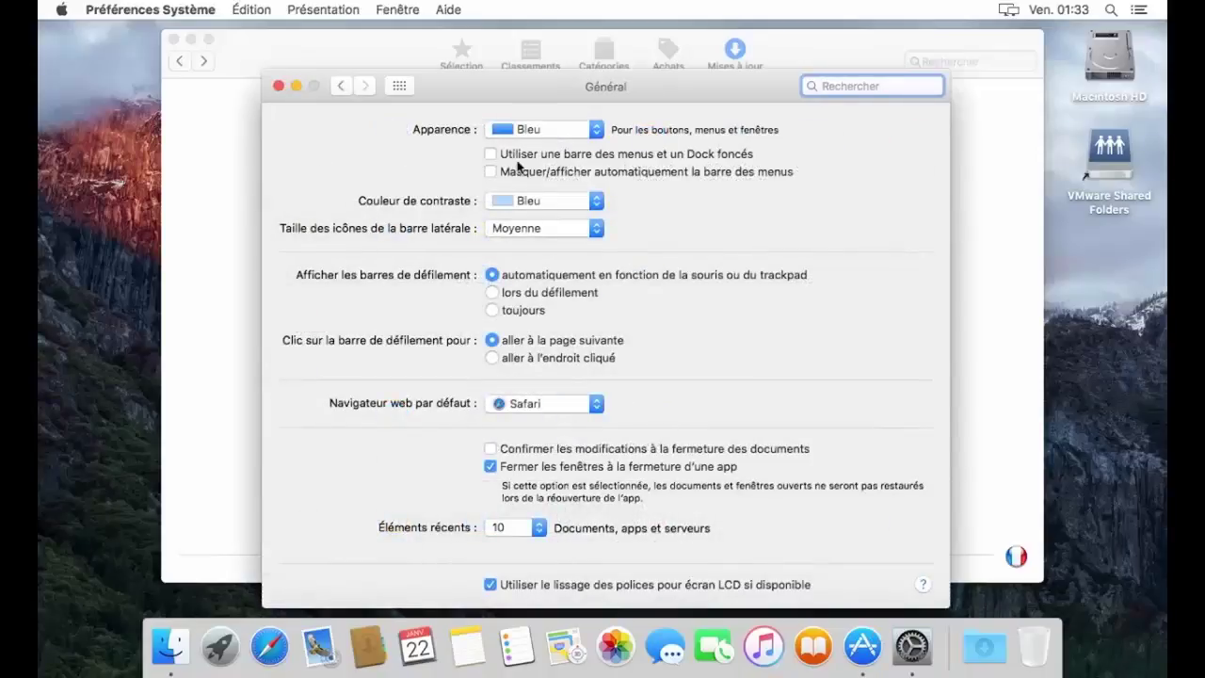
{"action": "left_click", "coordinate": [542, 155]}
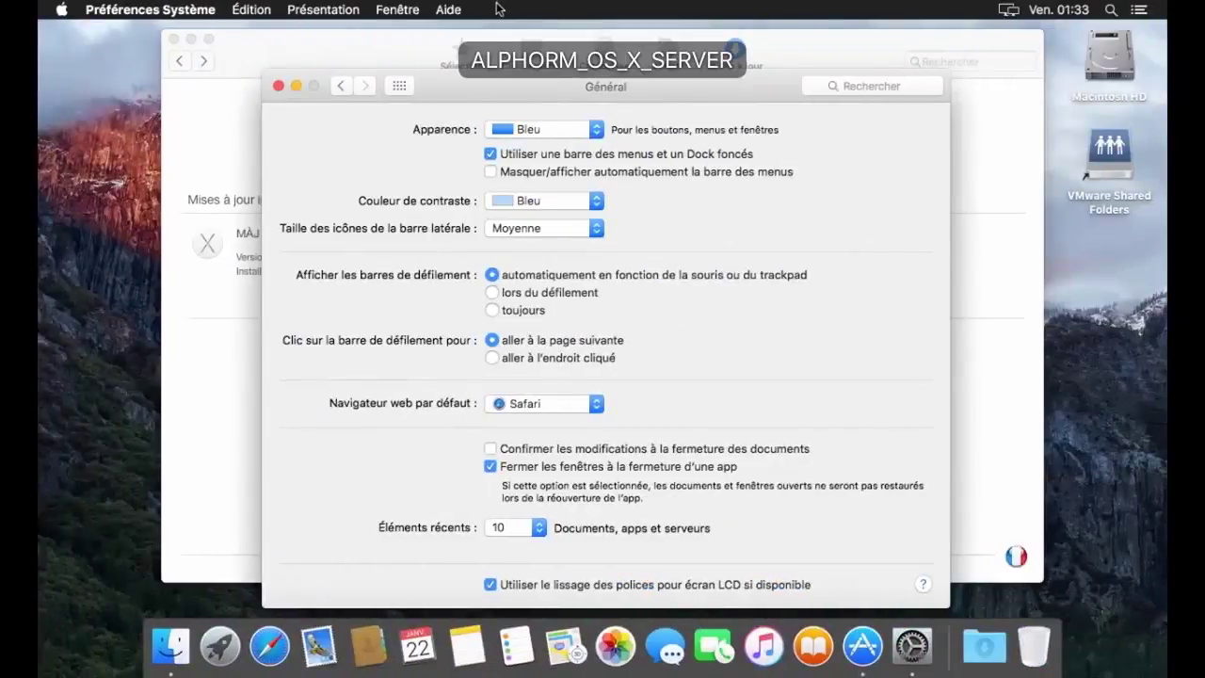
{"action": "mouse_move", "coordinate": [559, 8]}
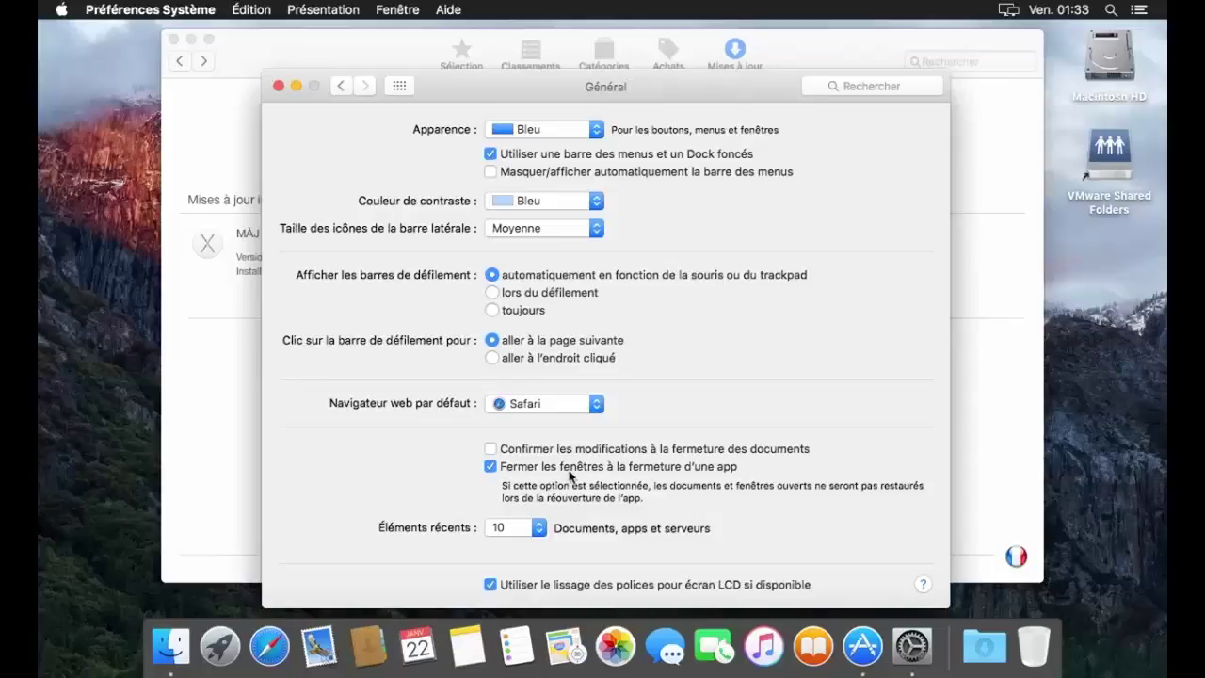
Set the screen saver's start delay to Jamais in the desktop and screen saver settings.
{"action": "left_click", "coordinate": [399, 87]}
{"action": "left_click", "coordinate": [395, 156]}
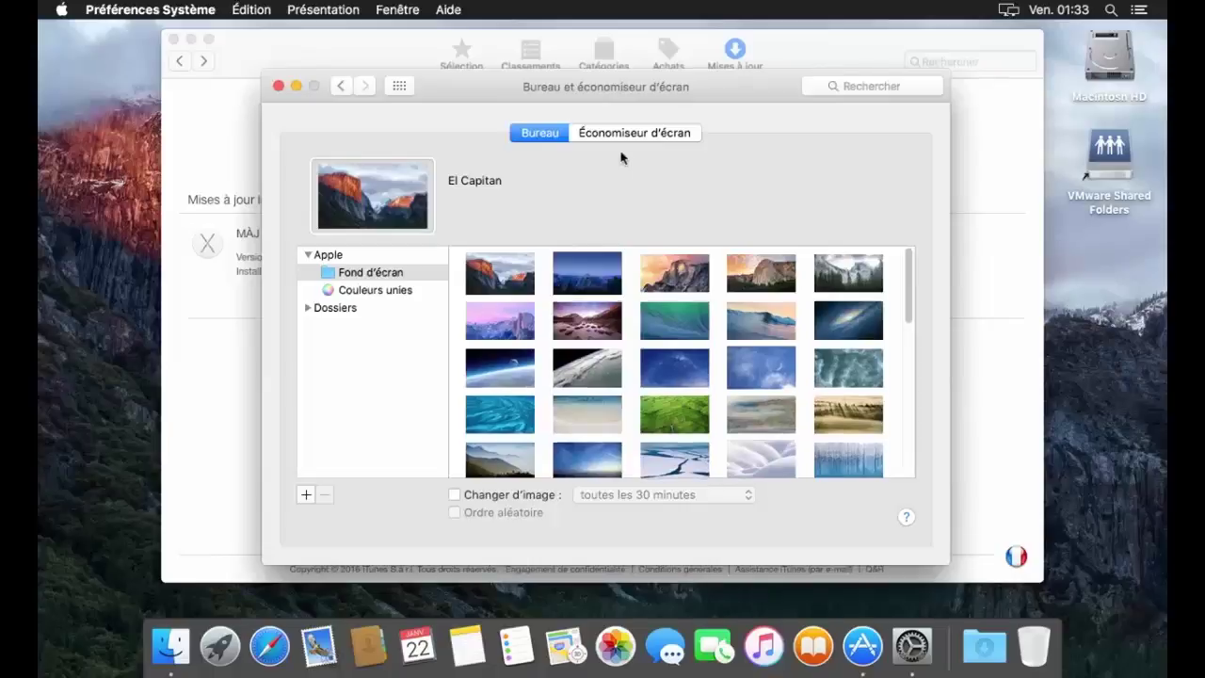
{"action": "left_click", "coordinate": [629, 132]}
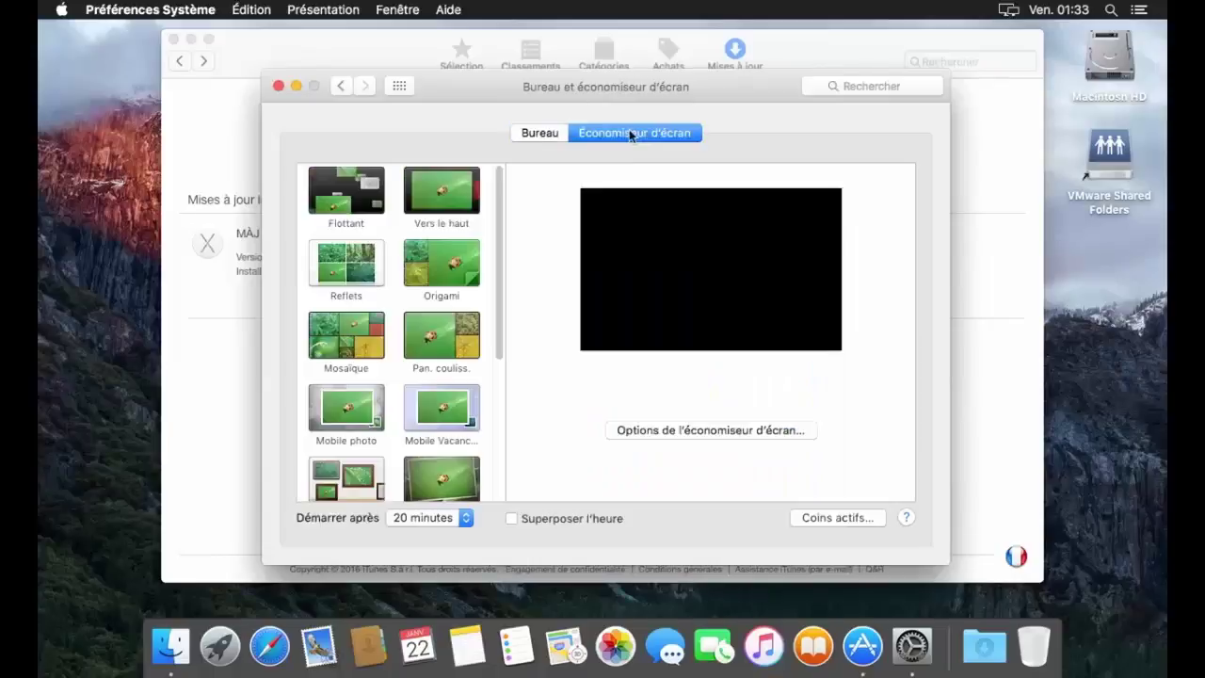
{"action": "left_click", "coordinate": [437, 517]}
{"action": "left_click", "coordinate": [441, 438]}
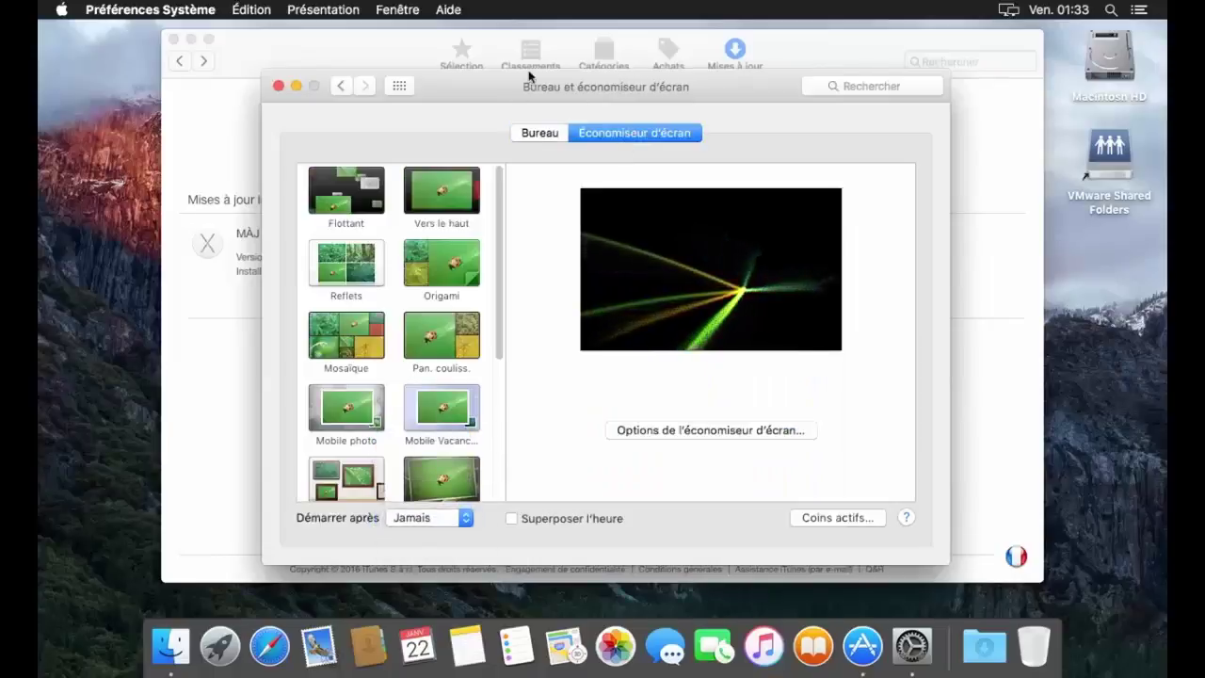
Return to the desktop picture settings and look through the built-in Apple wallpapers.
{"action": "left_click", "coordinate": [542, 133]}
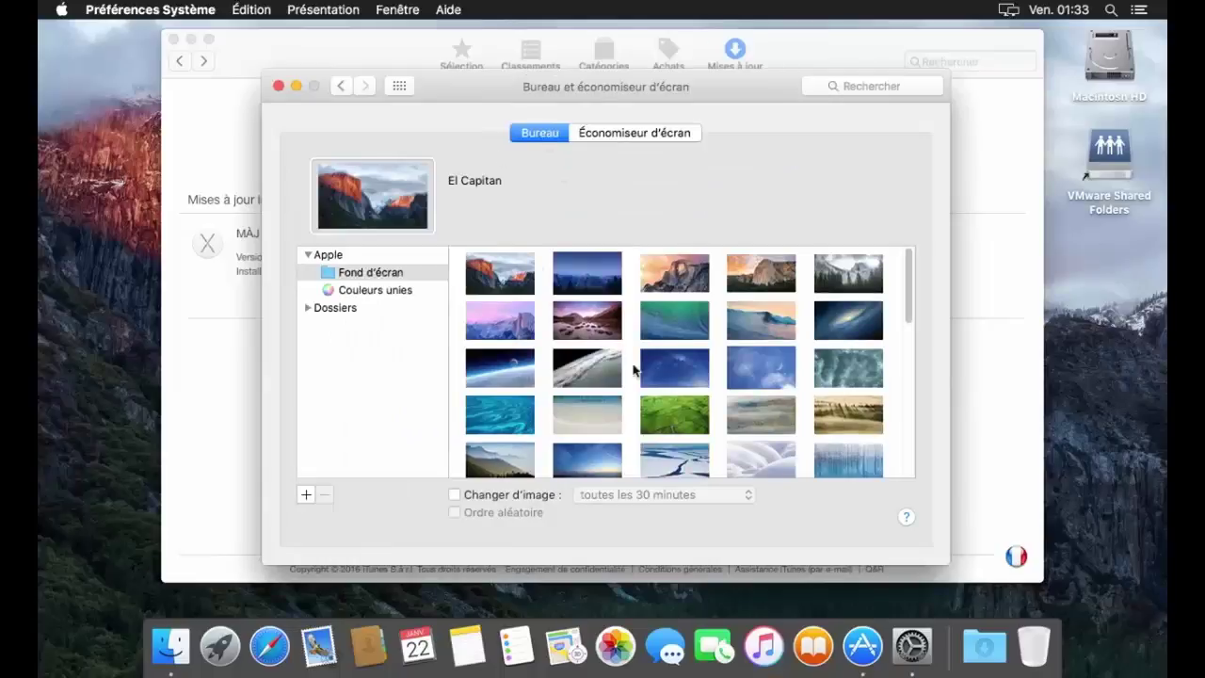
{"action": "scroll", "coordinate": [634, 370], "scroll_direction": "down", "scroll_amount": 3}
{"action": "scroll", "coordinate": [637, 368], "scroll_direction": "up", "scroll_amount": 5}
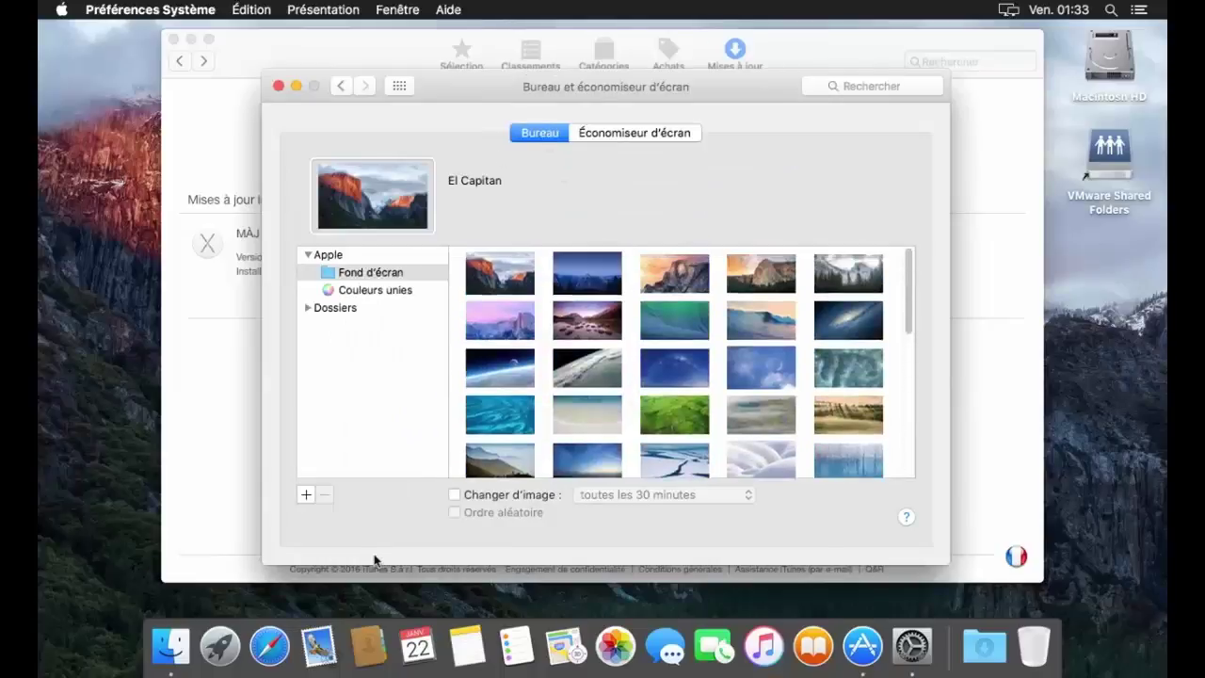
Switch to Safari, search Google for "osx server" and show the image results.
{"action": "left_click", "coordinate": [271, 647]}
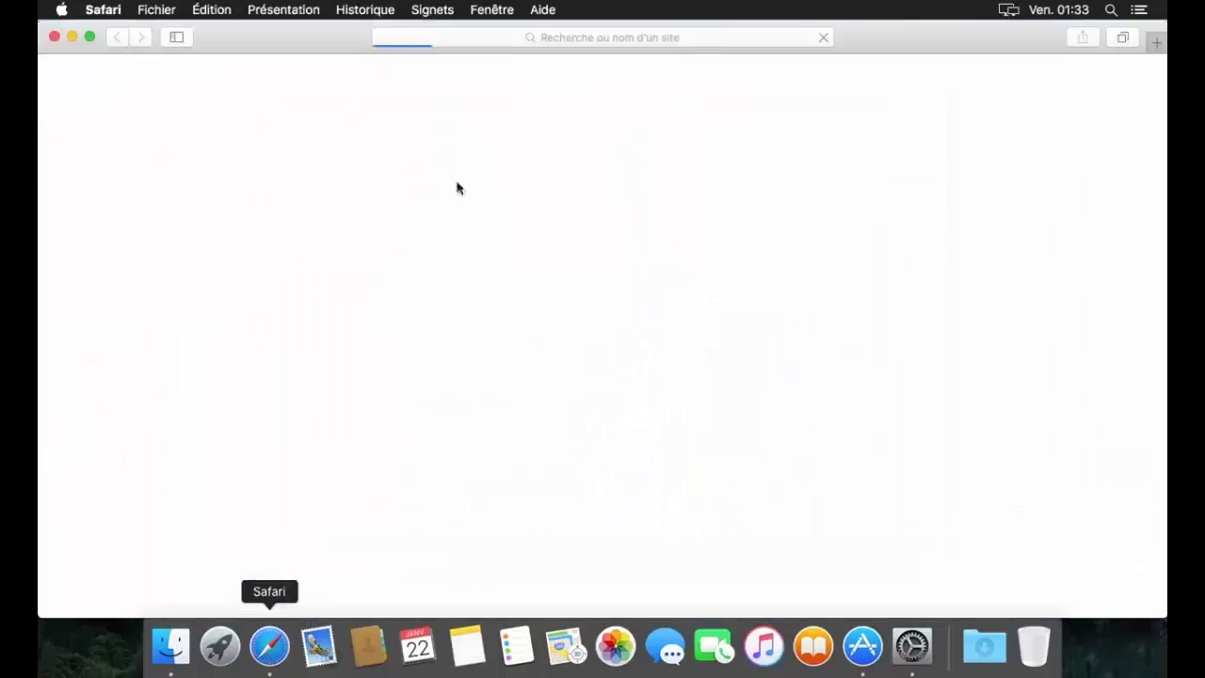
{"action": "left_click", "coordinate": [490, 41]}
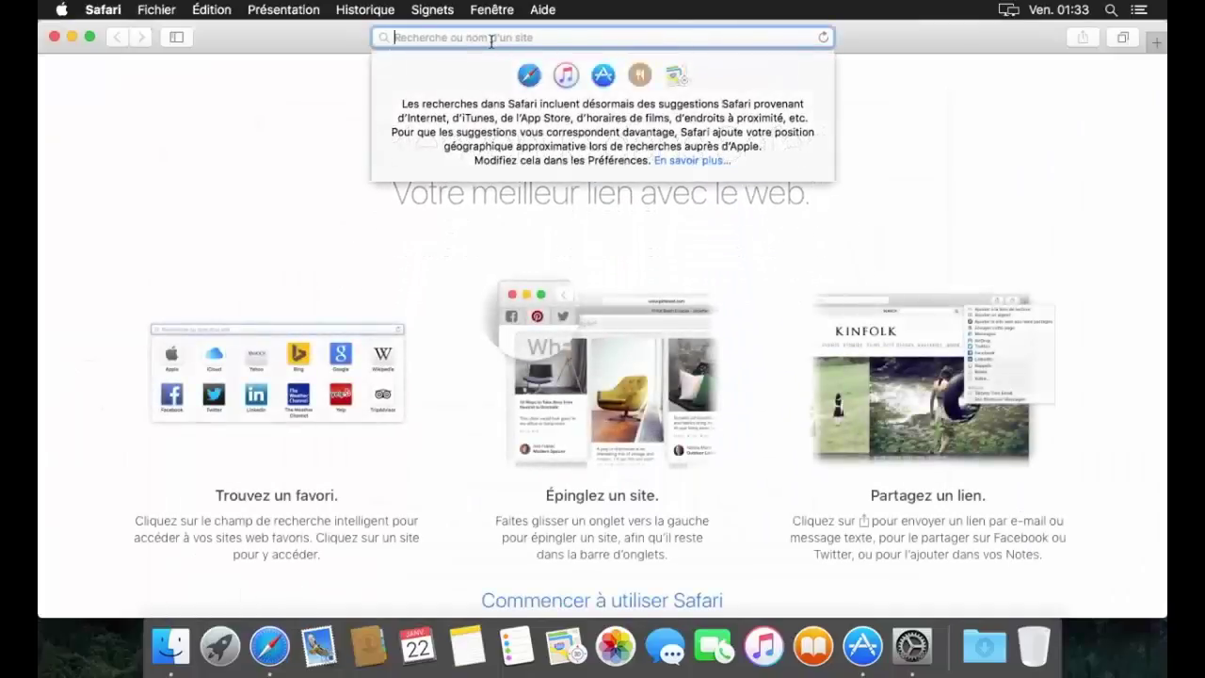
{"action": "type", "text": "osx server"}
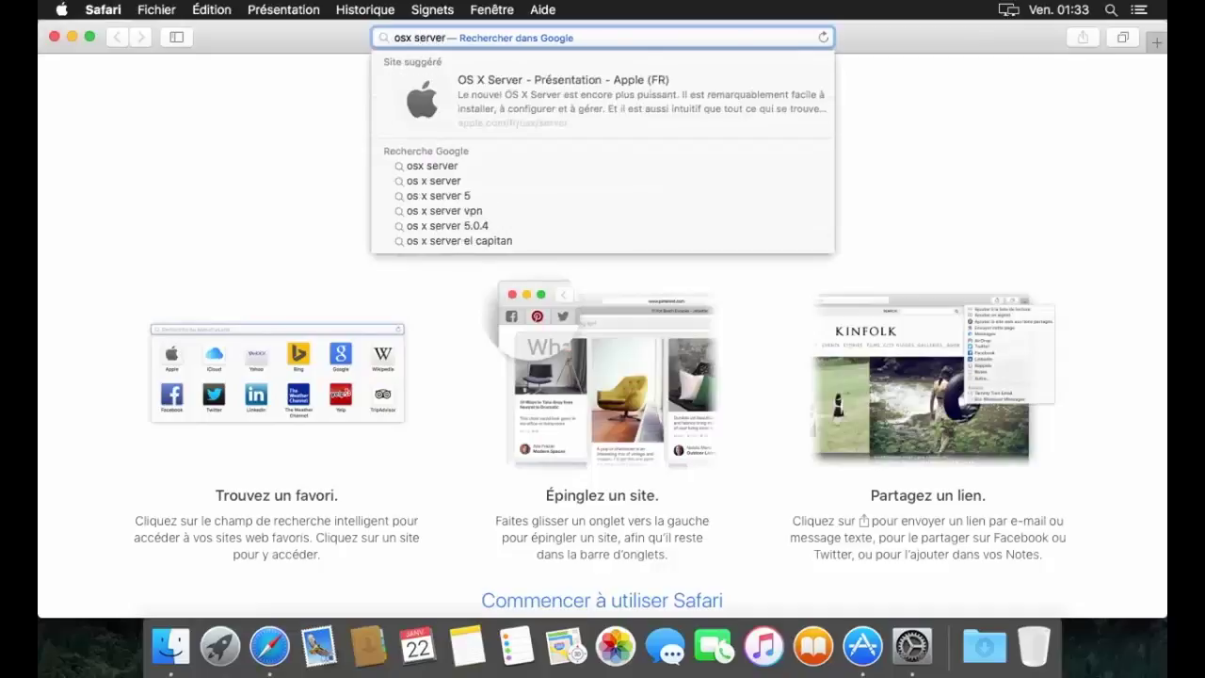
{"action": "key", "text": "Escape"}
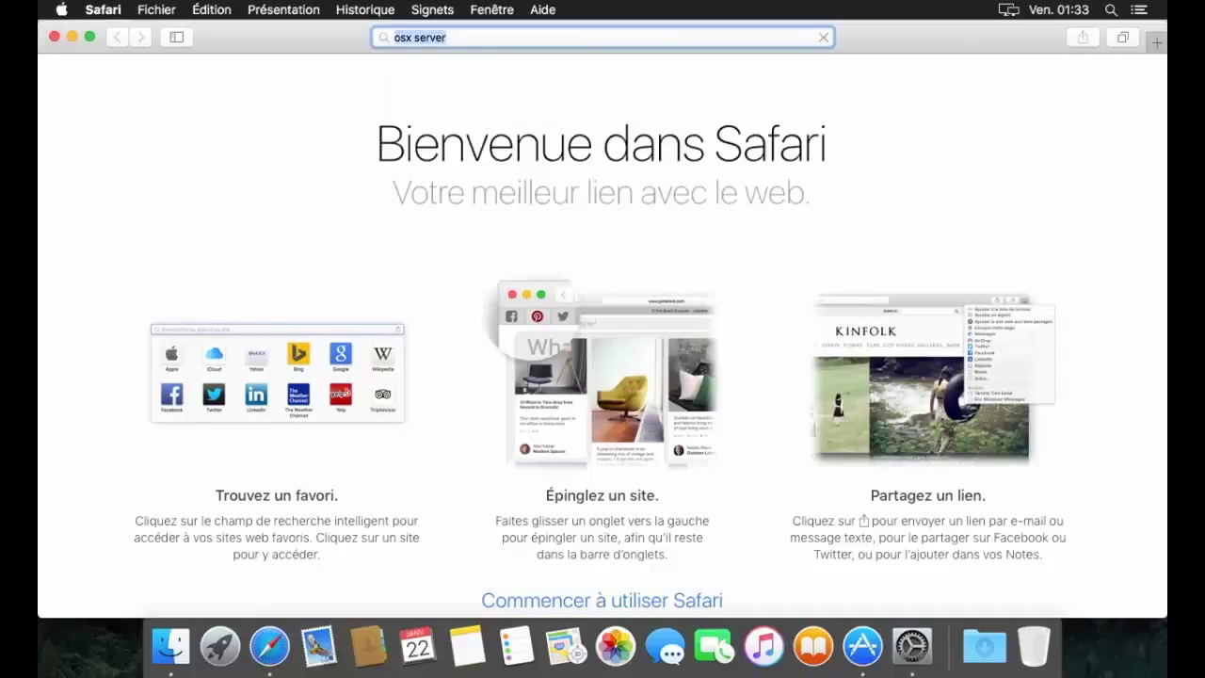
{"action": "key", "text": "Return"}
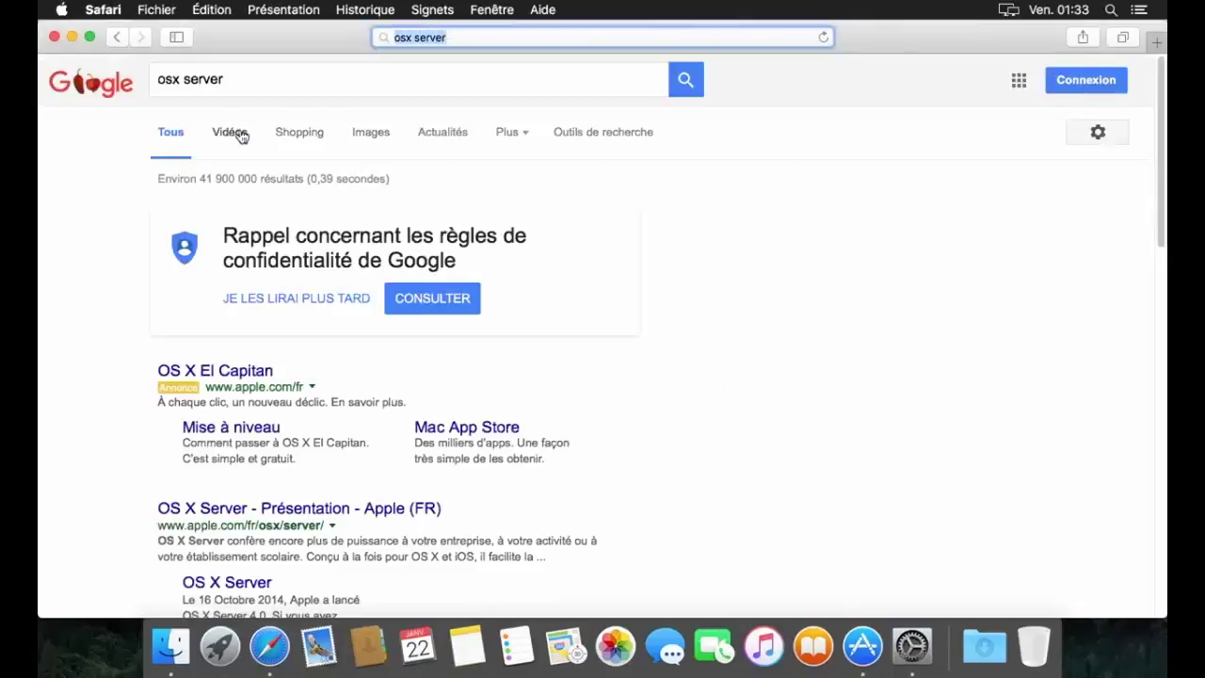
{"action": "left_click", "coordinate": [386, 133]}
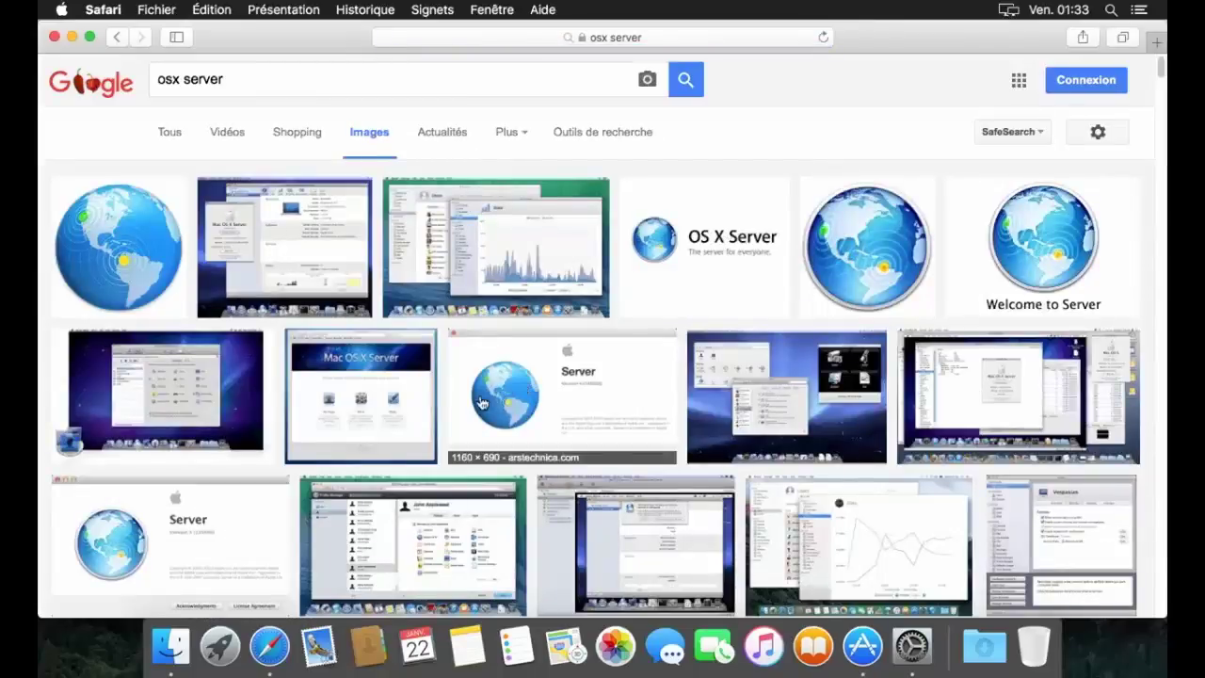
Open the "OS X Server – The server for everyone." image at full size and save it to the downloads folder.
{"action": "left_click", "coordinate": [707, 223]}
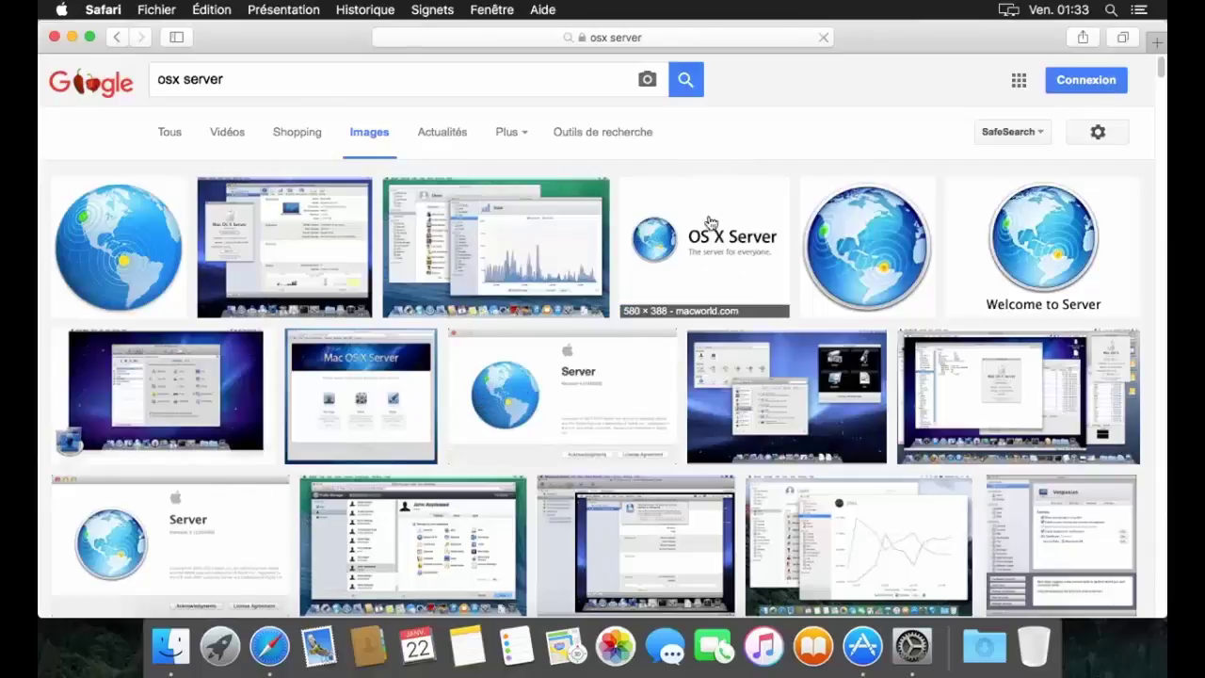
{"action": "left_click", "coordinate": [999, 169]}
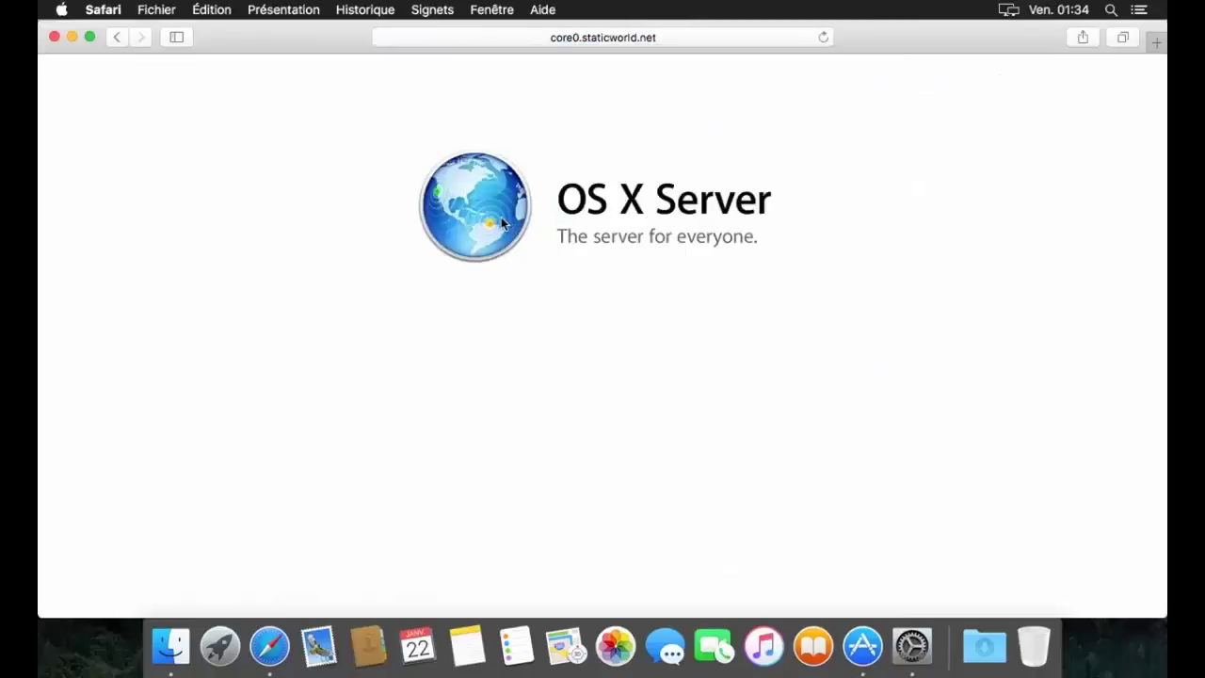
{"action": "right_click", "coordinate": [502, 222]}
{"action": "left_click", "coordinate": [546, 250]}
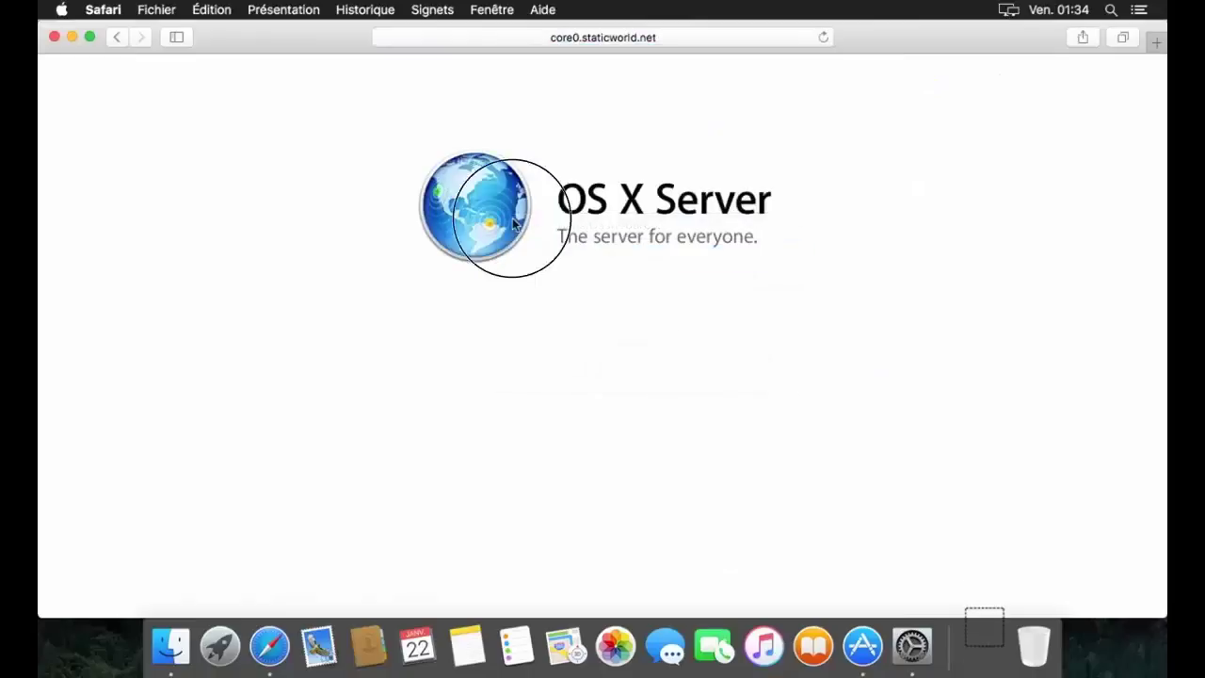
{"action": "left_click", "coordinate": [513, 222]}
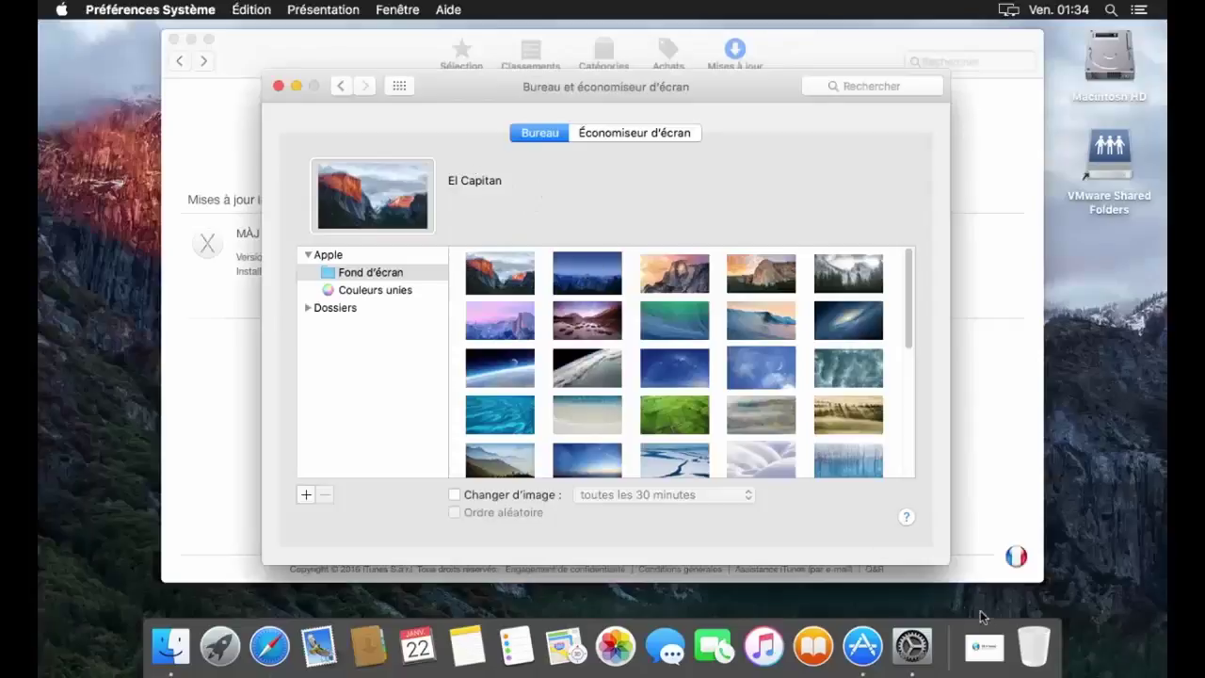
Open the Téléchargements folder in Finder and set osxserver-100024331-large.jpg as the desktop picture.
{"action": "left_click", "coordinate": [984, 646]}
{"action": "left_click", "coordinate": [996, 512]}
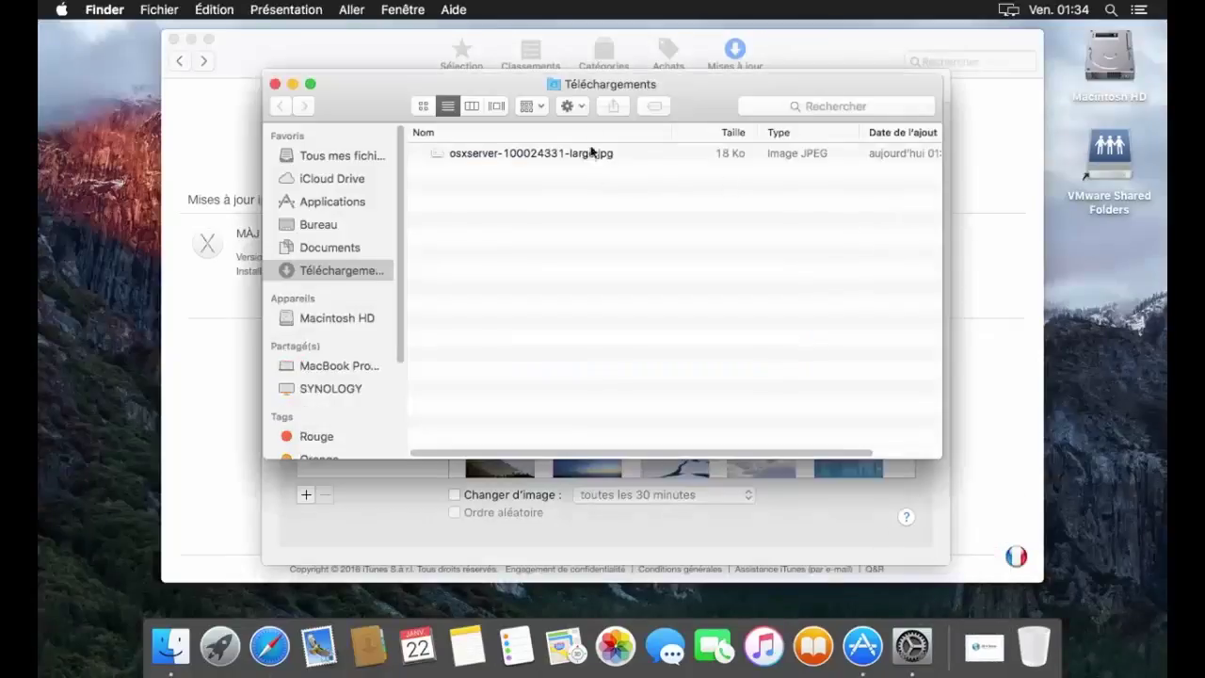
{"action": "left_click_drag", "start_coordinate": [645, 88], "coordinate": [868, 203]}
{"action": "left_click", "coordinate": [722, 271]}
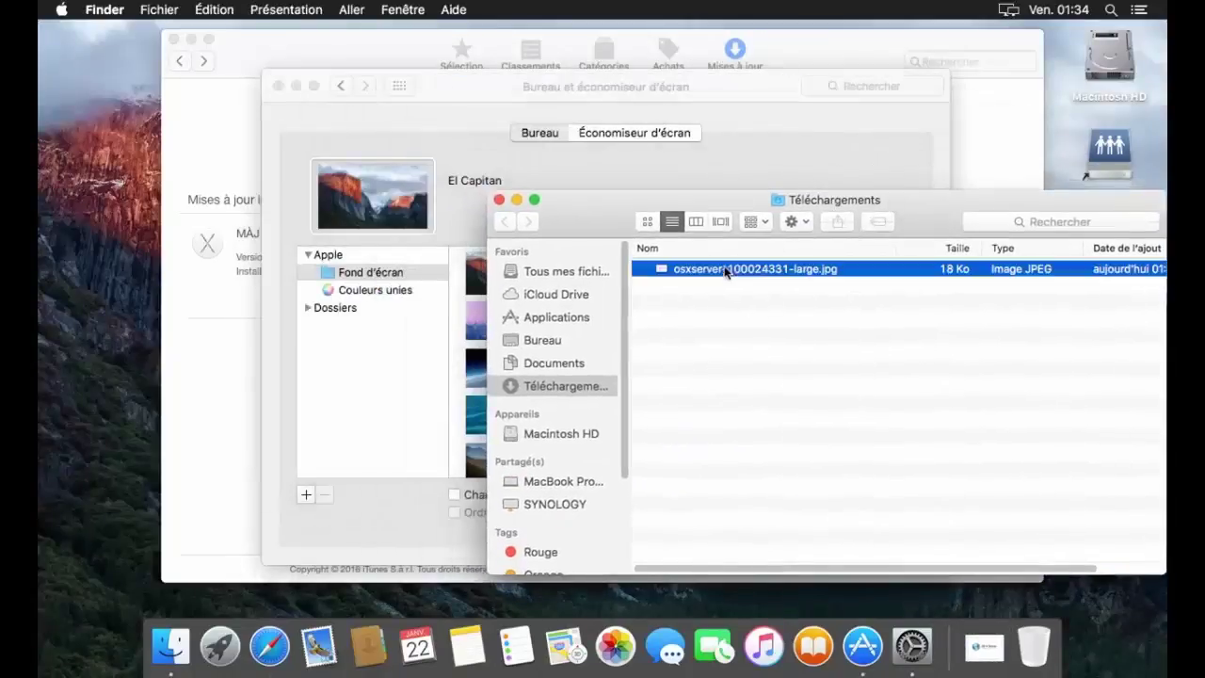
{"action": "left_click_drag", "start_coordinate": [723, 271], "coordinate": [355, 213]}
{"action": "left_click_drag", "start_coordinate": [704, 275], "coordinate": [375, 208]}
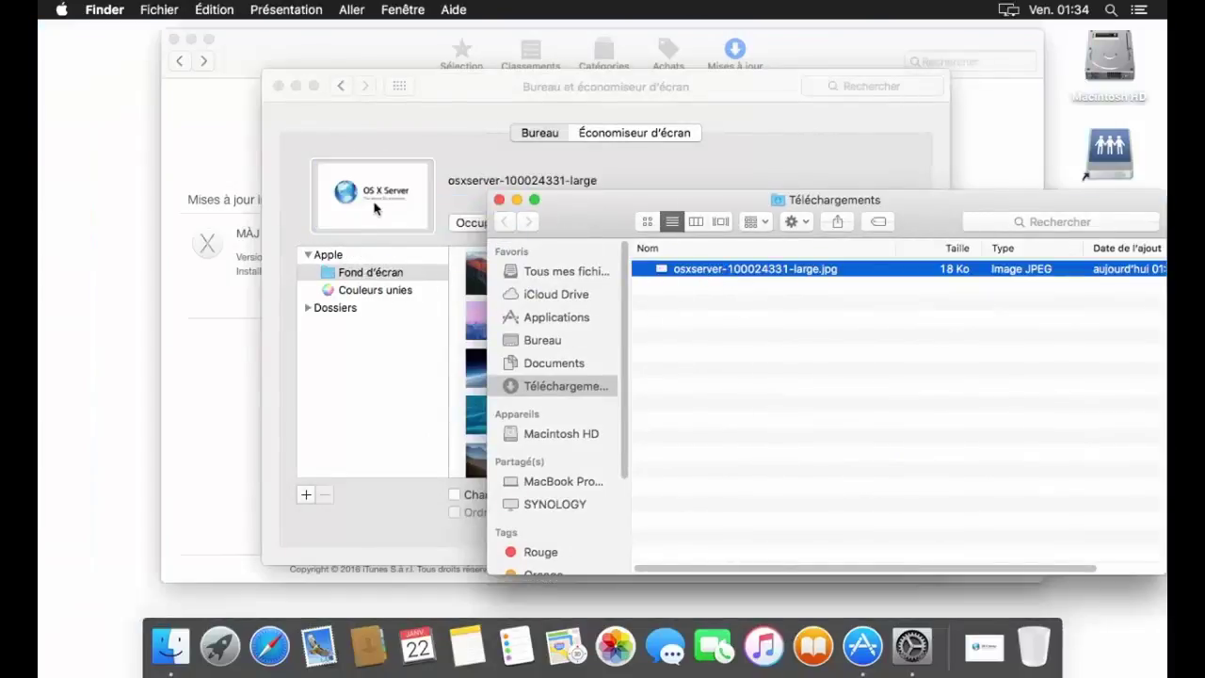
Close the Téléchargements window and quit the App Store.
{"action": "left_click", "coordinate": [499, 201]}
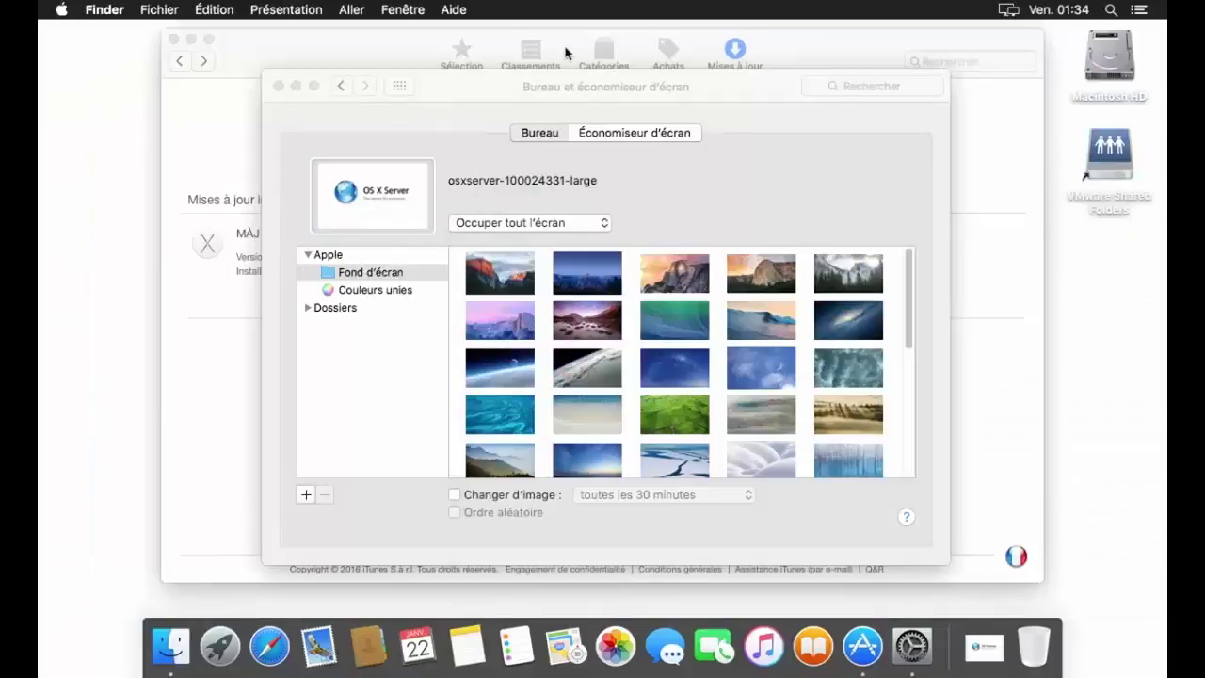
{"action": "left_click", "coordinate": [378, 48]}
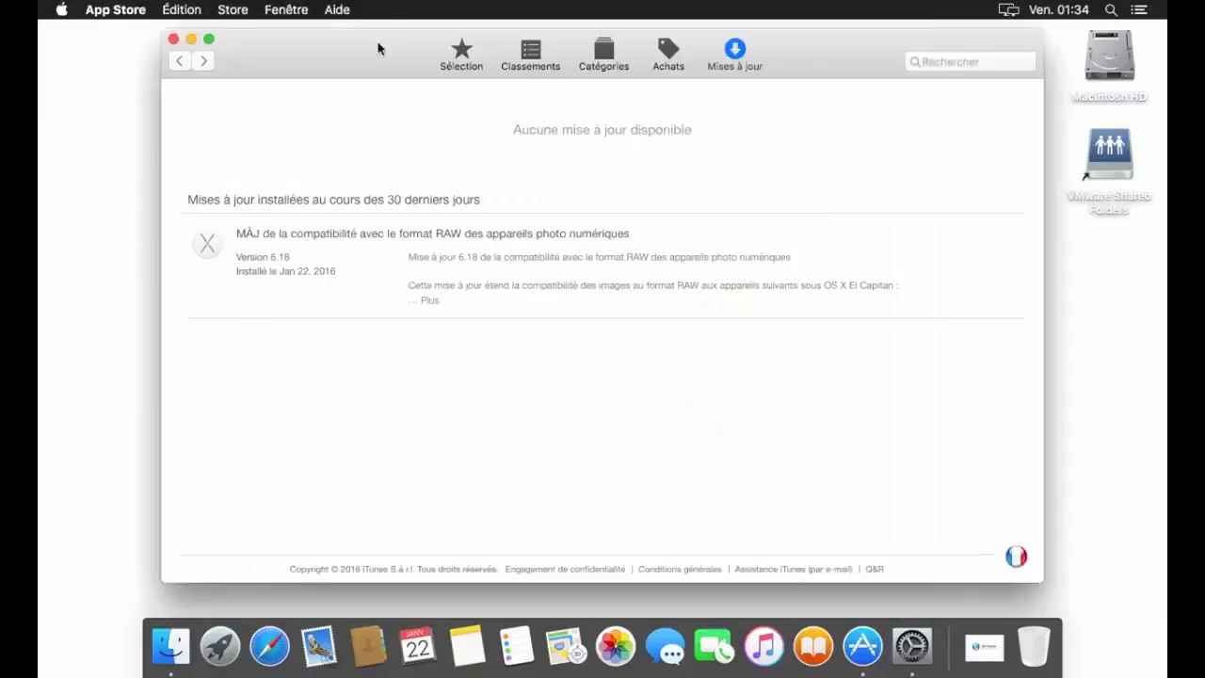
{"action": "key", "text": "super+q"}
Bring the system preferences forward and set the Dock's position to À gauche.
{"action": "left_click_drag", "start_coordinate": [378, 103], "coordinate": [444, 71]}
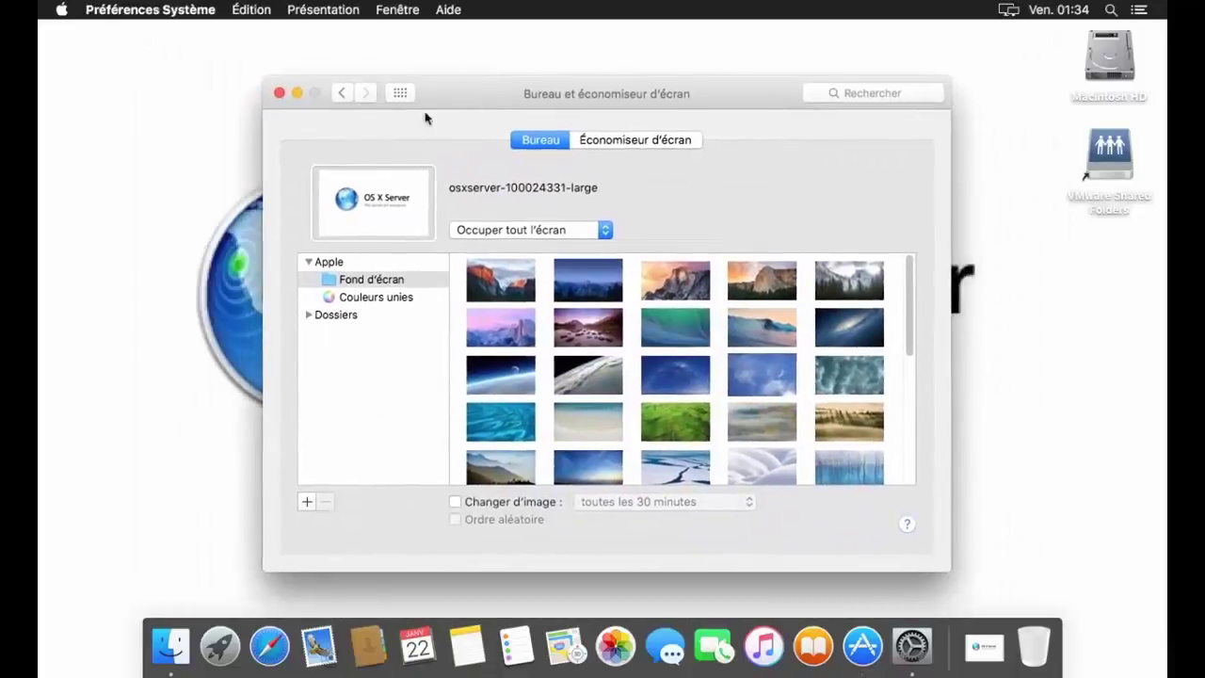
{"action": "left_click", "coordinate": [400, 94]}
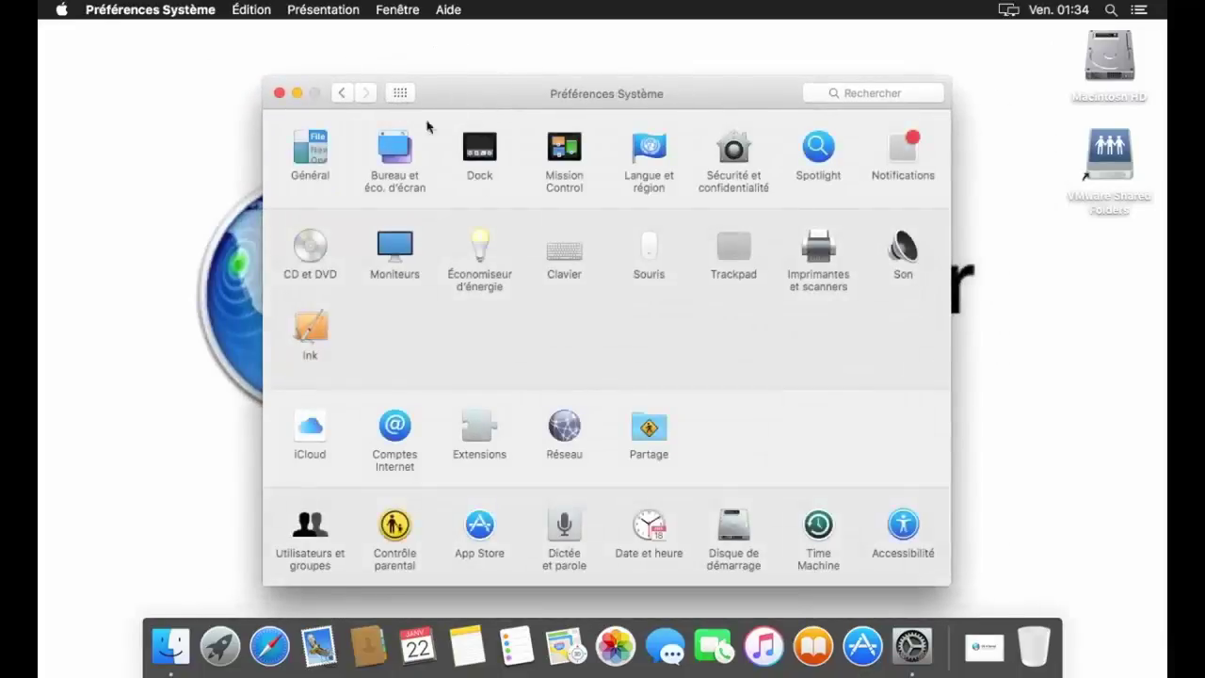
{"action": "left_click", "coordinate": [482, 146]}
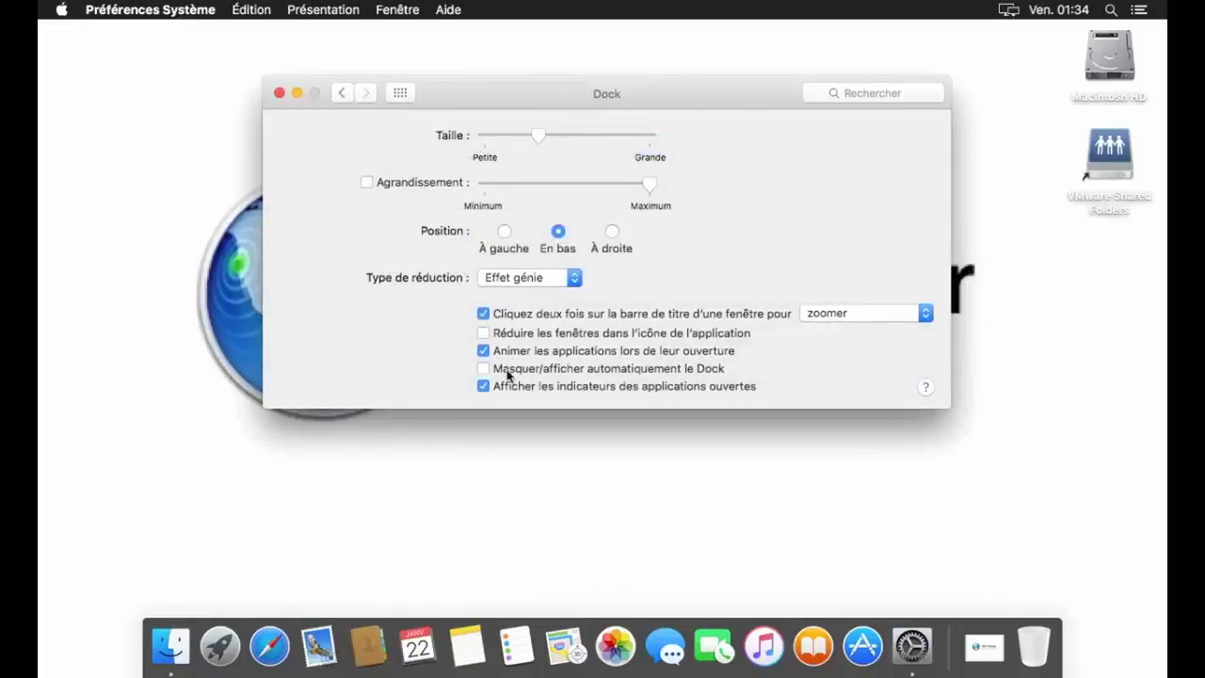
{"action": "left_click", "coordinate": [505, 234]}
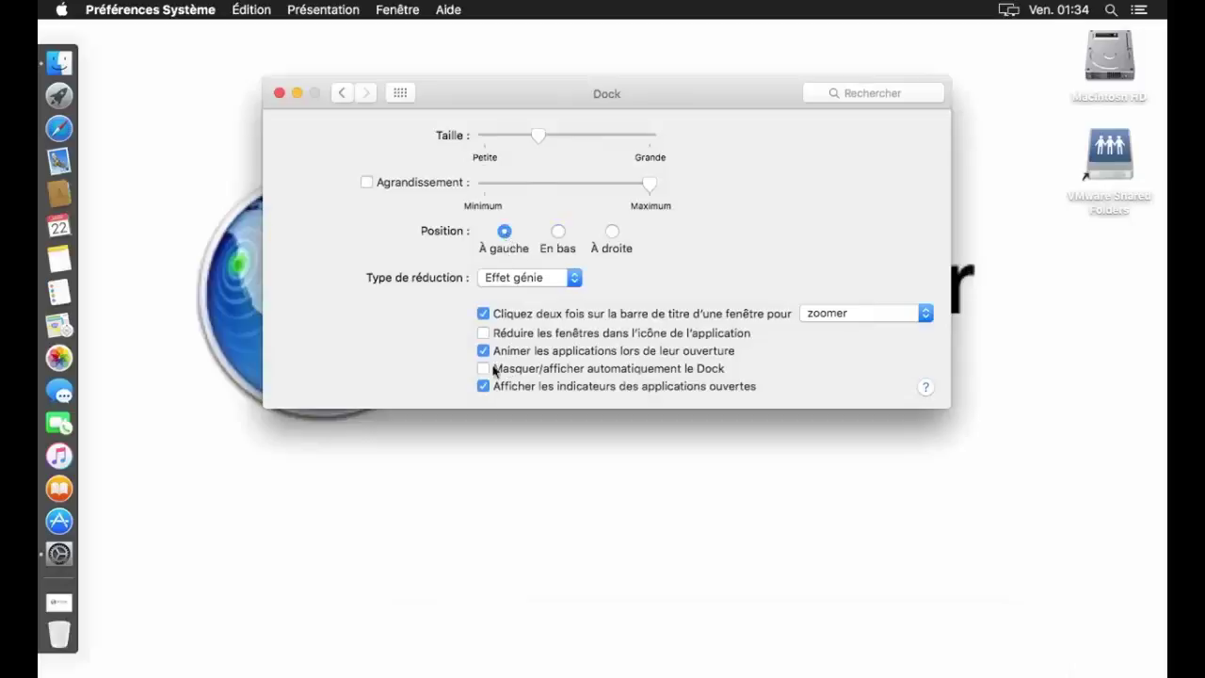
Remove Mail and Contacts from the Dock.
{"action": "mouse_move", "coordinate": [523, 671]}
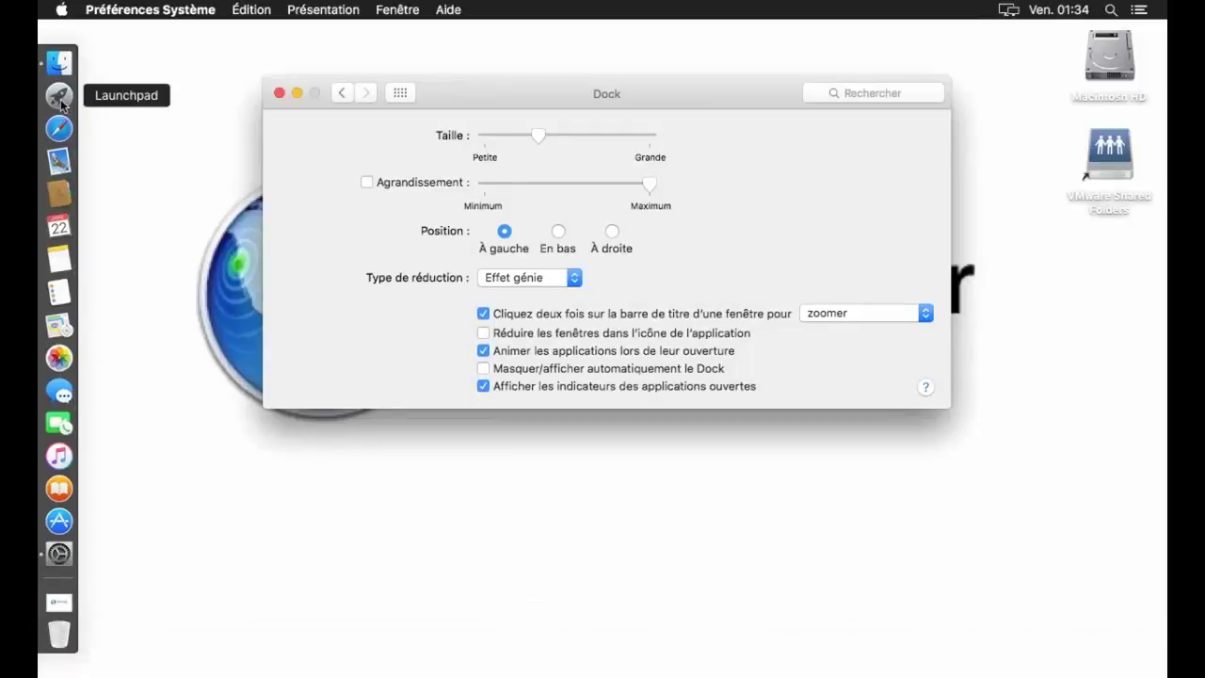
{"action": "right_click", "coordinate": [63, 166]}
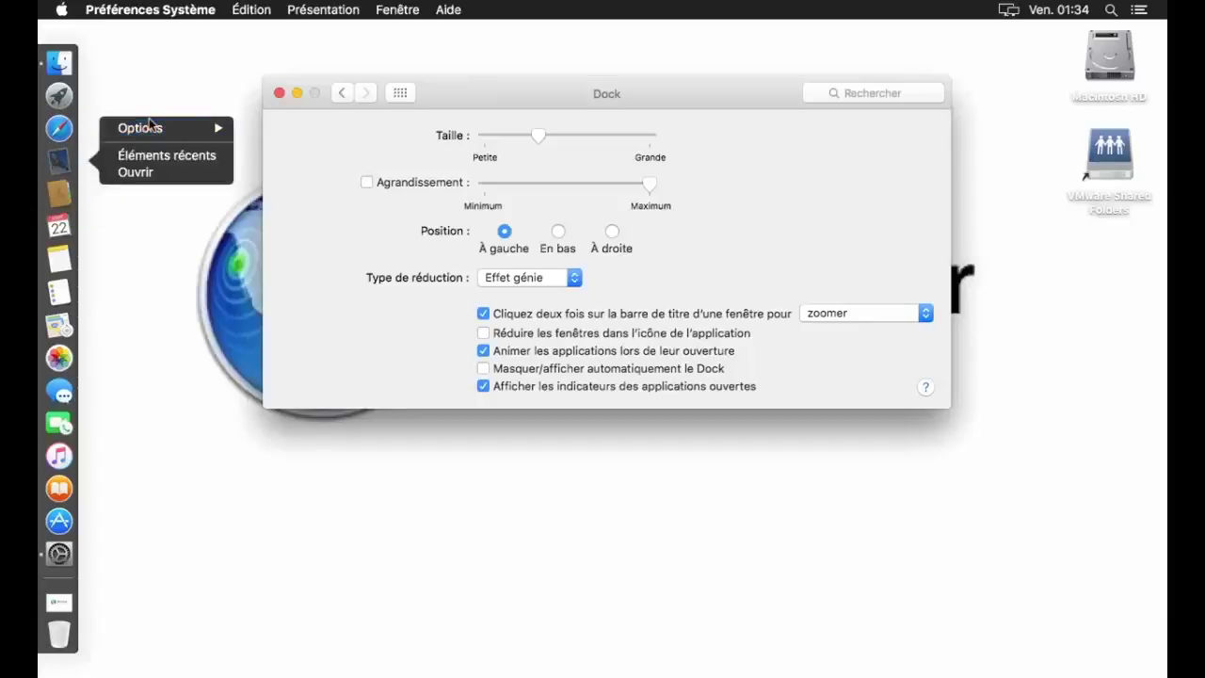
{"action": "left_click", "coordinate": [261, 127]}
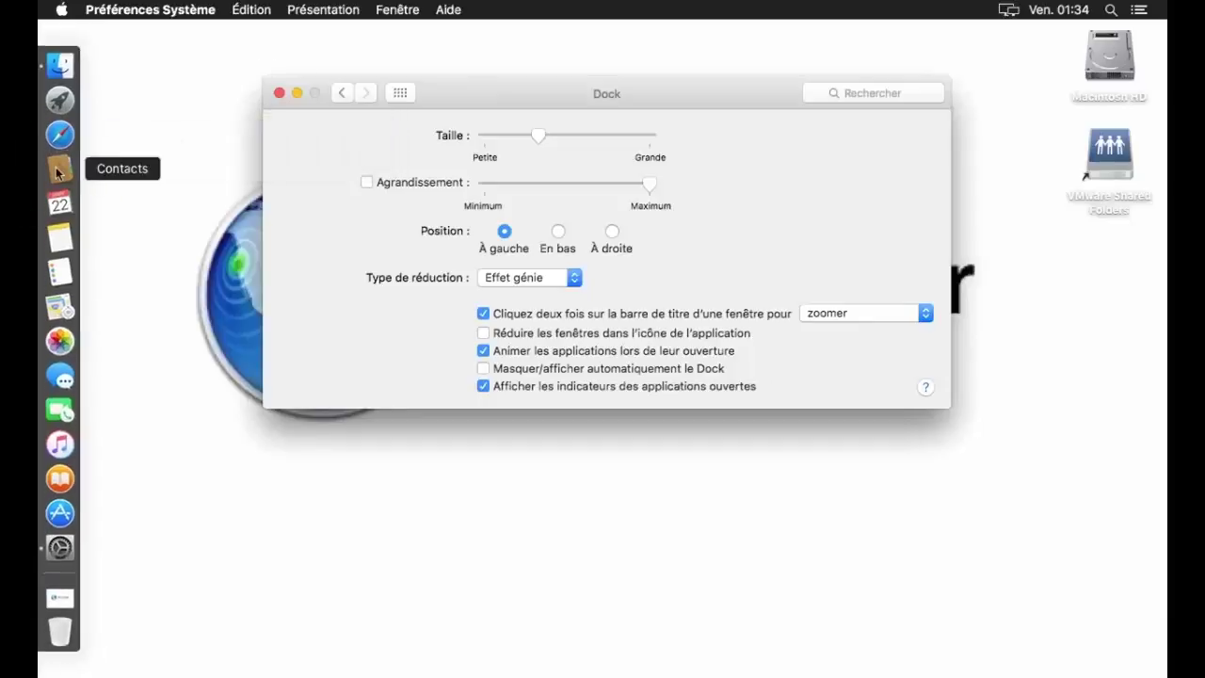
{"action": "right_click", "coordinate": [59, 168]}
{"action": "mouse_move", "coordinate": [170, 133]}
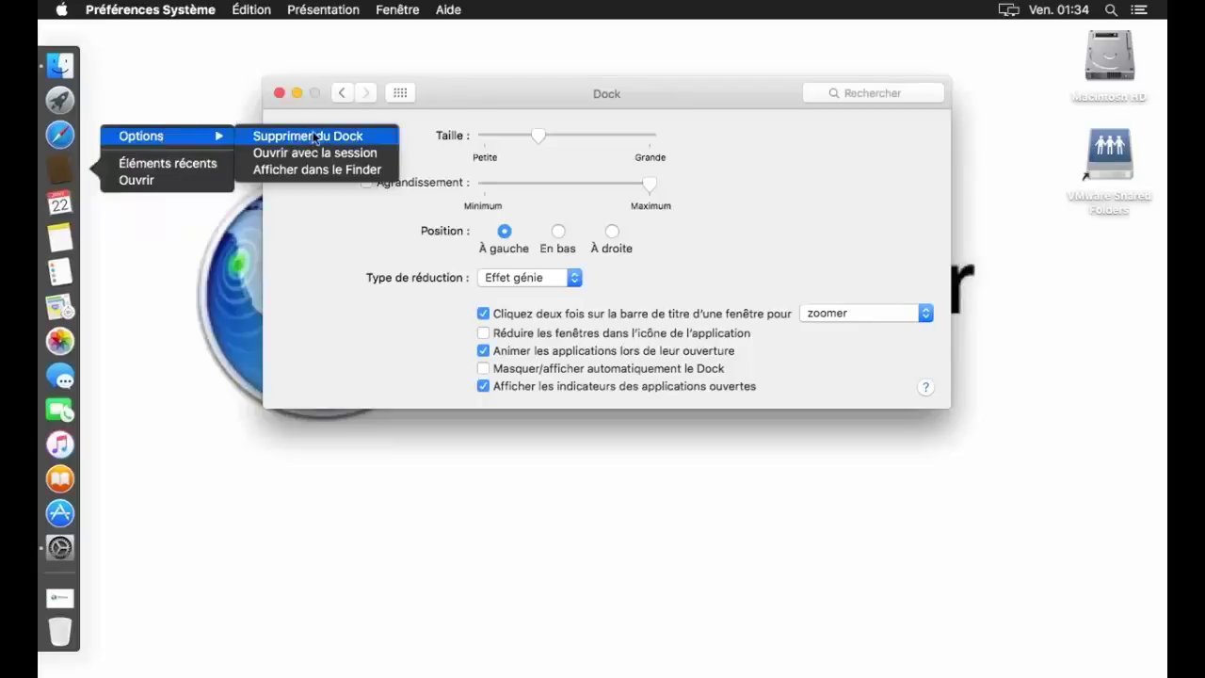
{"action": "left_click", "coordinate": [282, 132]}
Remove the Calendar and Notes apps from the Dock.
{"action": "right_click", "coordinate": [66, 186]}
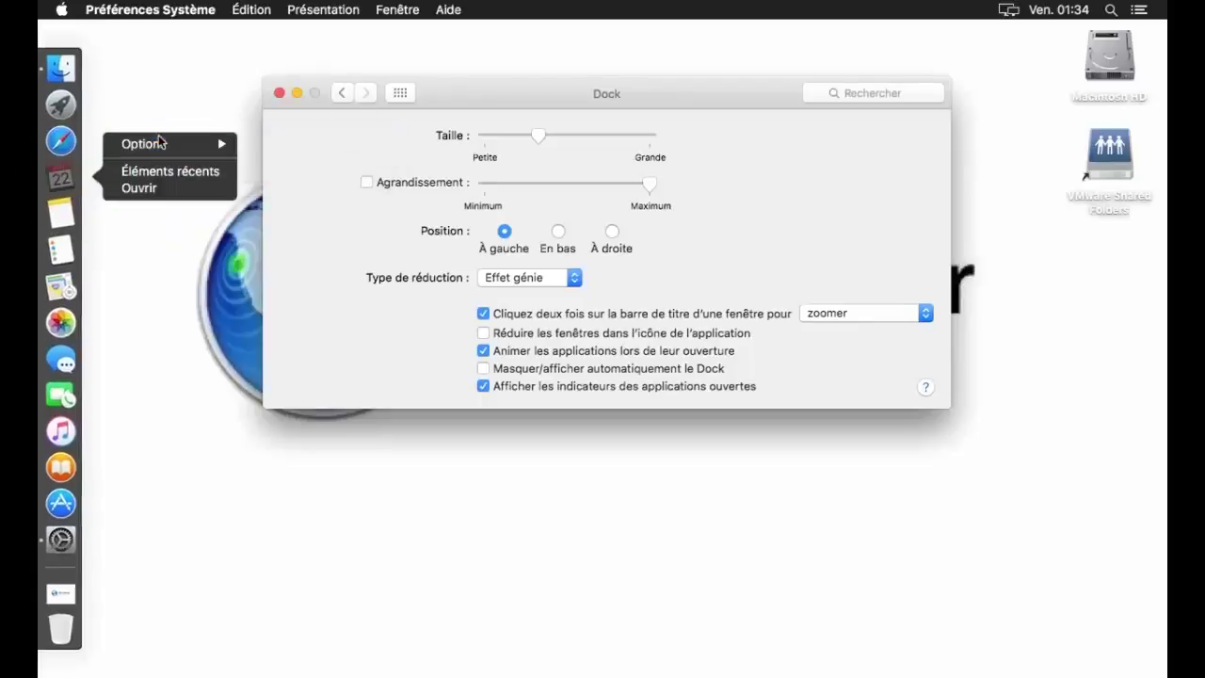
{"action": "mouse_move", "coordinate": [141, 143]}
{"action": "left_click", "coordinate": [310, 143]}
{"action": "right_click", "coordinate": [60, 185]}
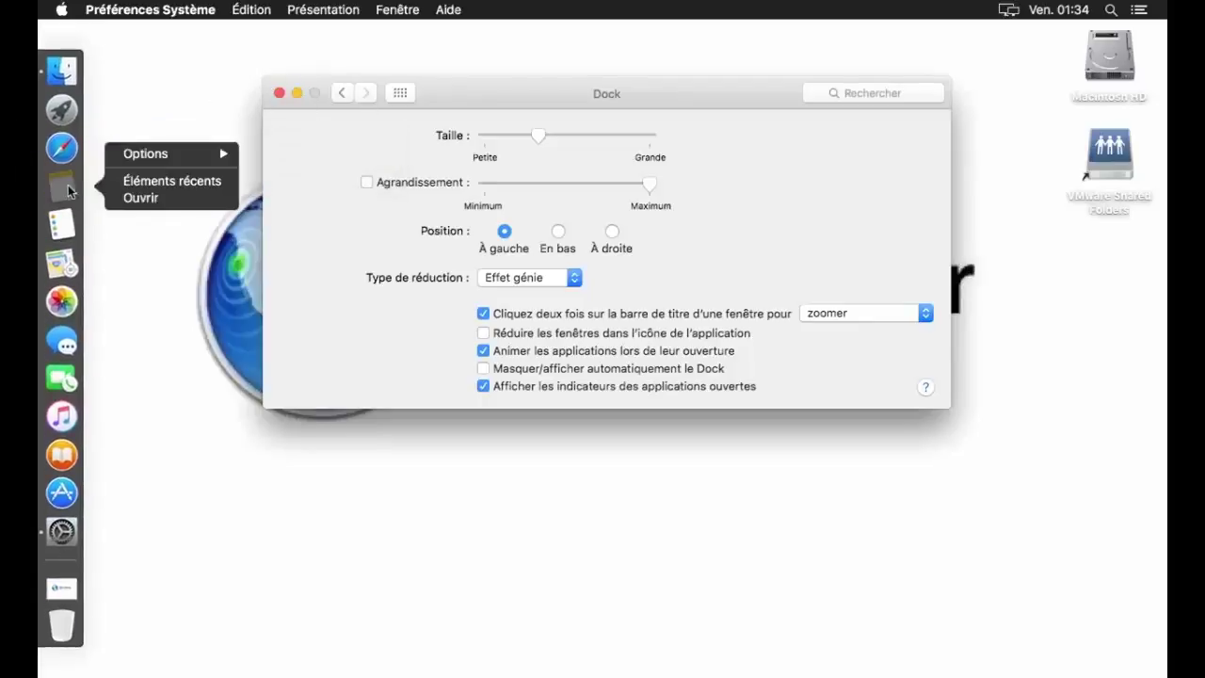
{"action": "left_click", "coordinate": [301, 152]}
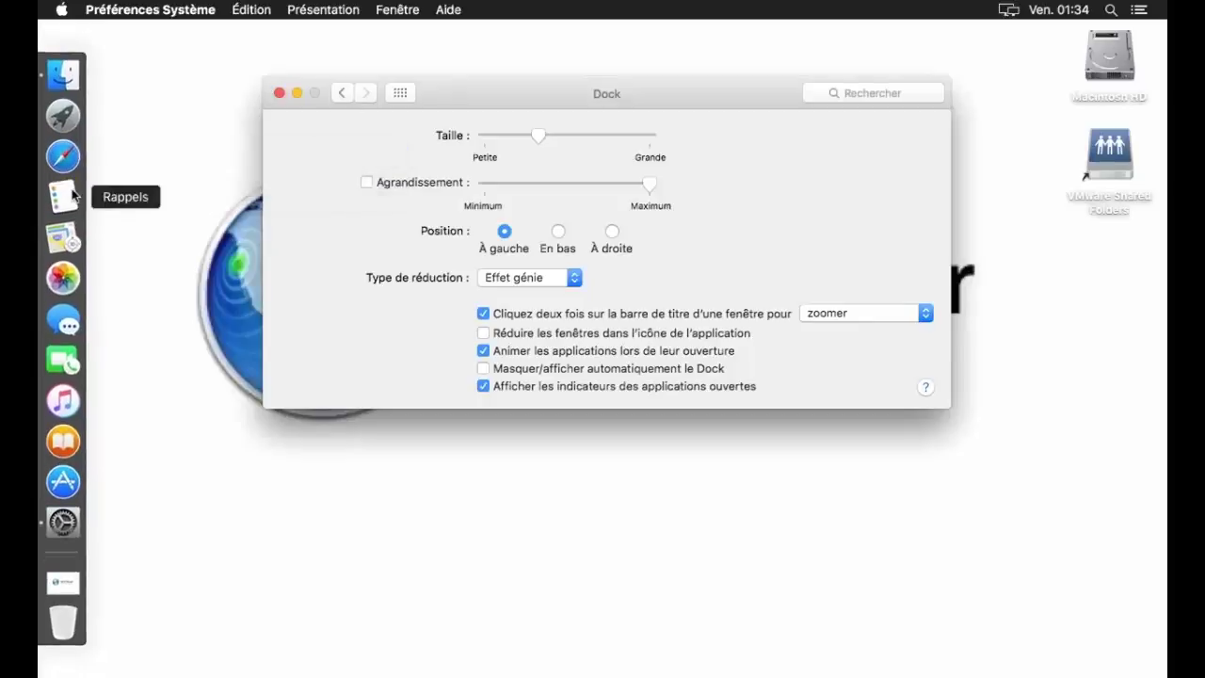
Remove Rappels and the Maps app from the Dock.
{"action": "right_click", "coordinate": [60, 193]}
{"action": "mouse_move", "coordinate": [137, 175]}
{"action": "left_click", "coordinate": [311, 164]}
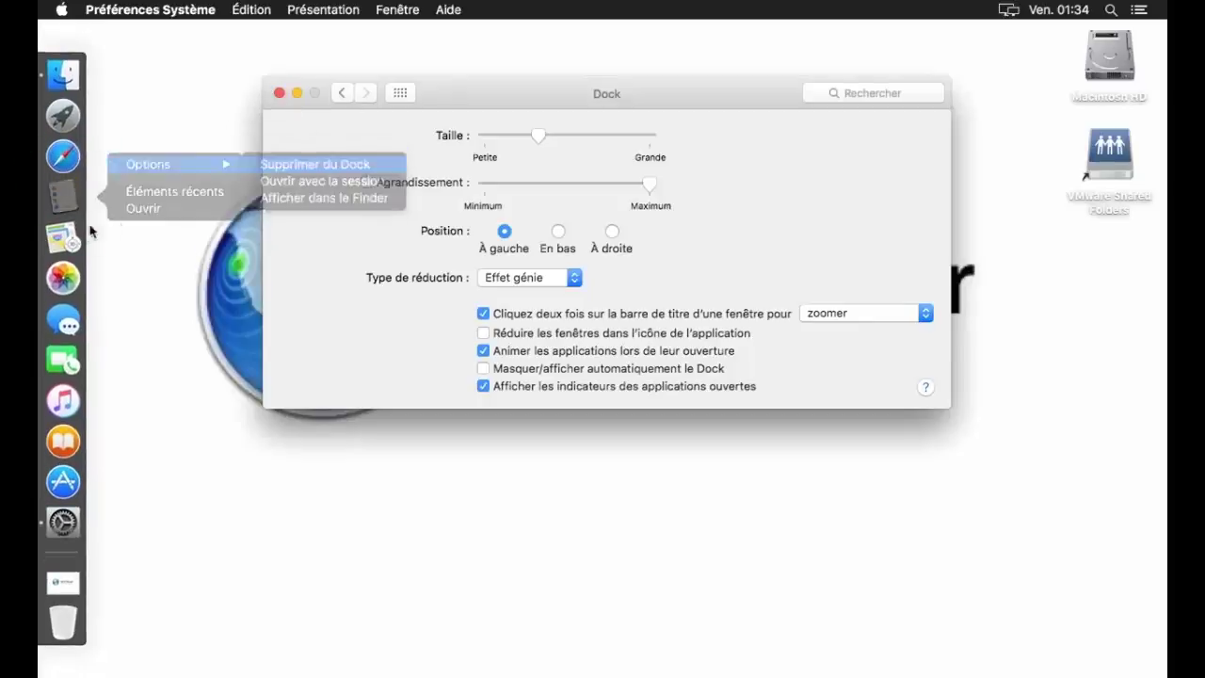
{"action": "right_click", "coordinate": [58, 209]}
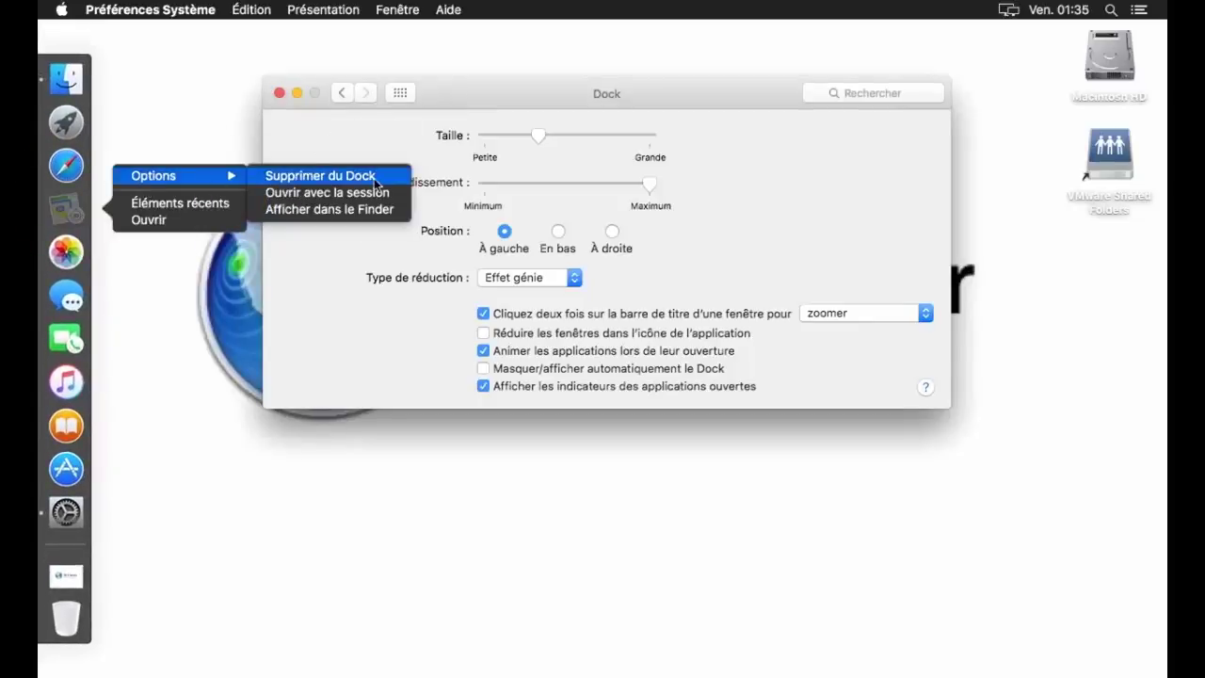
{"action": "left_click", "coordinate": [311, 175]}
Remove iBooks and iTunes from the Dock.
{"action": "right_click", "coordinate": [67, 405]}
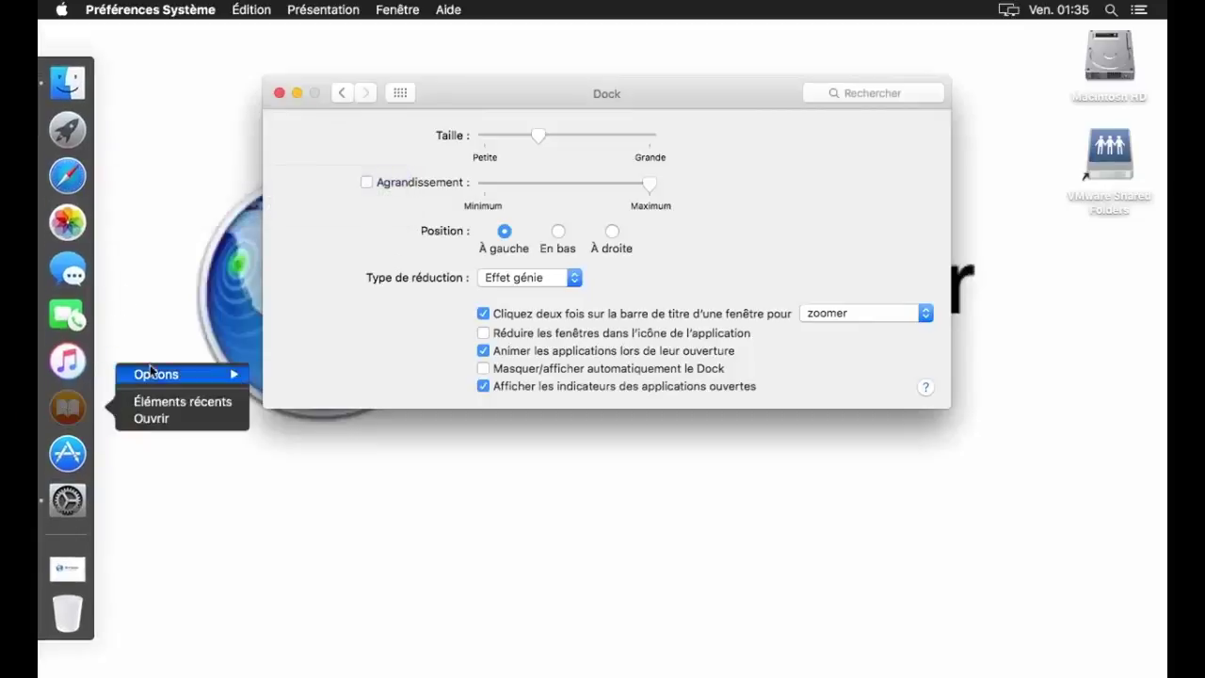
{"action": "mouse_move", "coordinate": [226, 374]}
{"action": "left_click", "coordinate": [294, 374]}
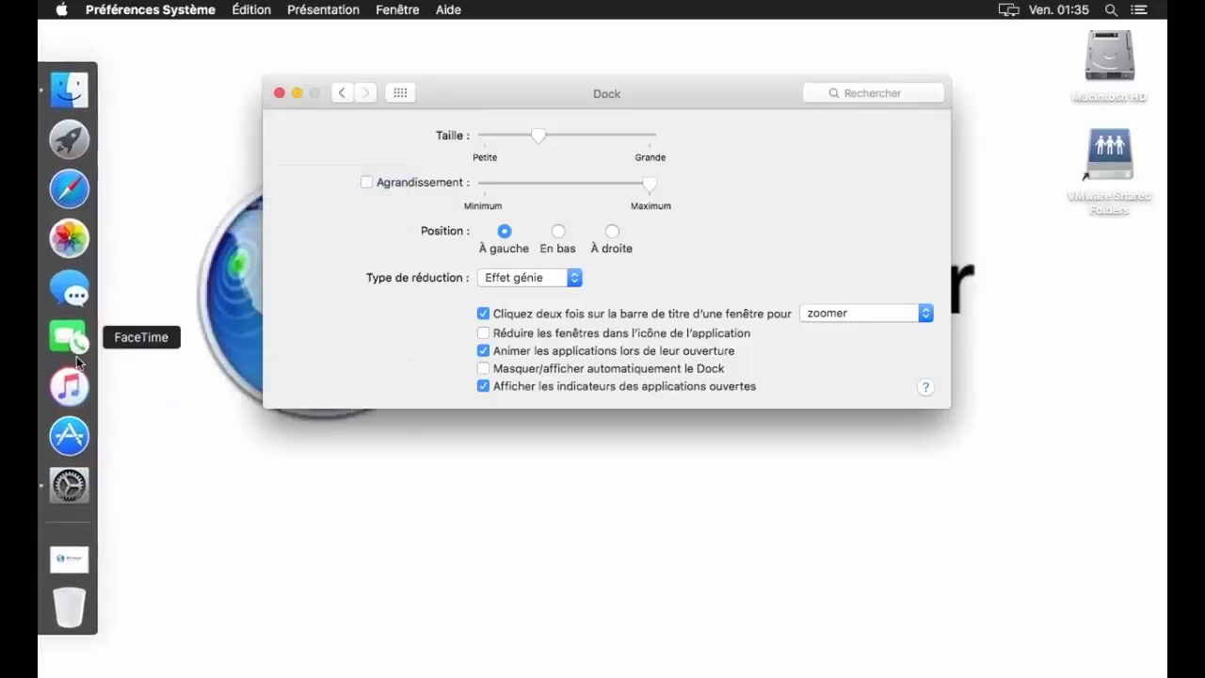
{"action": "right_click", "coordinate": [68, 384]}
{"action": "mouse_move", "coordinate": [162, 366]}
{"action": "left_click", "coordinate": [334, 350]}
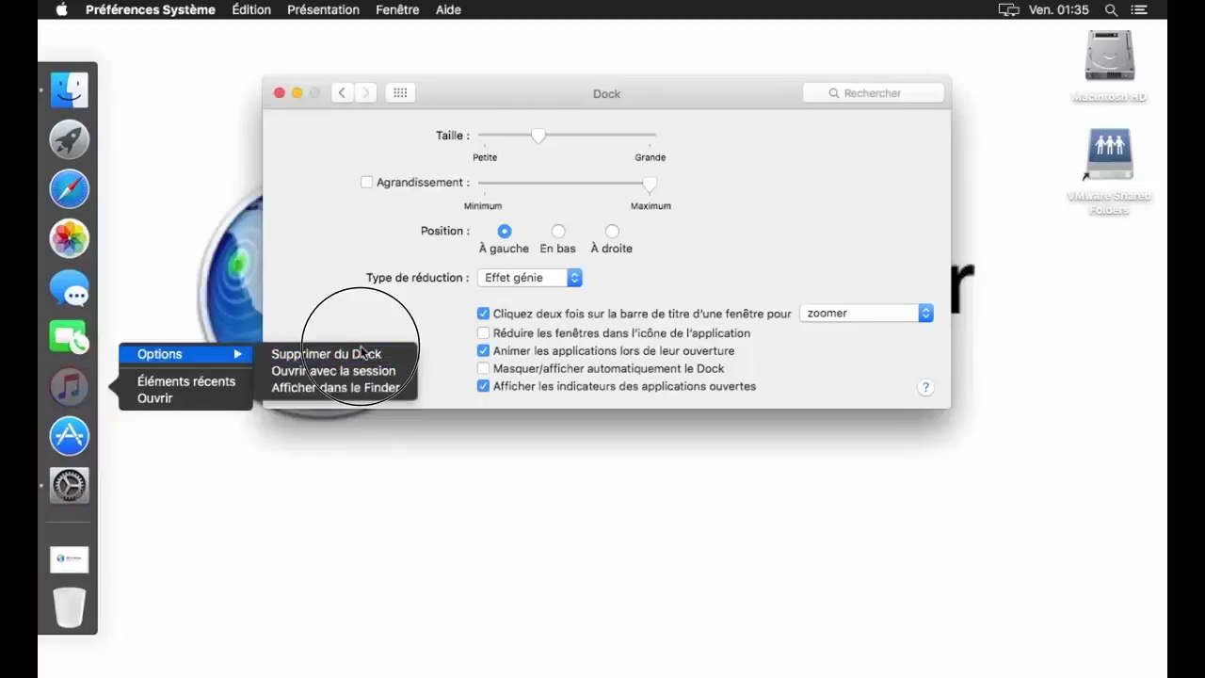
Remove the Messages app from the Dock.
{"action": "right_click", "coordinate": [59, 321]}
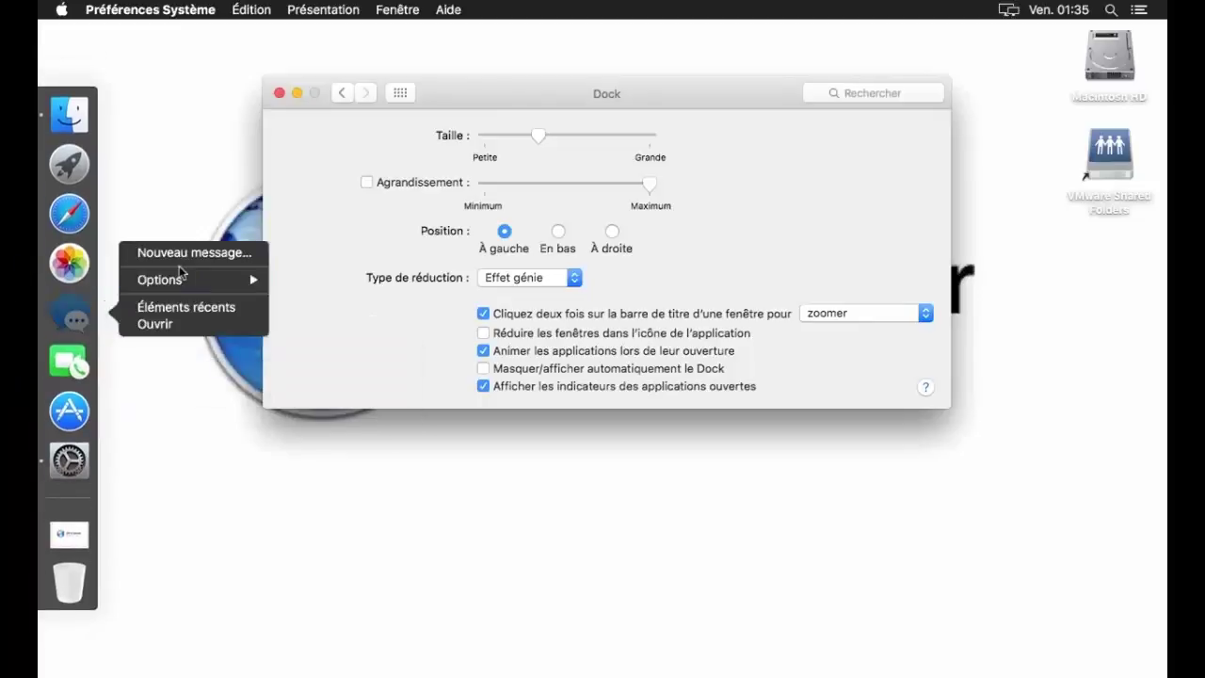
{"action": "mouse_move", "coordinate": [181, 278]}
{"action": "left_click", "coordinate": [337, 280]}
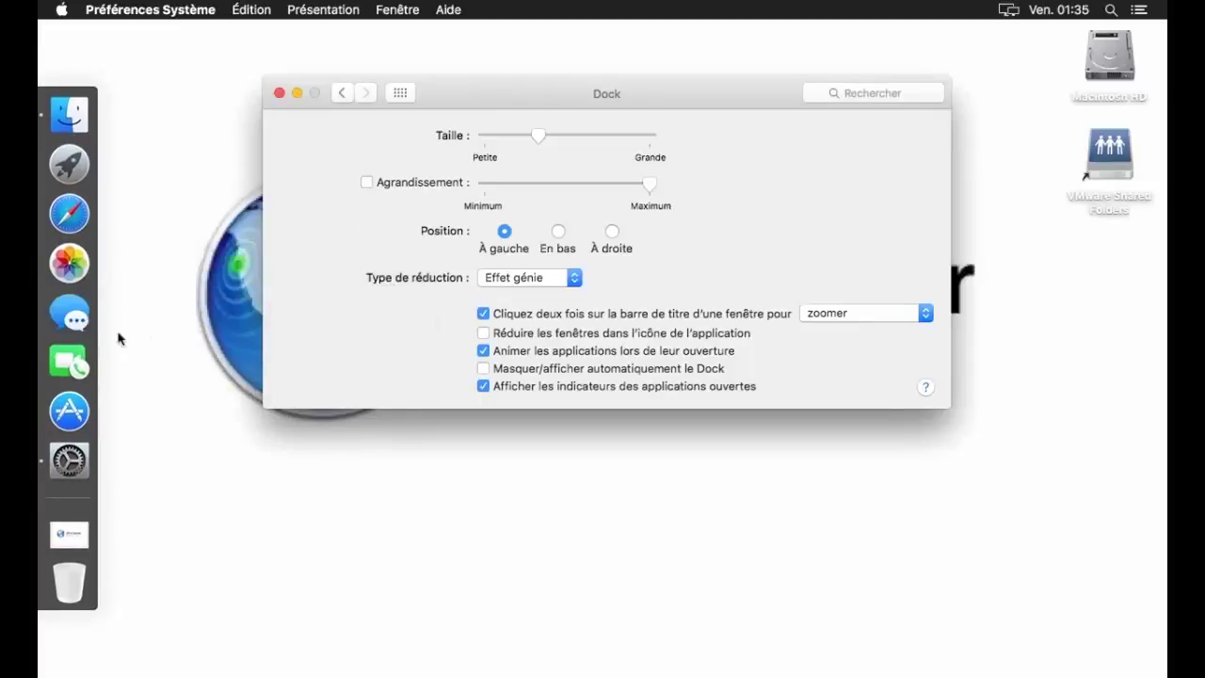
{"action": "right_click", "coordinate": [66, 318]}
{"action": "mouse_move", "coordinate": [200, 279]}
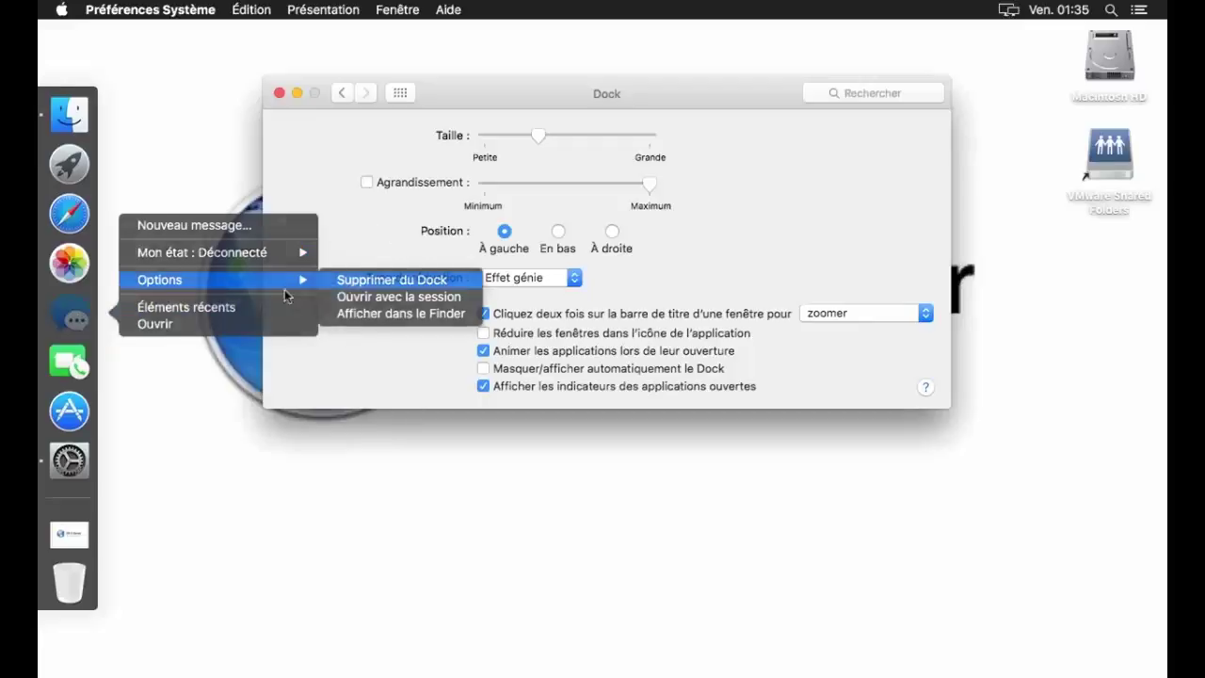
{"action": "left_click", "coordinate": [337, 282]}
Remove Photos and FaceTime from the Dock.
{"action": "right_click", "coordinate": [75, 296]}
{"action": "mouse_move", "coordinate": [219, 255]}
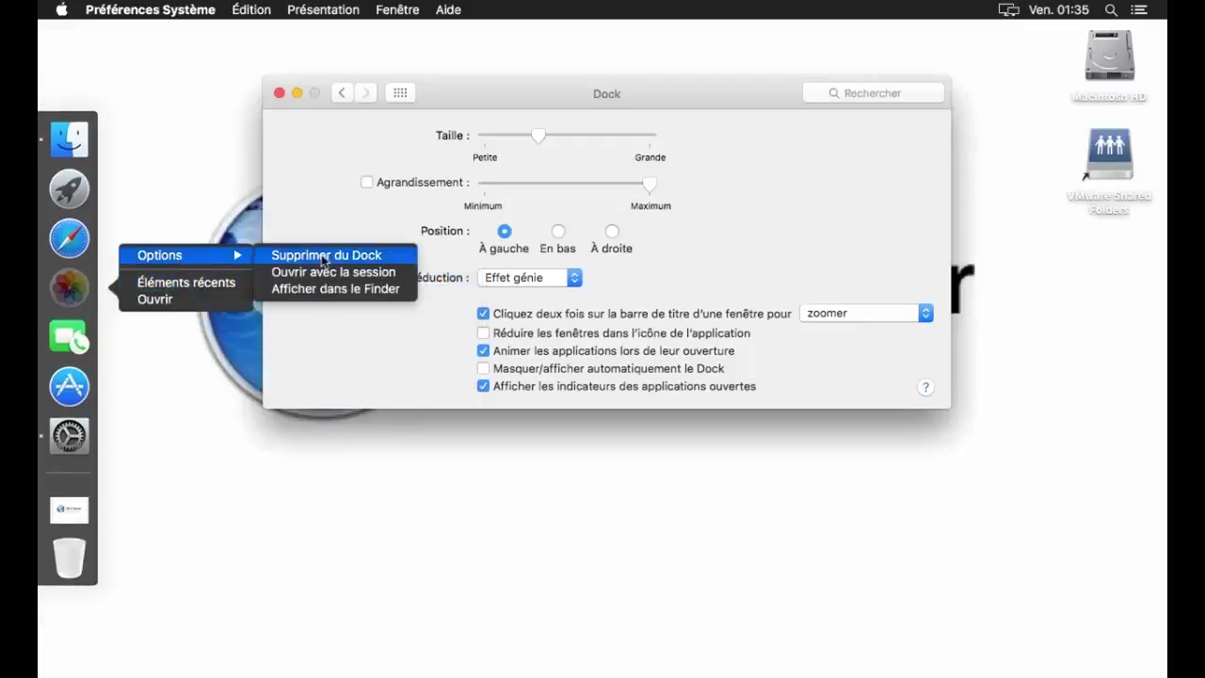
{"action": "left_click", "coordinate": [330, 251]}
{"action": "right_click", "coordinate": [90, 318]}
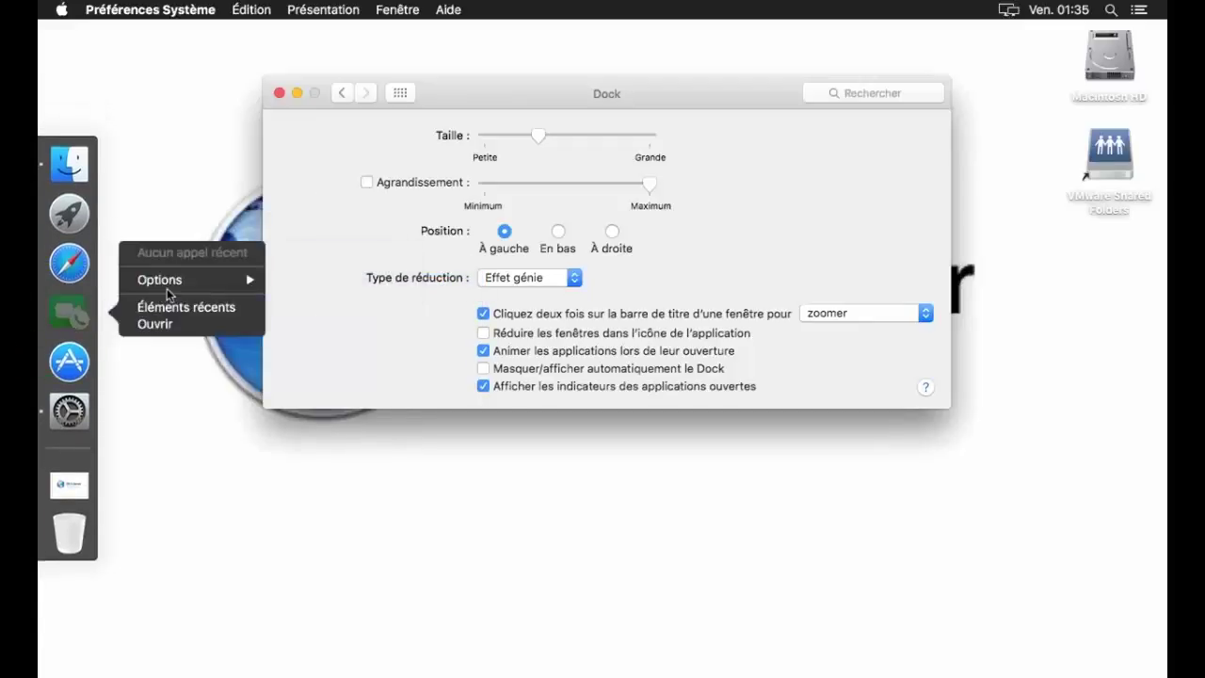
{"action": "mouse_move", "coordinate": [172, 283]}
{"action": "left_click", "coordinate": [293, 285]}
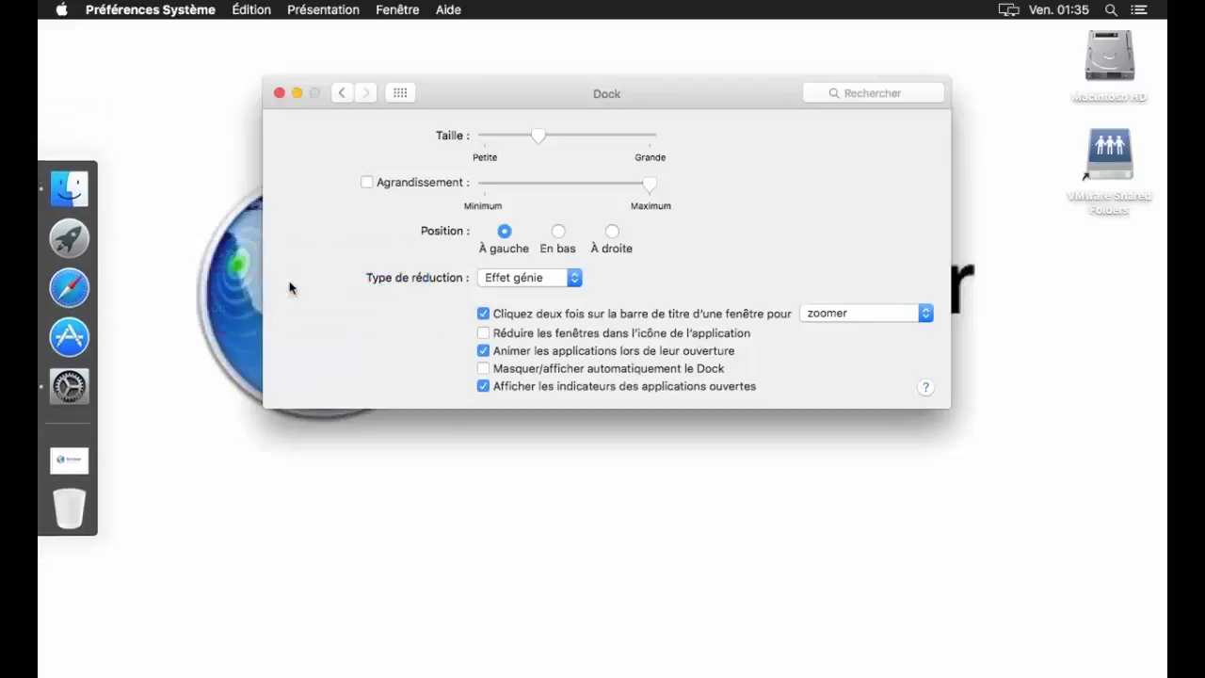
Return to the overview of all system preferences and shrink the Dock to a smaller icon size.
{"action": "left_click", "coordinate": [402, 96]}
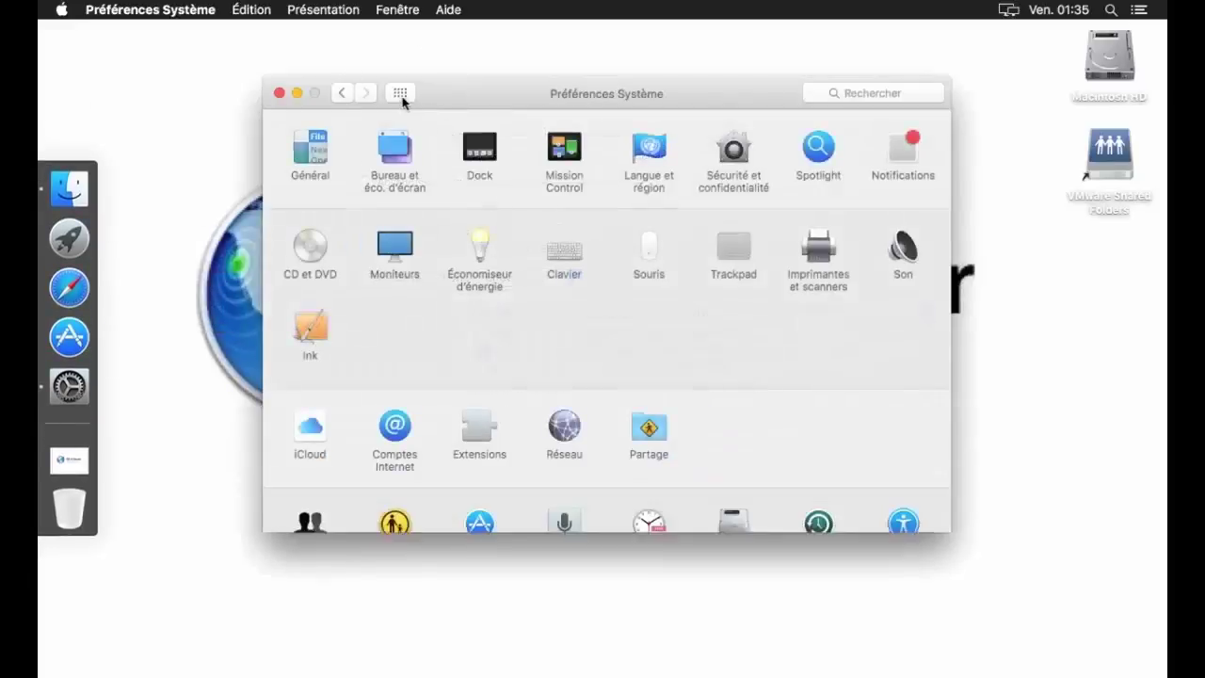
{"action": "left_click", "coordinate": [480, 145]}
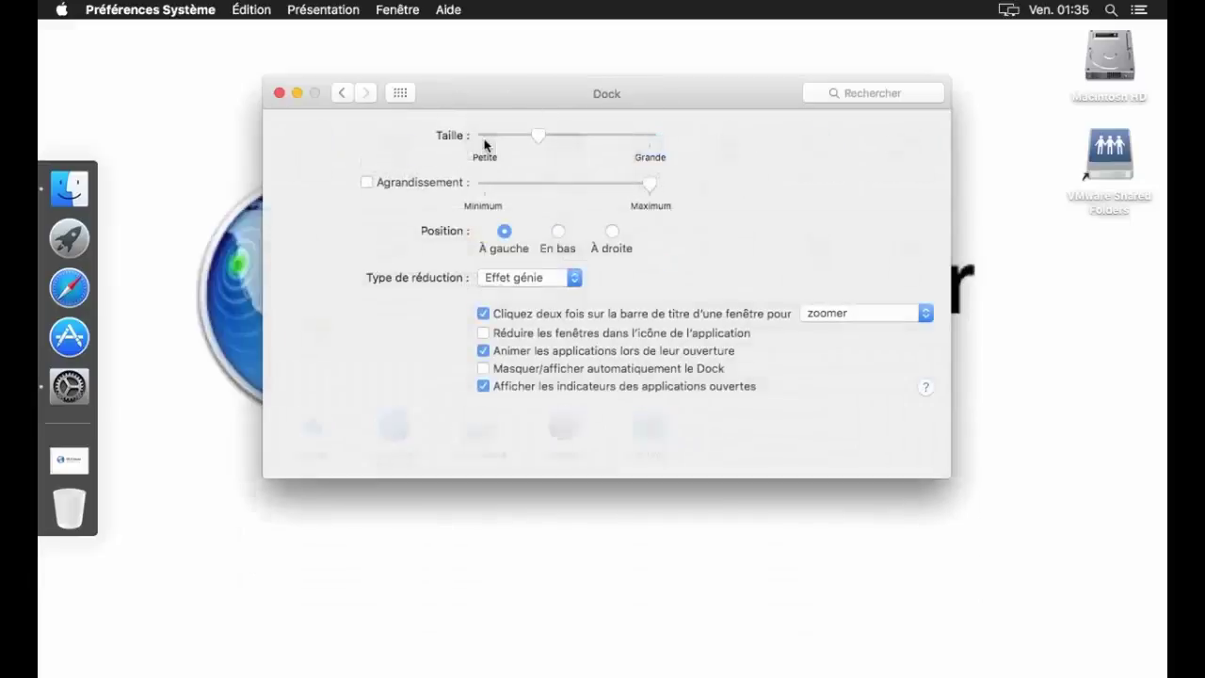
{"action": "left_click", "coordinate": [400, 93]}
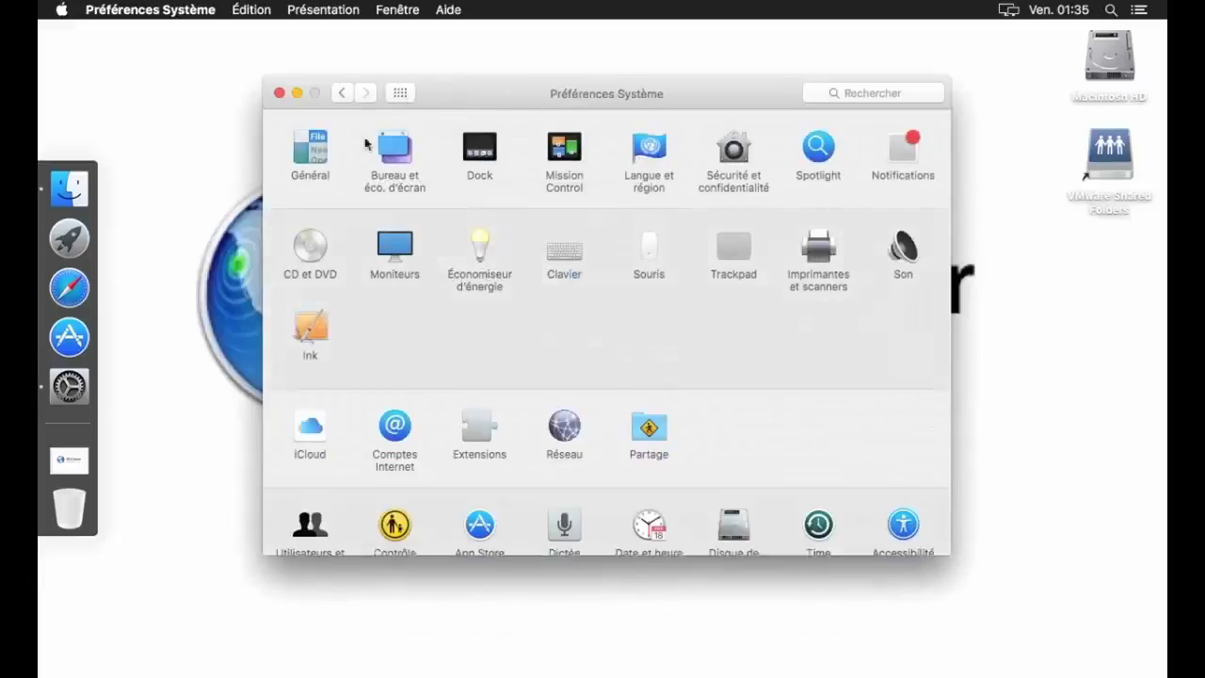
{"action": "left_click", "coordinate": [101, 434]}
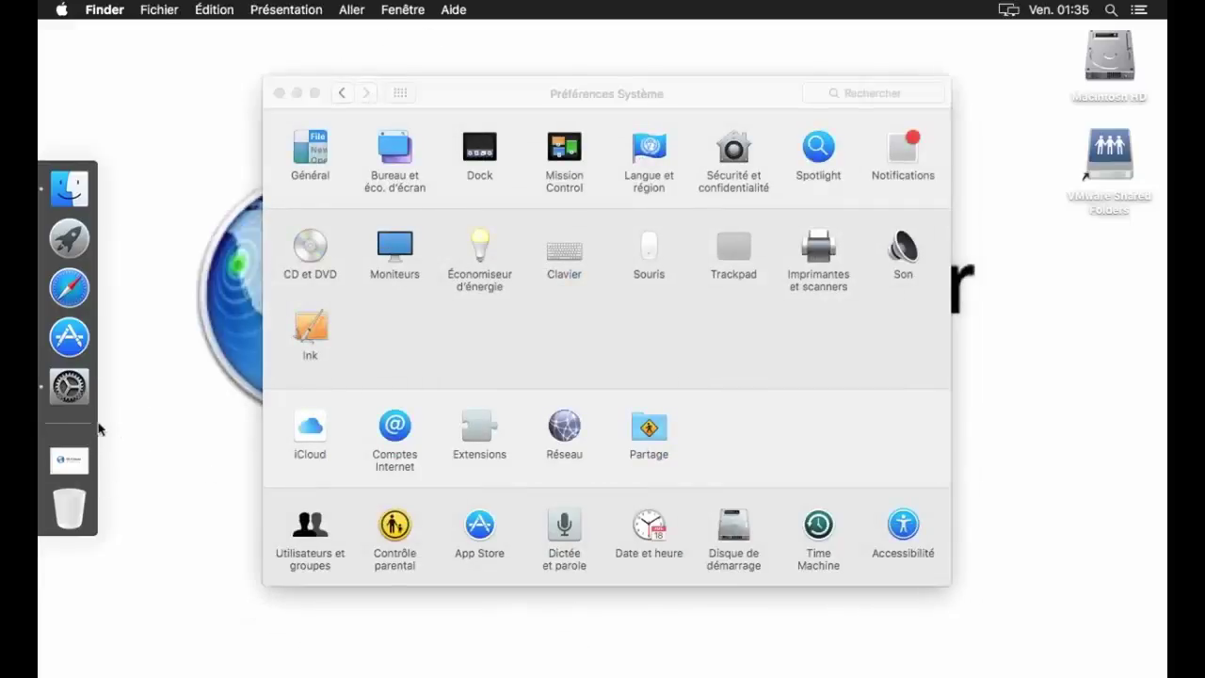
{"action": "left_click_drag", "start_coordinate": [85, 422], "coordinate": [70, 427]}
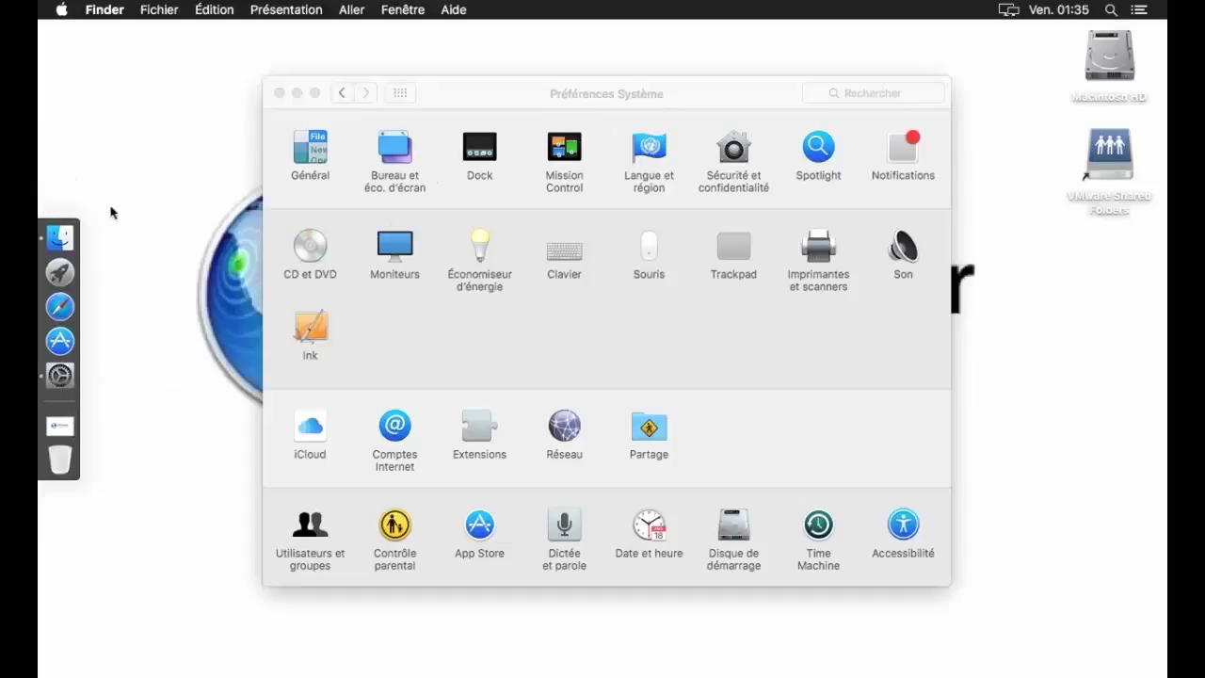
Turn on Grouper les fenêtres par application in the Mission Control preferences and look over the Langue et région settings.
{"action": "left_click", "coordinate": [581, 156]}
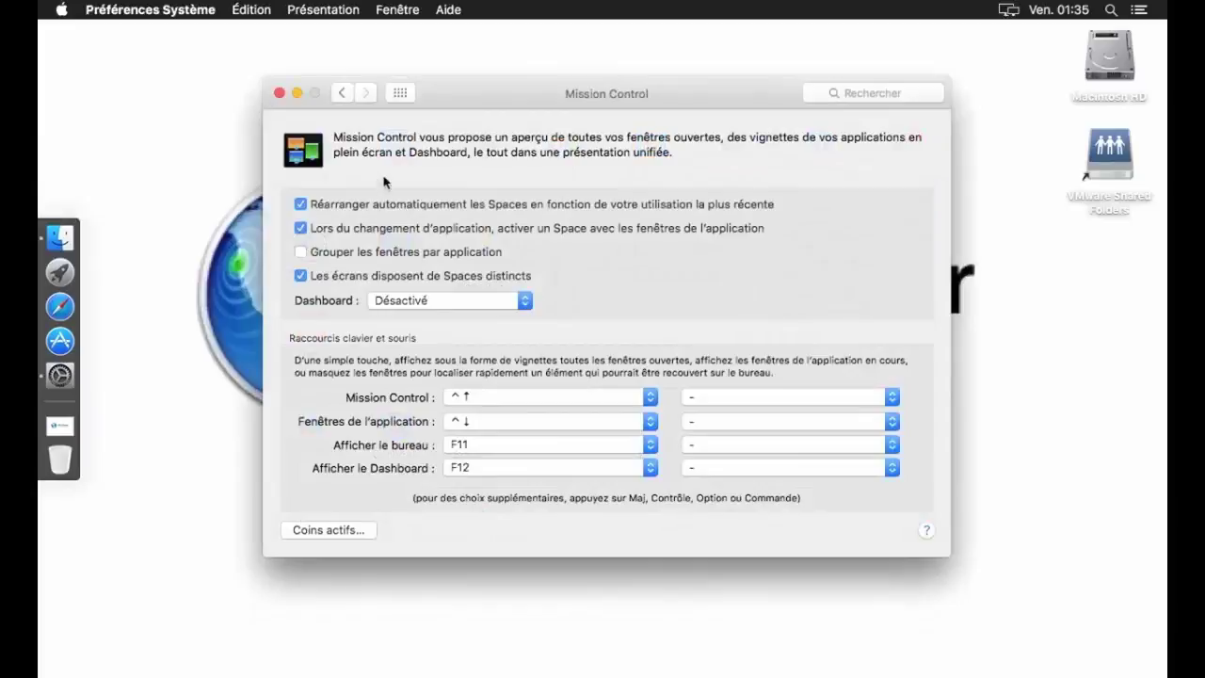
{"action": "left_click", "coordinate": [320, 253]}
{"action": "left_click", "coordinate": [400, 92]}
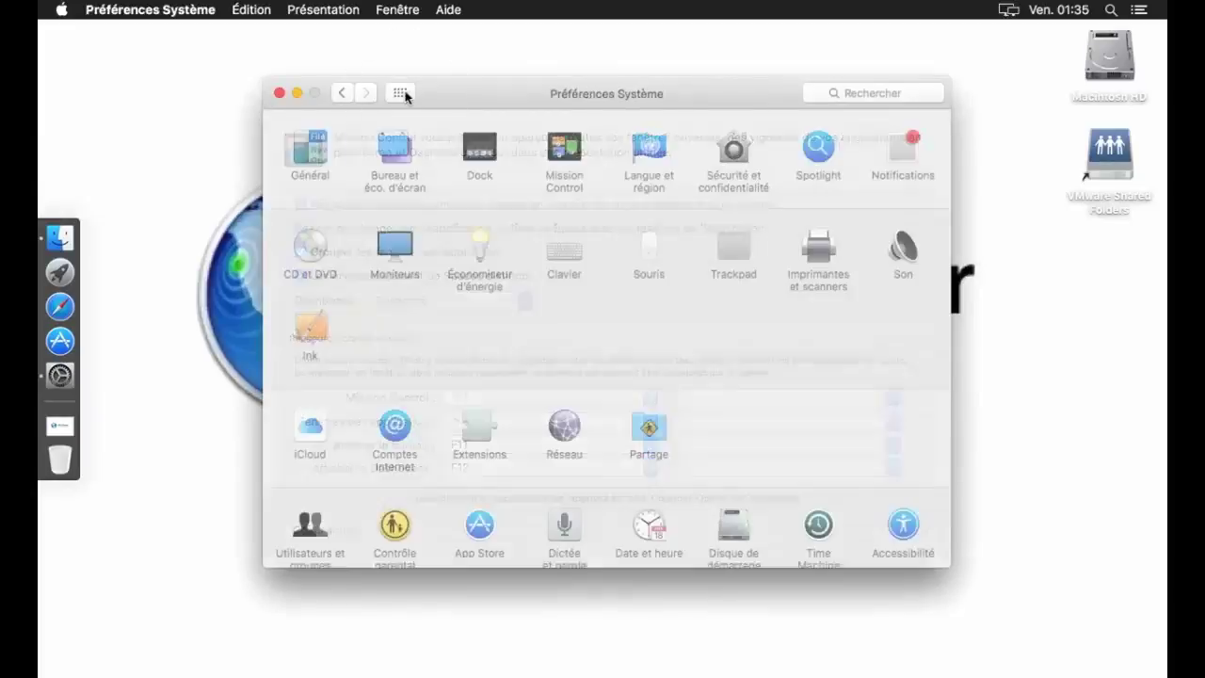
{"action": "left_click", "coordinate": [658, 157]}
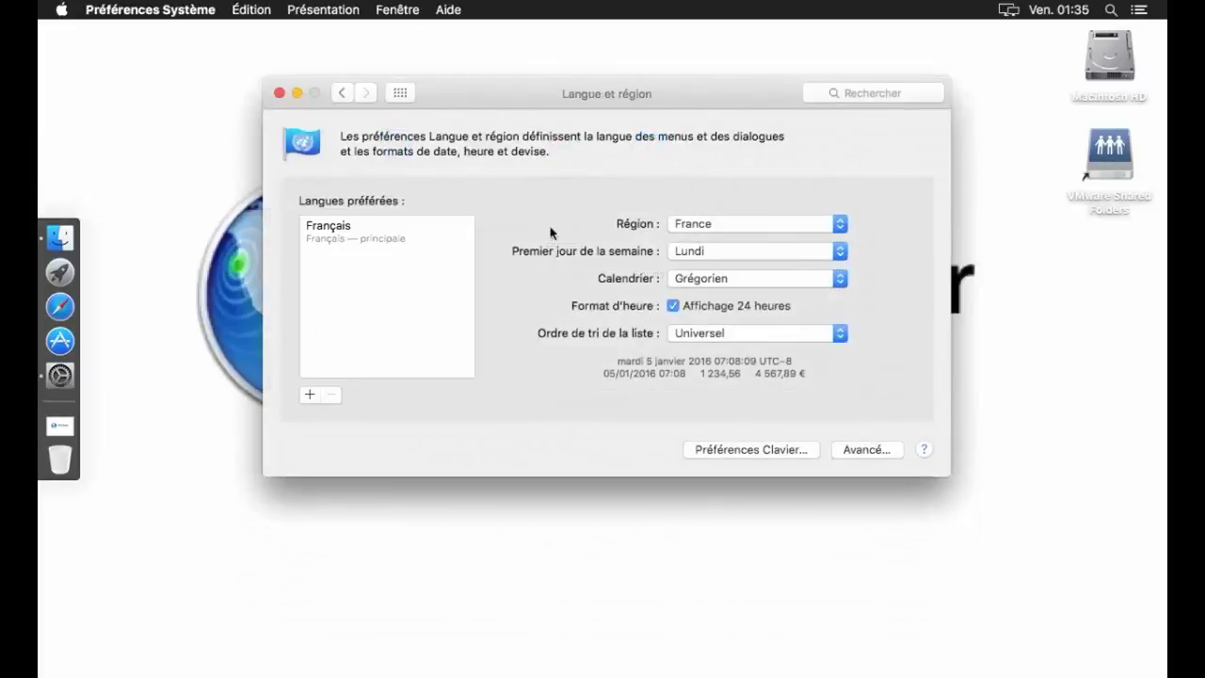
{"action": "left_click", "coordinate": [400, 92]}
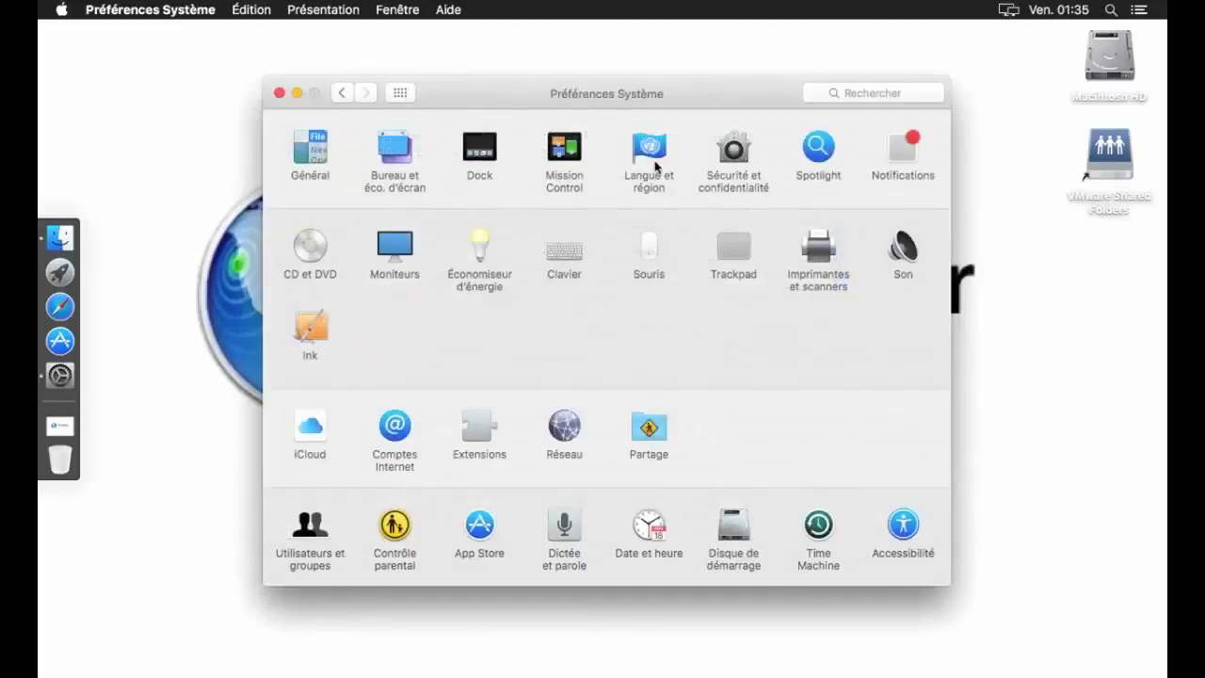
Unlock the Sécurité et confidentialité preferences with the administrator account password.
{"action": "left_click", "coordinate": [735, 149]}
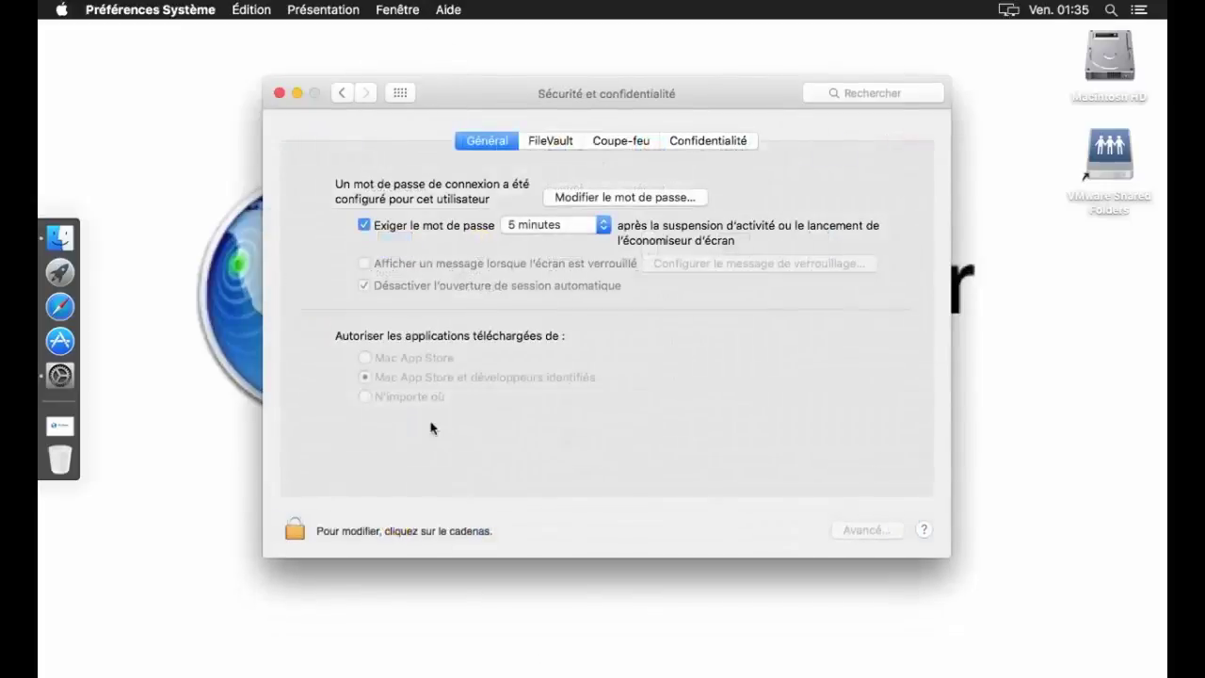
{"action": "left_click", "coordinate": [291, 531]}
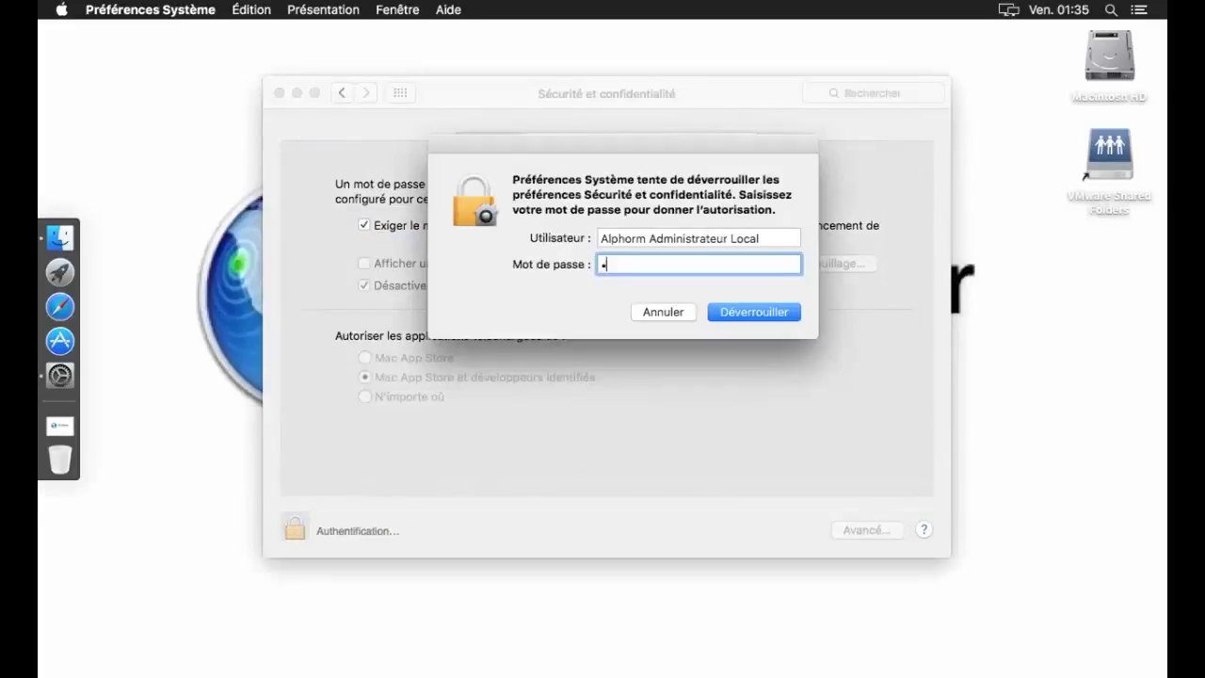
{"action": "key", "text": "Return"}
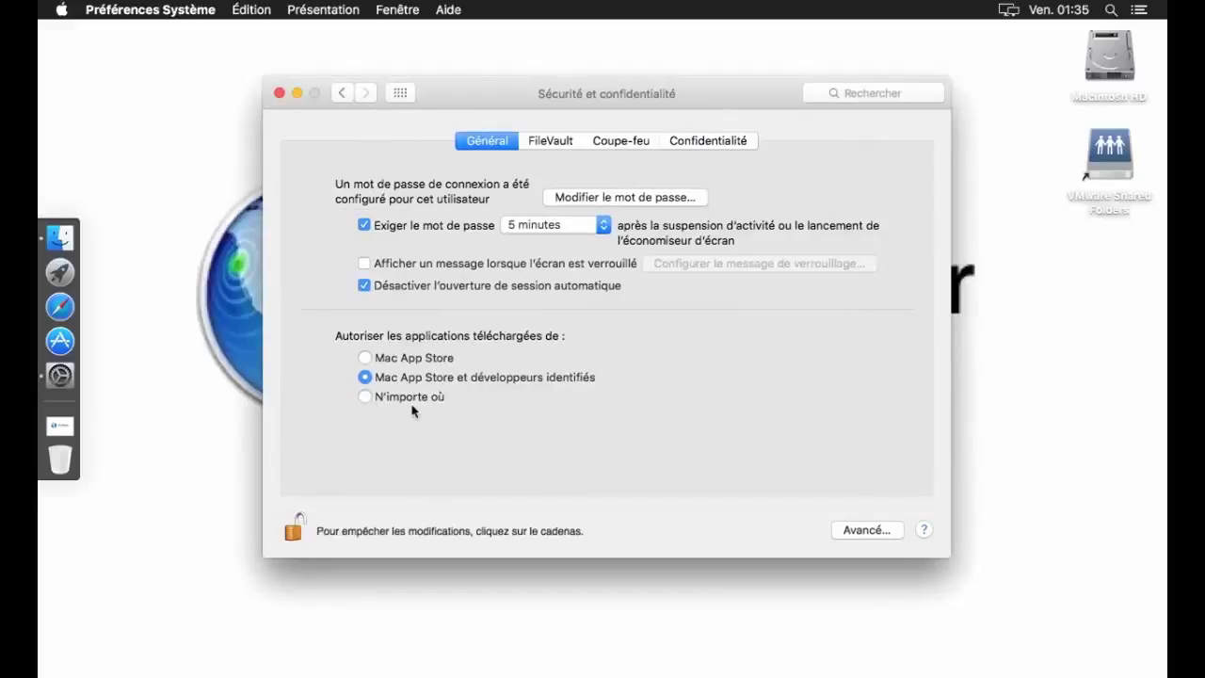
Allow downloaded applications from N'importe où, accept the security warning and lock the preferences again.
{"action": "left_click", "coordinate": [364, 396]}
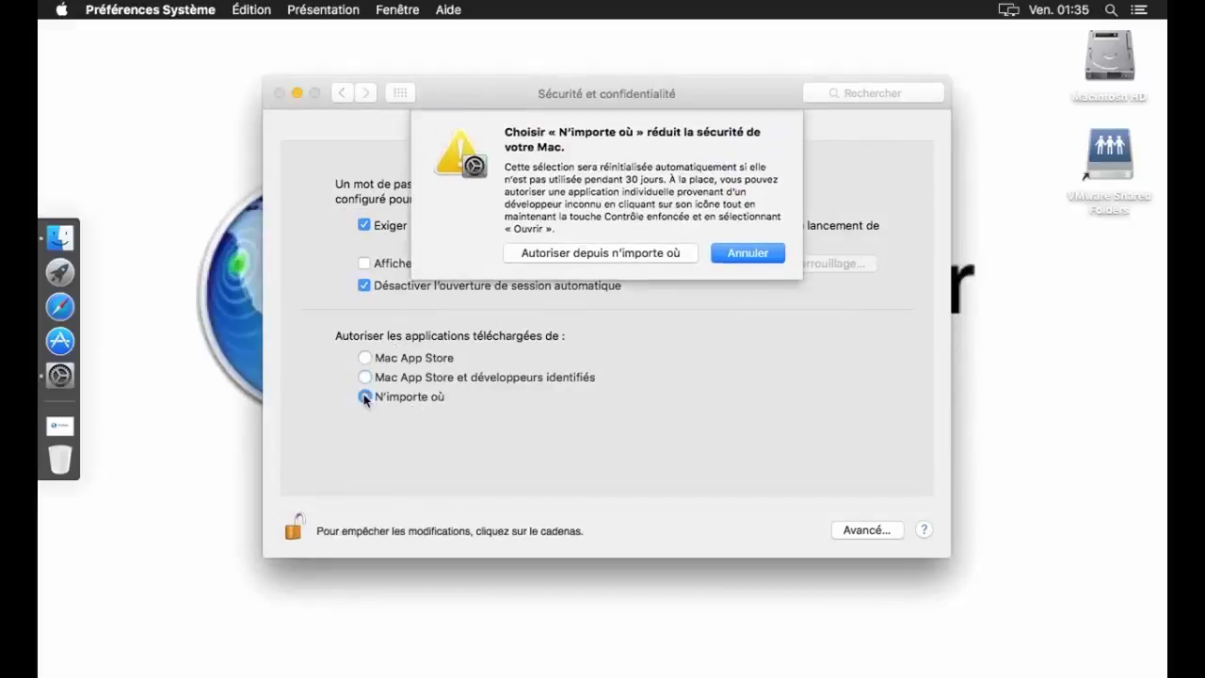
{"action": "left_click", "coordinate": [609, 255]}
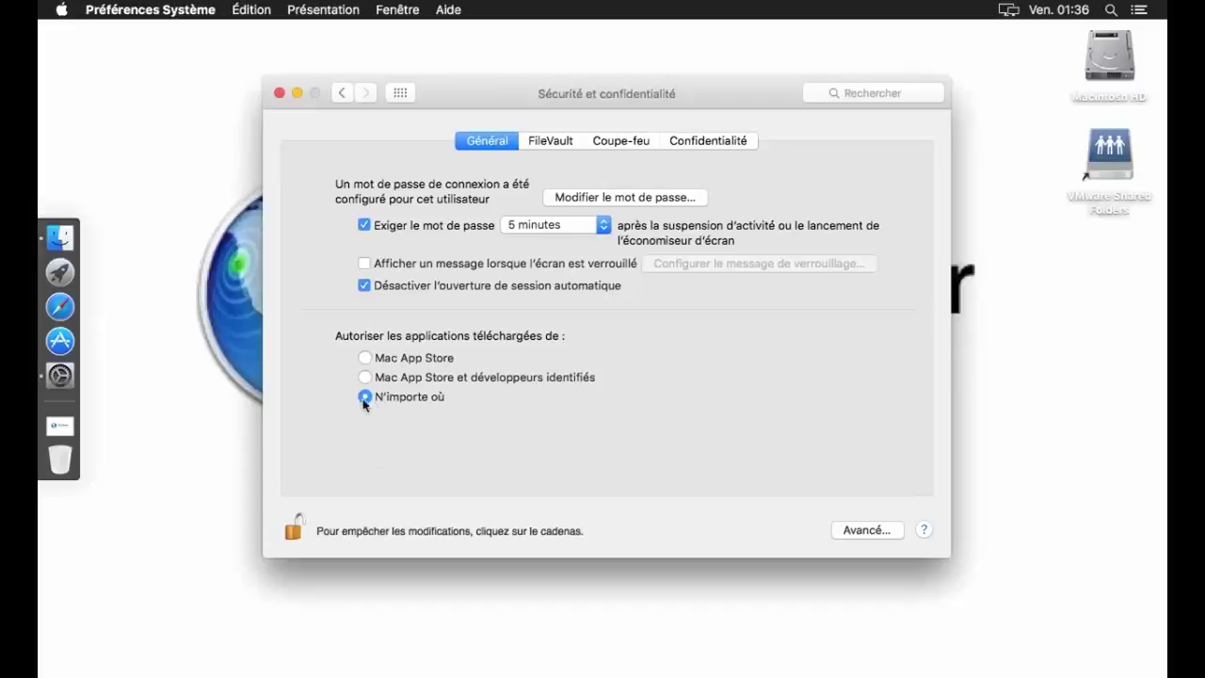
{"action": "left_click", "coordinate": [293, 530]}
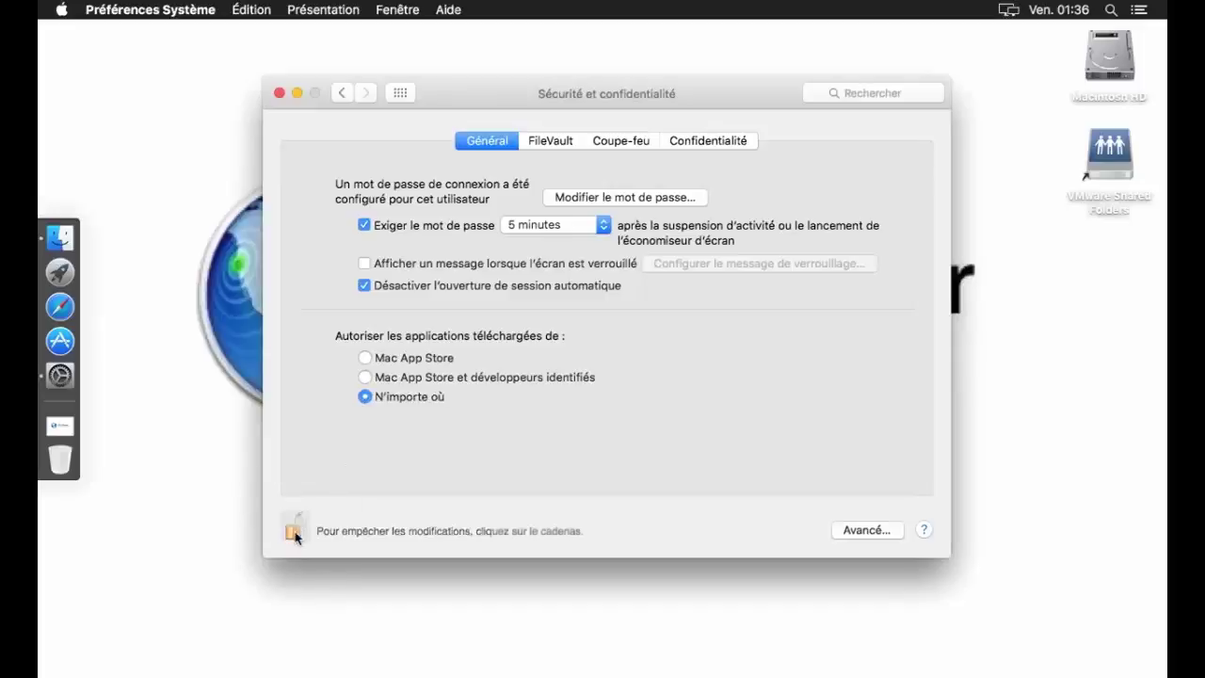
Look over the FileVault settings and unlock the Coupe-feu settings with the administrator account password.
{"action": "left_click", "coordinate": [561, 142]}
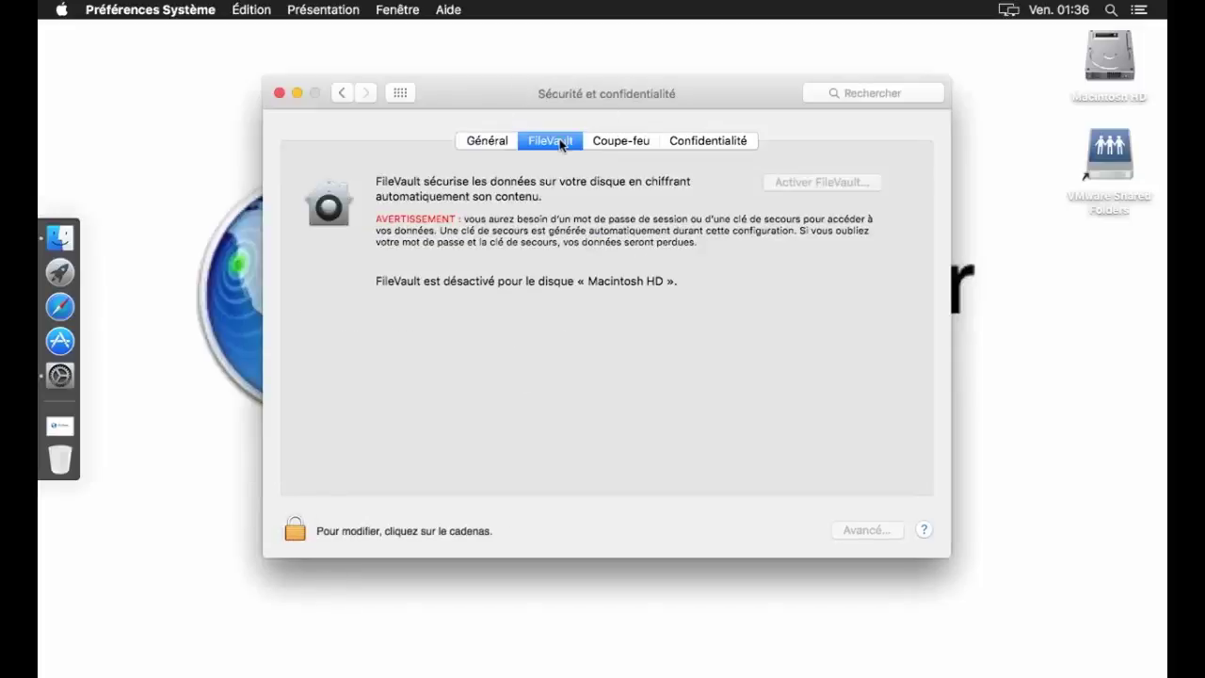
{"action": "left_click", "coordinate": [621, 142]}
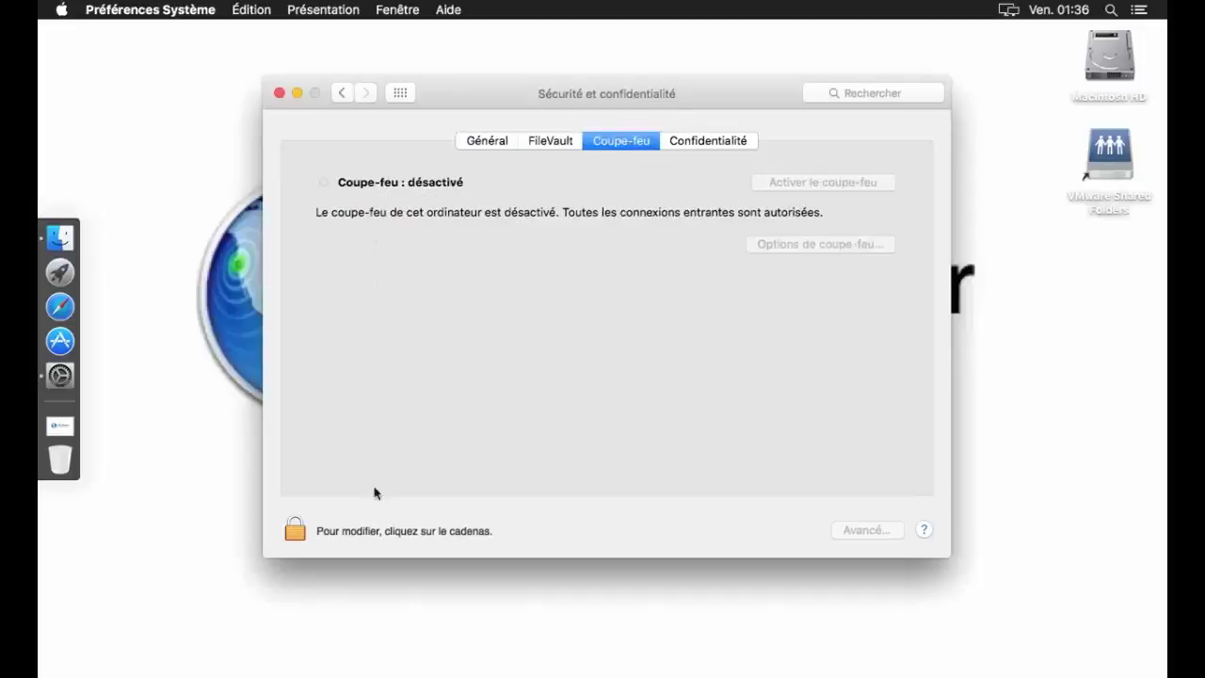
{"action": "left_click", "coordinate": [293, 530]}
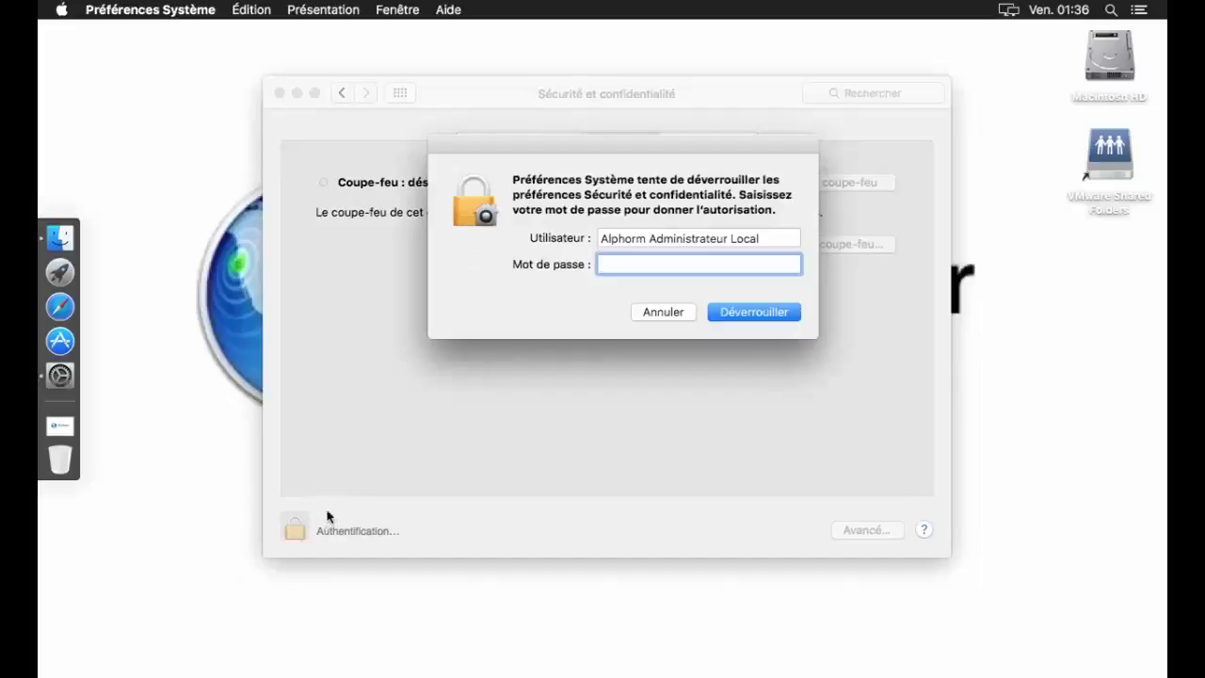
{"action": "type", "text": "•••••••"}
{"action": "key", "text": "Return"}
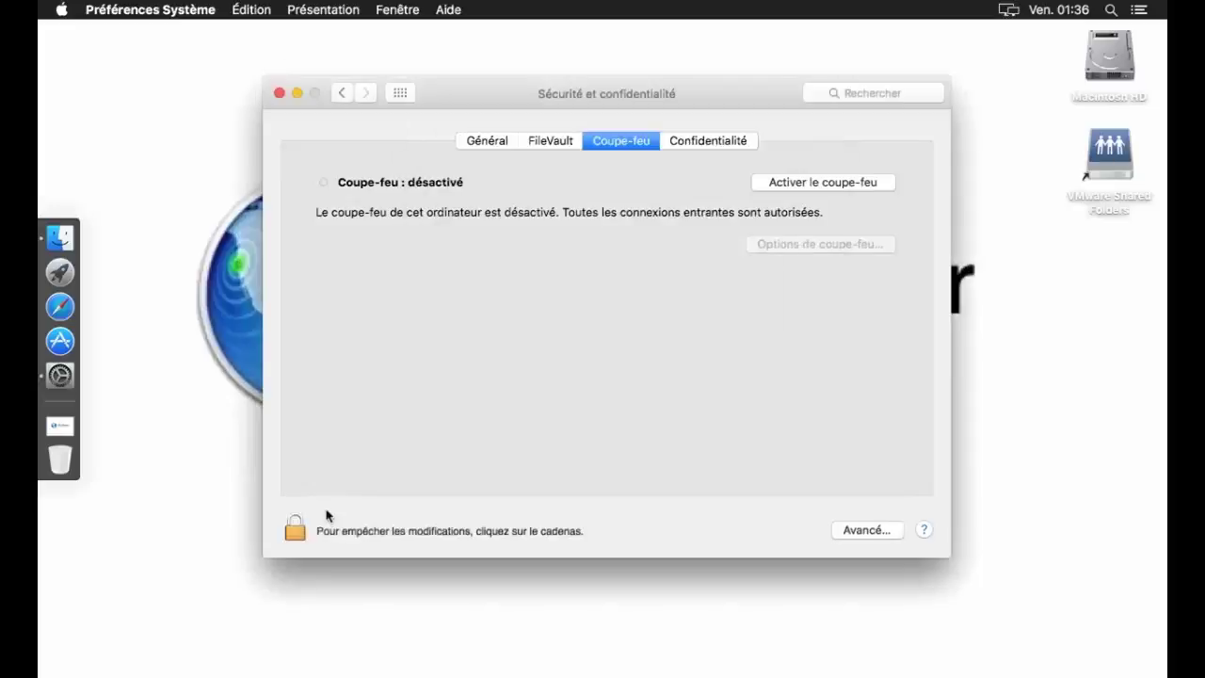
Turn on the firewall and accept its options without changes.
{"action": "left_click", "coordinate": [774, 182]}
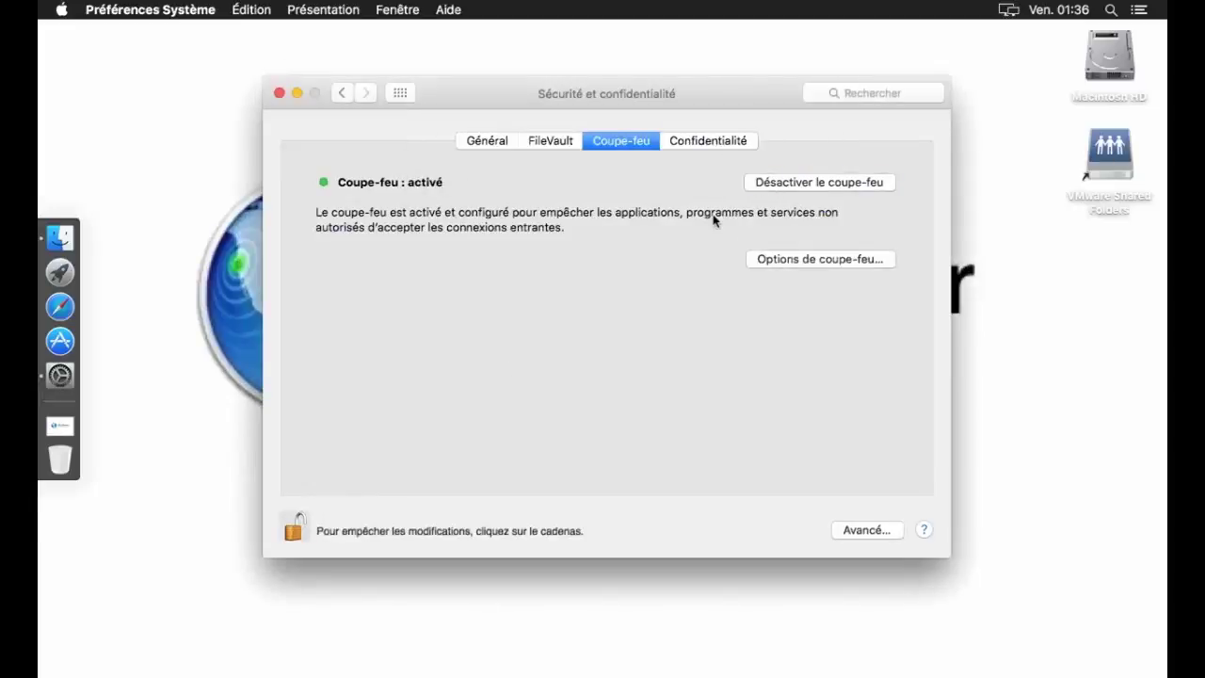
{"action": "left_click", "coordinate": [767, 257]}
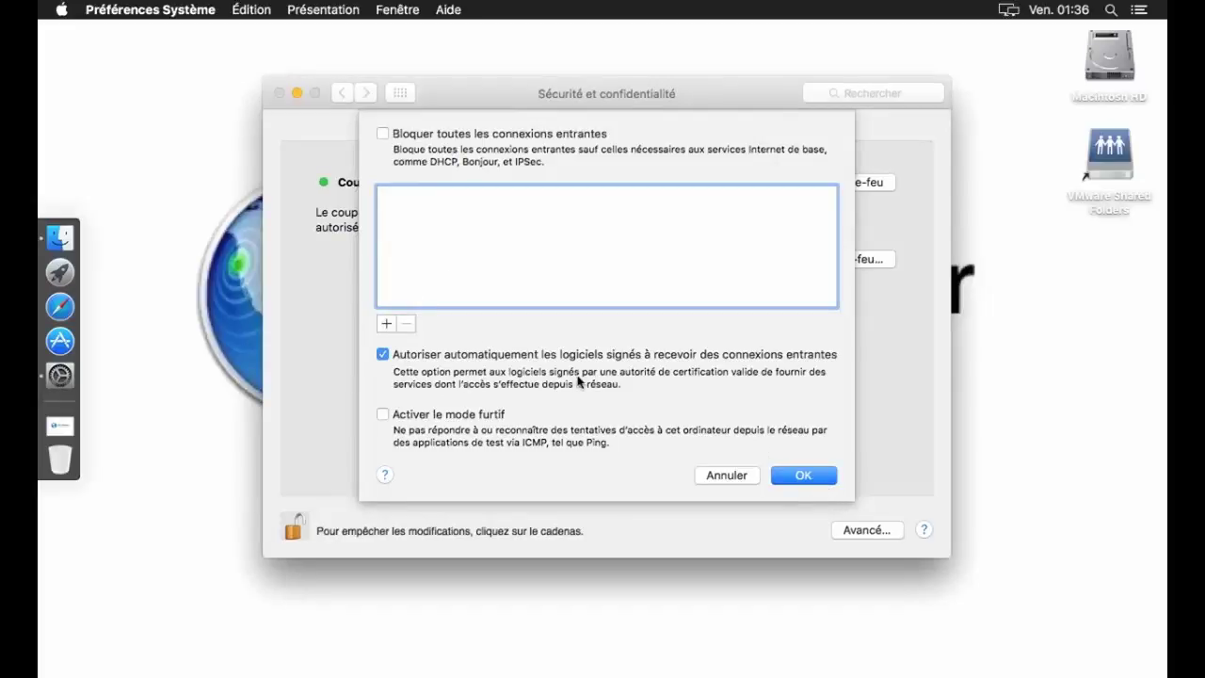
{"action": "left_click", "coordinate": [798, 474]}
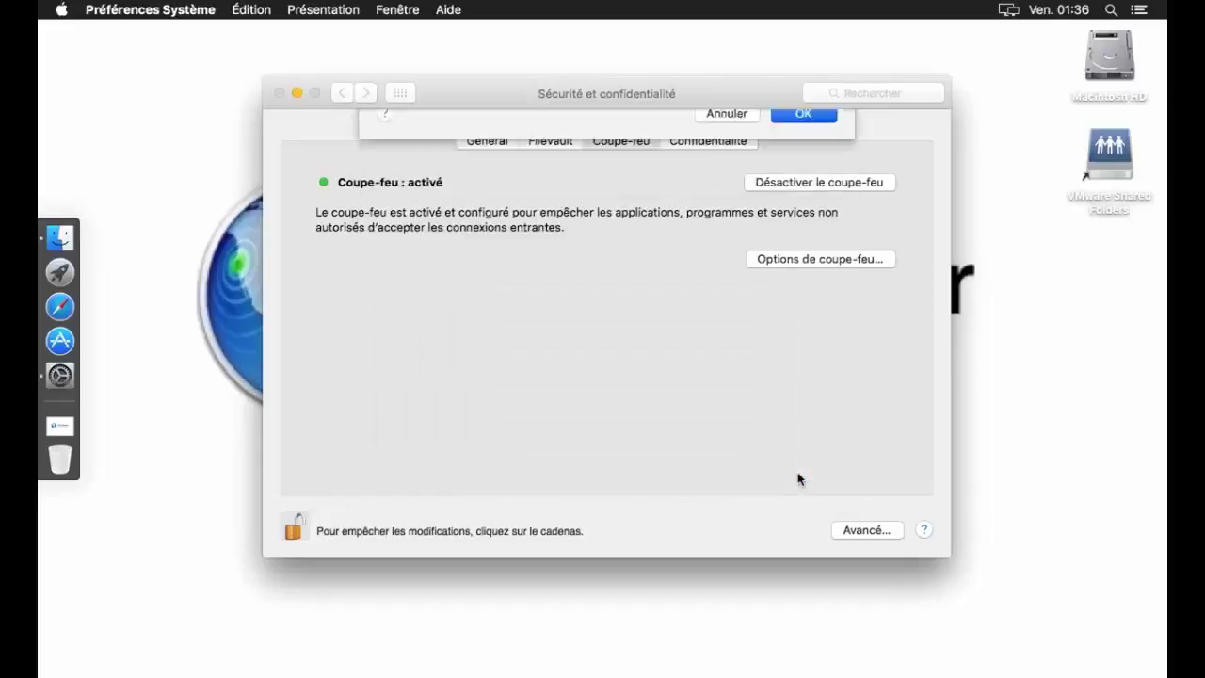
Review the Confidentialité categories from Service de localisation to Diagnostic et utilisation and return to the preferences overview.
{"action": "left_click", "coordinate": [688, 138]}
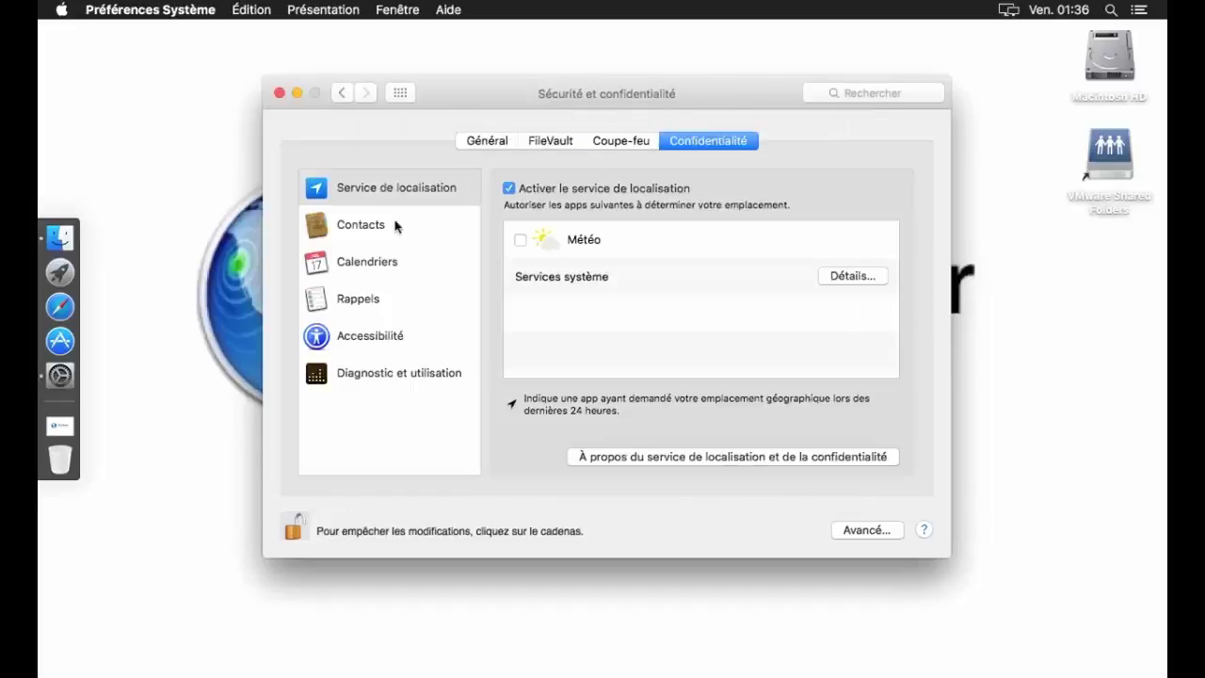
{"action": "left_click", "coordinate": [374, 223]}
{"action": "left_click", "coordinate": [365, 256]}
{"action": "left_click", "coordinate": [359, 299]}
{"action": "left_click", "coordinate": [359, 336]}
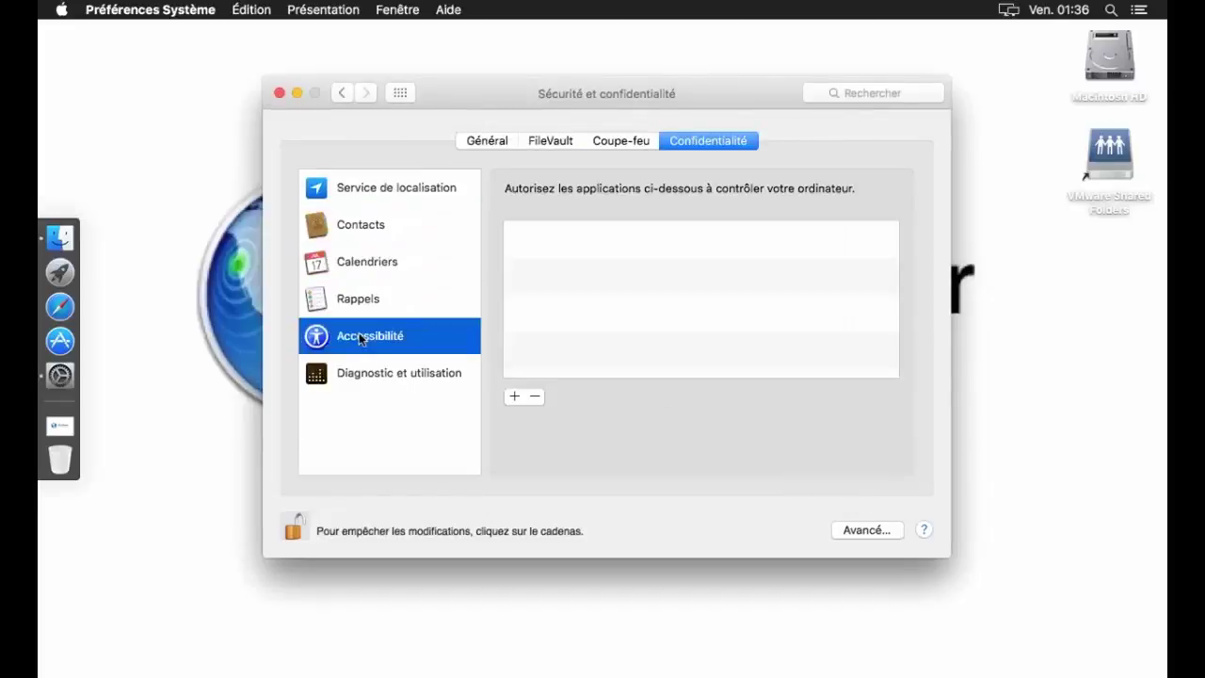
{"action": "left_click", "coordinate": [360, 369]}
{"action": "left_click", "coordinate": [398, 93]}
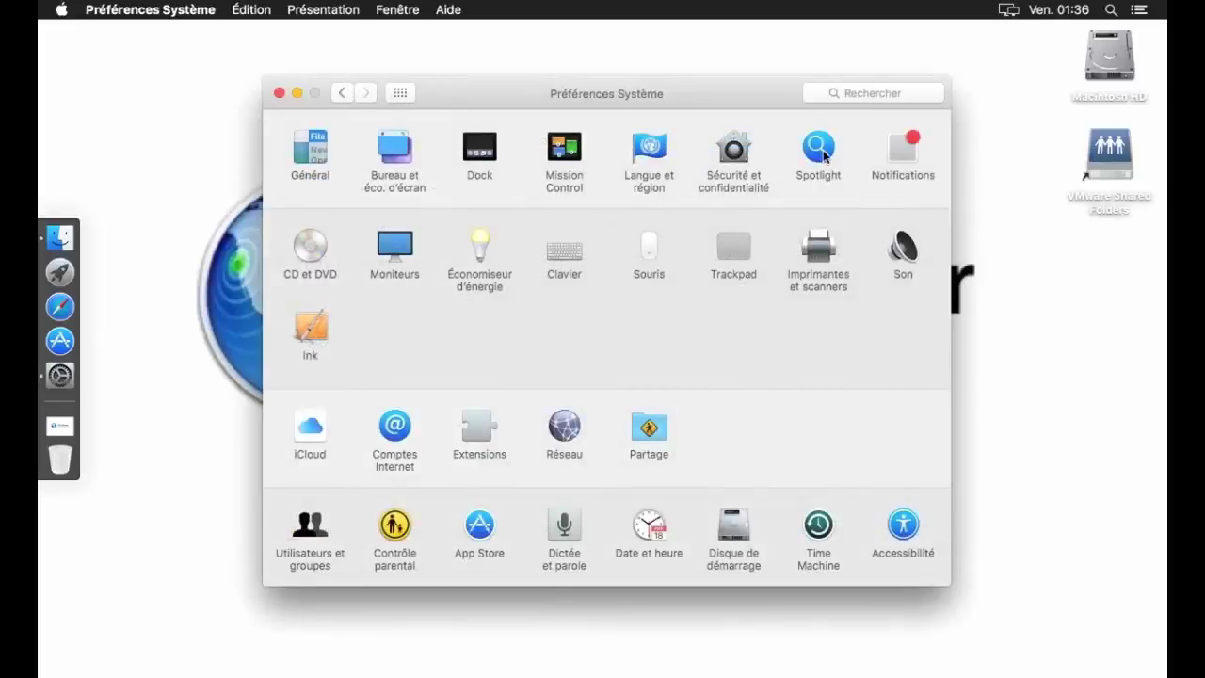
Examine the notification settings for Mail, FaceTime, Calendrier and Game Center, and look over the Moniteurs preferences.
{"action": "left_click", "coordinate": [901, 153]}
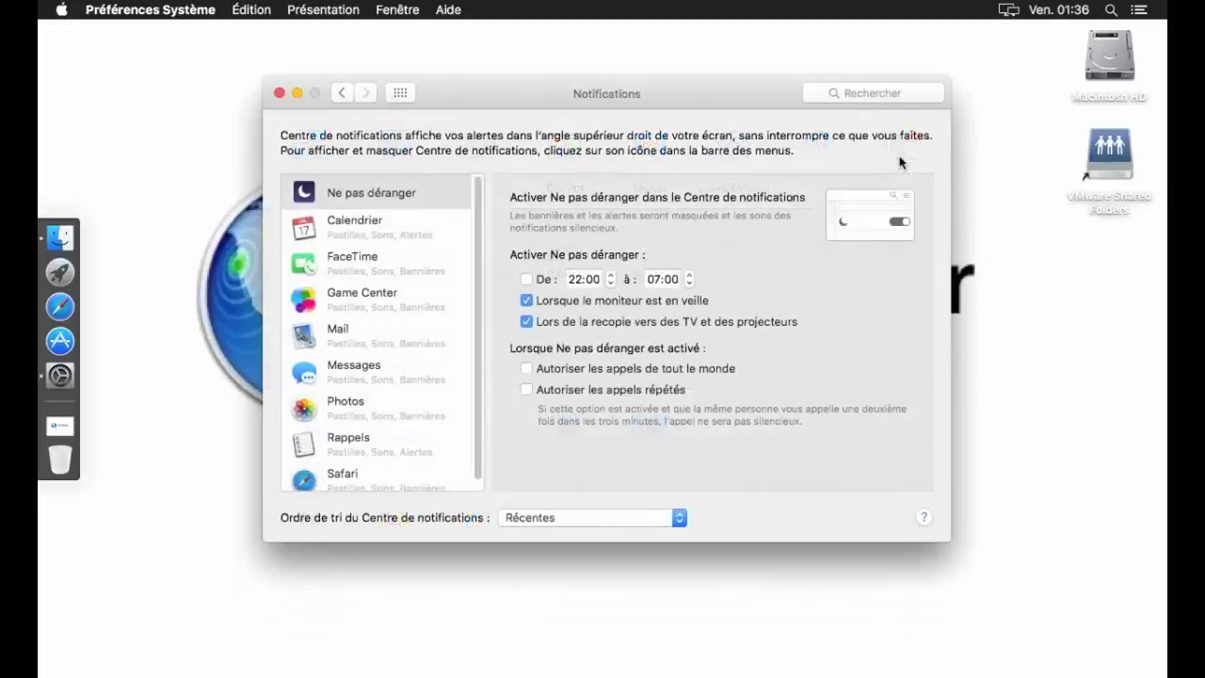
{"action": "left_click", "coordinate": [381, 335]}
{"action": "left_click", "coordinate": [379, 256]}
{"action": "left_click", "coordinate": [386, 336]}
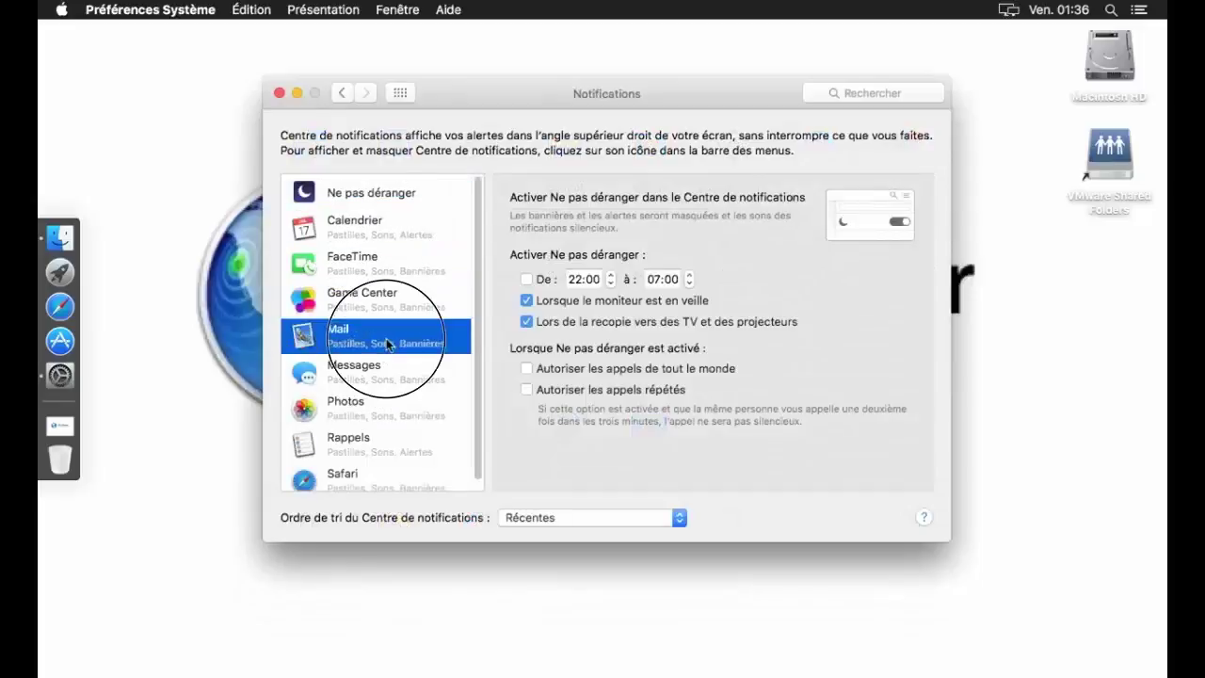
{"action": "scroll", "coordinate": [386, 344], "scroll_direction": "up", "scroll_amount": 1}
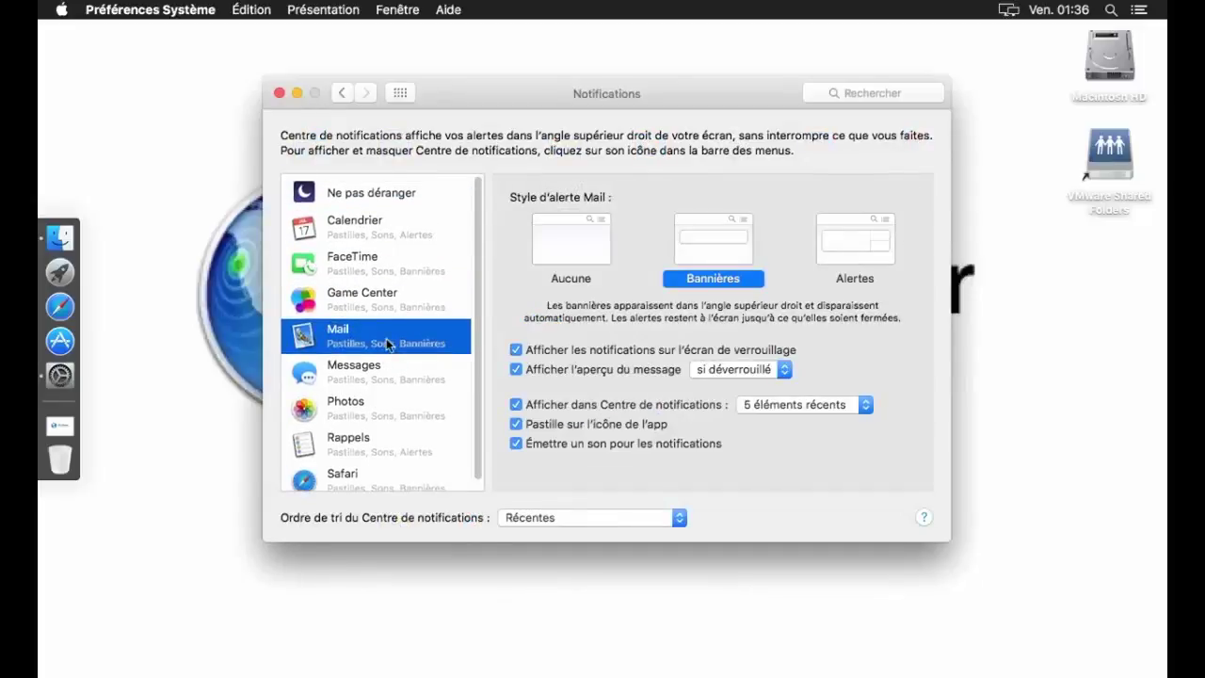
{"action": "left_click", "coordinate": [363, 236]}
{"action": "left_click", "coordinate": [357, 268]}
{"action": "left_click", "coordinate": [357, 300]}
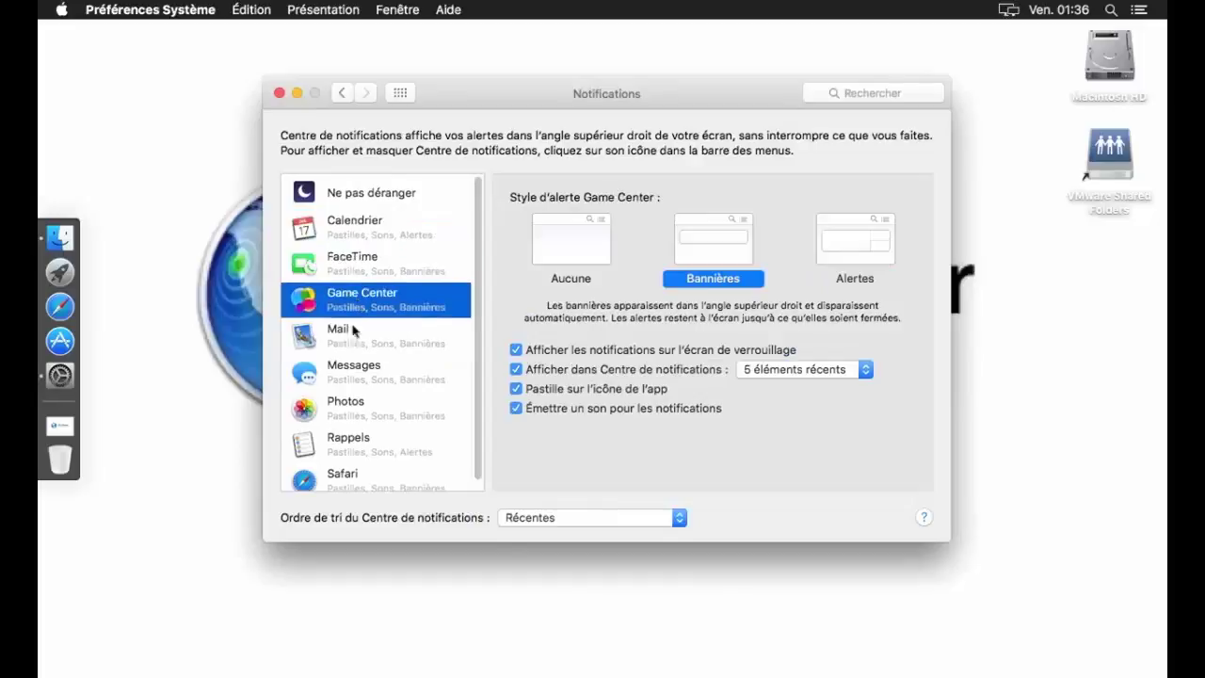
{"action": "left_click", "coordinate": [341, 335]}
{"action": "left_click", "coordinate": [400, 93]}
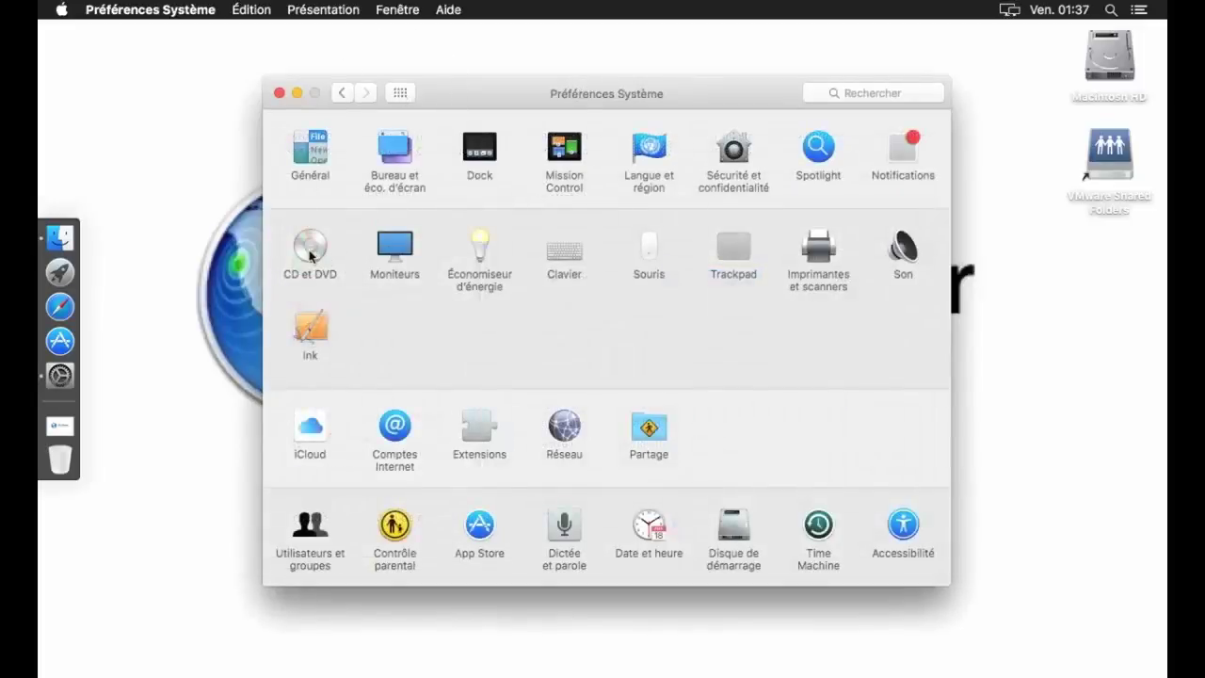
{"action": "left_click", "coordinate": [393, 247]}
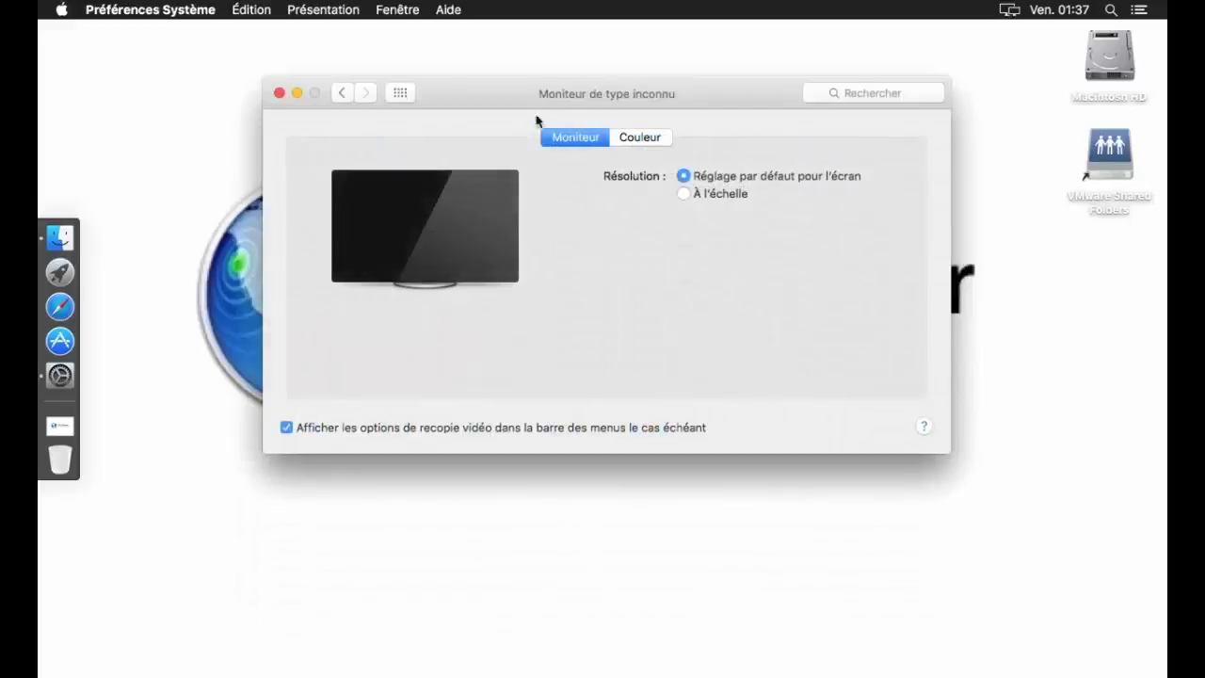
{"action": "left_click", "coordinate": [399, 93]}
Set both the computer and display sleep delays to Jamais in the Économiseur d'énergie preferences and return to the overview.
{"action": "left_click", "coordinate": [478, 250]}
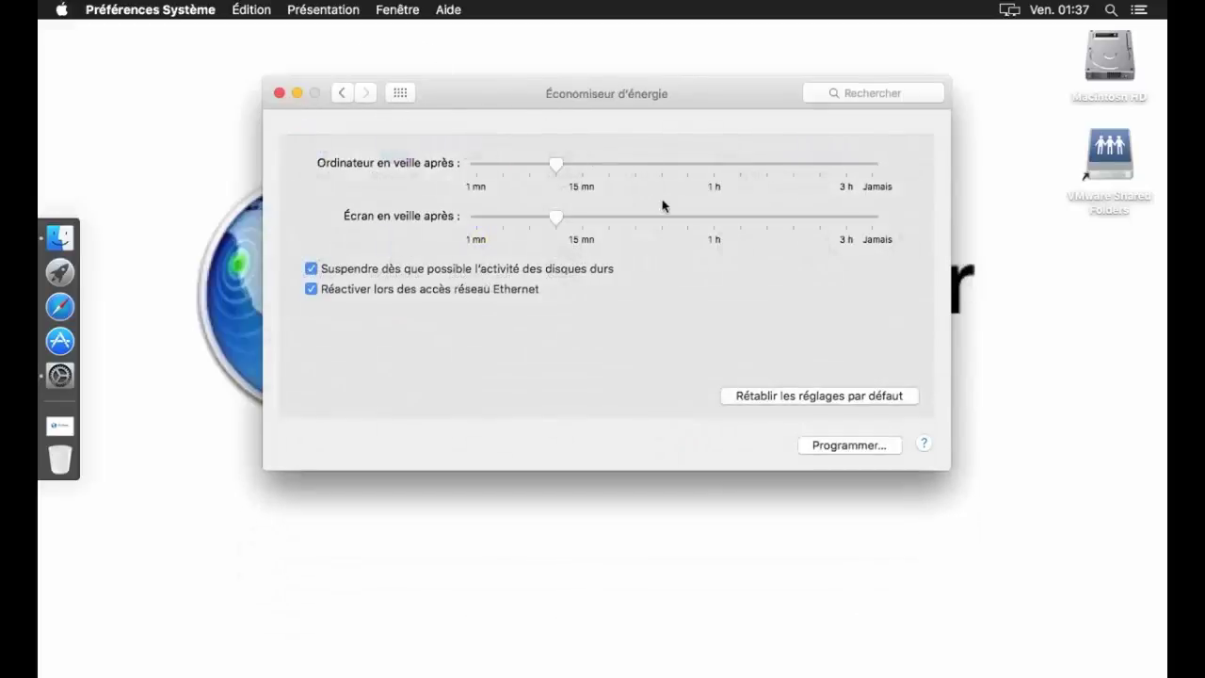
{"action": "left_click", "coordinate": [875, 166]}
{"action": "left_click", "coordinate": [776, 197]}
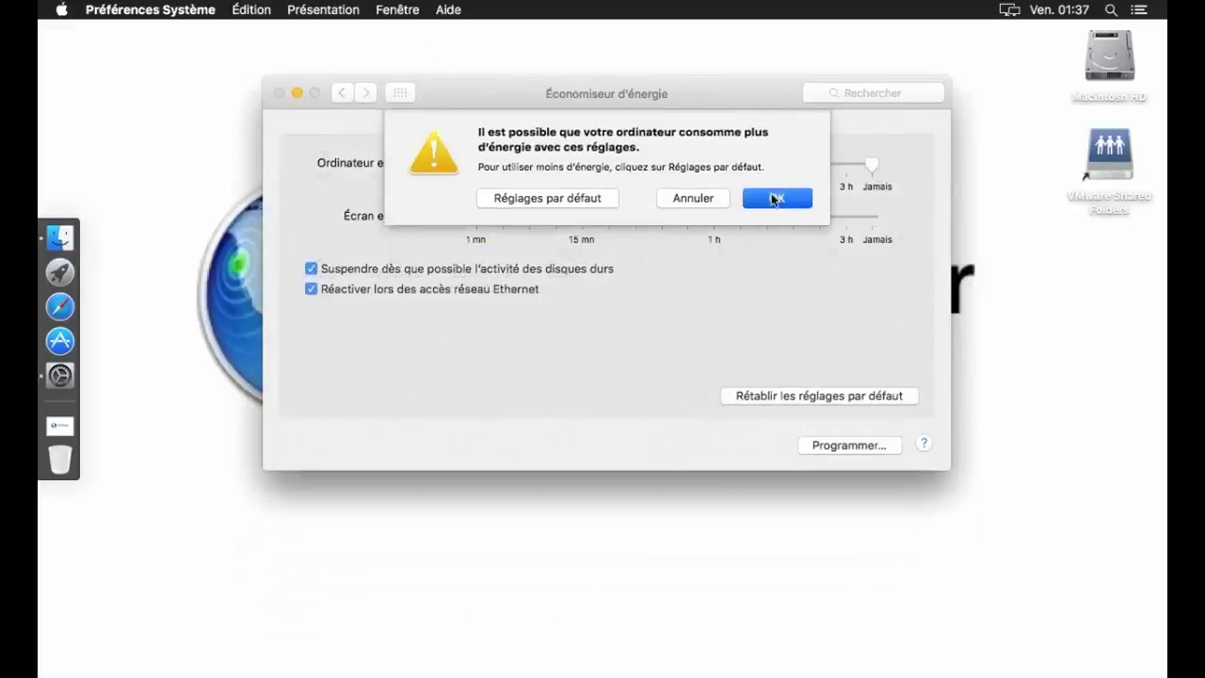
{"action": "left_click", "coordinate": [868, 219]}
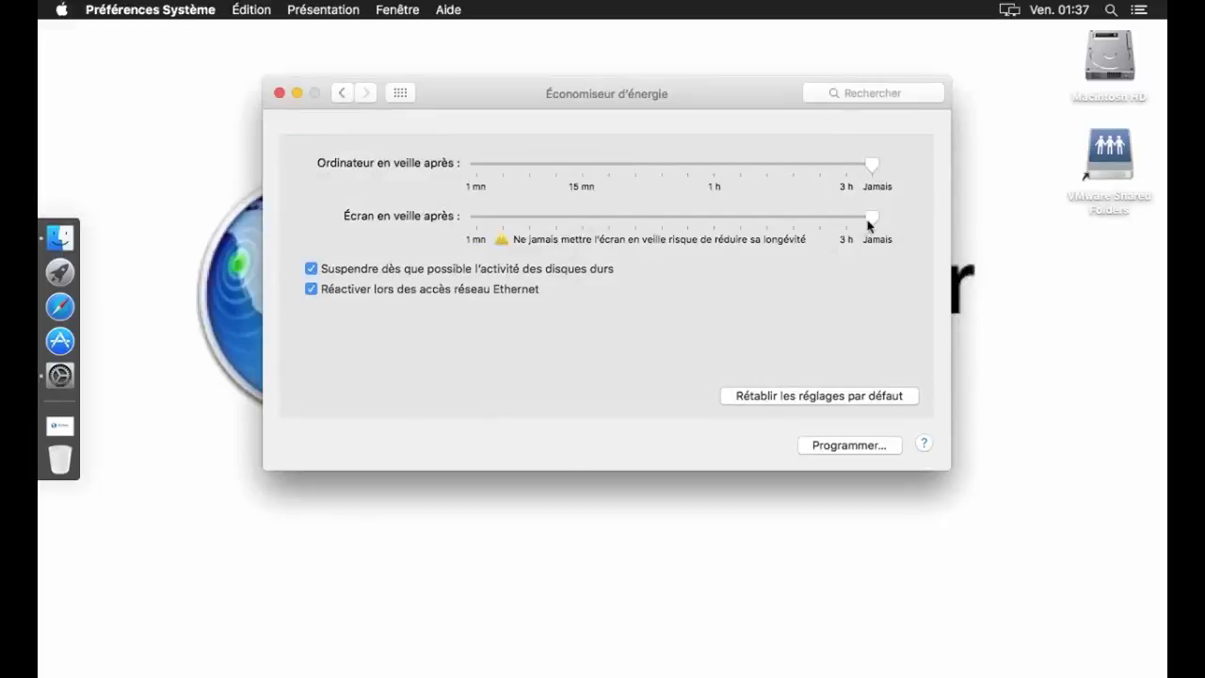
{"action": "left_click", "coordinate": [384, 278]}
{"action": "left_click", "coordinate": [400, 92]}
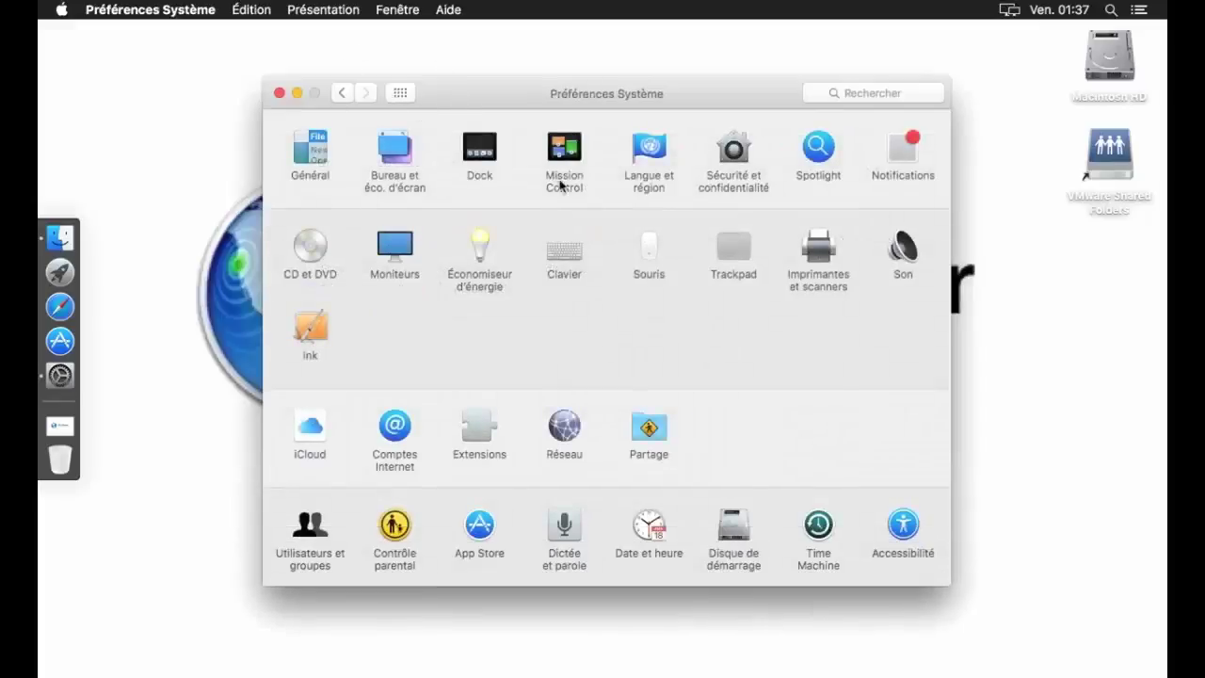
Look over the Clavier preferences and the Ethernet settings in the Réseau preferences.
{"action": "left_click", "coordinate": [578, 255]}
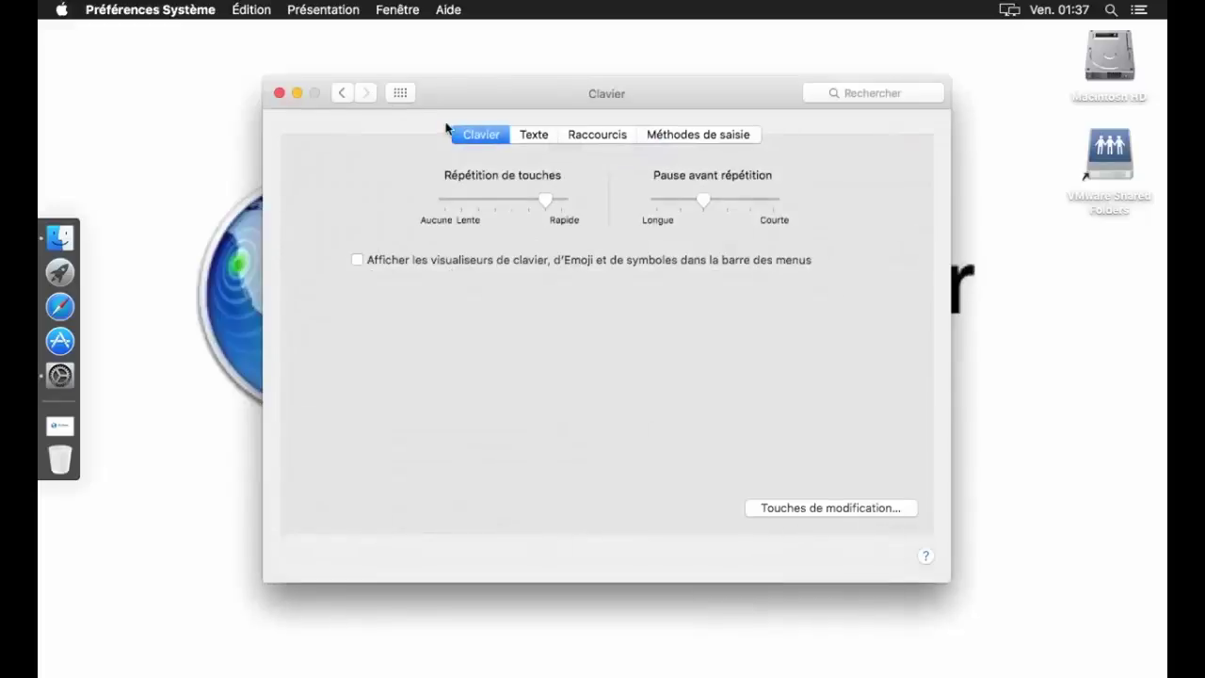
{"action": "left_click", "coordinate": [400, 92]}
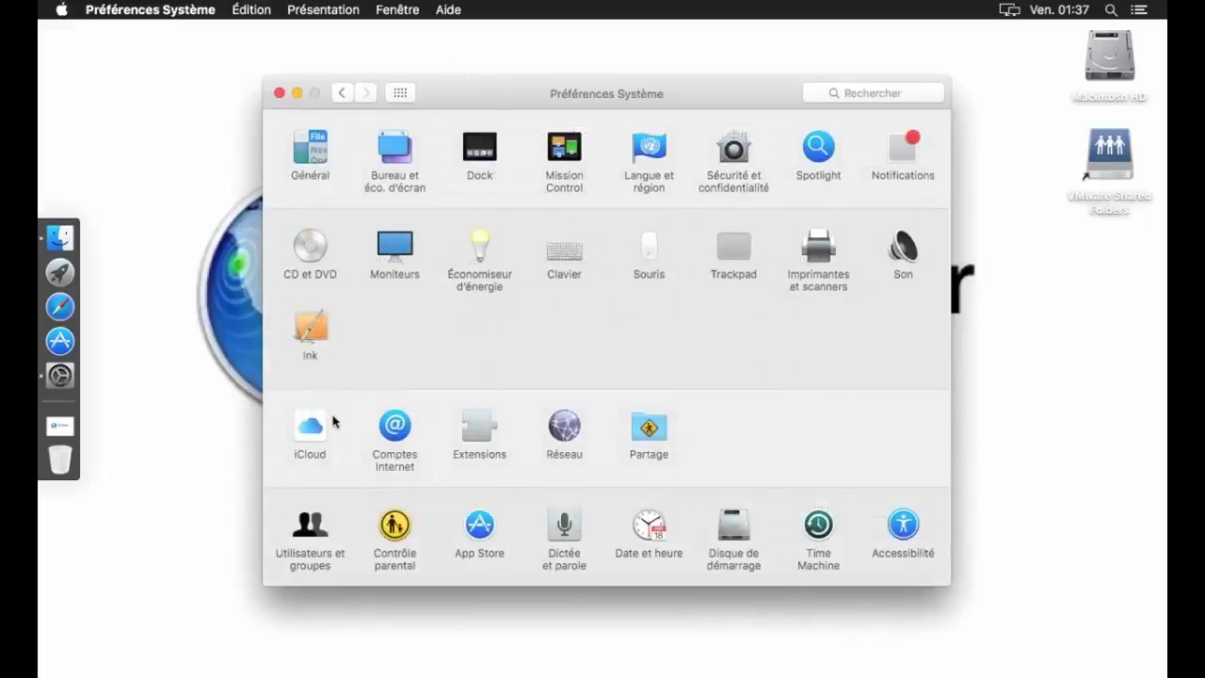
{"action": "left_click", "coordinate": [564, 433]}
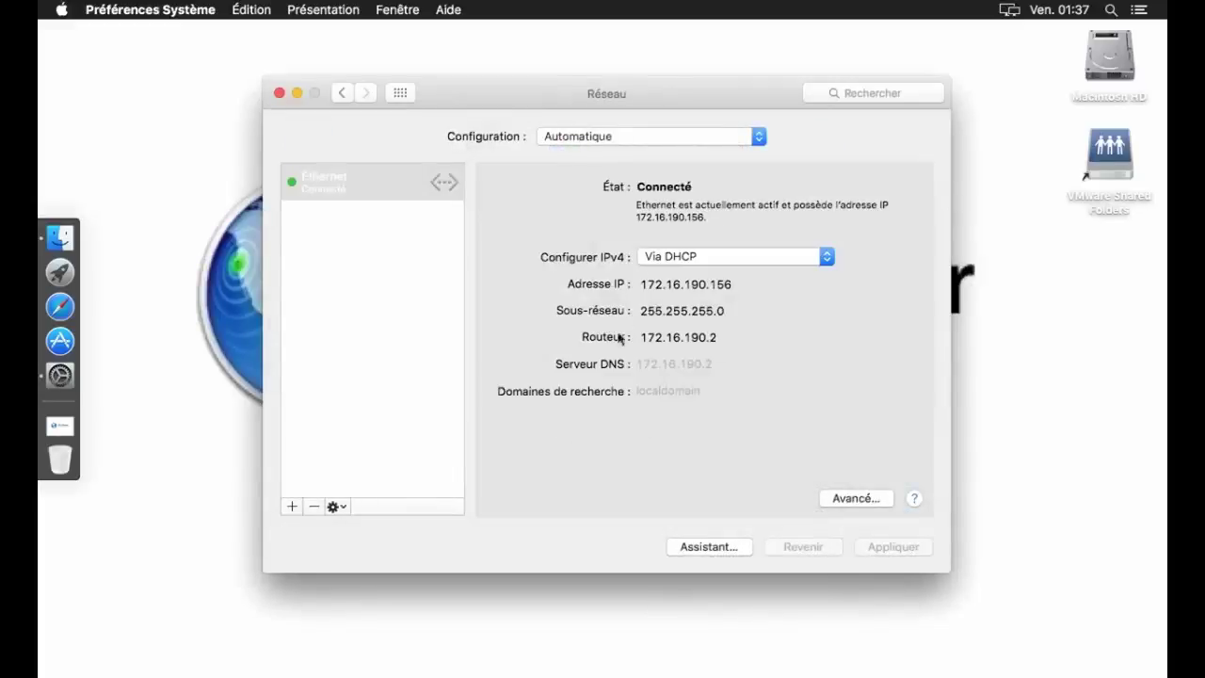
{"action": "left_click", "coordinate": [399, 91]}
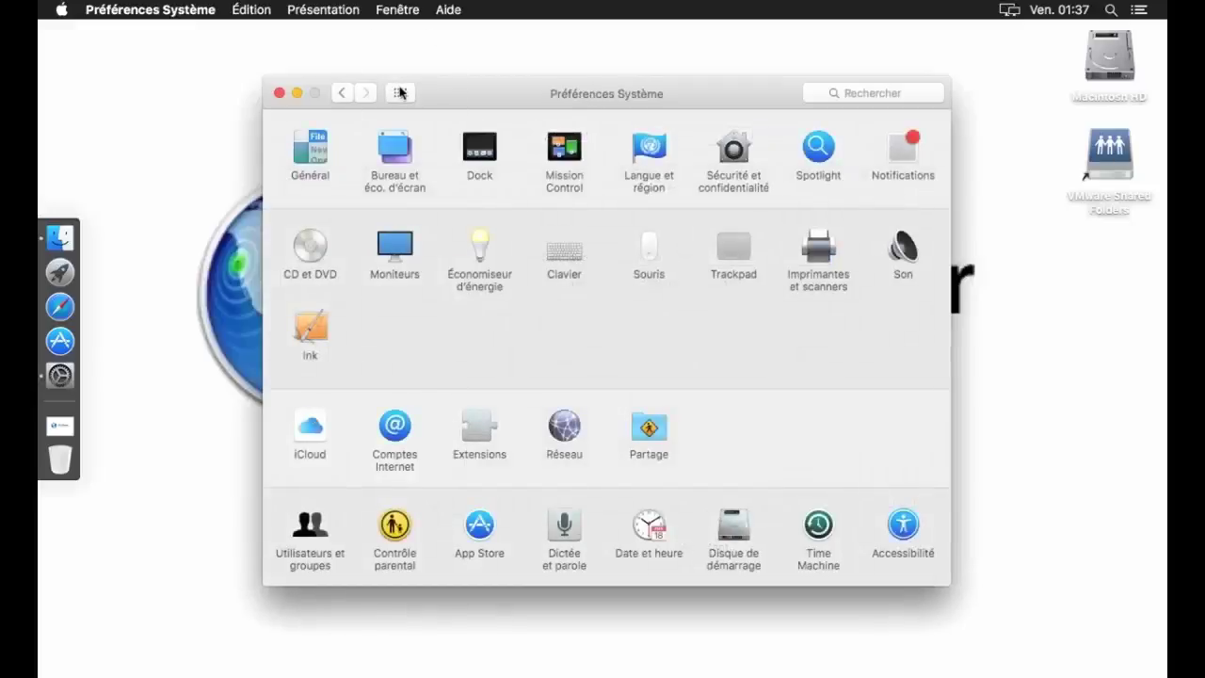
Review the Partage, Utilisateurs et groupes and App Store preferences.
{"action": "left_click", "coordinate": [649, 428]}
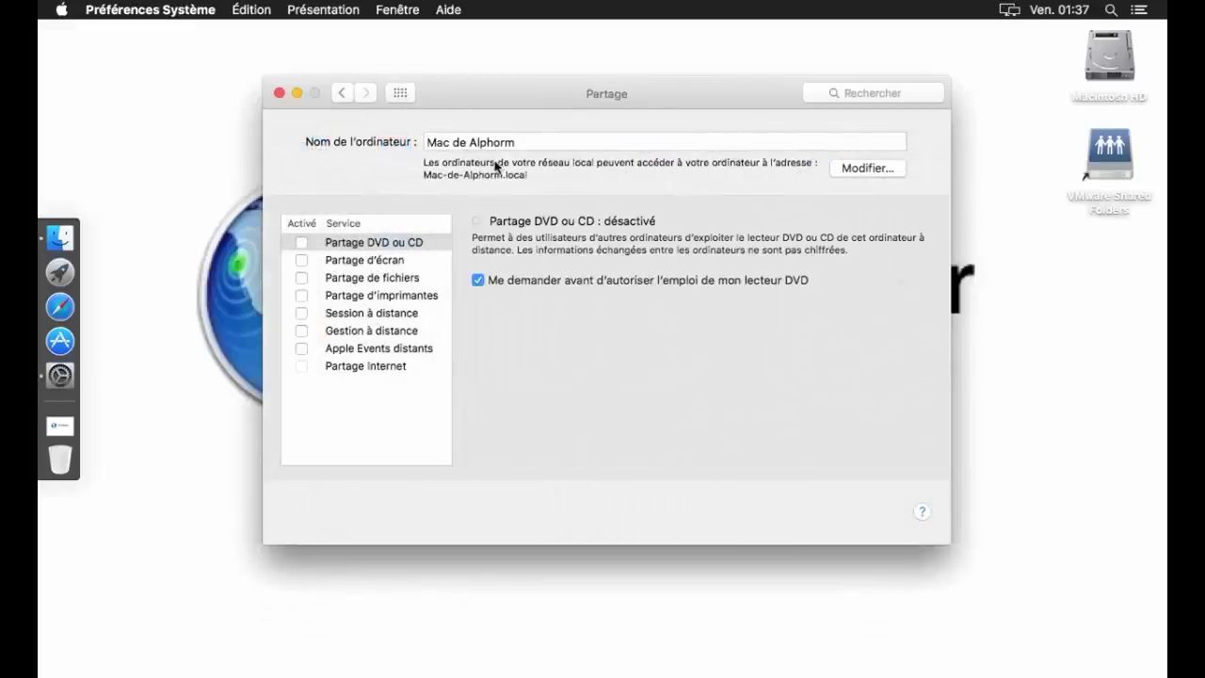
{"action": "left_click", "coordinate": [402, 94]}
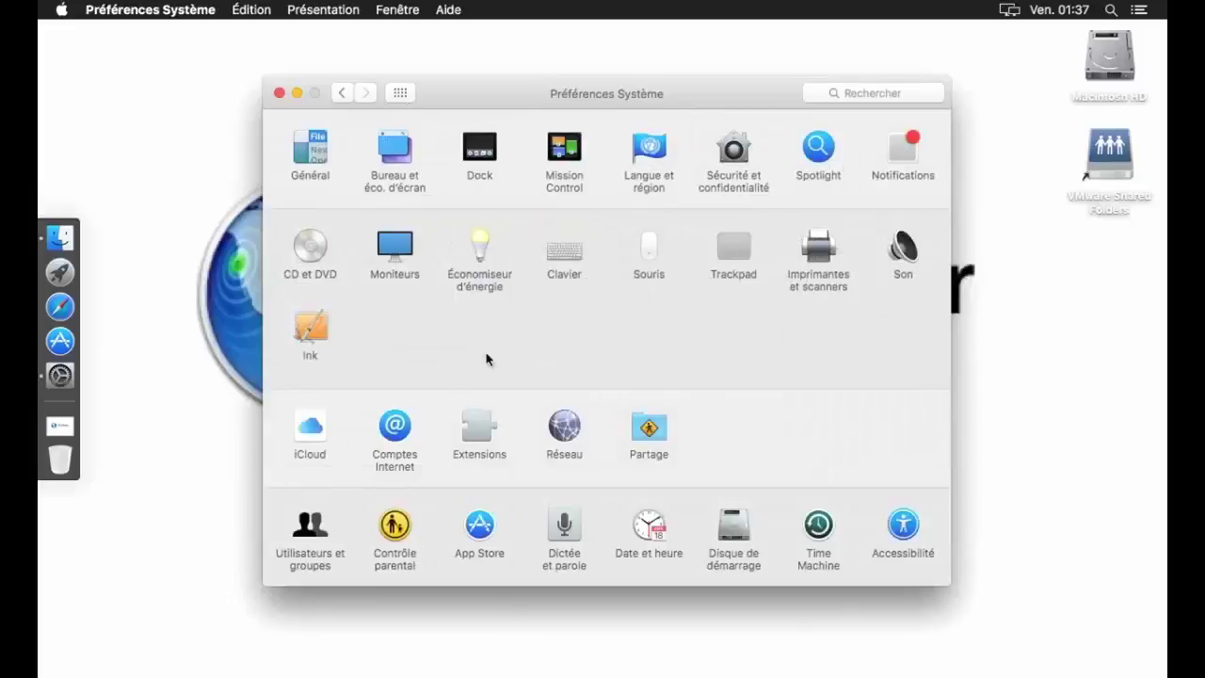
{"action": "left_click", "coordinate": [313, 527]}
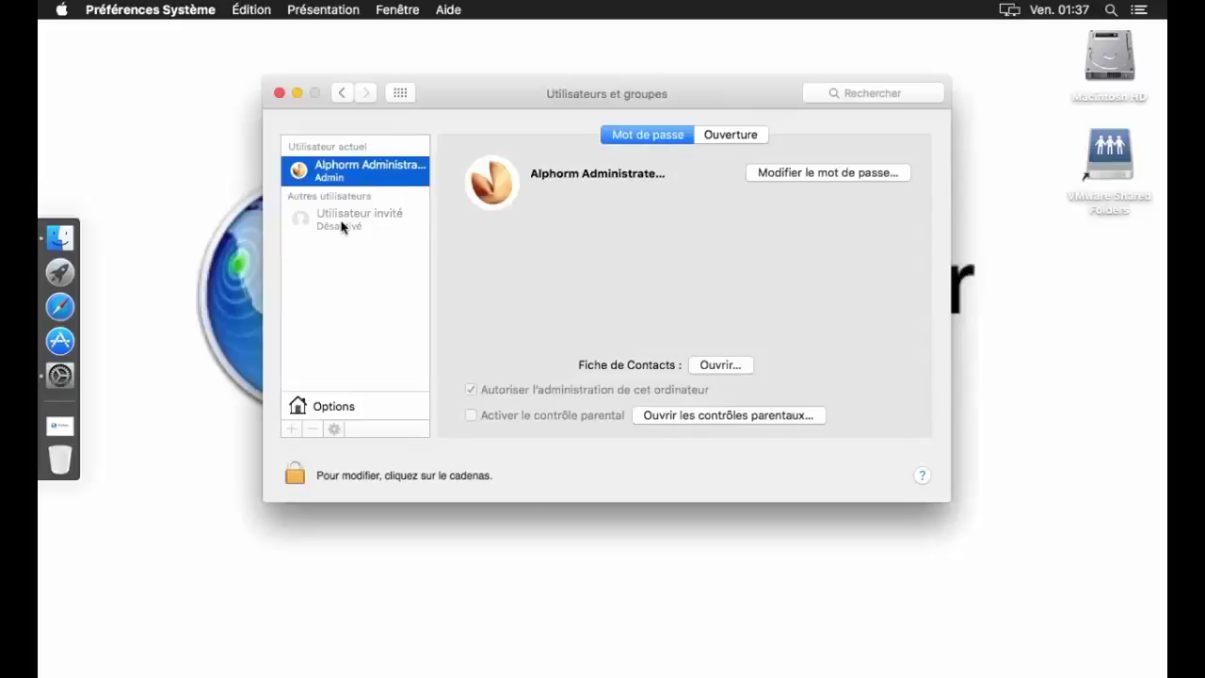
{"action": "left_click", "coordinate": [399, 91]}
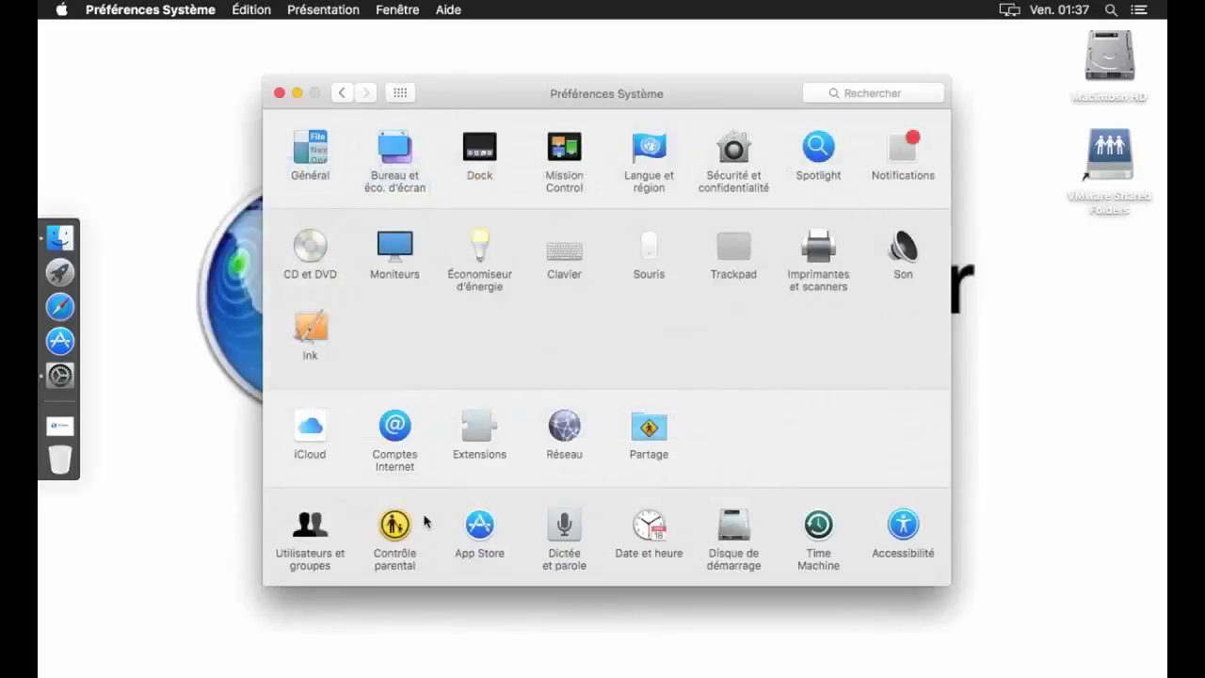
{"action": "left_click", "coordinate": [477, 536]}
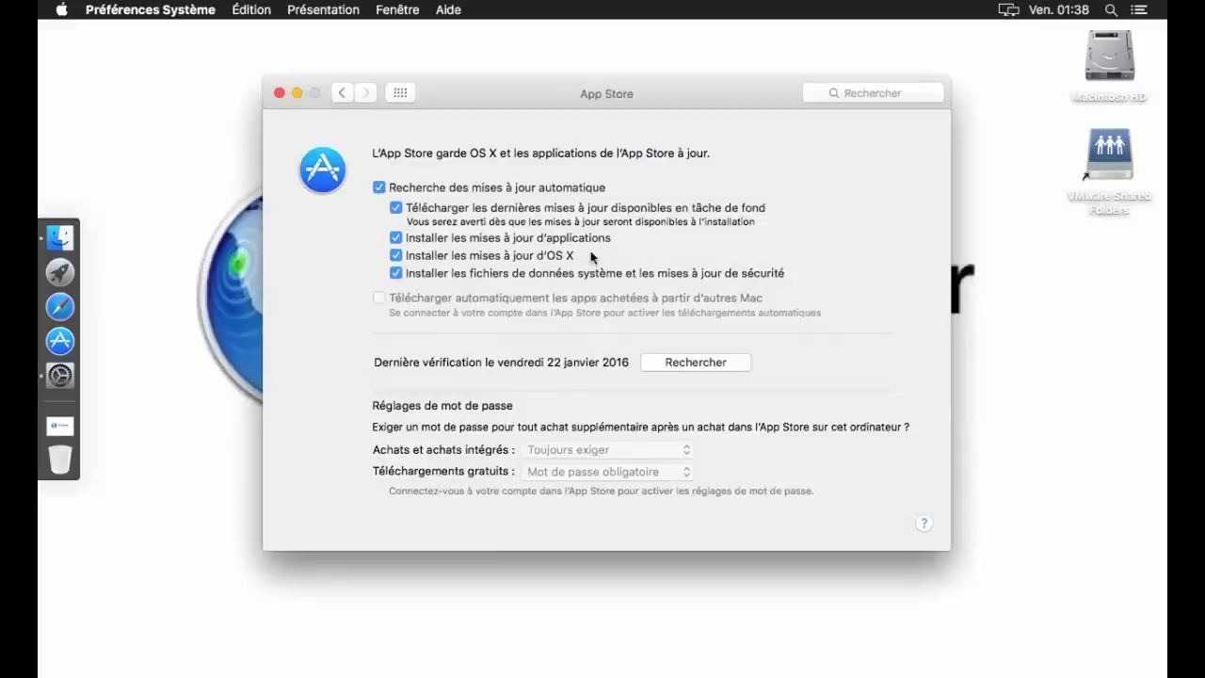
Check for available software updates from the App Store preferences and return to the preferences overview.
{"action": "left_click", "coordinate": [717, 361]}
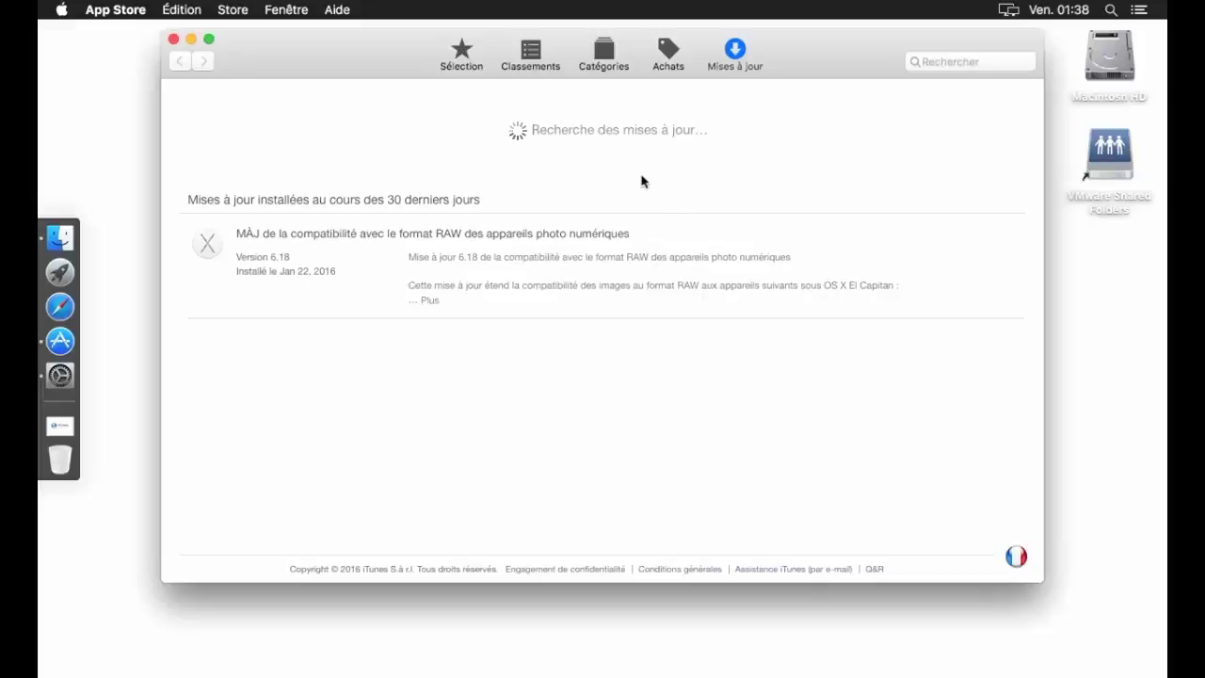
{"action": "key", "text": "ctrl+Up"}
{"action": "key", "text": "ctrl+Up"}
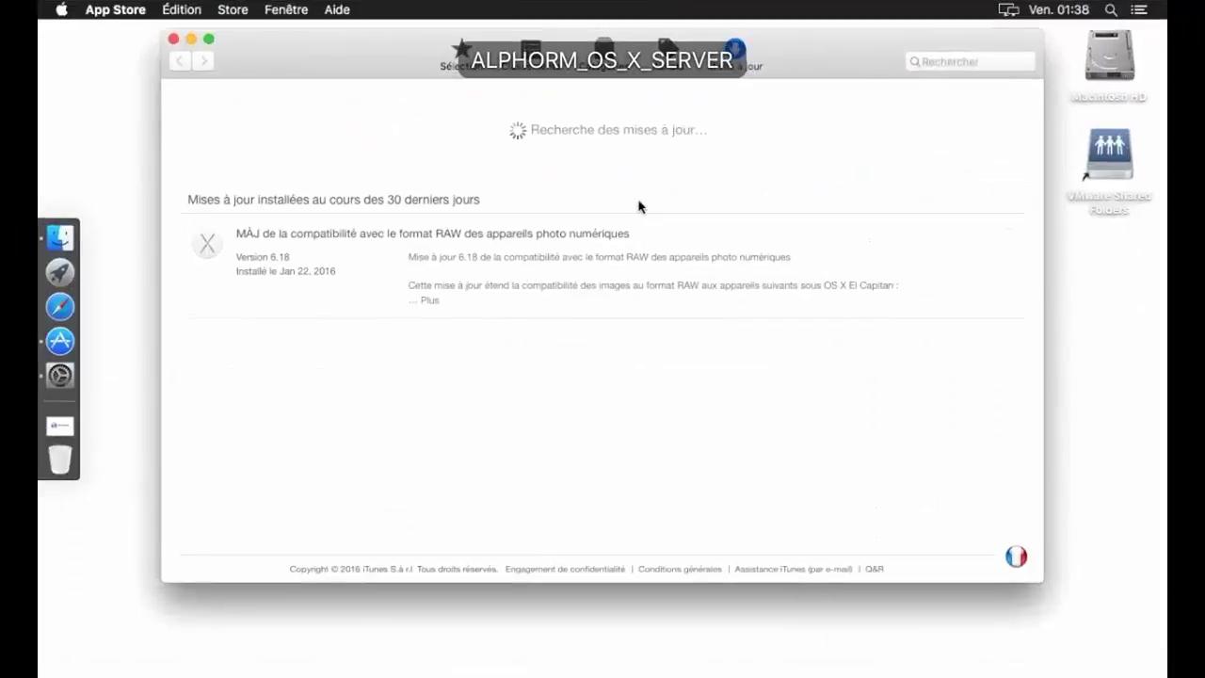
{"action": "left_click_drag", "start_coordinate": [398, 53], "coordinate": [422, 153]}
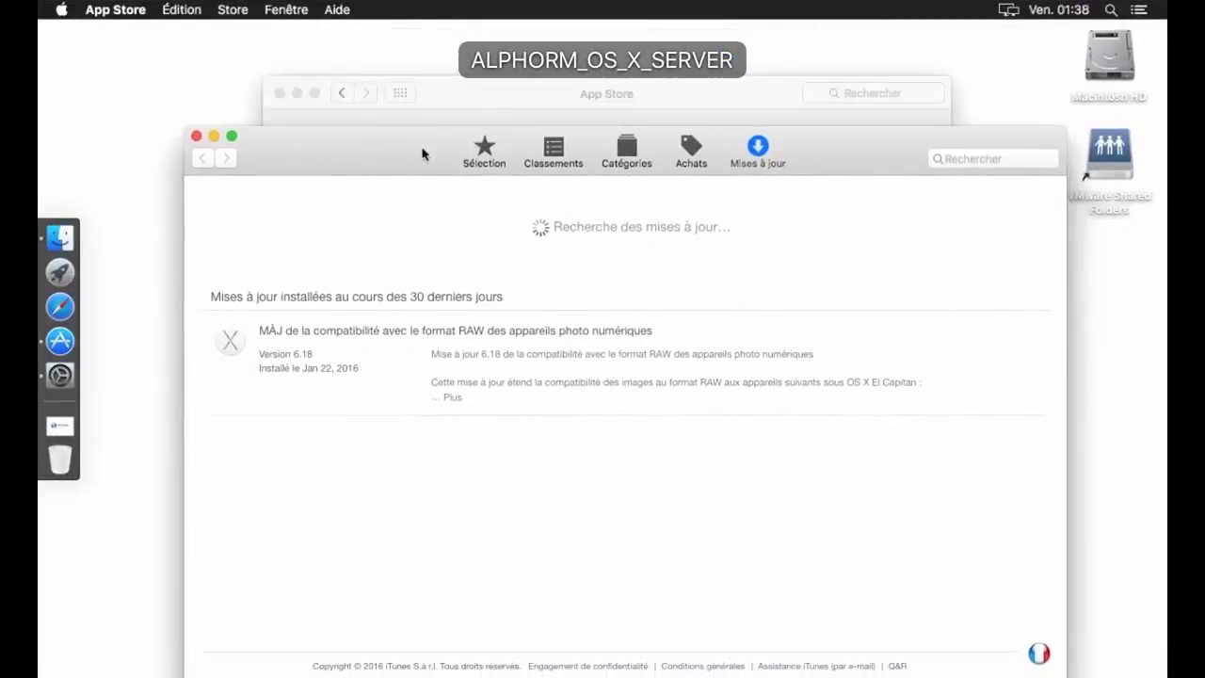
{"action": "left_click", "coordinate": [435, 97]}
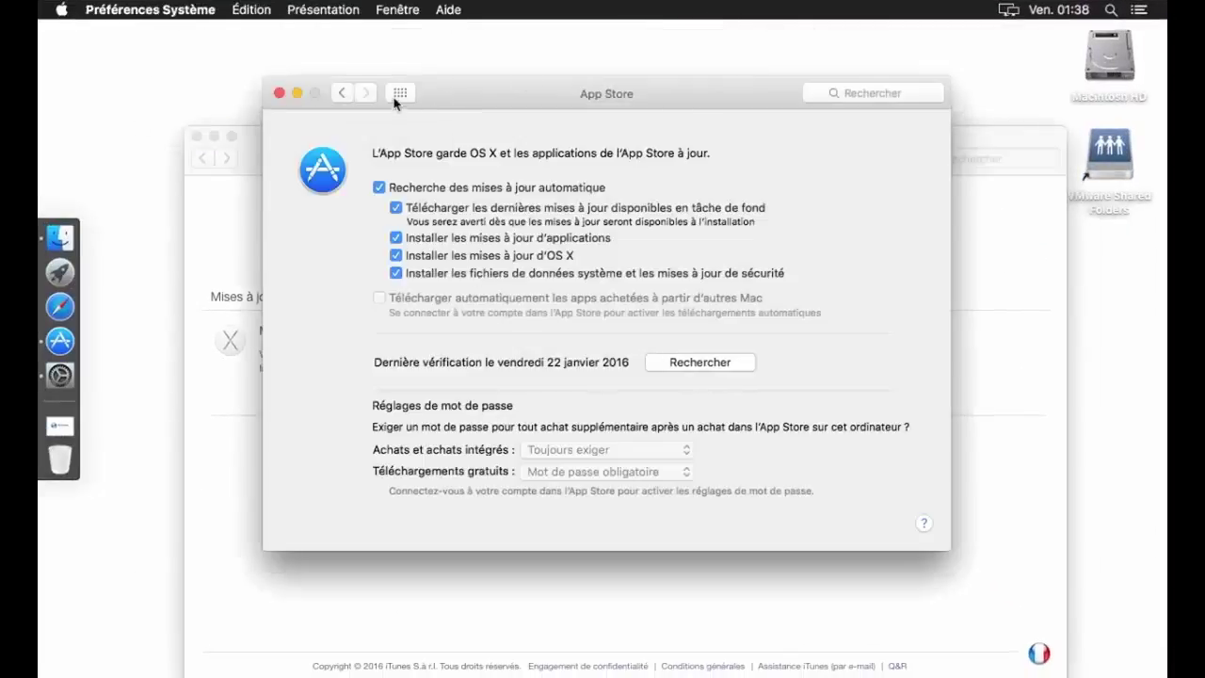
{"action": "left_click", "coordinate": [399, 93]}
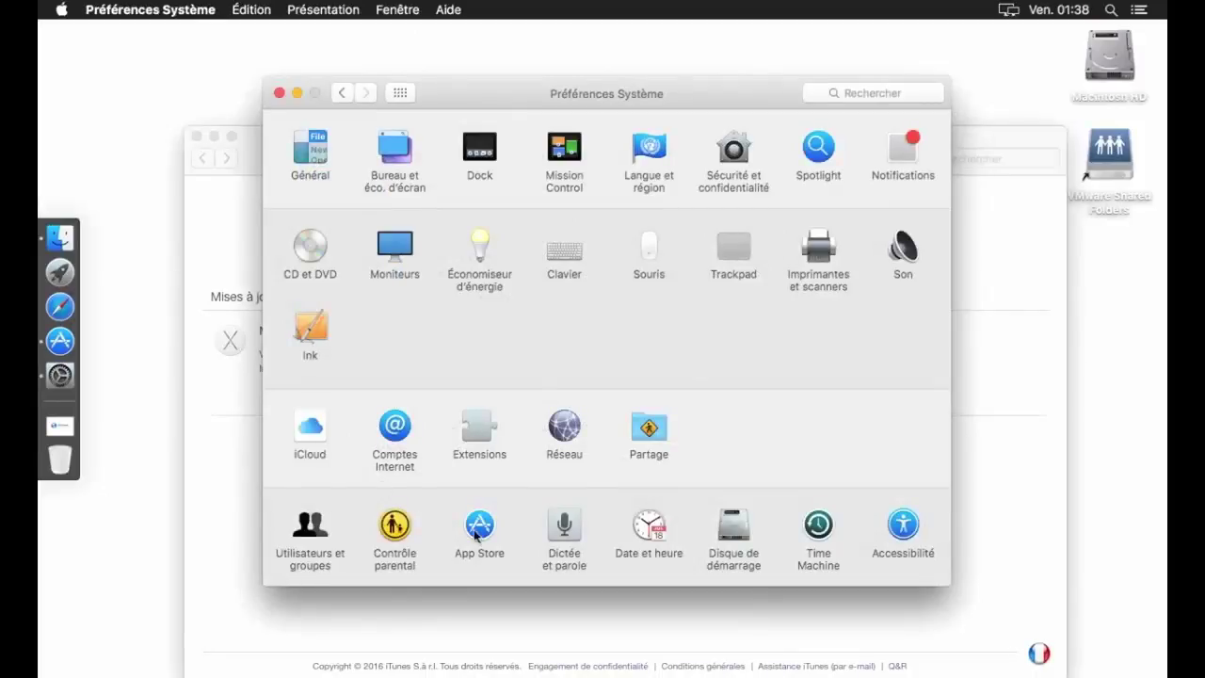
Open the Date et heure preferences and unlock them with the administrator password.
{"action": "left_click", "coordinate": [648, 529]}
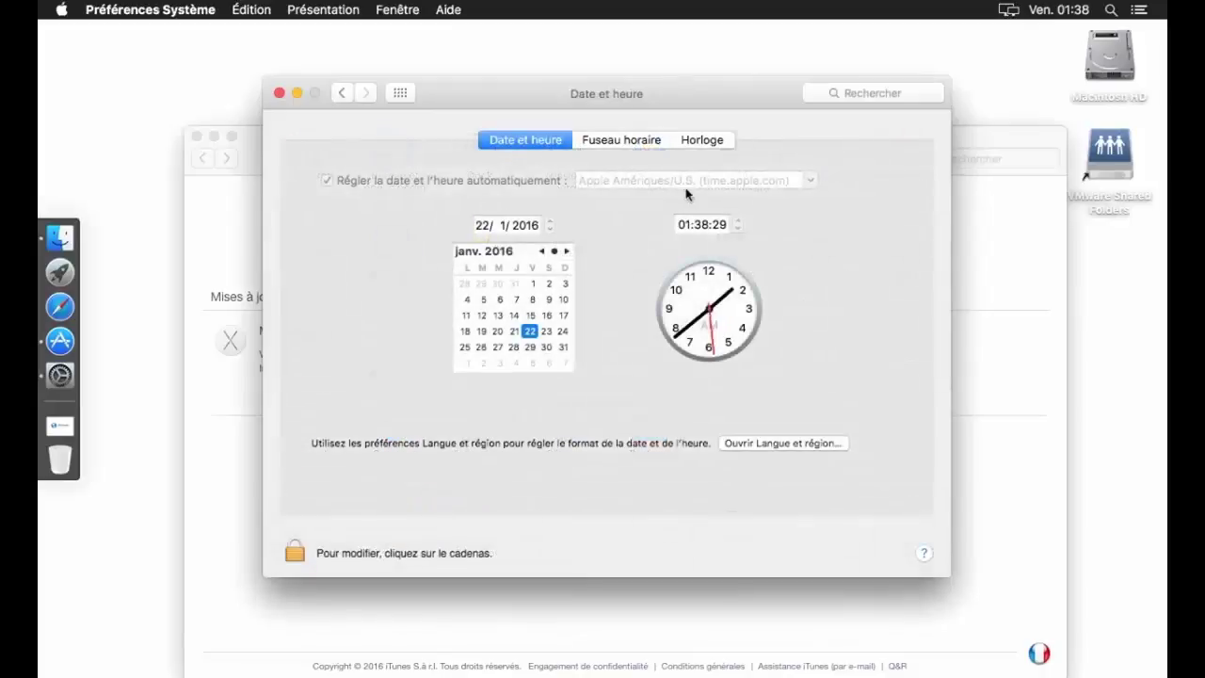
{"action": "left_click", "coordinate": [295, 552]}
{"action": "type", "text": "••"}
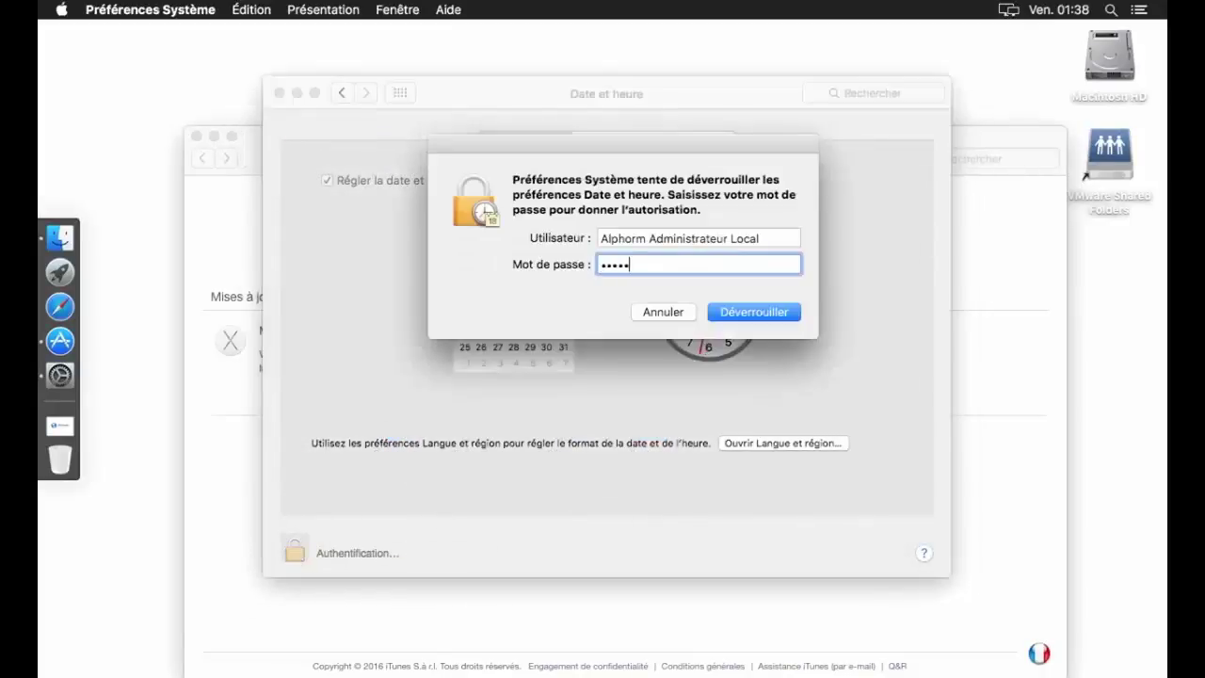
{"action": "type", "text": "•••"}
{"action": "key", "text": "Return"}
Set the nearest city for the time zone to Bordeaux - France and switch the menu bar clock to Analogique.
{"action": "left_click", "coordinate": [641, 146]}
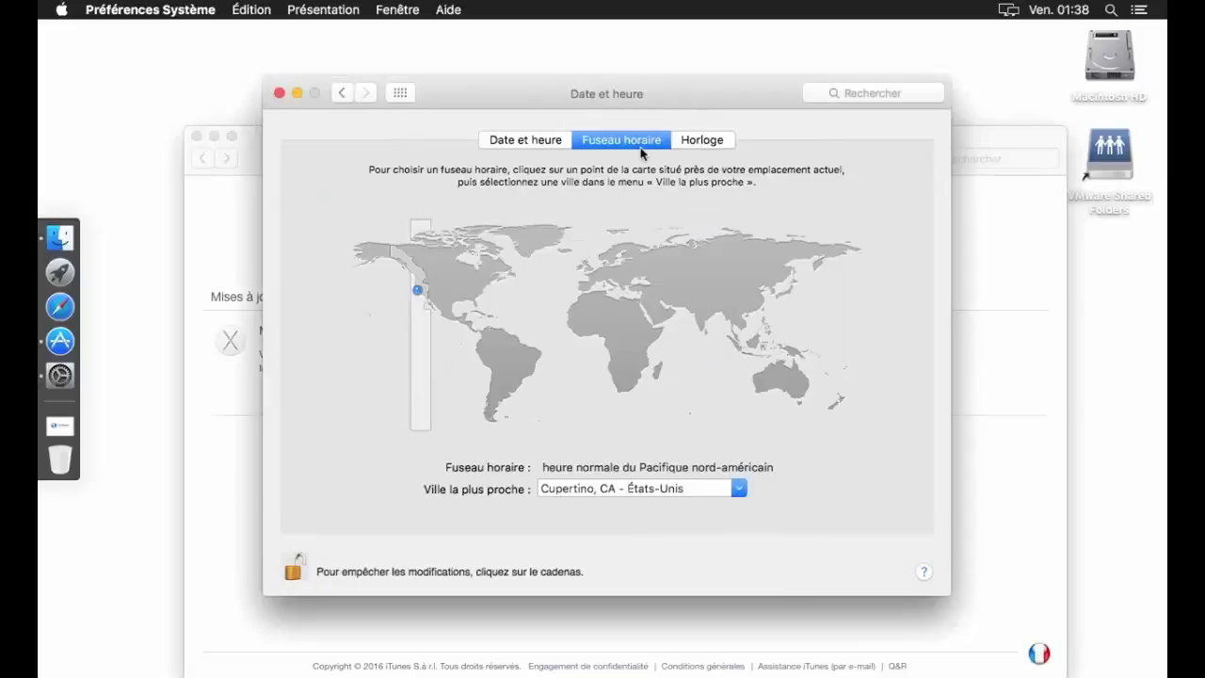
{"action": "left_click_drag", "start_coordinate": [701, 487], "coordinate": [457, 492]}
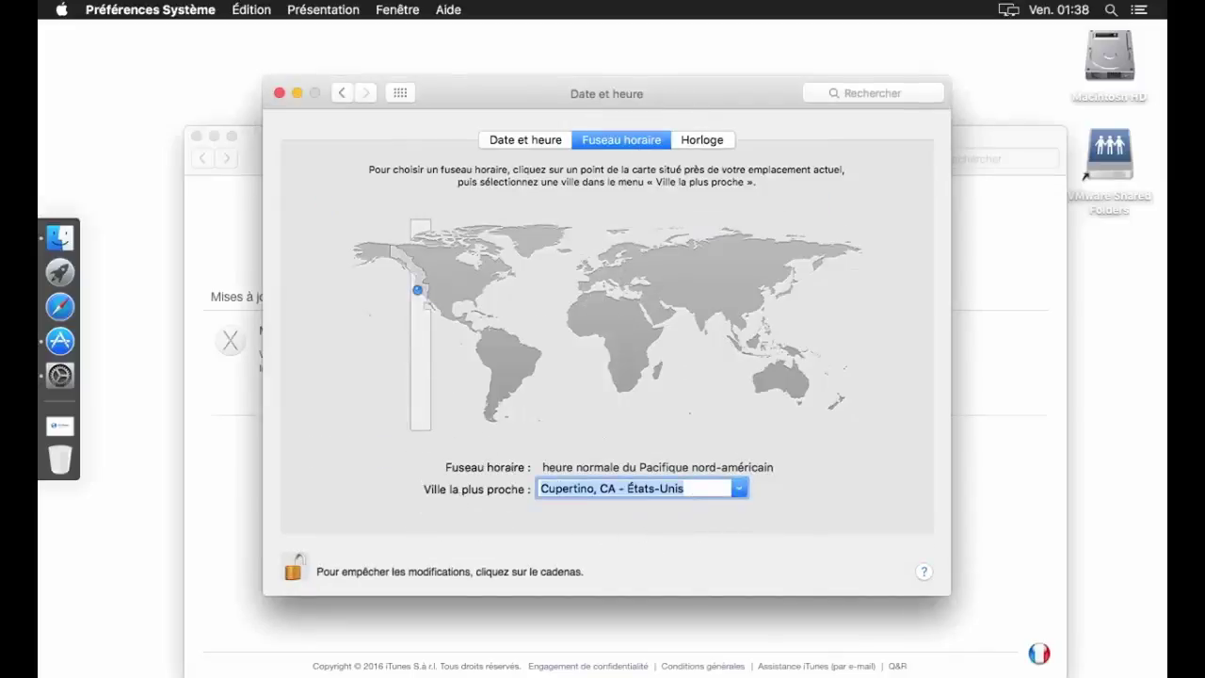
{"action": "type", "text": "Bordeaux - France"}
{"action": "key", "text": "Return"}
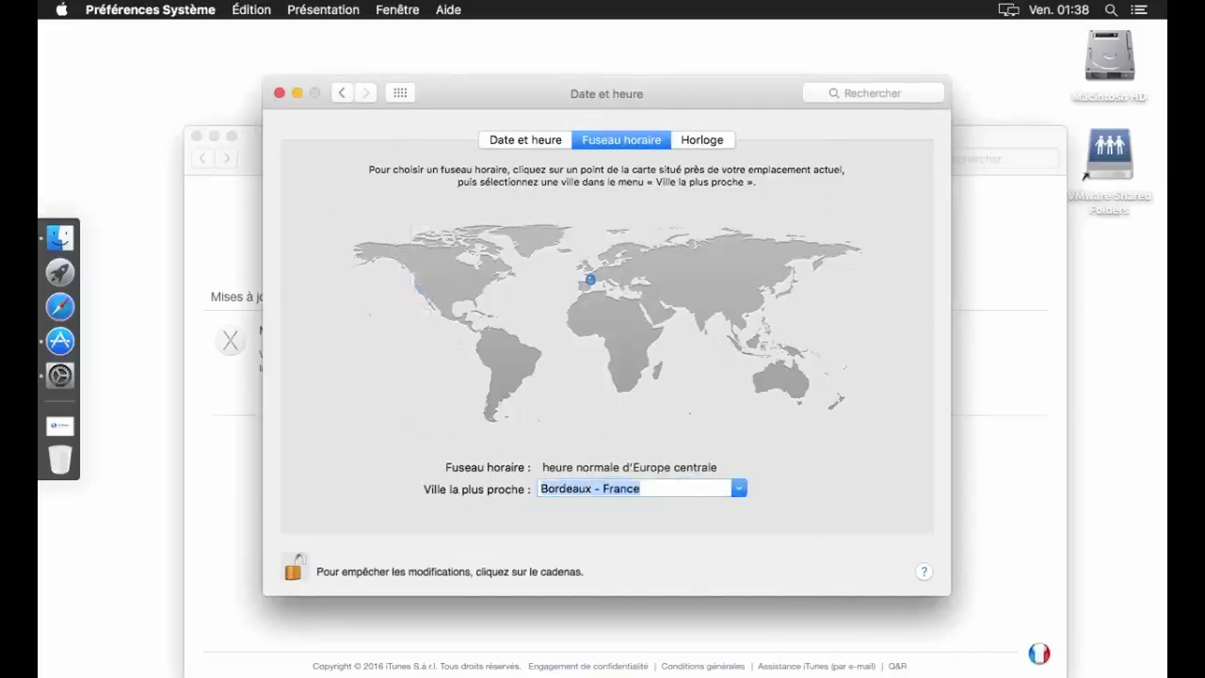
{"action": "left_click", "coordinate": [713, 143]}
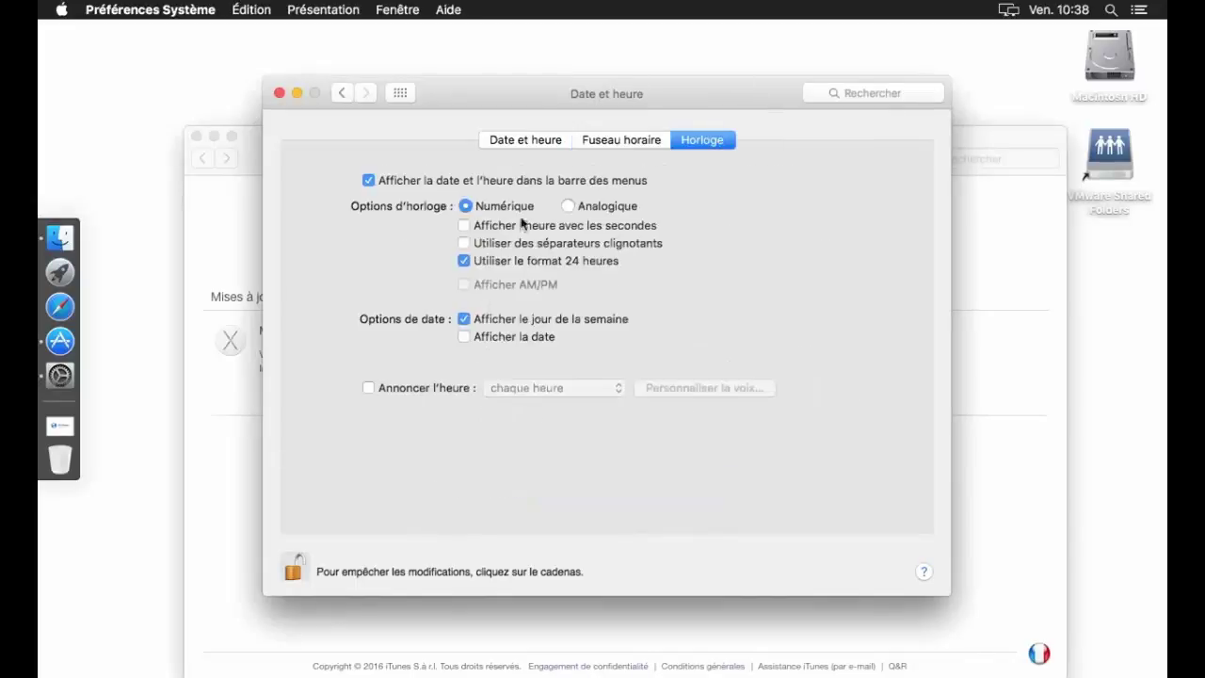
{"action": "left_click", "coordinate": [588, 209]}
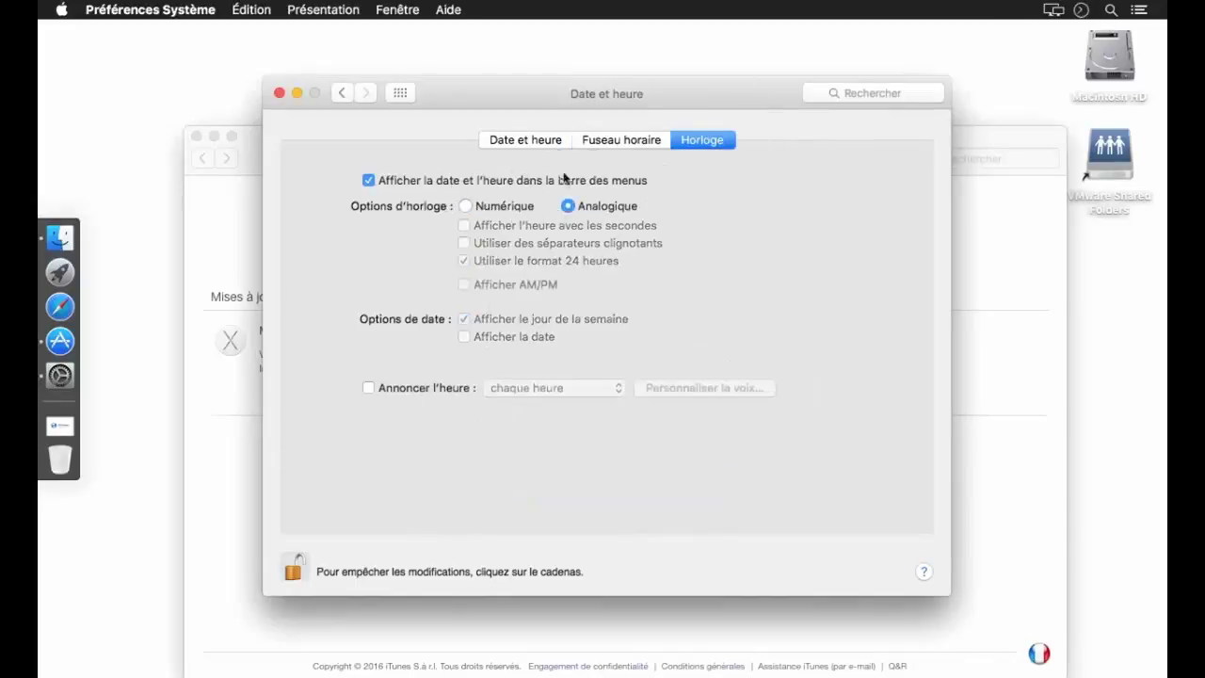
Set the automatic time server to Apple Europe (time.euro.apple.com), lock the Date et heure settings again and return to the overview.
{"action": "left_click", "coordinate": [543, 146]}
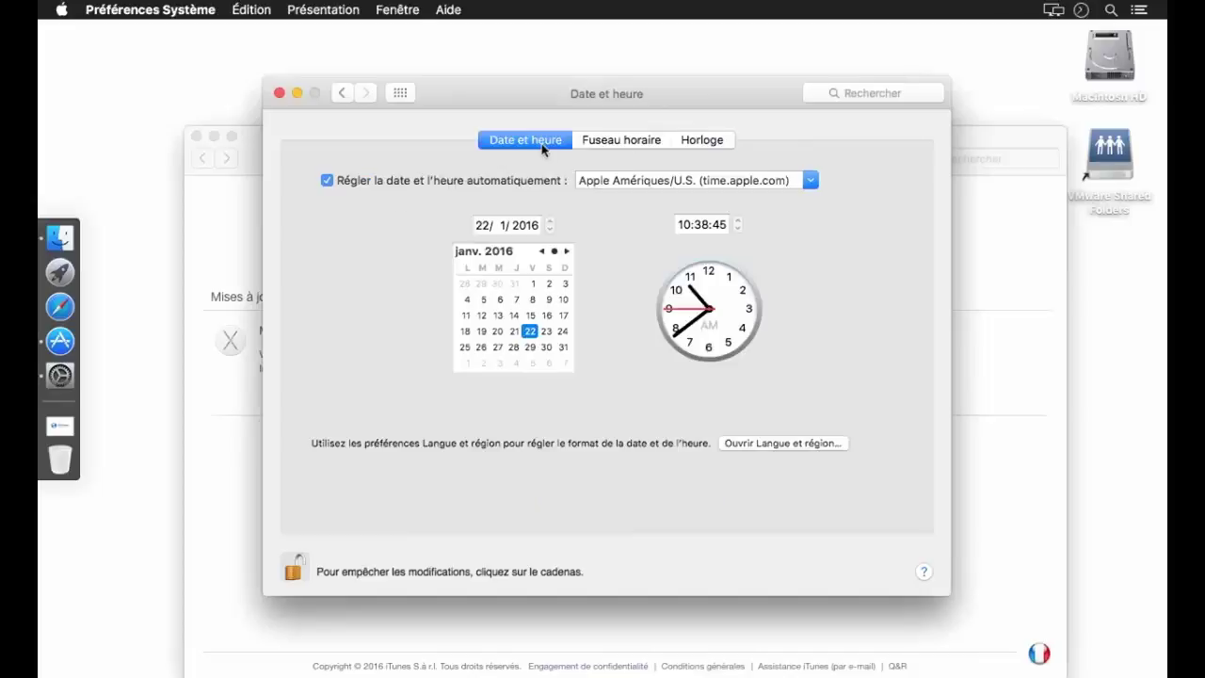
{"action": "left_click", "coordinate": [811, 183]}
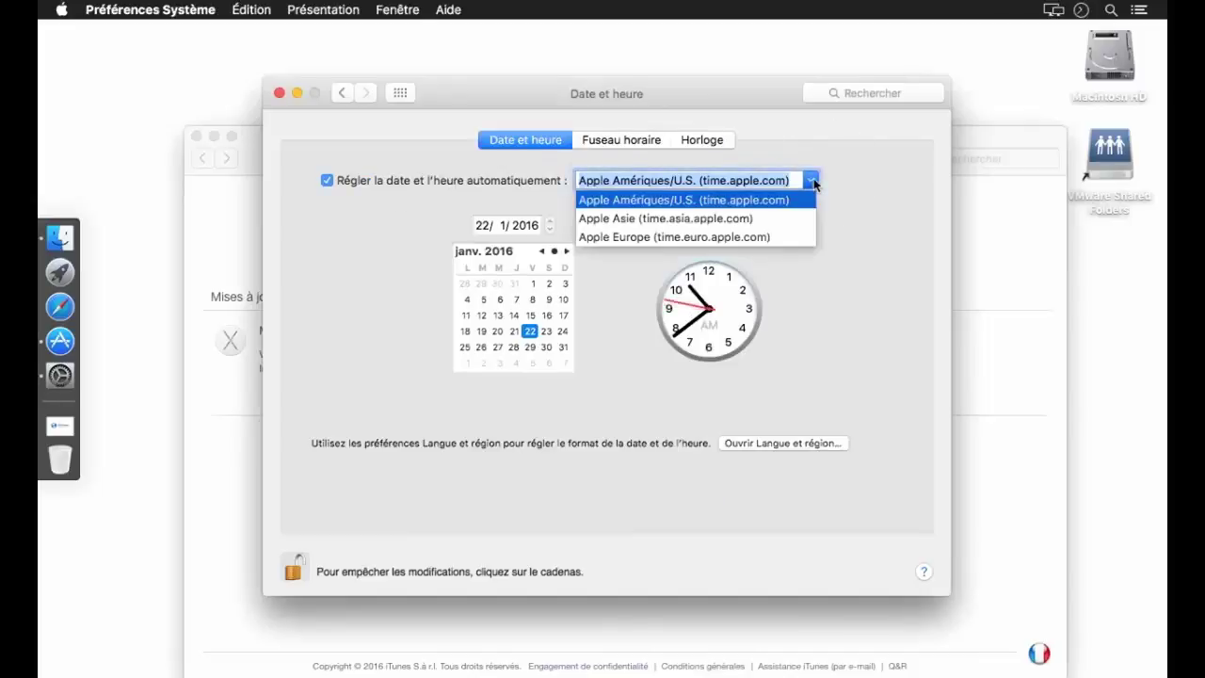
{"action": "left_click", "coordinate": [726, 245]}
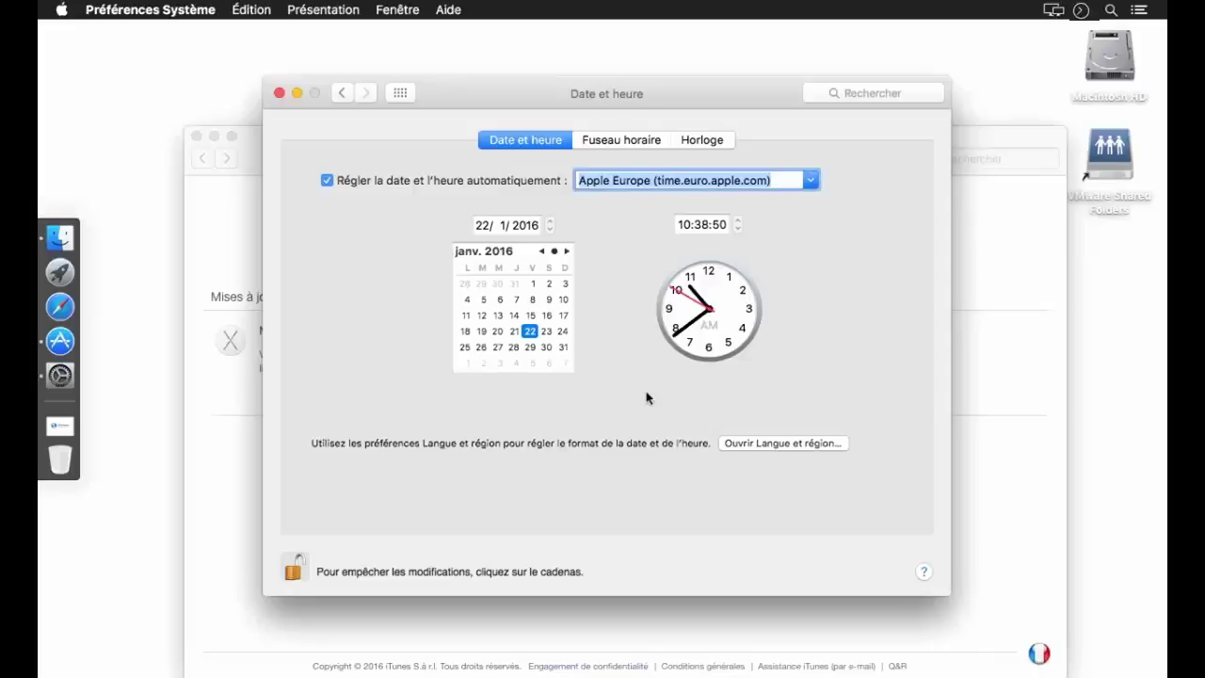
{"action": "left_click", "coordinate": [295, 565]}
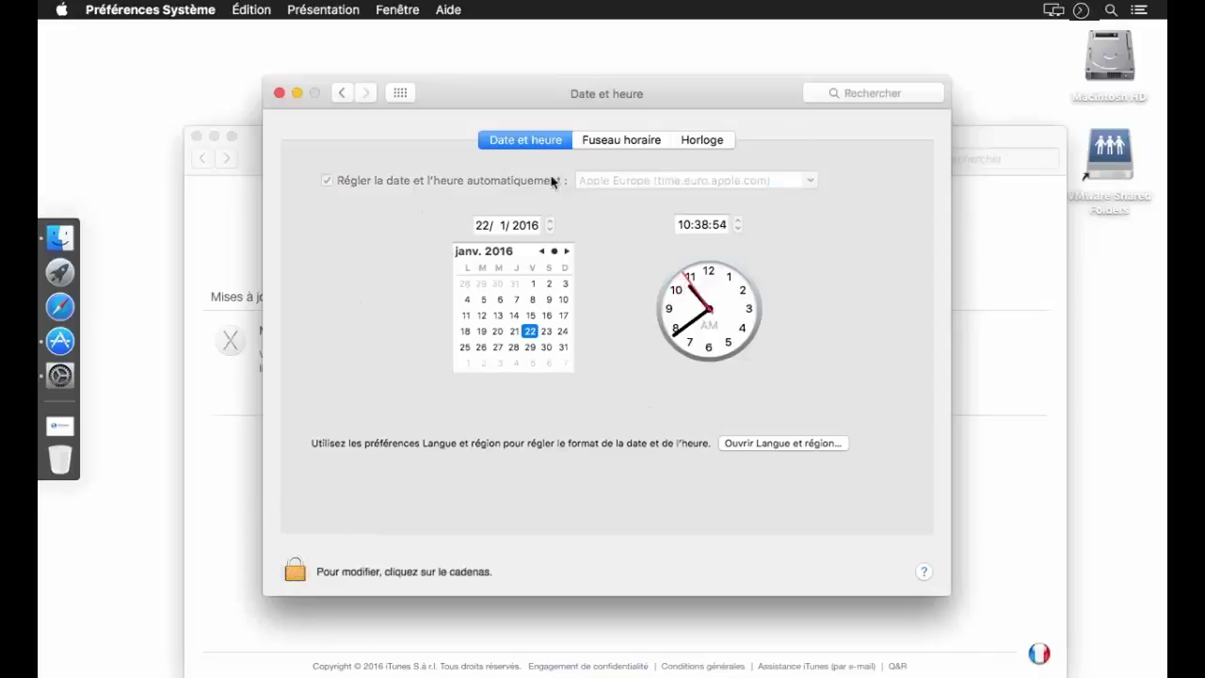
{"action": "left_click", "coordinate": [399, 91]}
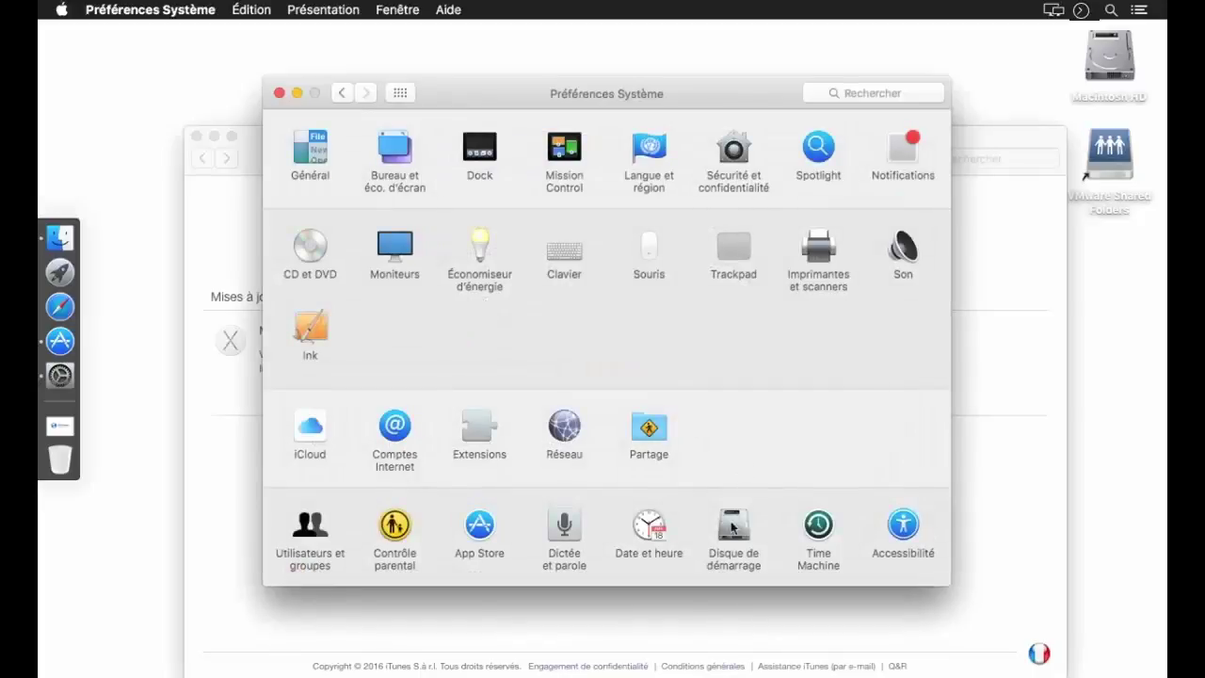
Examine the Disque de démarrage preferences and check the OS X version in the About This Mac window.
{"action": "left_click", "coordinate": [734, 525]}
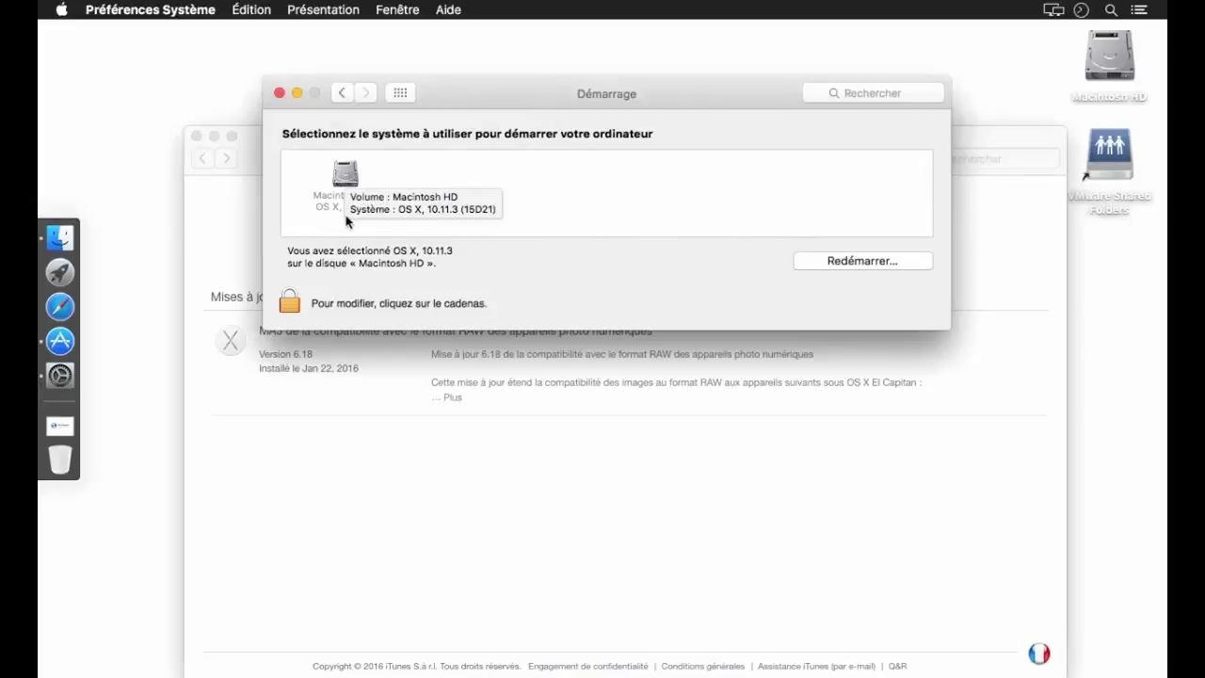
{"action": "left_click", "coordinate": [61, 10]}
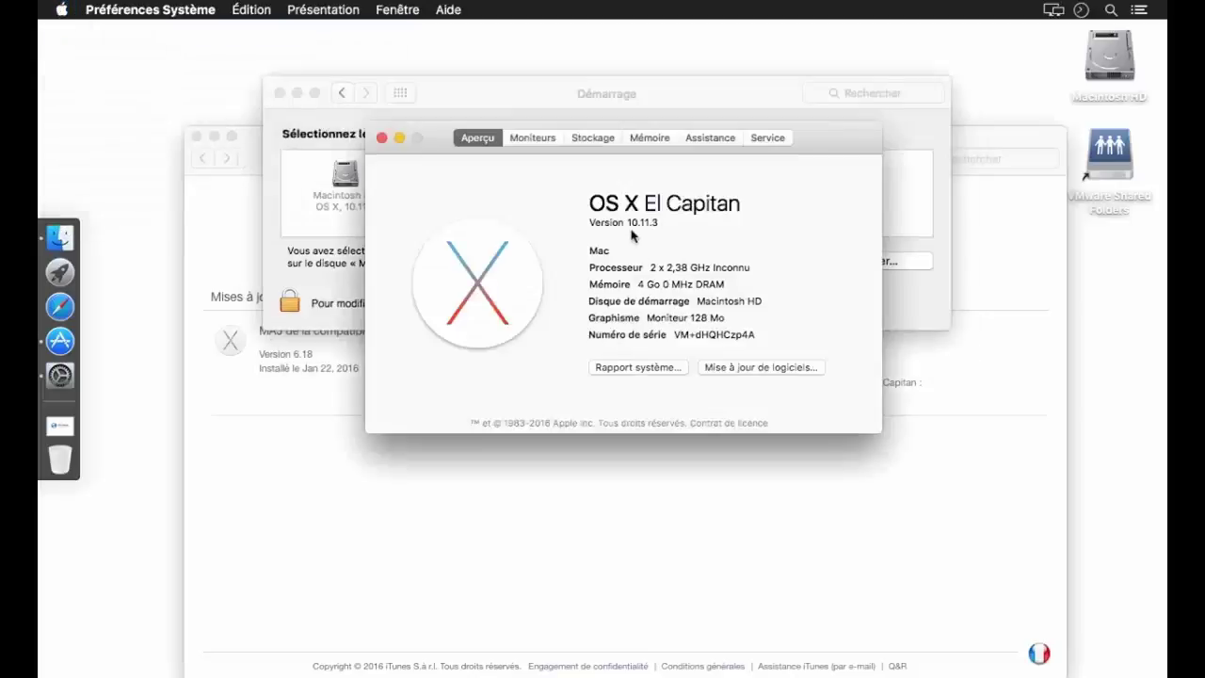
{"action": "left_click", "coordinate": [633, 223]}
{"action": "double_click", "coordinate": [646, 222]}
{"action": "double_click", "coordinate": [671, 224]}
{"action": "left_click", "coordinate": [668, 268]}
{"action": "left_click", "coordinate": [381, 138]}
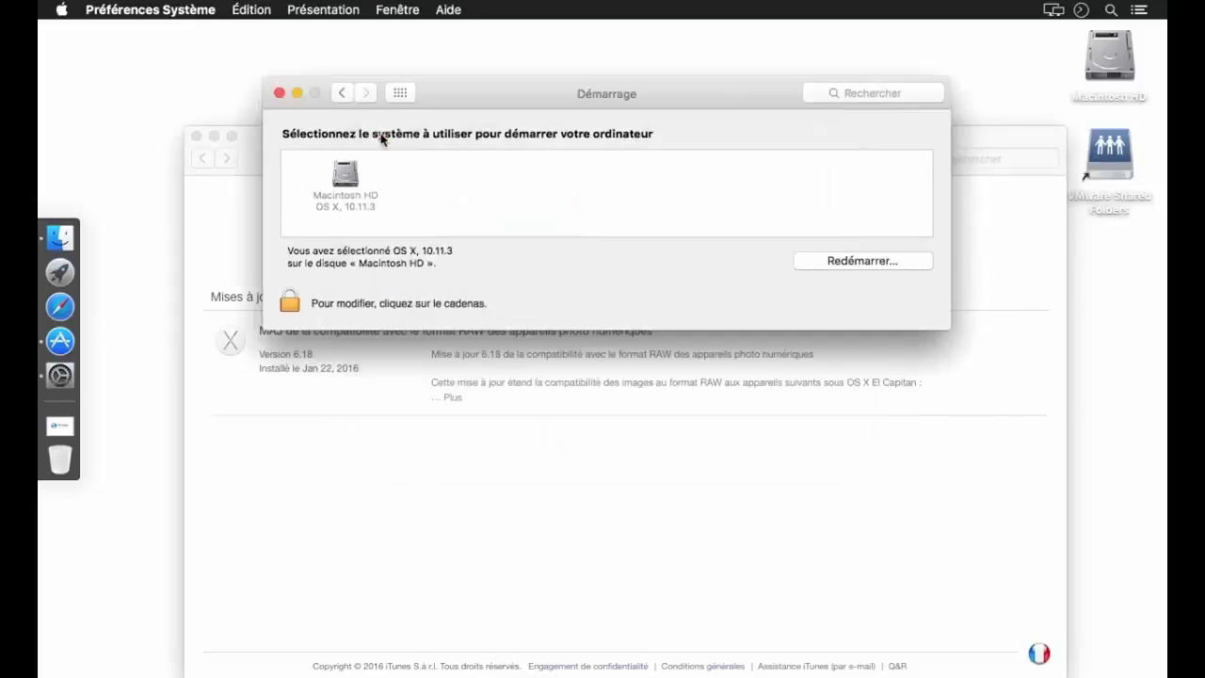
Close Préférences Système and quit the App Store.
{"action": "left_click", "coordinate": [400, 92]}
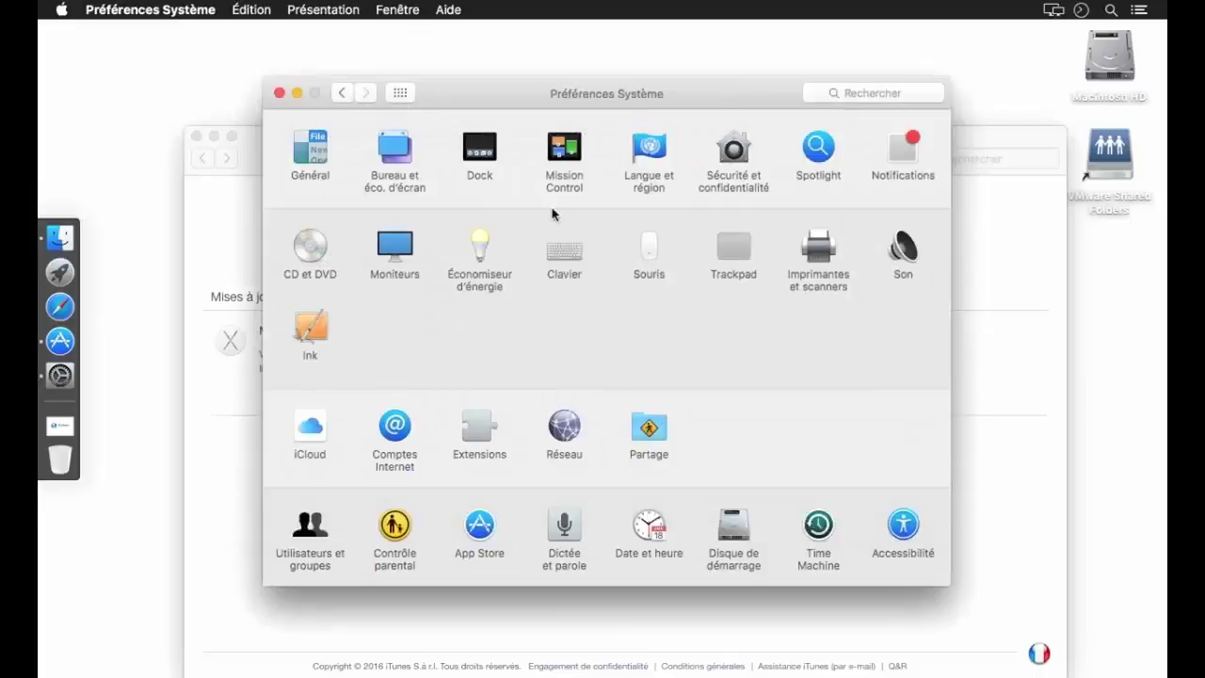
{"action": "left_click", "coordinate": [280, 93]}
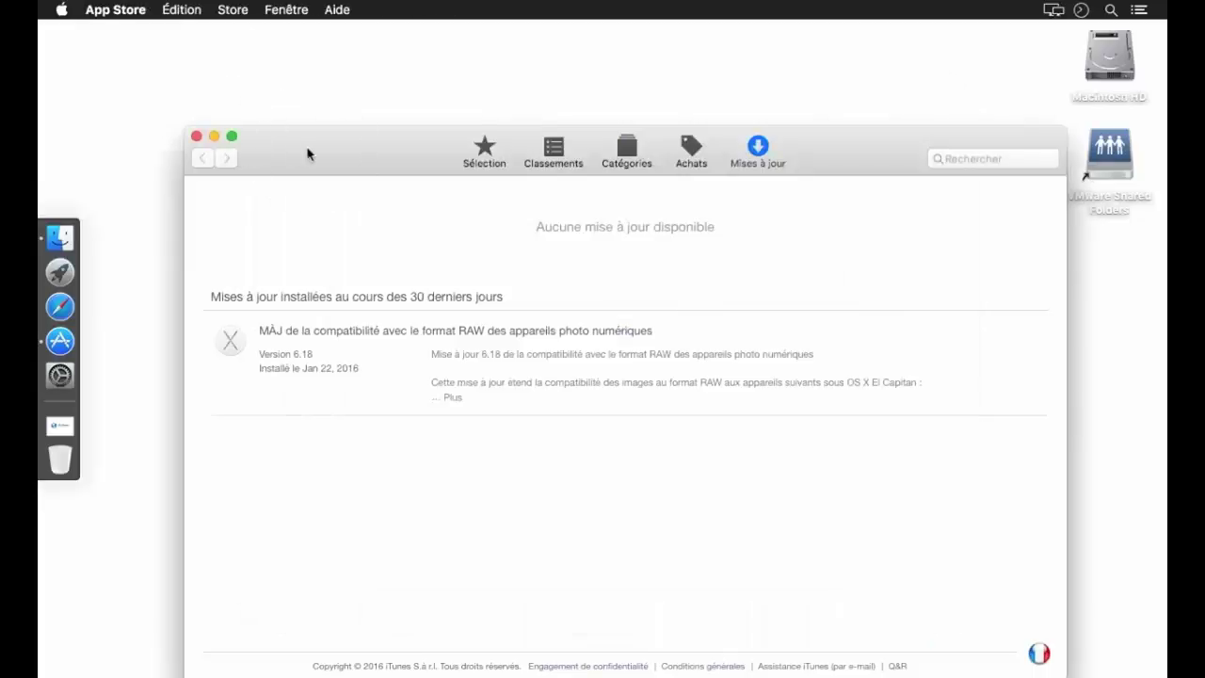
{"action": "key", "text": "super+q"}
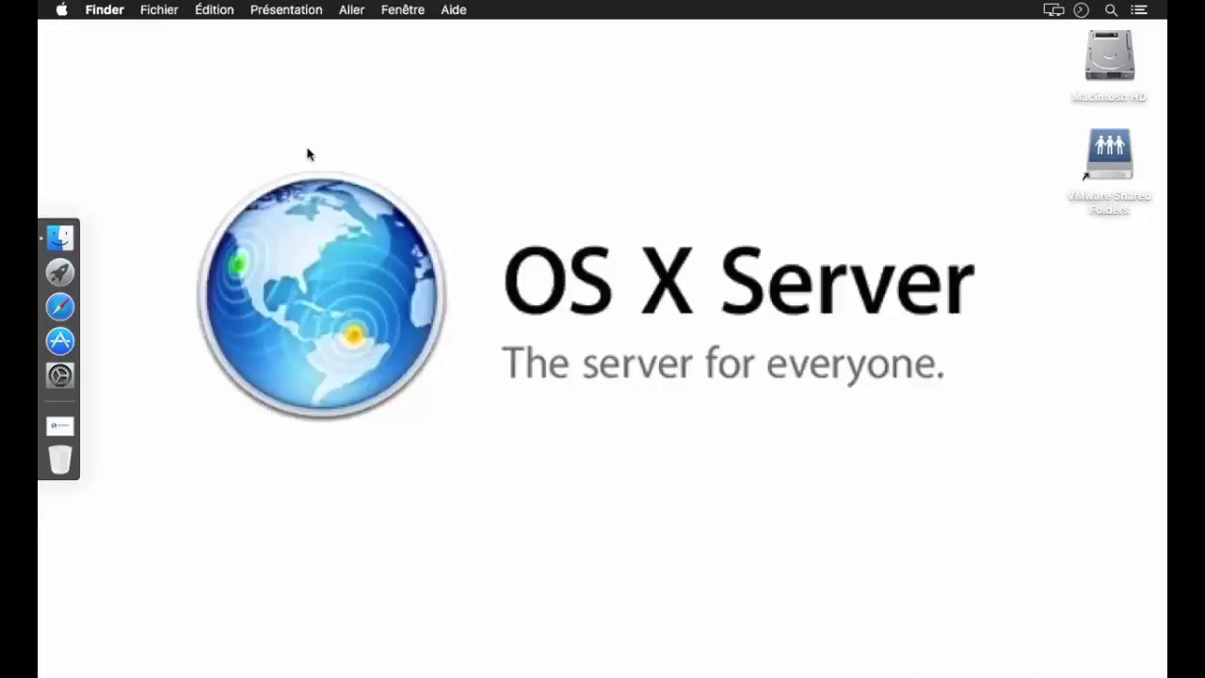
Look into the Bureau folder inside VMware Shared Folders and close its window.
{"action": "double_click", "coordinate": [1110, 163]}
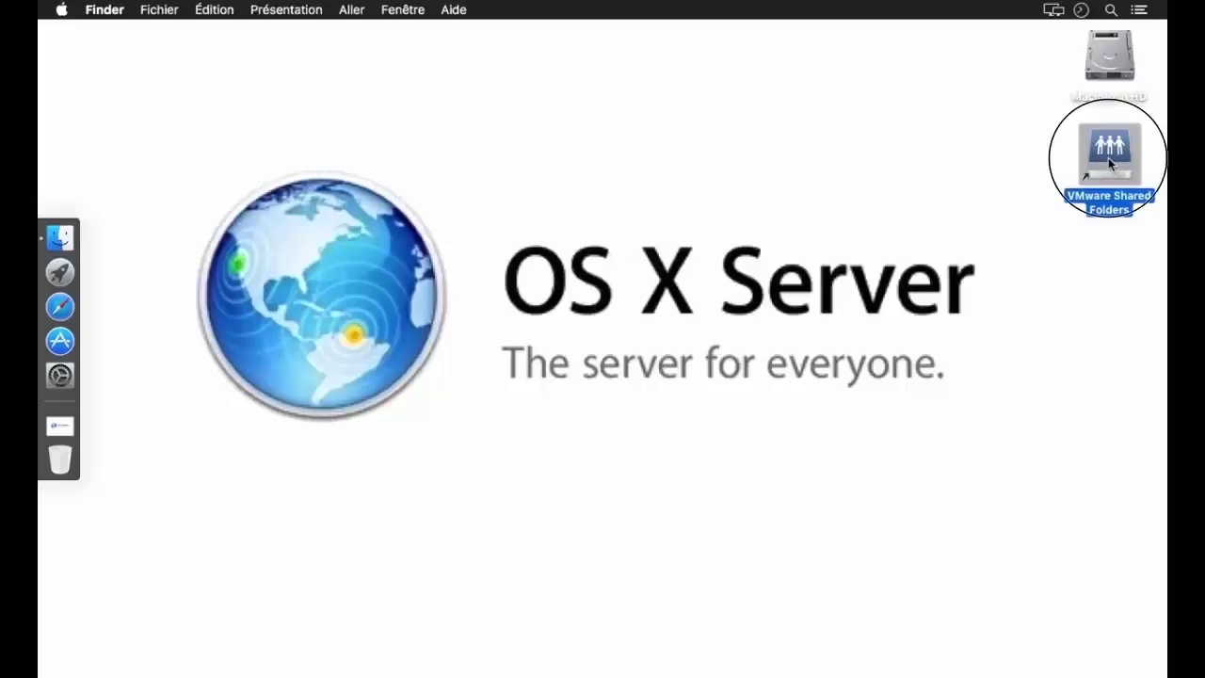
{"action": "double_click", "coordinate": [508, 183]}
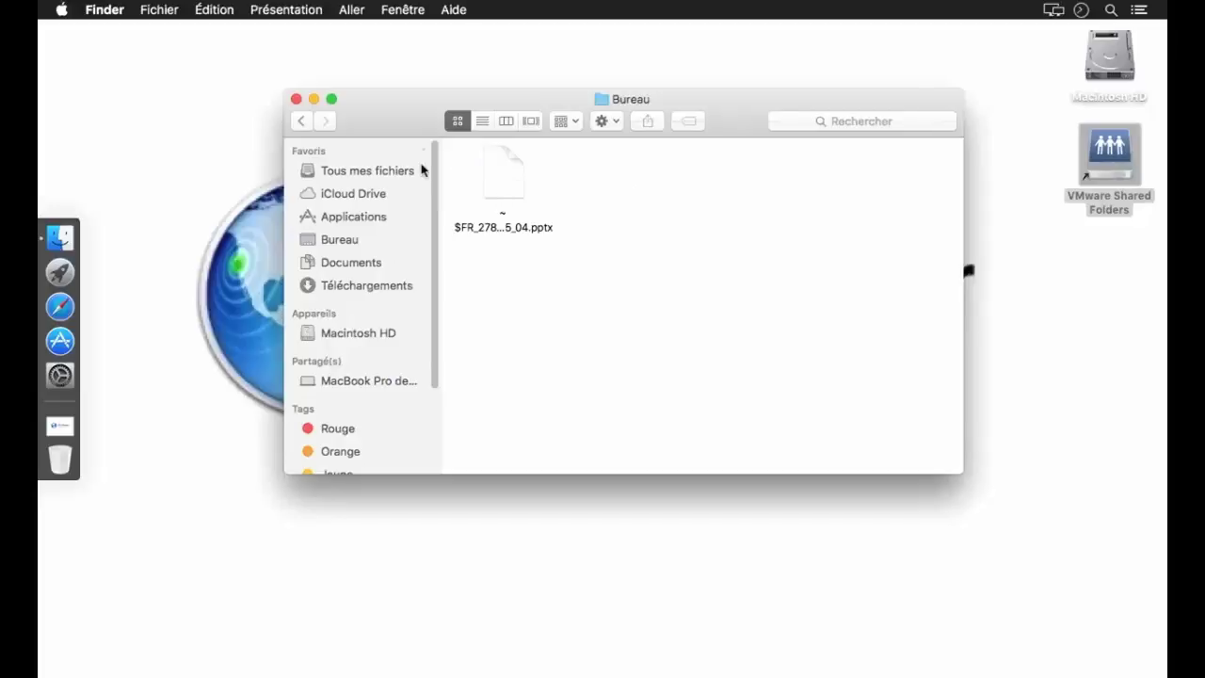
{"action": "left_click", "coordinate": [296, 98]}
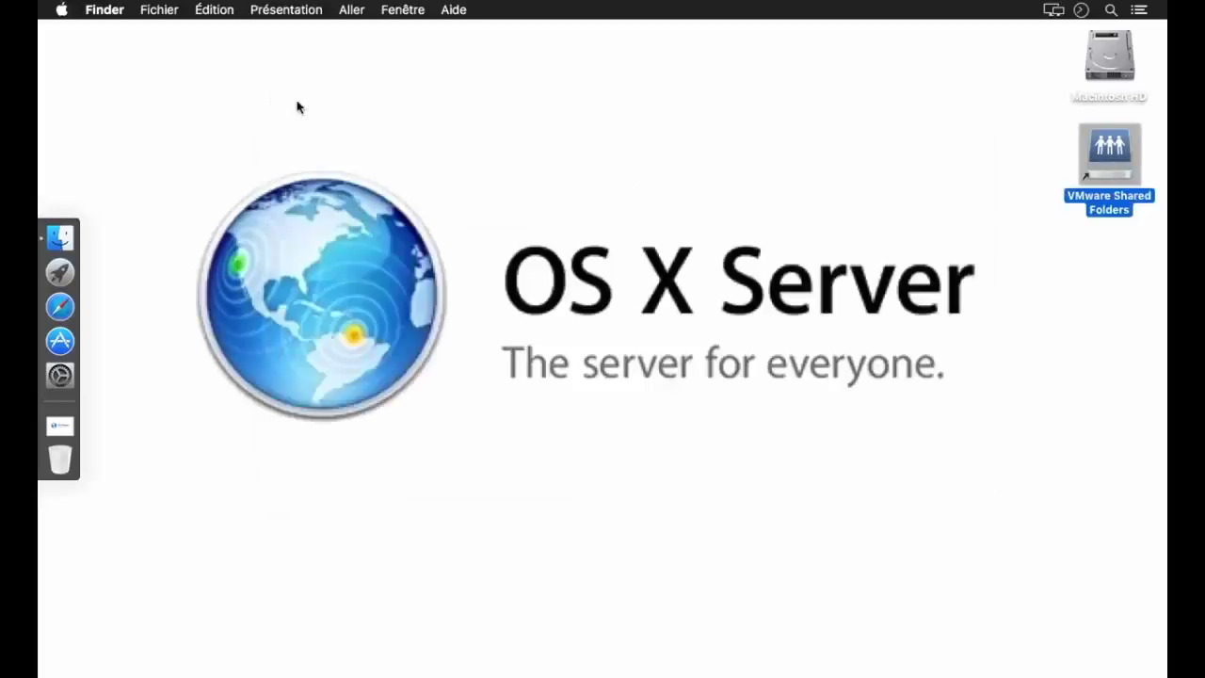
Open the Finder preferences and enable showing Disques durs and Serveurs connectés on the desktop.
{"action": "left_click", "coordinate": [71, 234]}
{"action": "left_click", "coordinate": [110, 13]}
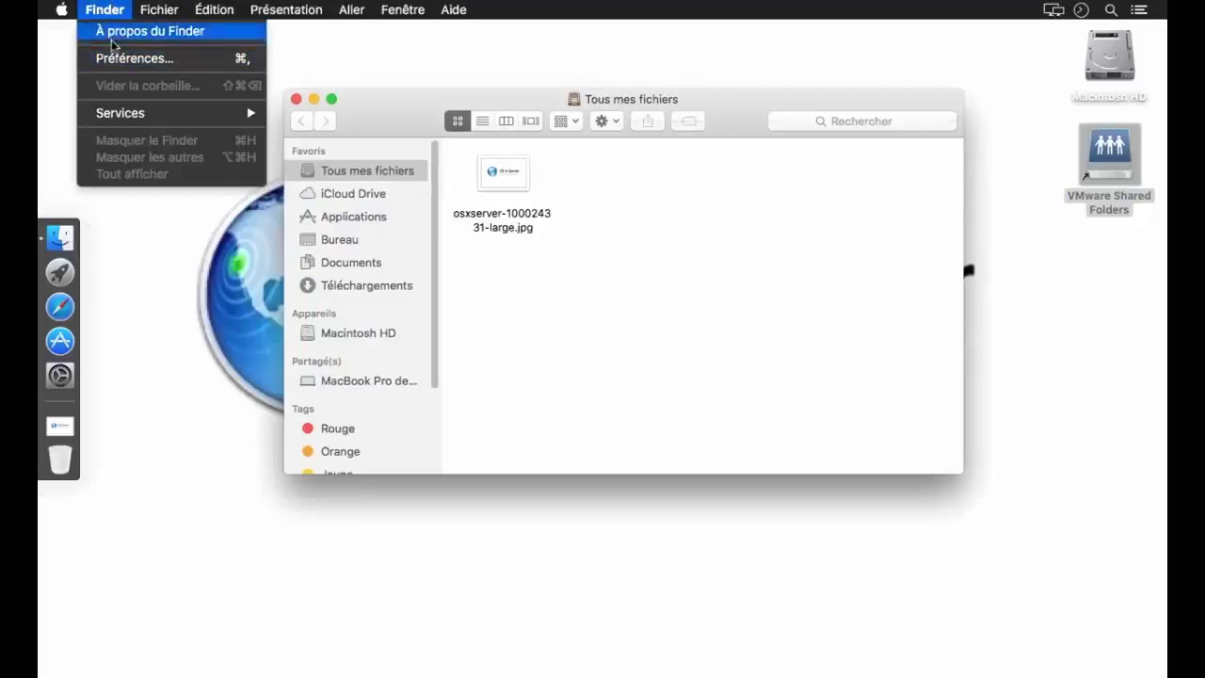
{"action": "left_click", "coordinate": [111, 58]}
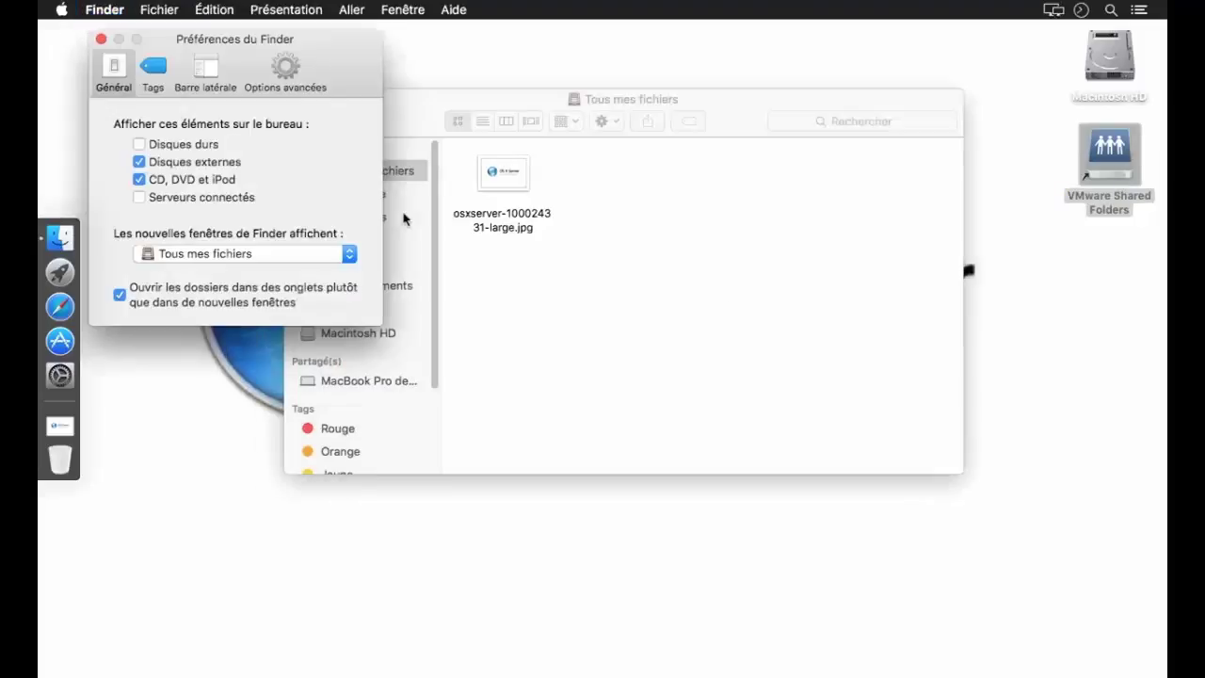
{"action": "left_click", "coordinate": [183, 147]}
{"action": "left_click", "coordinate": [185, 205]}
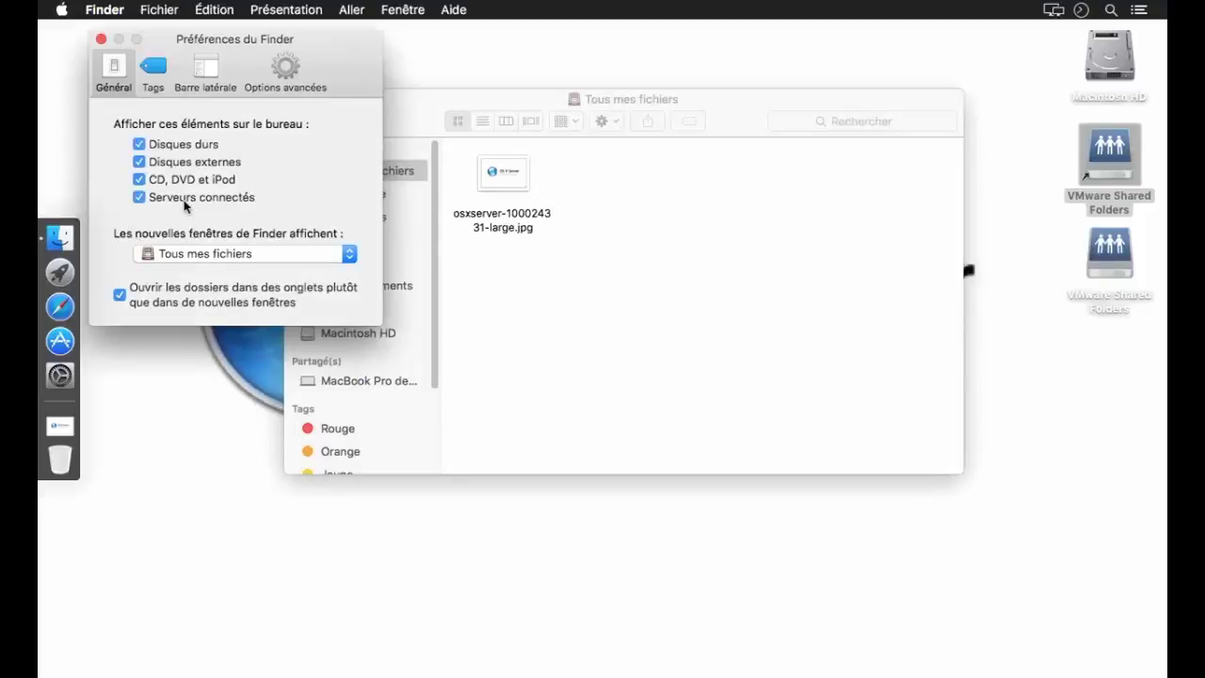
Set new Finder windows to show Macintosh HD, then check this in a new window and close it.
{"action": "left_click", "coordinate": [203, 254]}
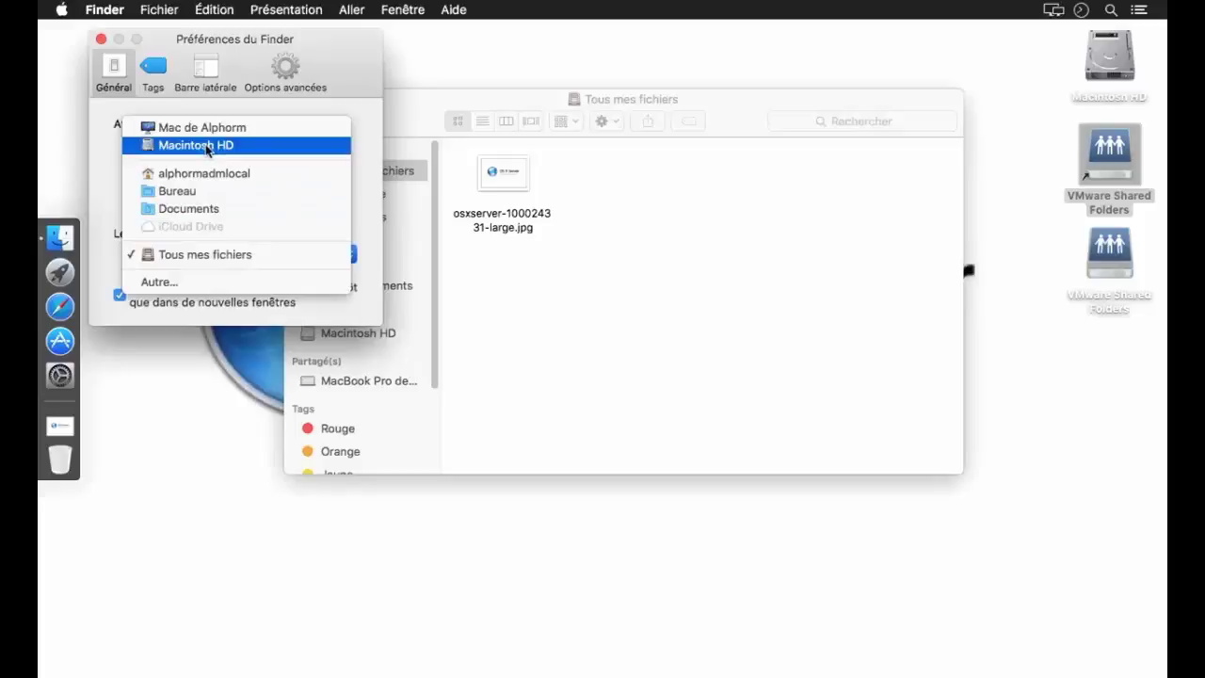
{"action": "left_click", "coordinate": [207, 147]}
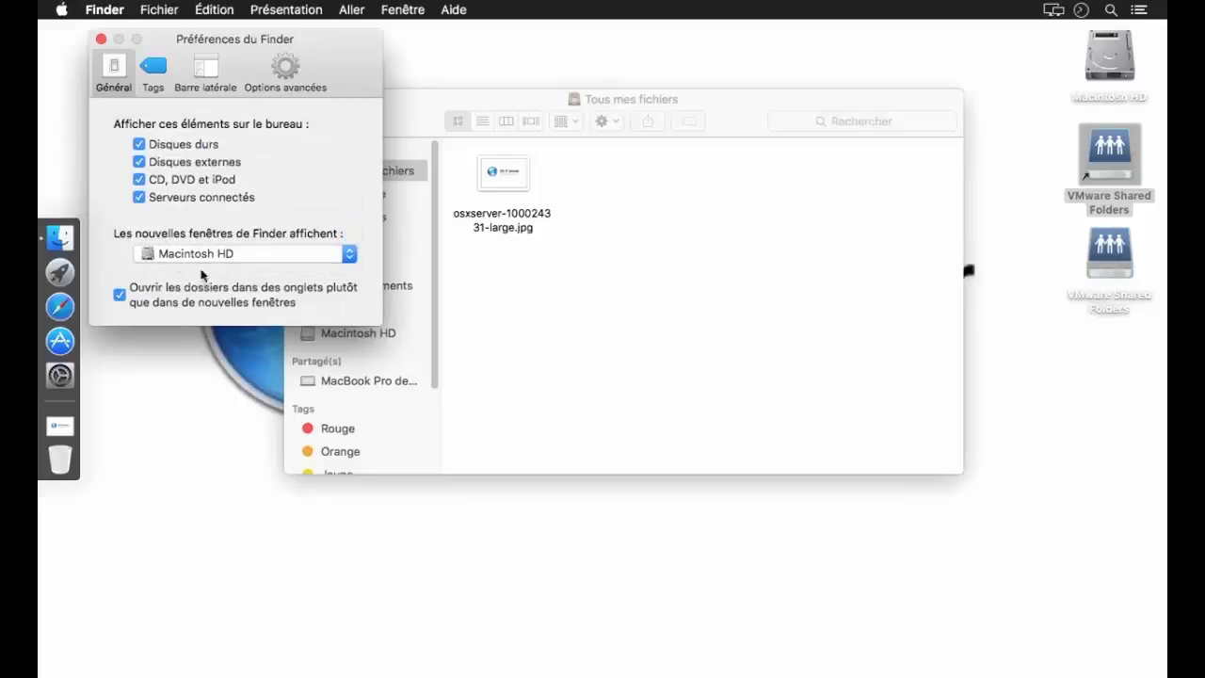
{"action": "left_click", "coordinate": [656, 299]}
{"action": "key", "text": "super+n"}
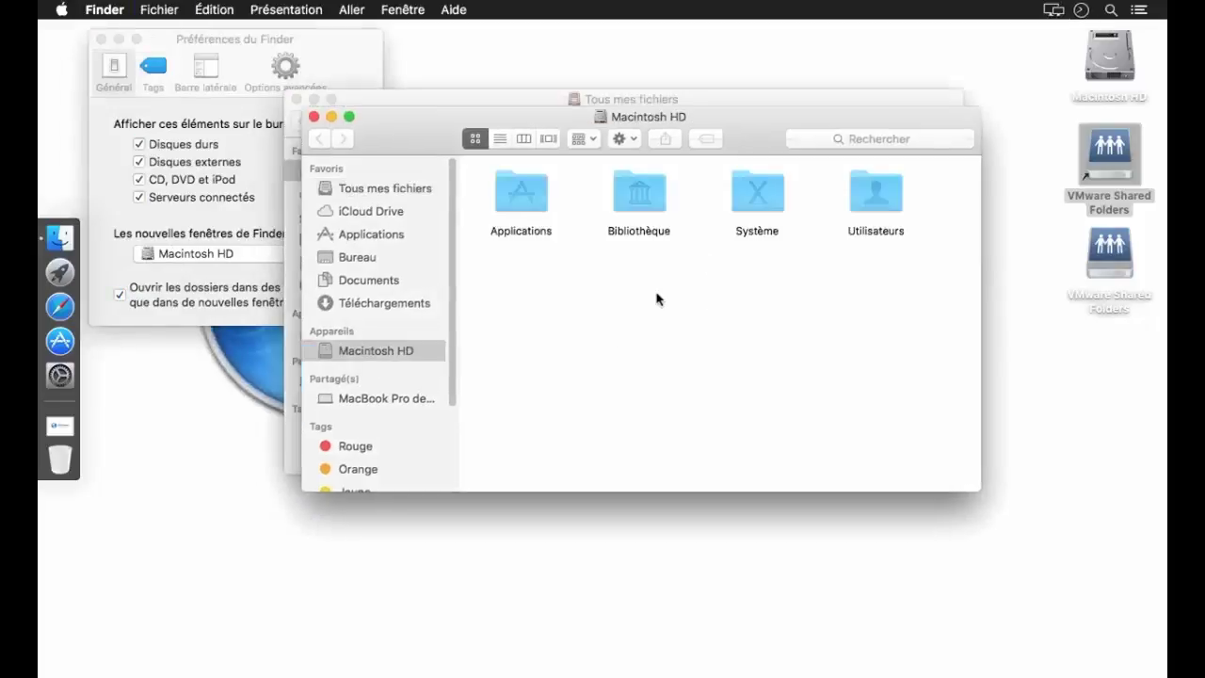
{"action": "key", "text": "super+w"}
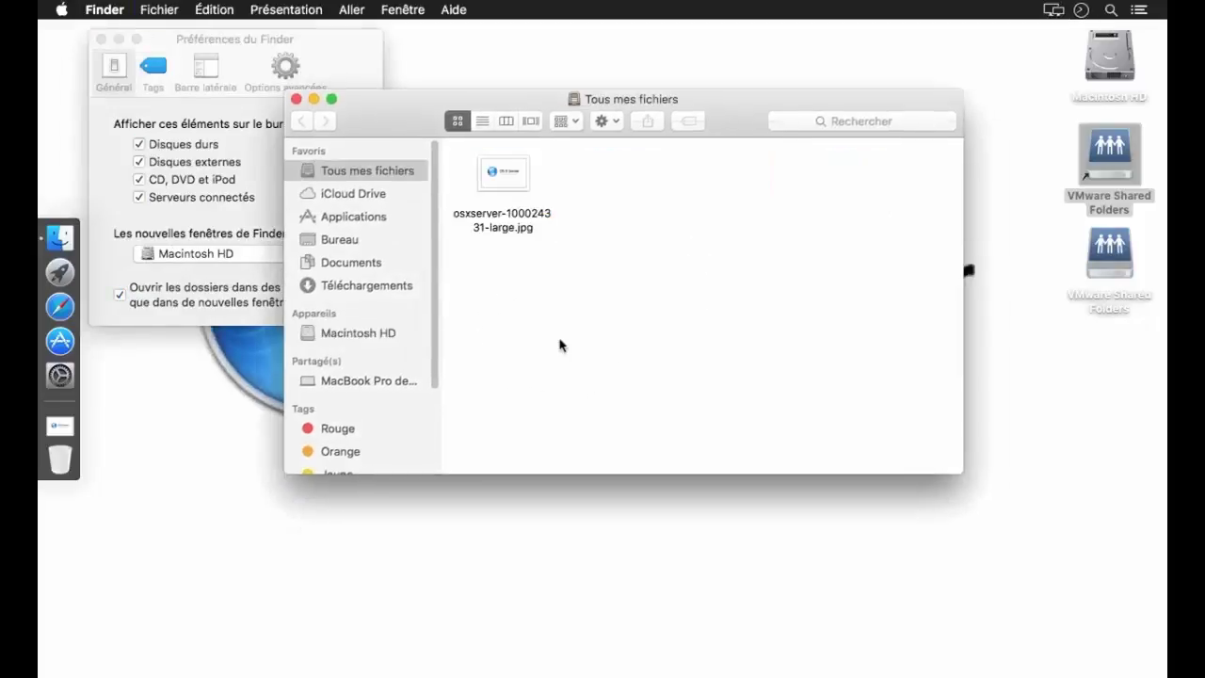
Return to the Finder preferences and look over the Tags settings.
{"action": "left_click", "coordinate": [203, 200]}
{"action": "left_click", "coordinate": [203, 202]}
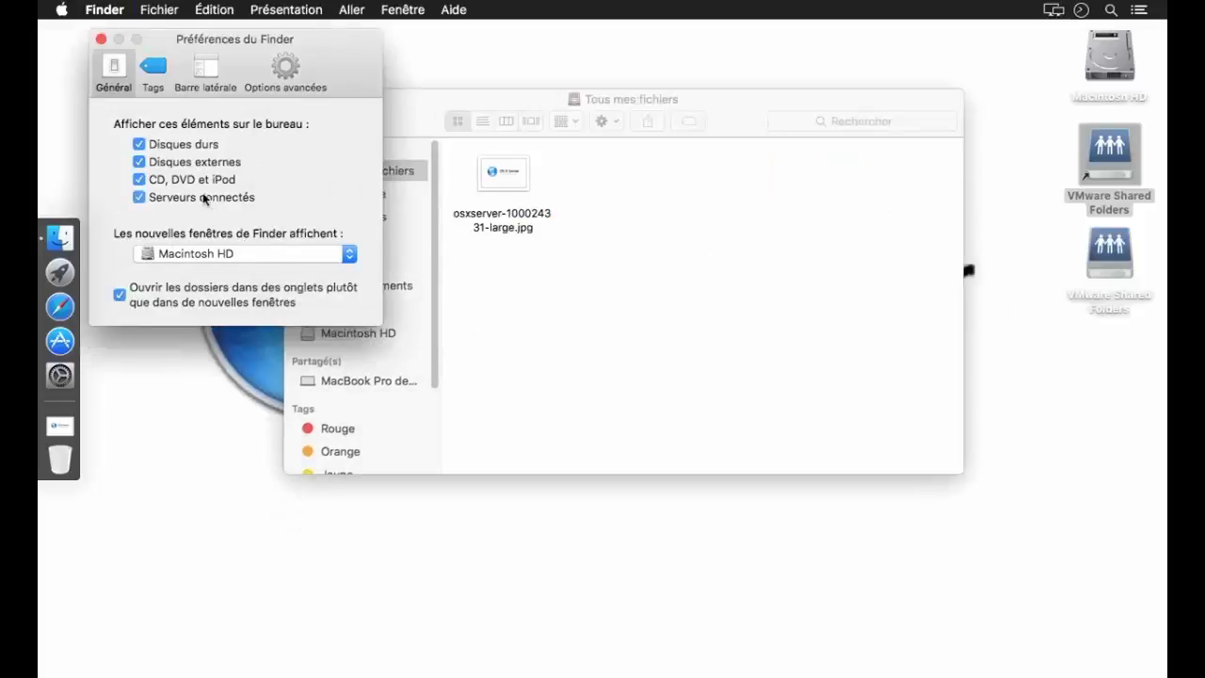
{"action": "left_click", "coordinate": [156, 76]}
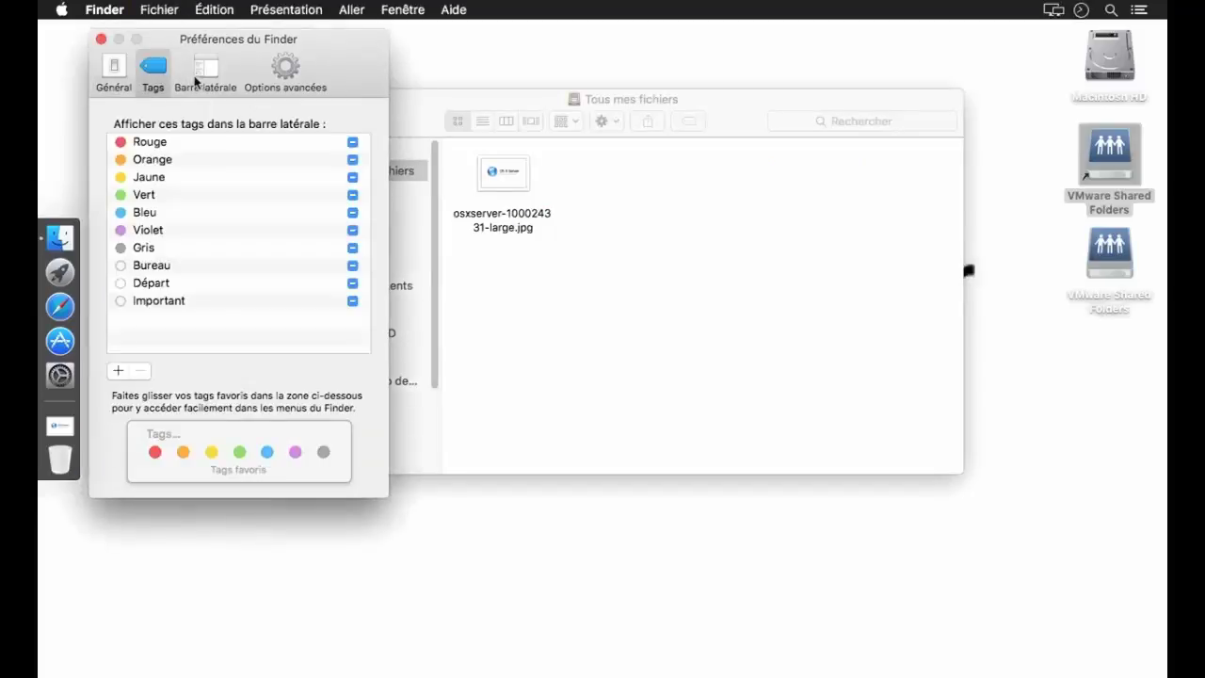
Hide Tags récents, Tous mes fichiers, iCloud Drive and Documents from the Finder sidebar, and show the home folder and Mac de Alphorm.
{"action": "left_click", "coordinate": [198, 81]}
{"action": "left_click", "coordinate": [128, 533]}
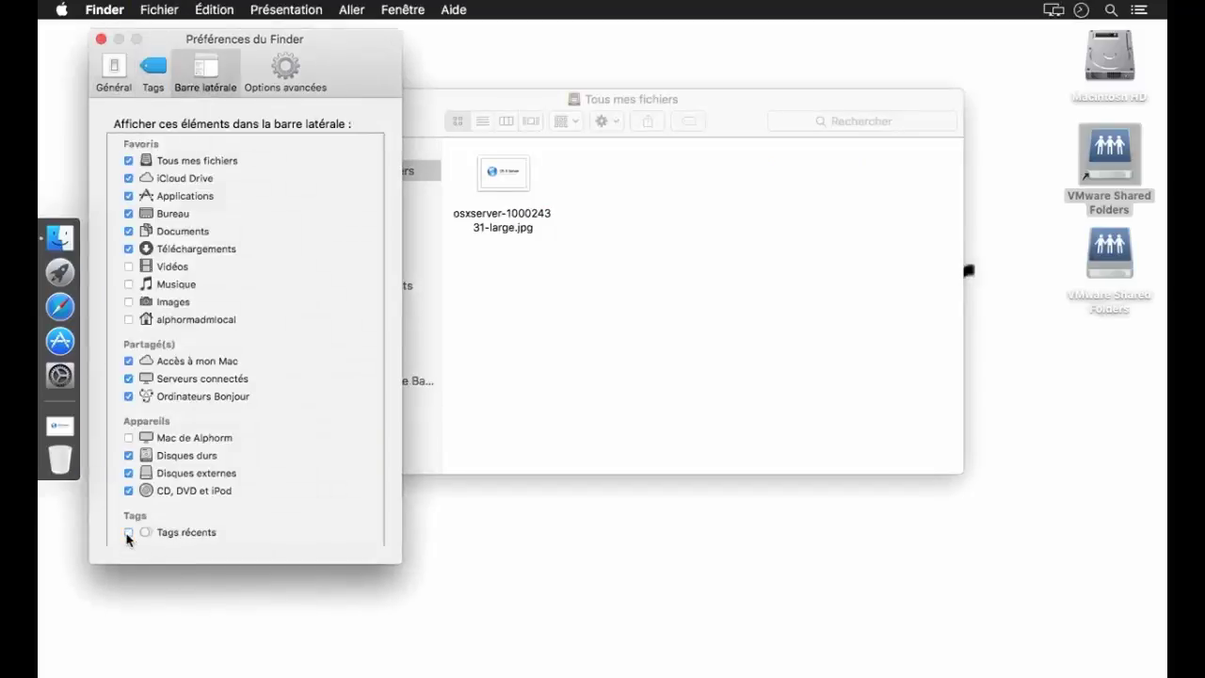
{"action": "left_click", "coordinate": [128, 161]}
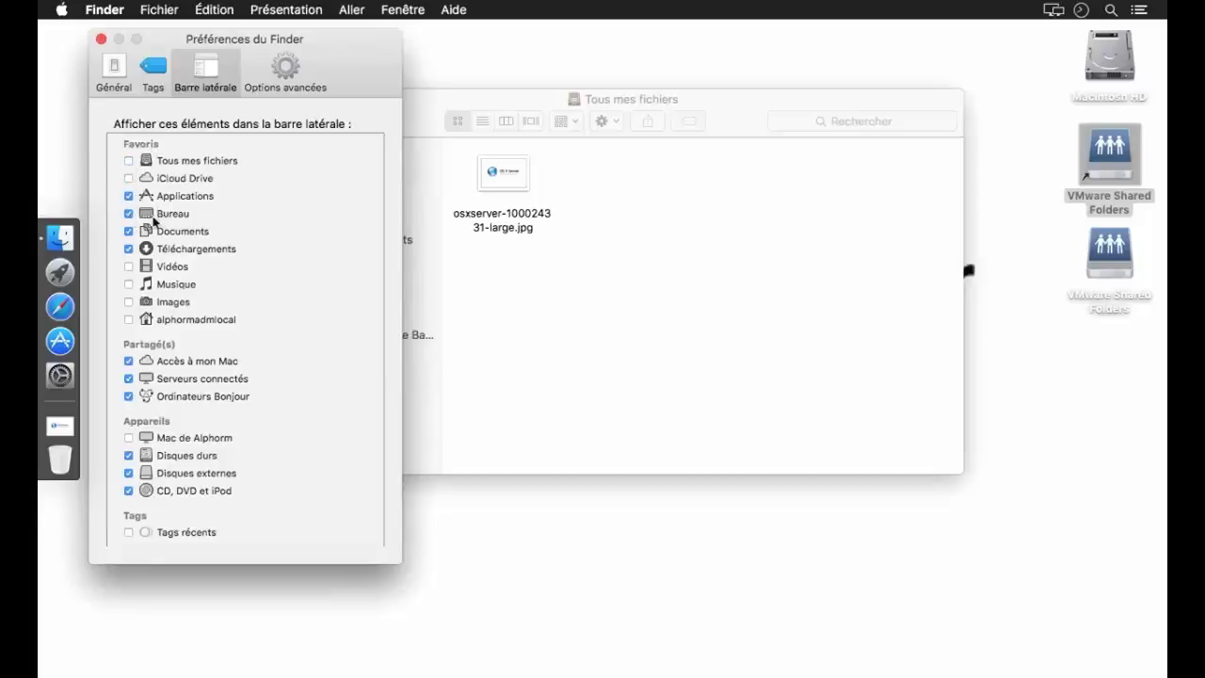
{"action": "left_click", "coordinate": [129, 231]}
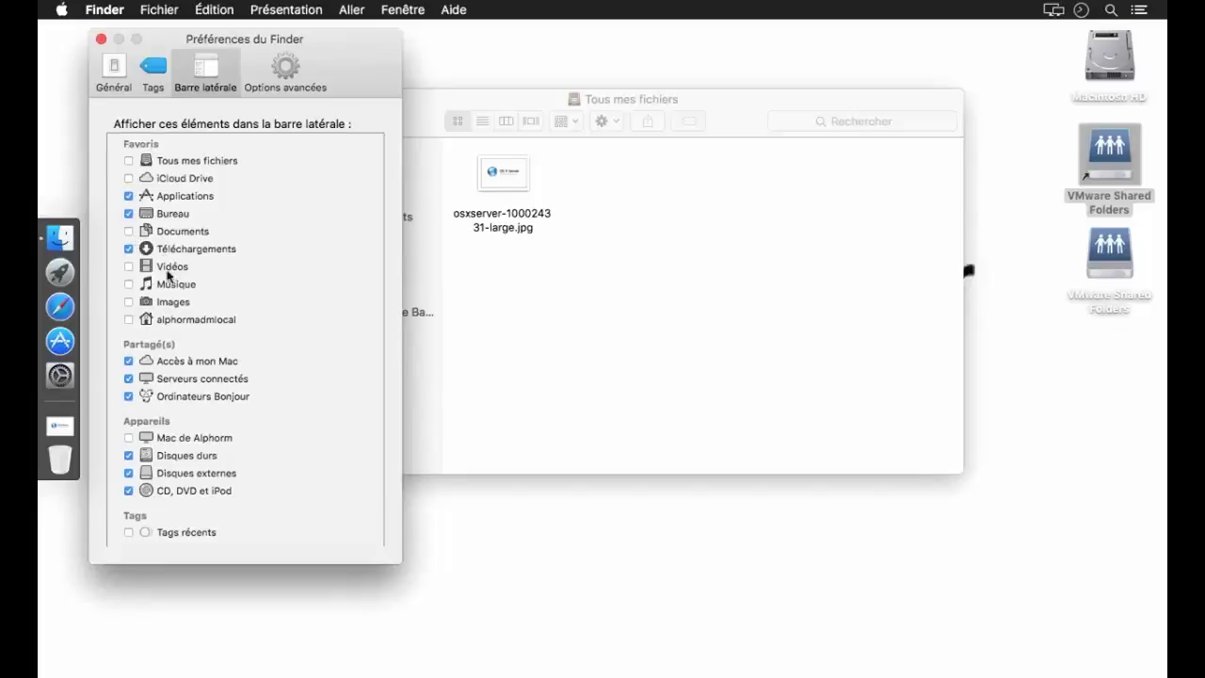
{"action": "left_click", "coordinate": [129, 320]}
{"action": "left_click", "coordinate": [129, 437]}
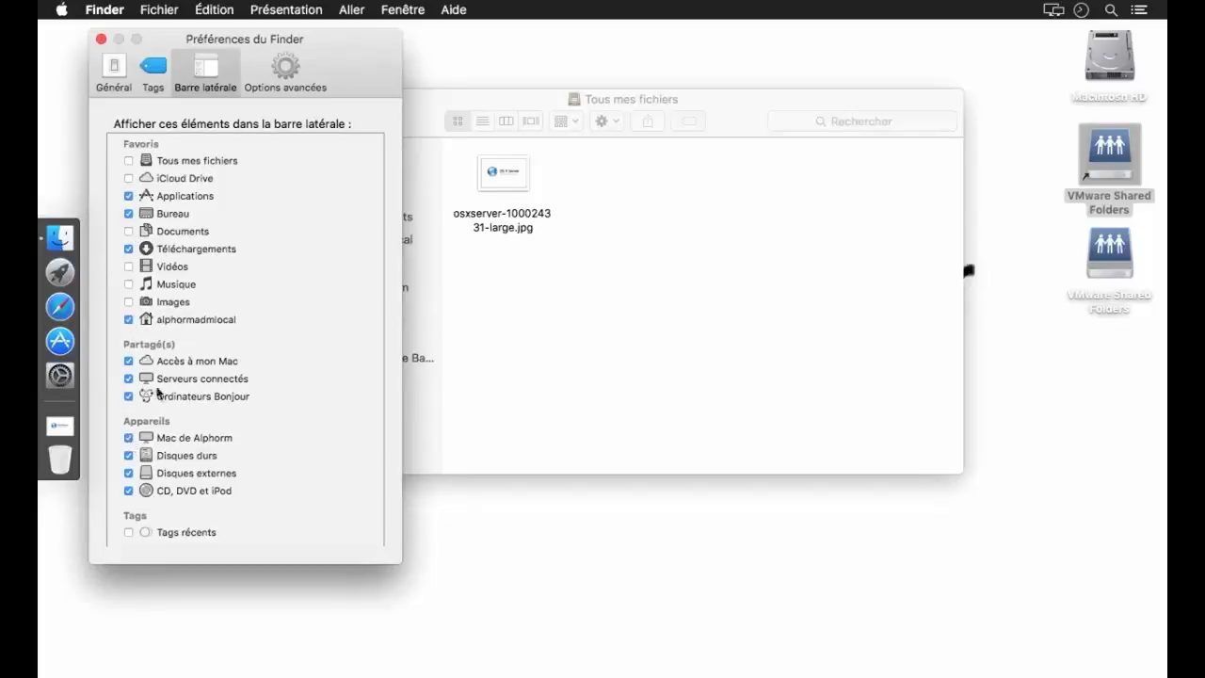
Enable Afficher toutes les extensions de fichiers in the advanced Finder options and close the preferences.
{"action": "left_click", "coordinate": [292, 63]}
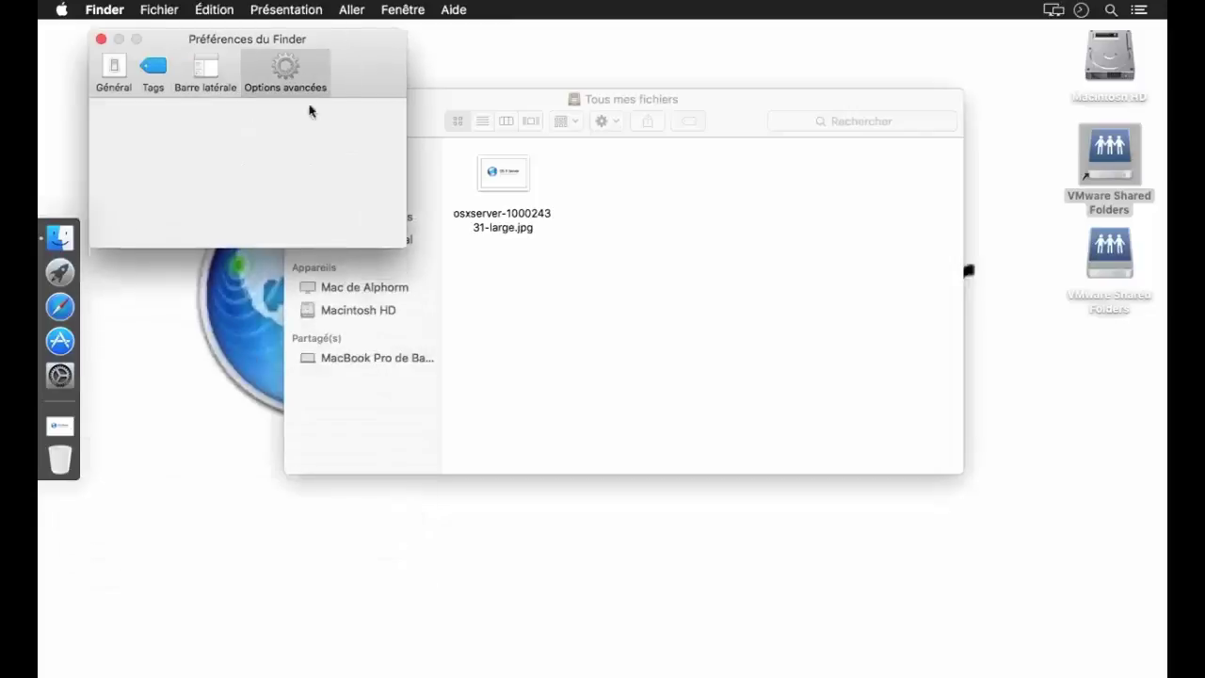
{"action": "left_click", "coordinate": [217, 128]}
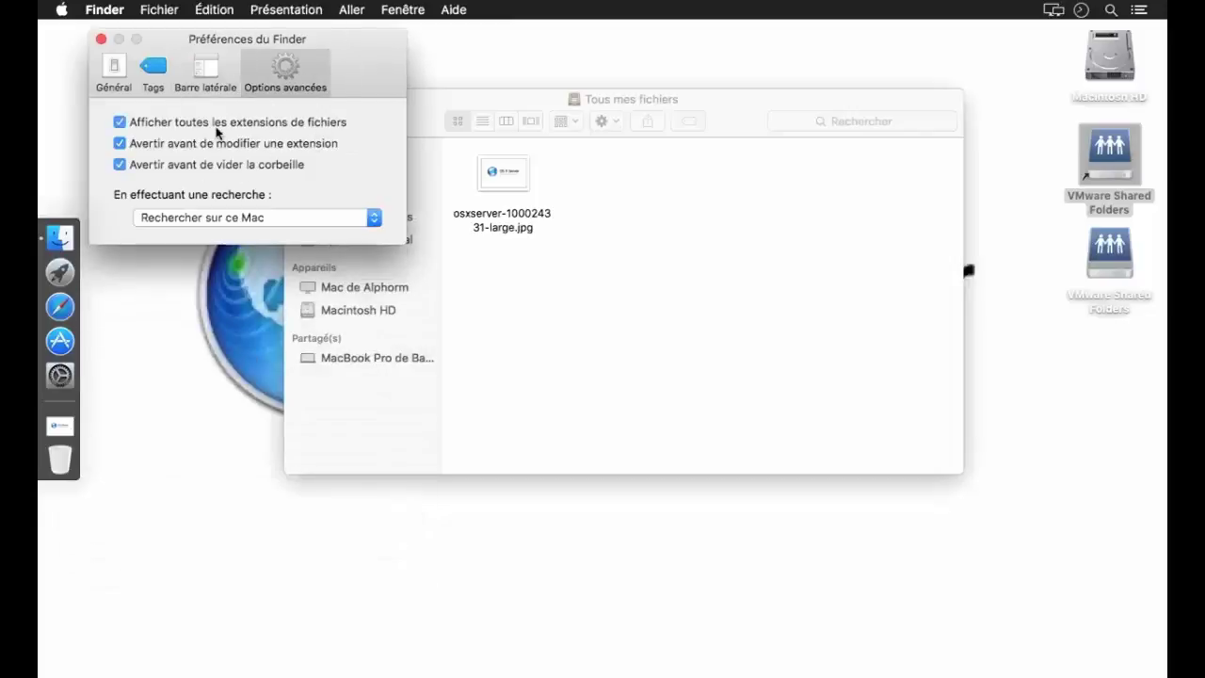
{"action": "left_click", "coordinate": [101, 39]}
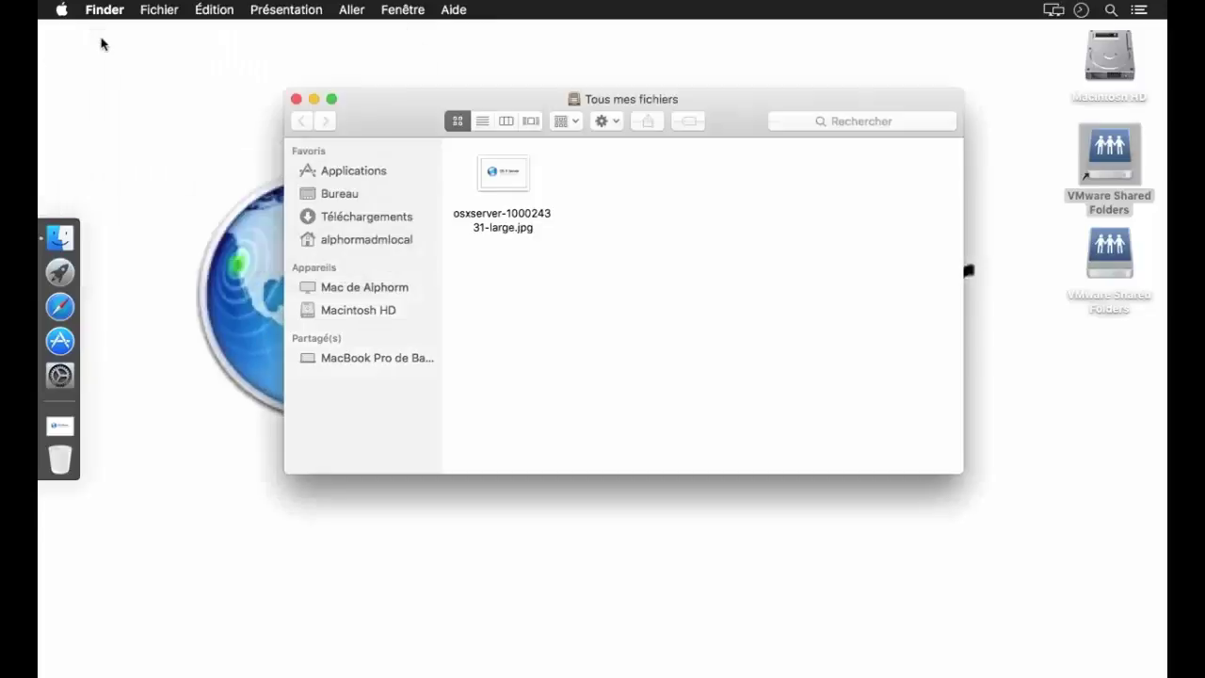
Shift the Tous mes fichiers window slightly on the desktop and show the Finder status bar in it.
{"action": "left_click", "coordinate": [285, 9]}
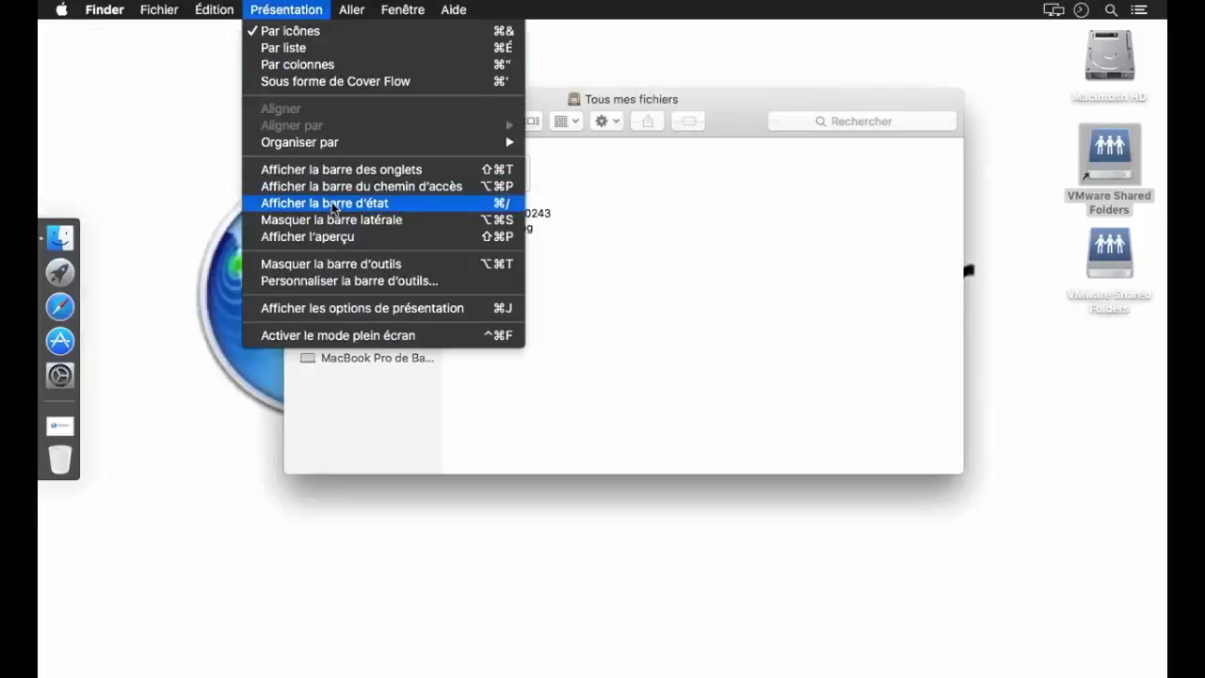
{"action": "left_click", "coordinate": [602, 382]}
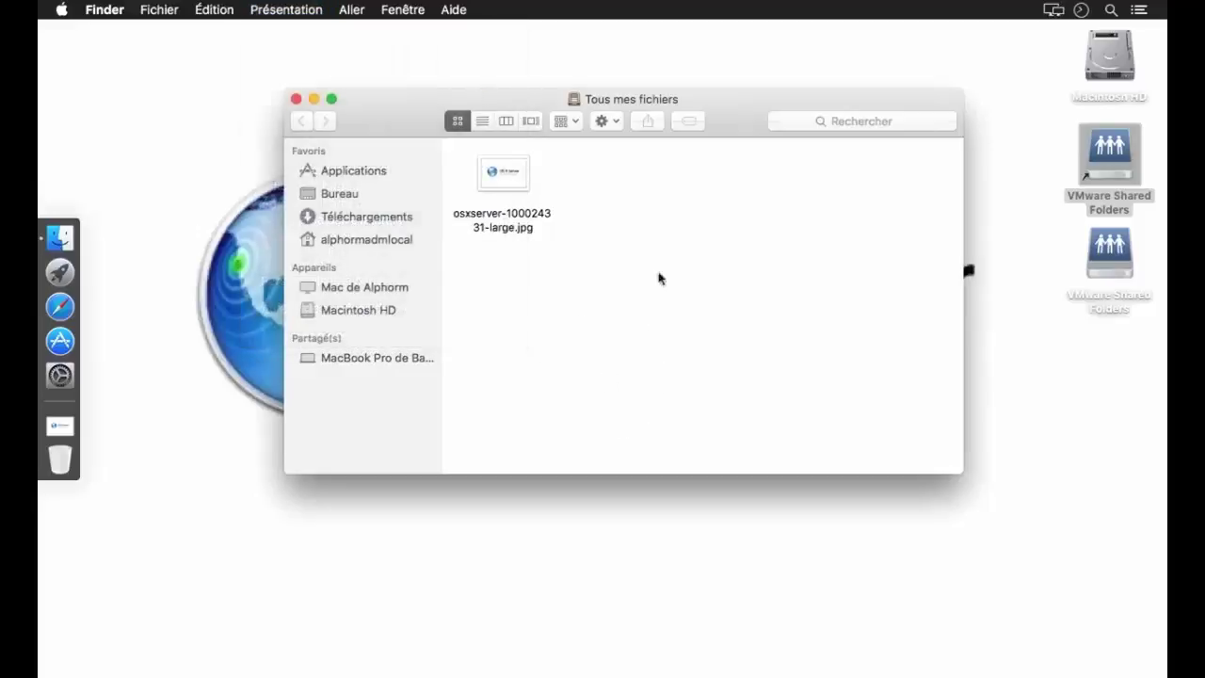
{"action": "left_click_drag", "start_coordinate": [747, 142], "coordinate": [699, 150]}
{"action": "left_click", "coordinate": [561, 375]}
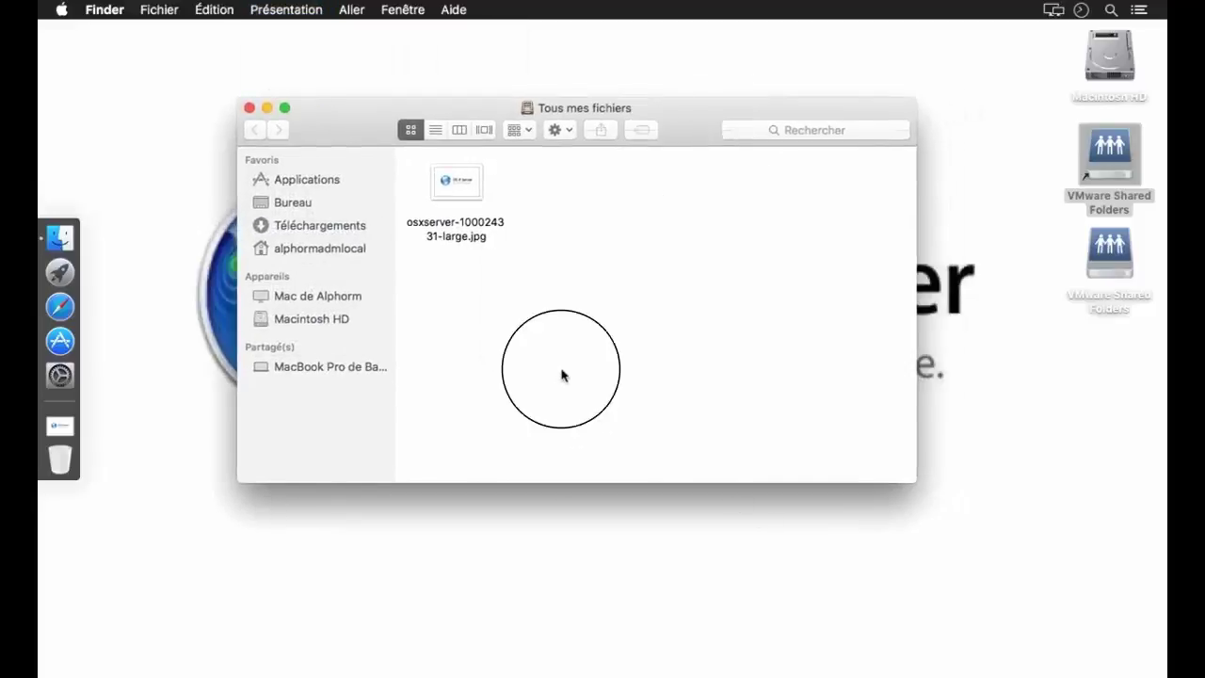
{"action": "left_click", "coordinate": [284, 10]}
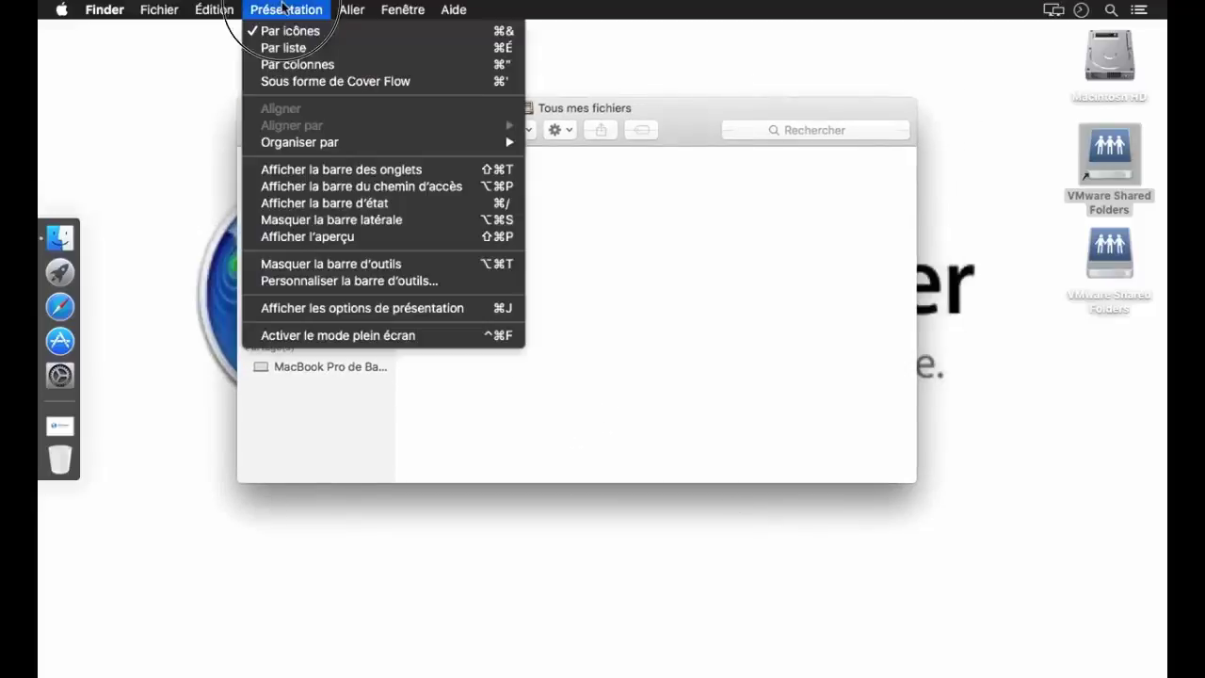
{"action": "left_click", "coordinate": [336, 203]}
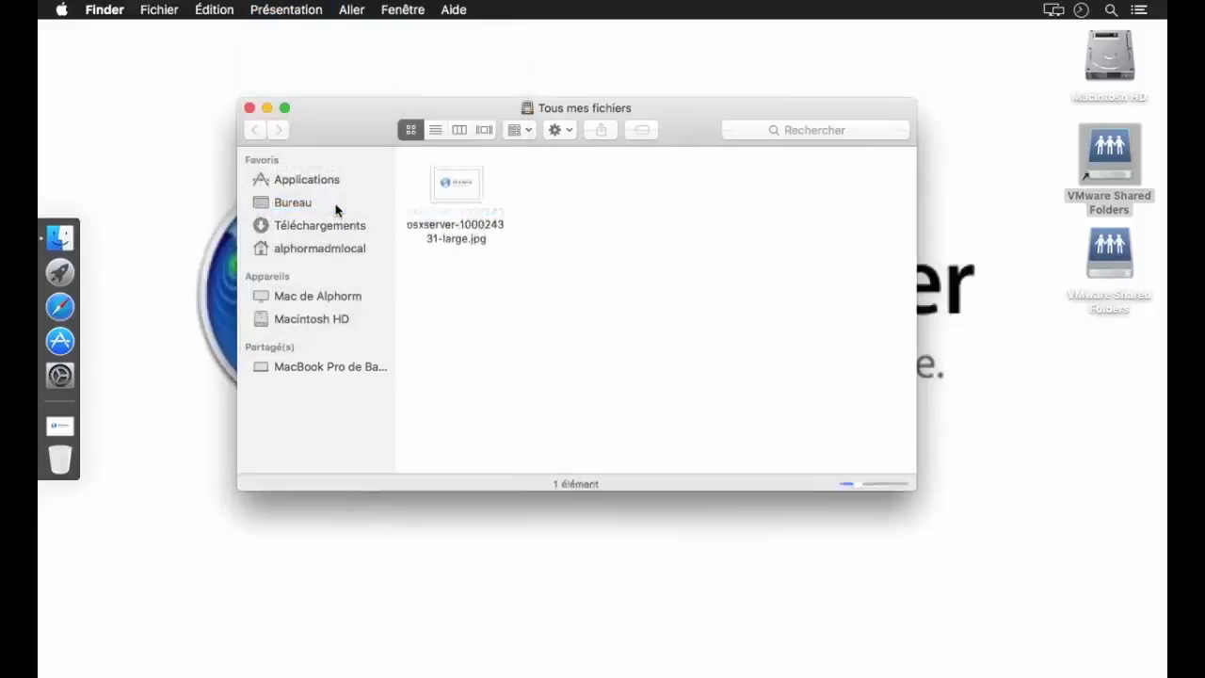
{"action": "left_click", "coordinate": [491, 312]}
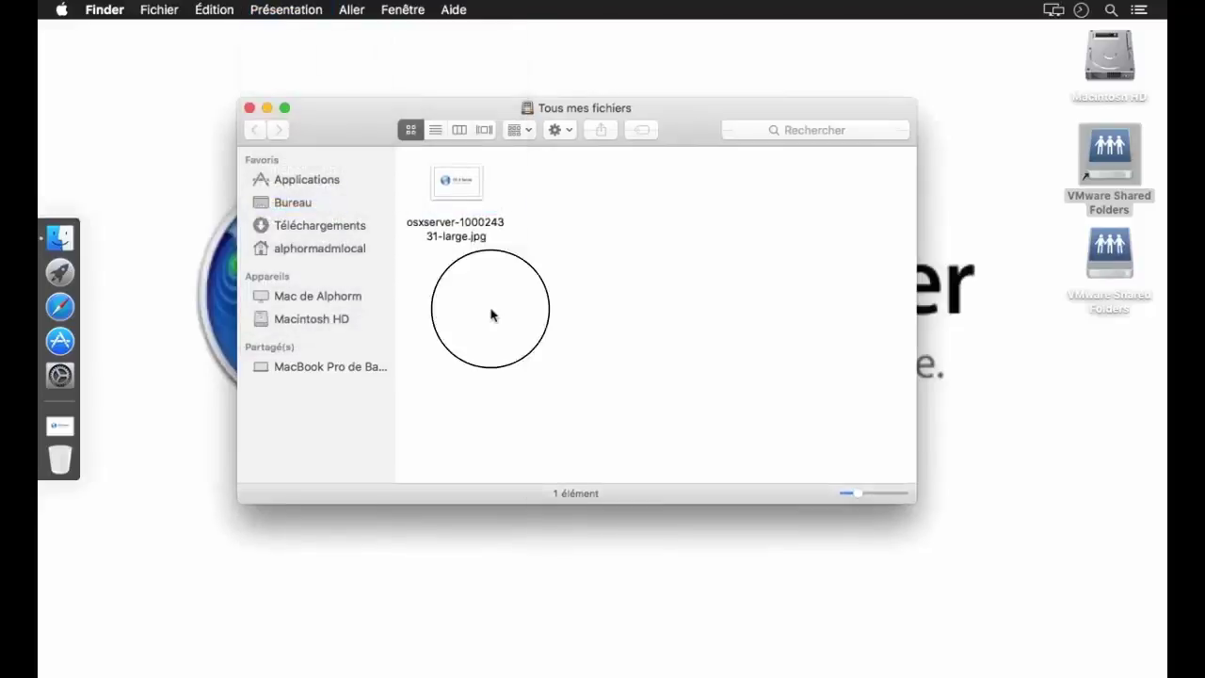
Show the contents of Macintosh HD in list view and briefly expand the Applications folder.
{"action": "left_click", "coordinate": [331, 317]}
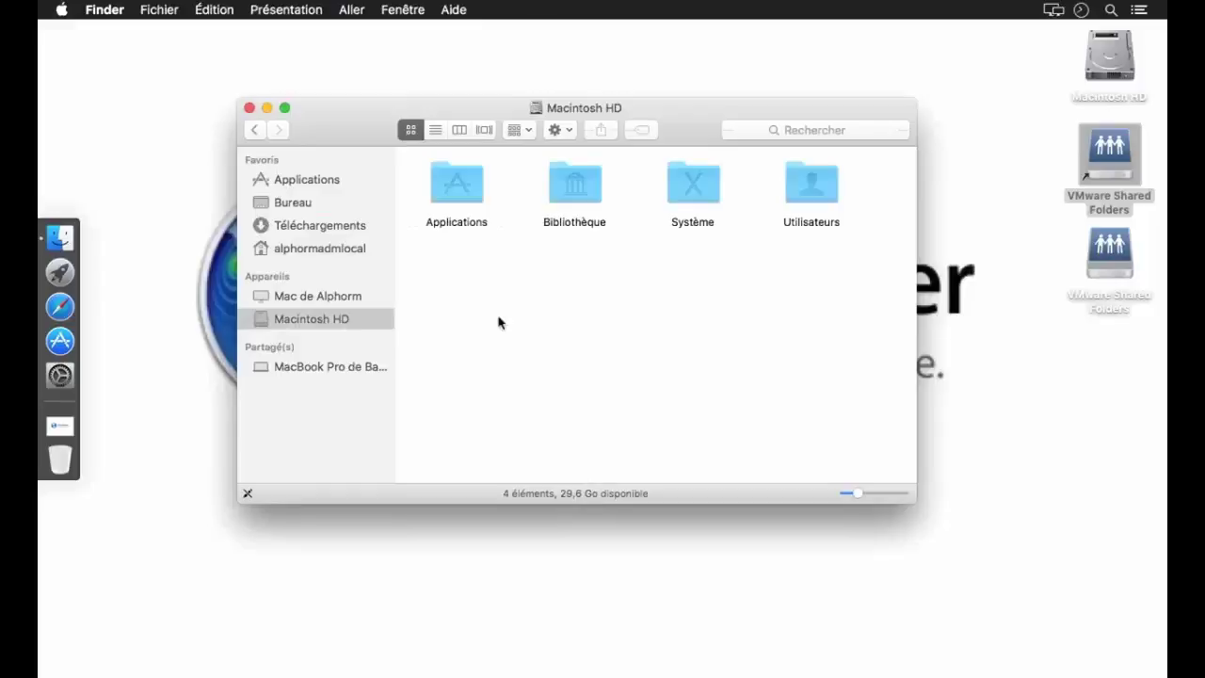
{"action": "left_click", "coordinate": [436, 130]}
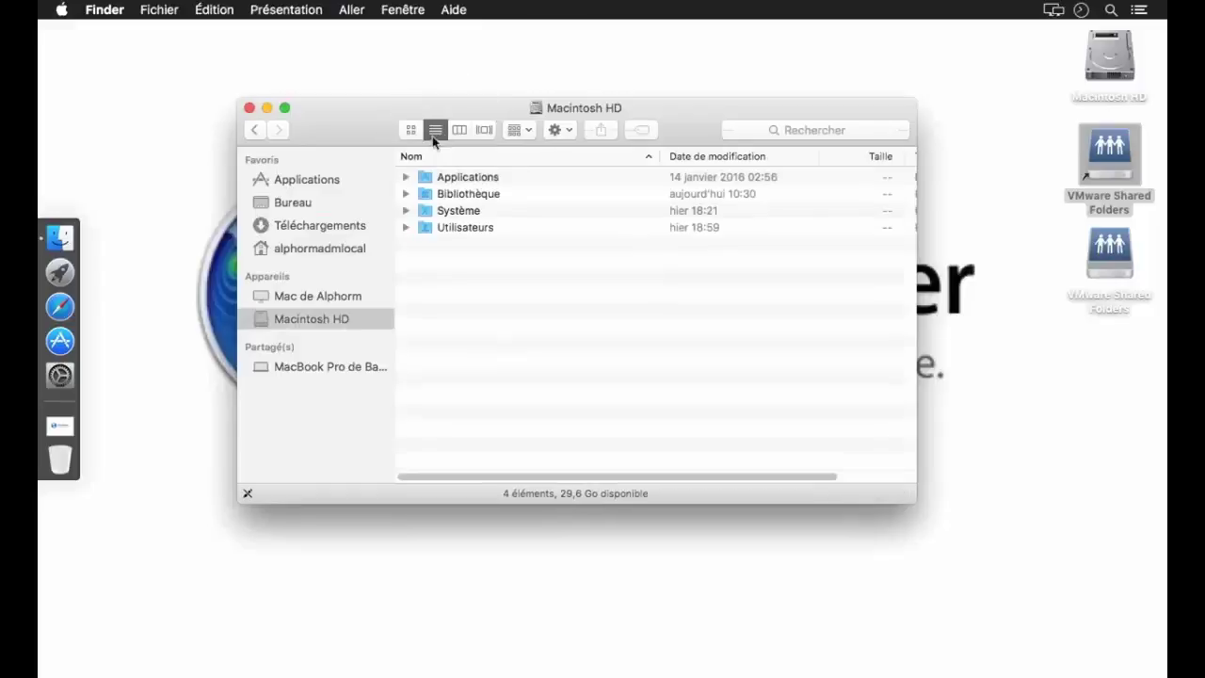
{"action": "left_click", "coordinate": [406, 177]}
{"action": "left_click", "coordinate": [406, 177]}
Add the Applications folder to the Dock, displayed as Dossier with its content shown as Liste.
{"action": "left_click", "coordinate": [451, 177]}
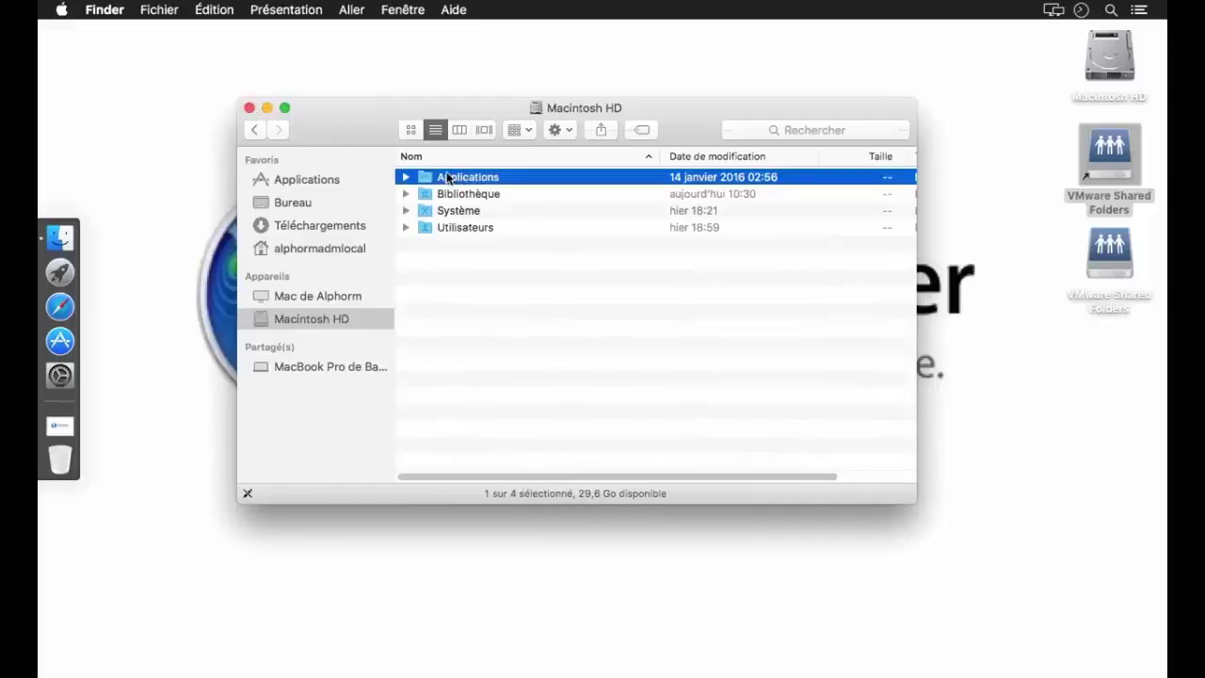
{"action": "left_click_drag", "start_coordinate": [451, 177], "coordinate": [55, 409]}
{"action": "right_click", "coordinate": [60, 407]}
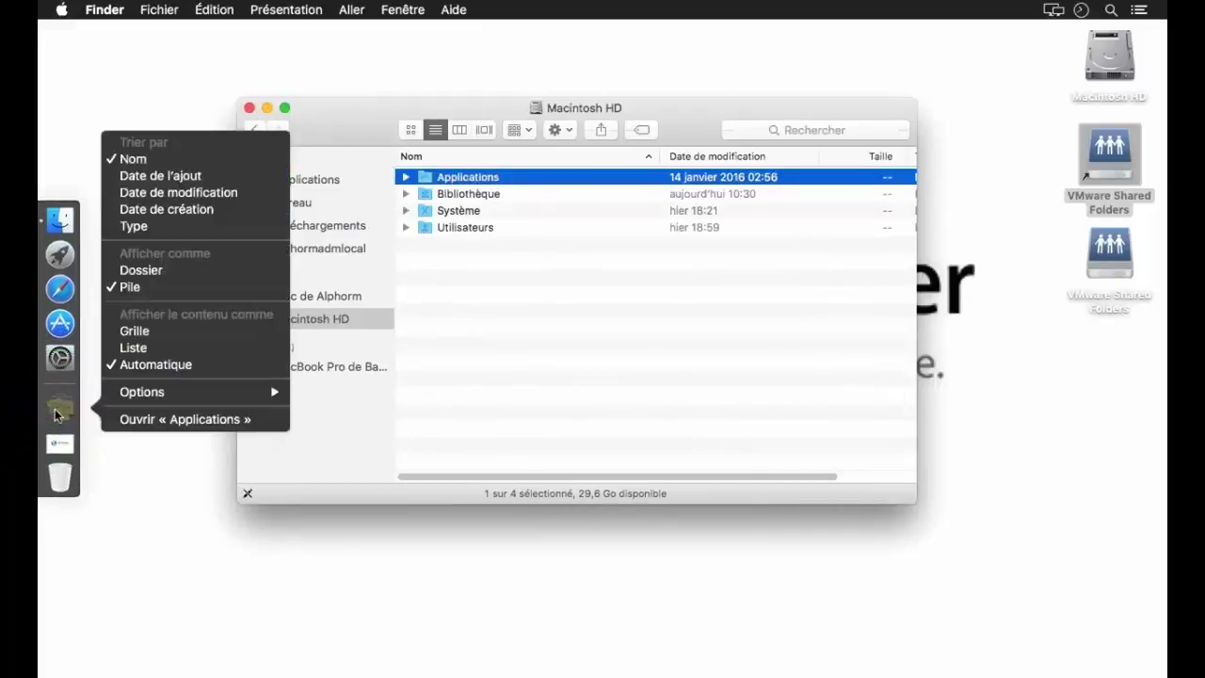
{"action": "left_click", "coordinate": [172, 348]}
{"action": "right_click", "coordinate": [59, 407]}
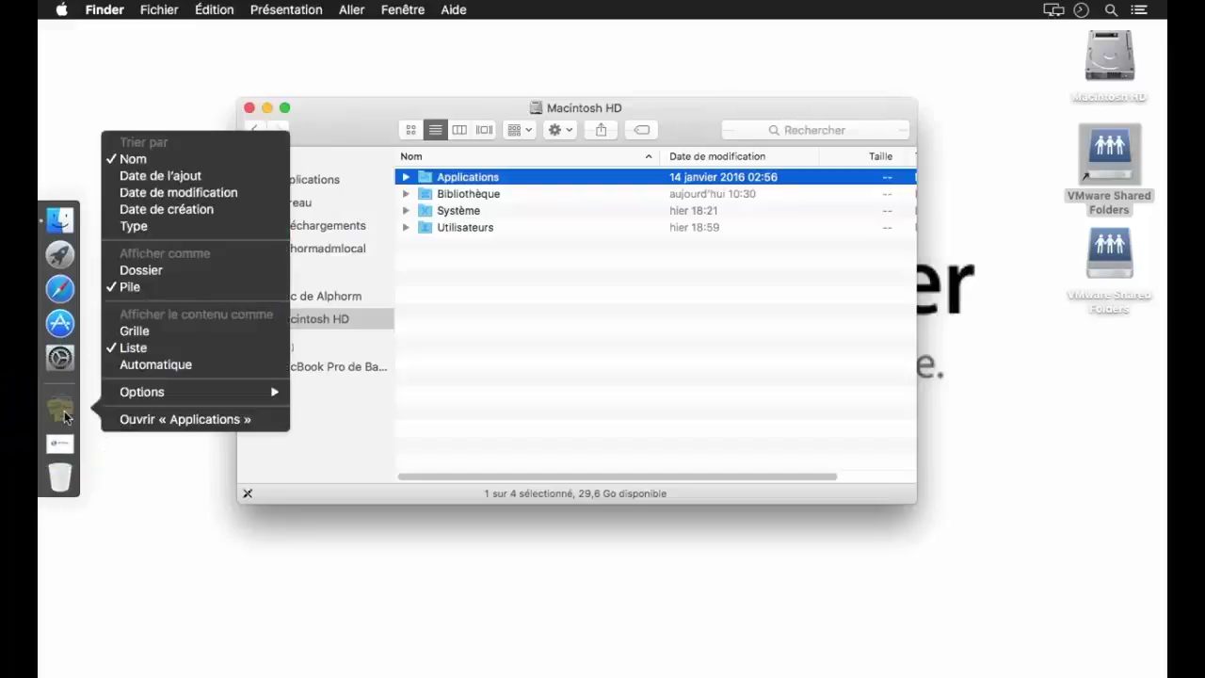
{"action": "left_click", "coordinate": [190, 271]}
Check the Applications folder's list from the Dock, dismiss it, and close the Macintosh HD window.
{"action": "left_click", "coordinate": [60, 412]}
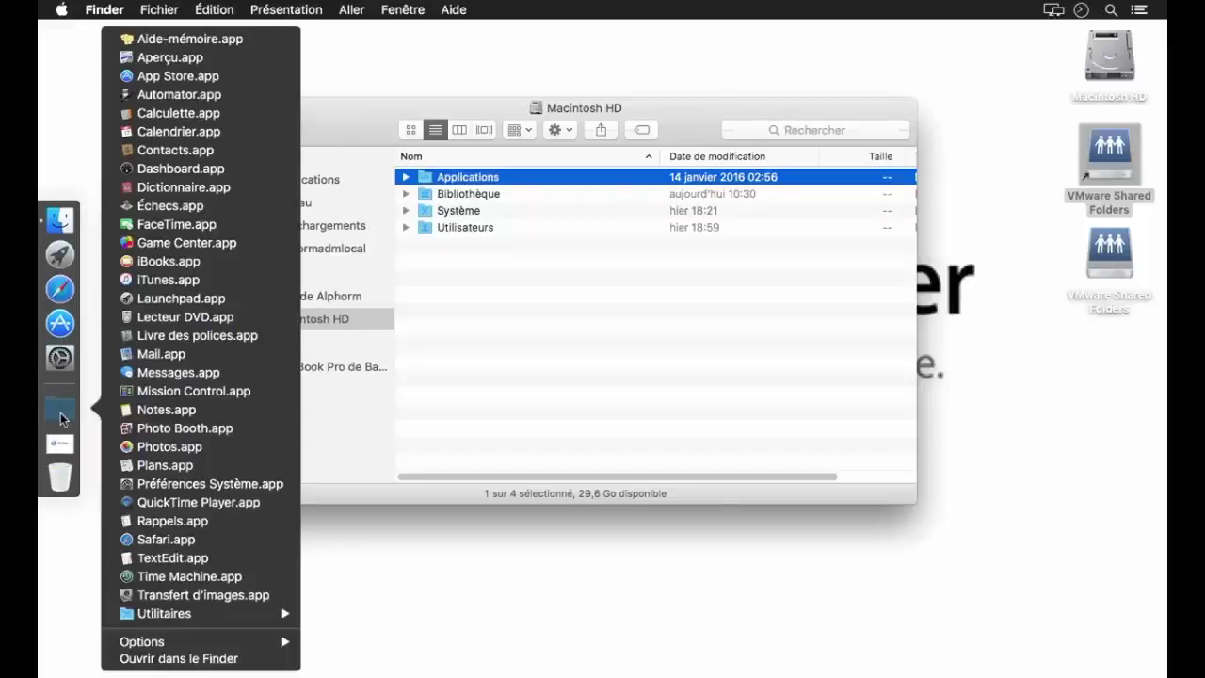
{"action": "left_click", "coordinate": [576, 342]}
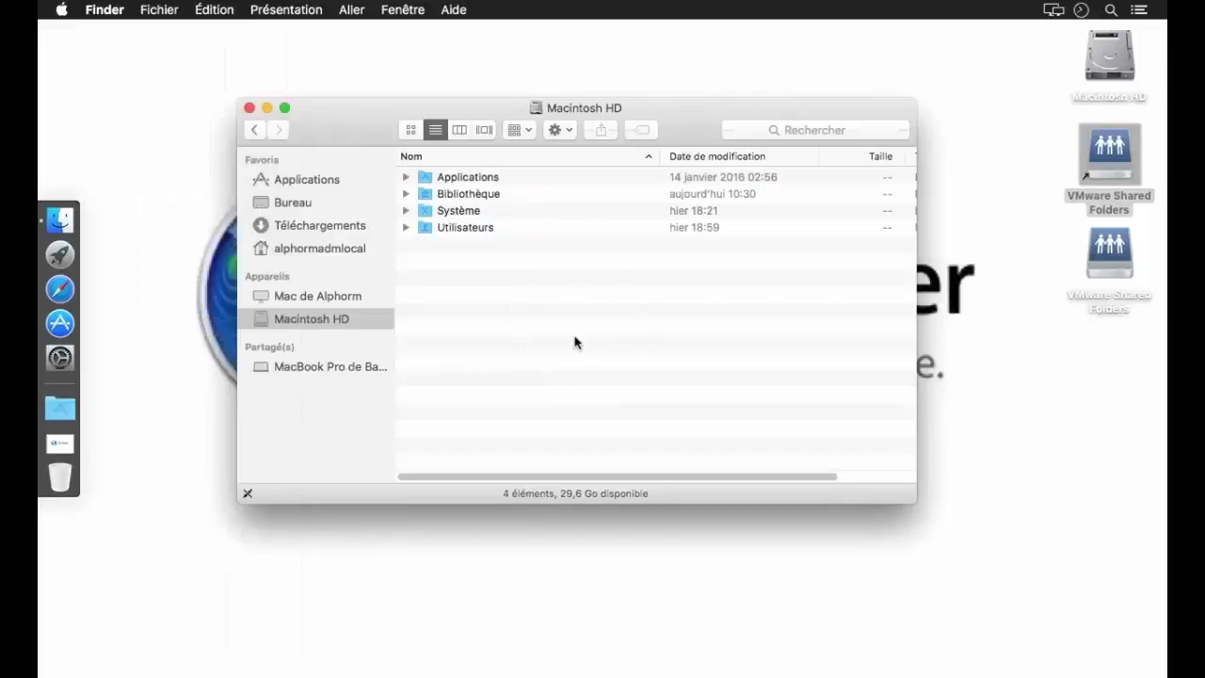
{"action": "key", "text": "super+w"}
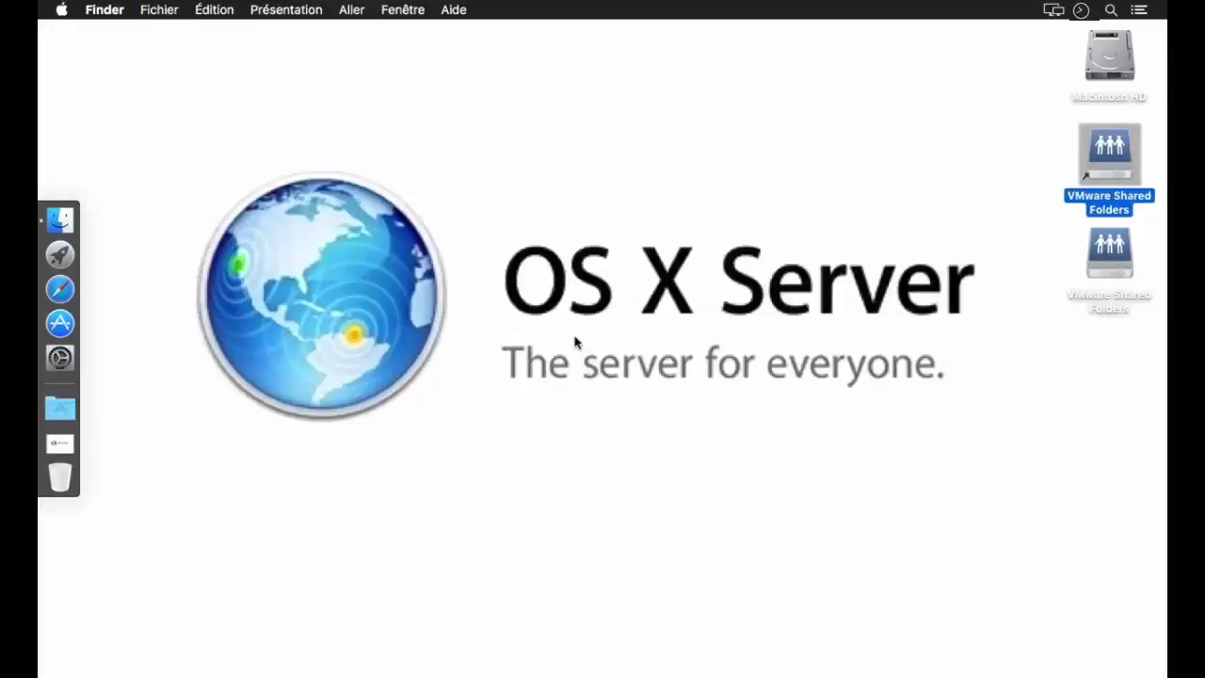
{"action": "left_click", "coordinate": [576, 343]}
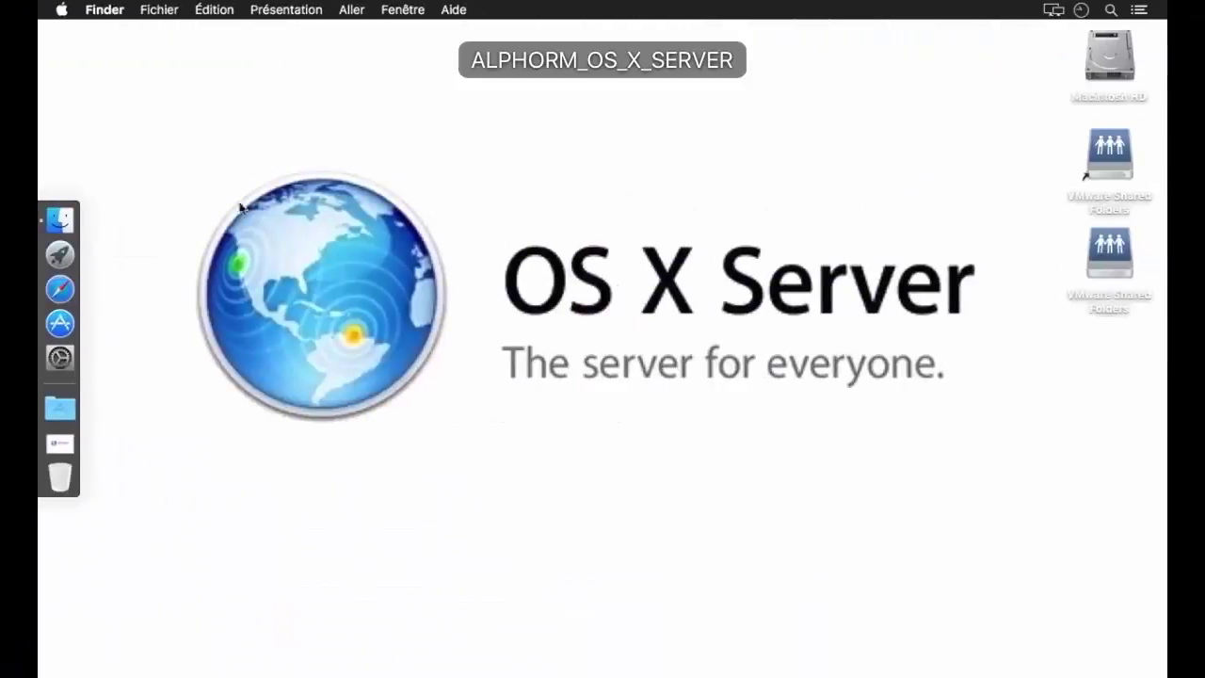
Shut down the virtual Mac with the reopening of all windows at the next session turned off.
{"action": "left_click", "coordinate": [61, 10]}
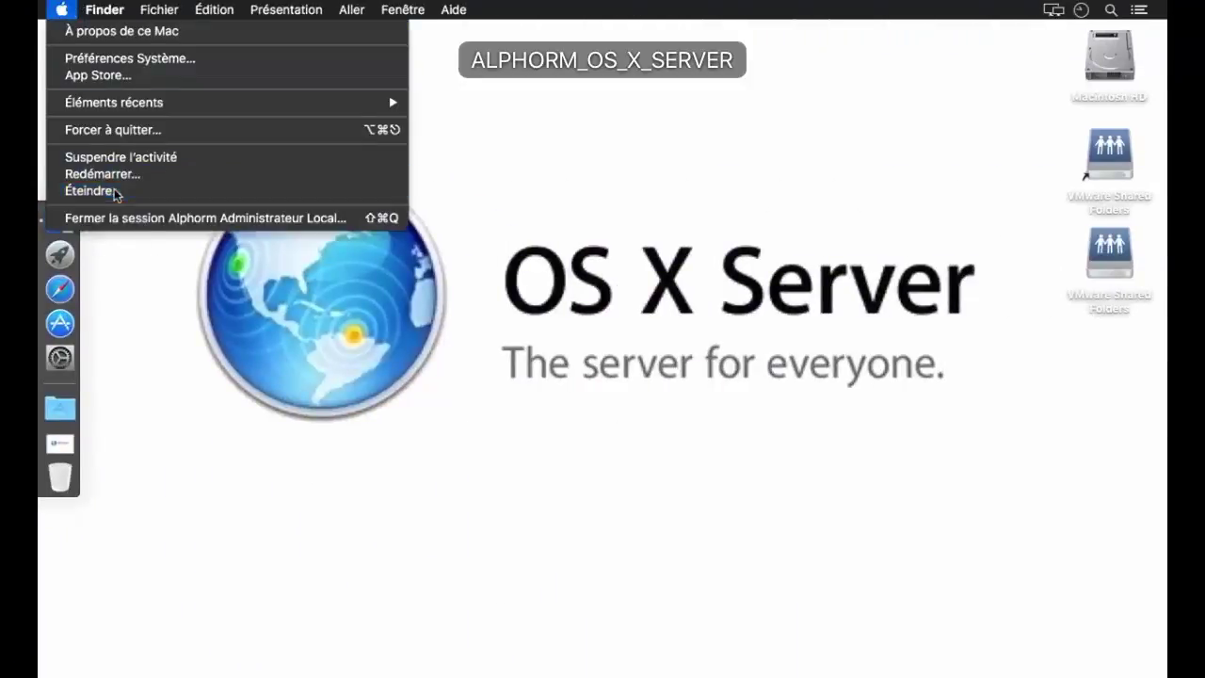
{"action": "left_click", "coordinate": [108, 190]}
{"action": "left_click", "coordinate": [651, 257]}
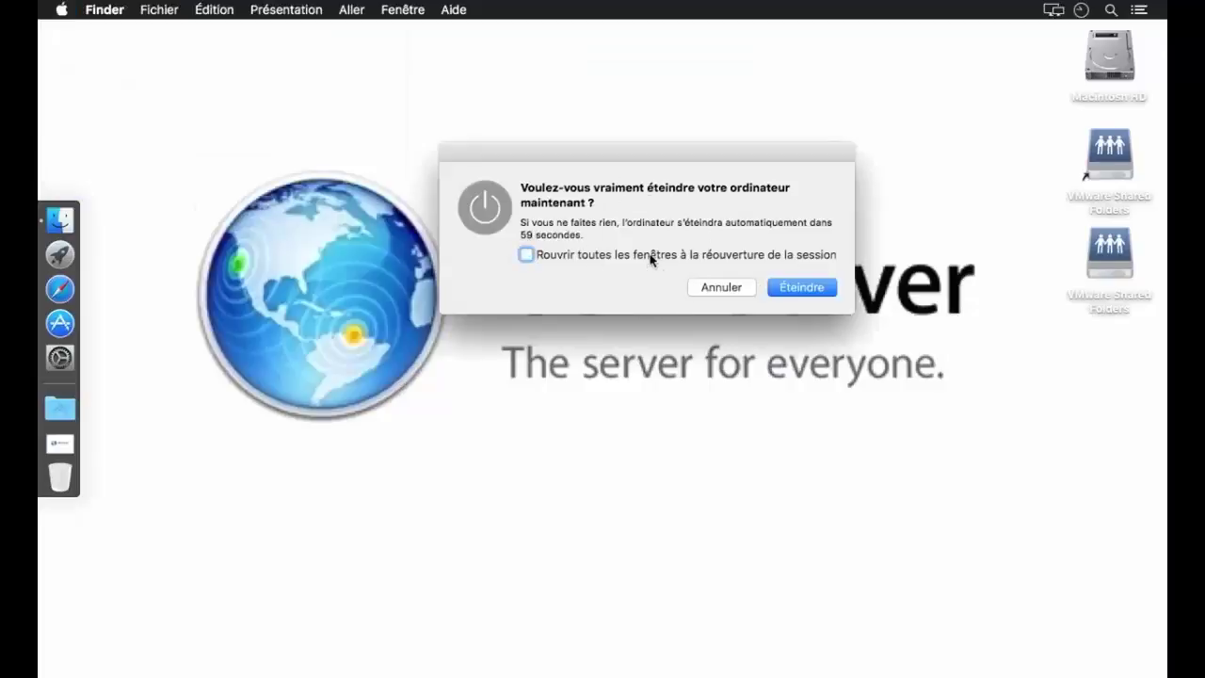
{"action": "left_click", "coordinate": [812, 290]}
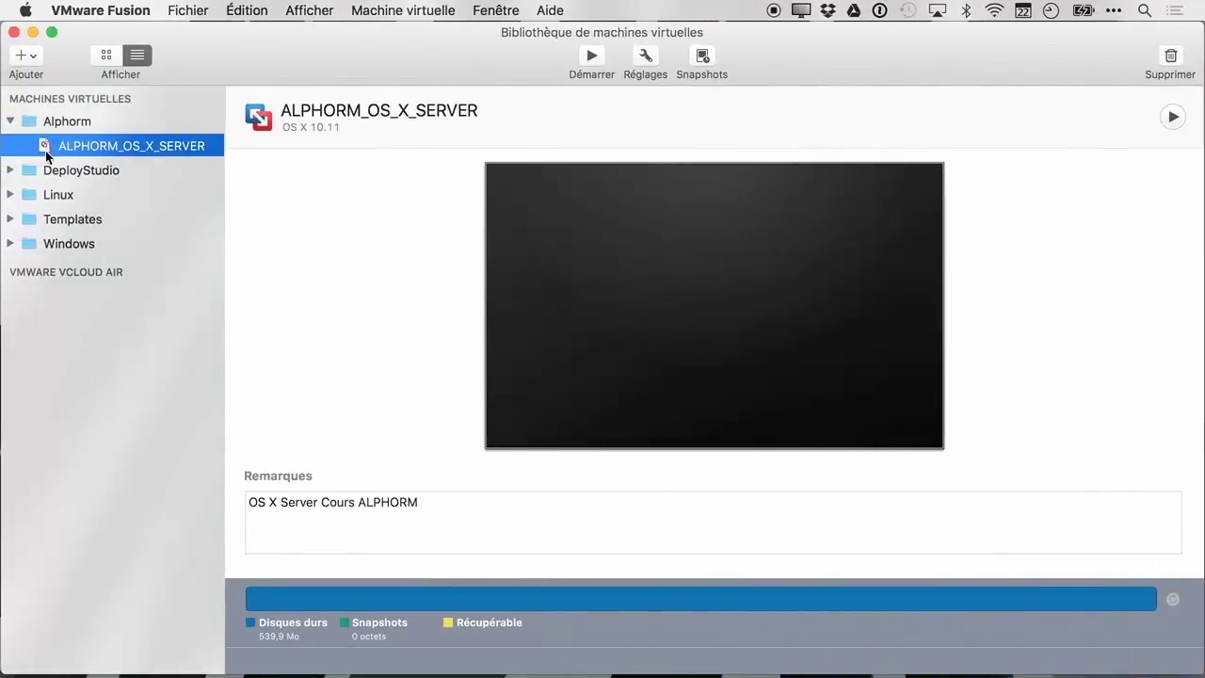
Create a full clone of the ALPHORM_OS_X_SERVER virtual machine and save it as ALPHORM_OS_X_CLIENT in Machines virtuelles.
{"action": "right_click", "coordinate": [103, 149]}
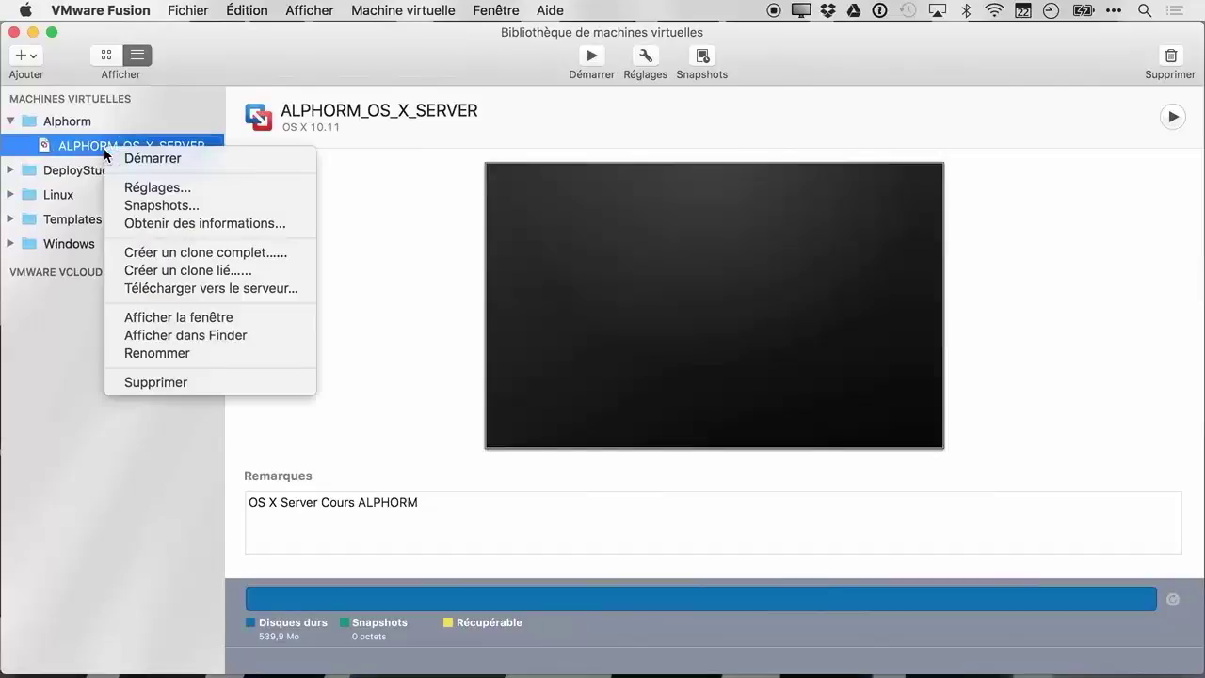
{"action": "left_click", "coordinate": [168, 255]}
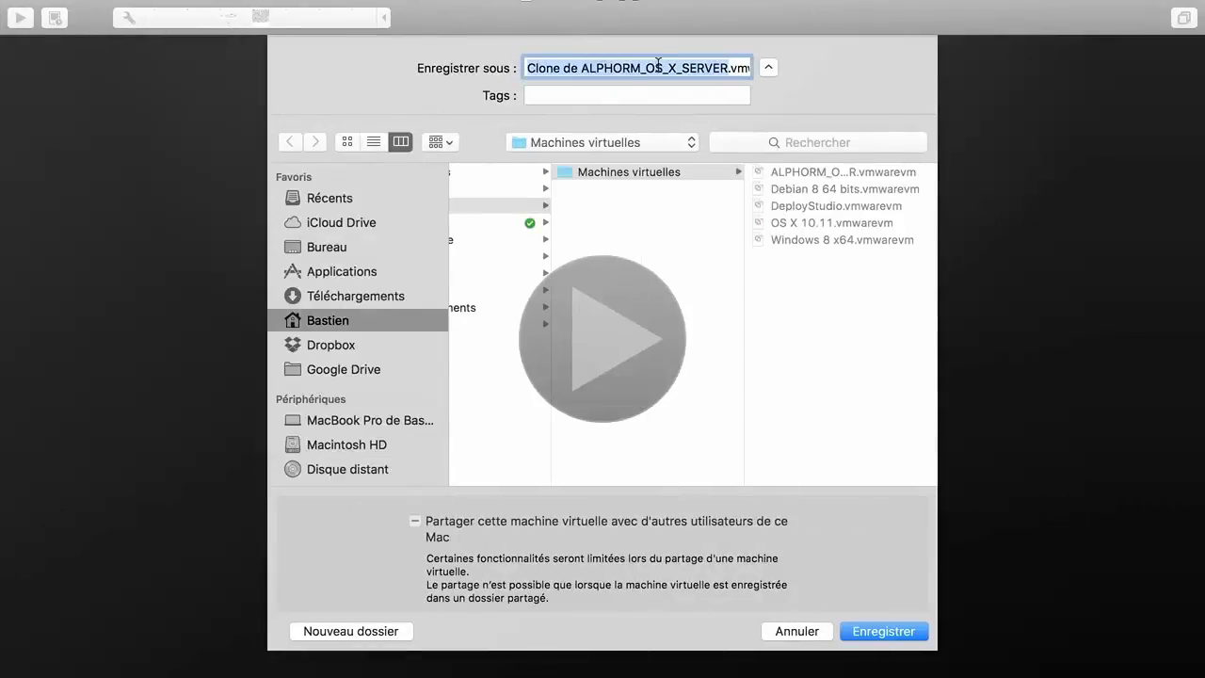
{"action": "left_click", "coordinate": [620, 72]}
{"action": "left_click_drag", "start_coordinate": [580, 72], "coordinate": [462, 70]}
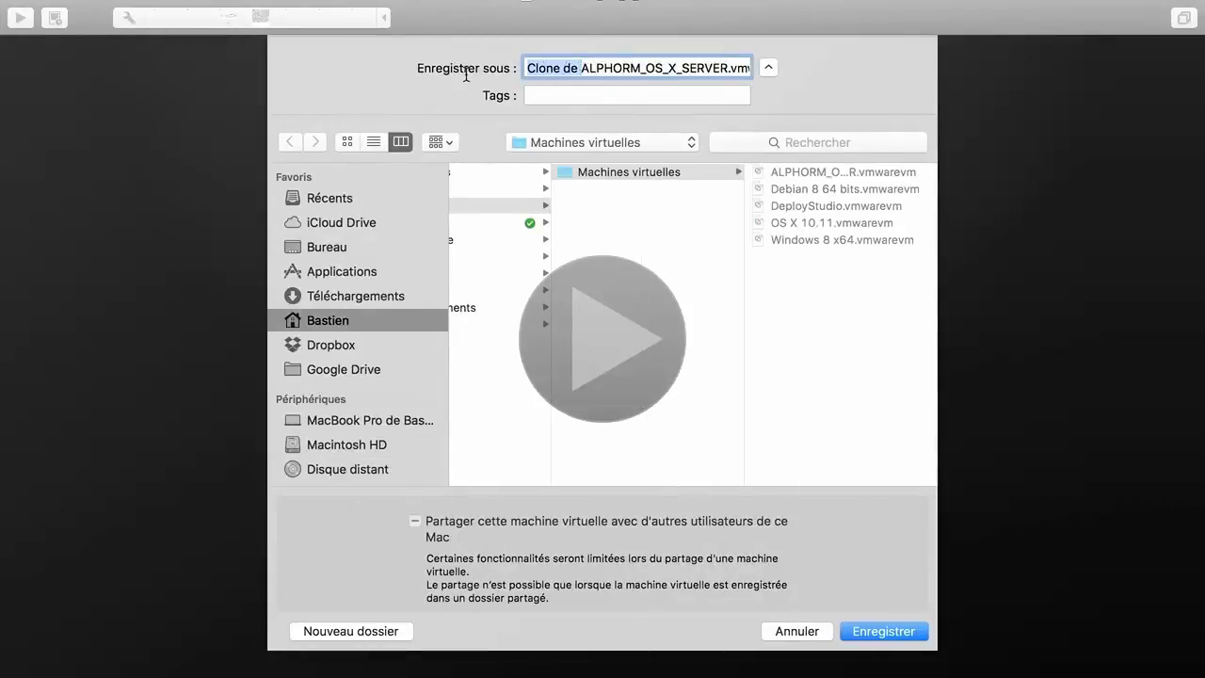
{"action": "key", "text": "BackSpace"}
{"action": "left_click_drag", "start_coordinate": [629, 66], "coordinate": [672, 66]}
{"action": "type", "text": "CLIENT"}
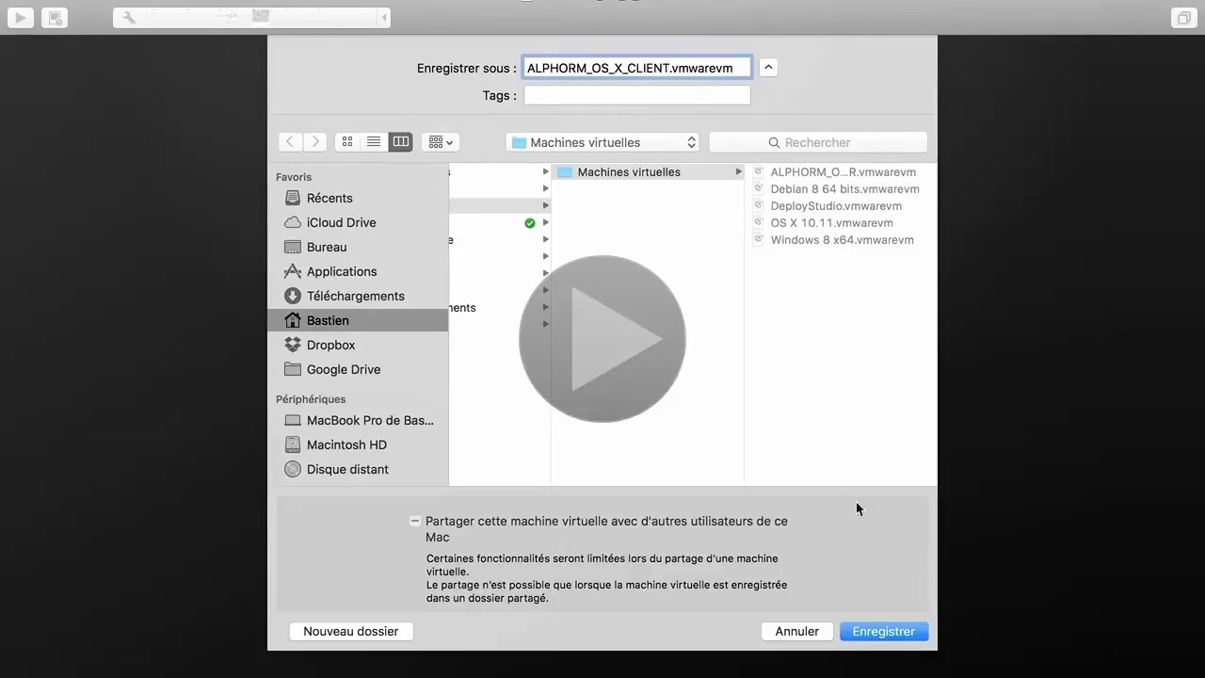
{"action": "left_click", "coordinate": [885, 638]}
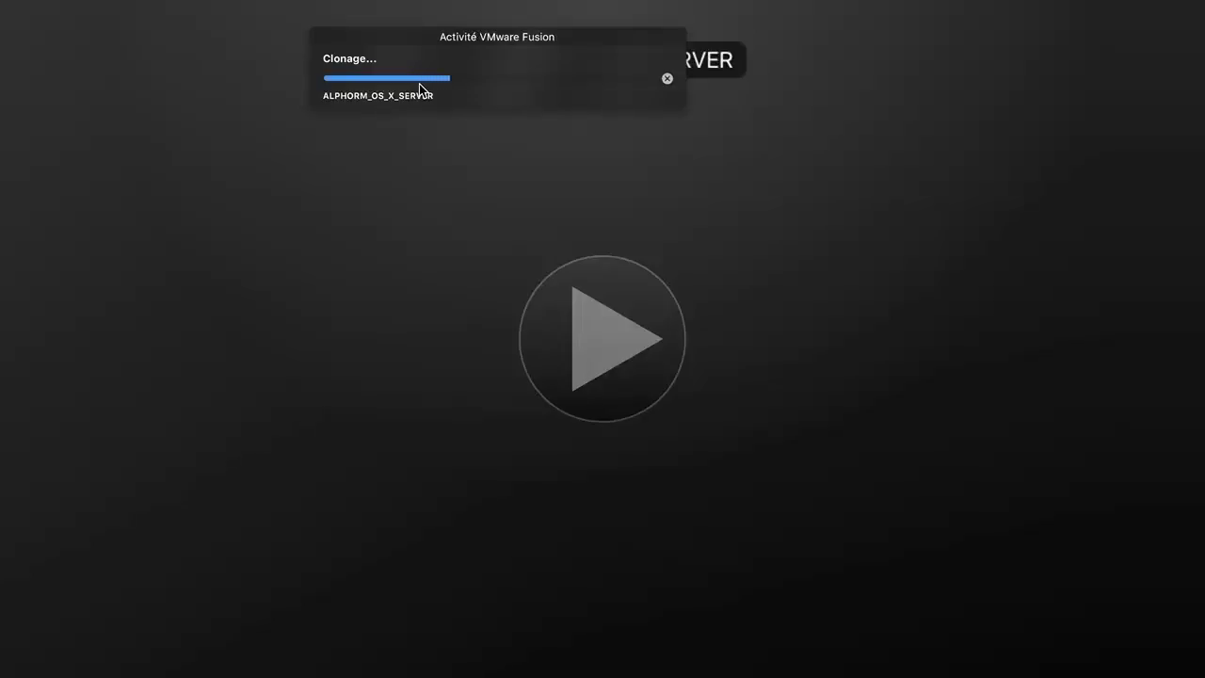
Add a second desktop in Mission Control and move the Microsoft PowerPoint space ahead of VMware Fusion.
{"action": "key", "text": "ctrl+Left"}
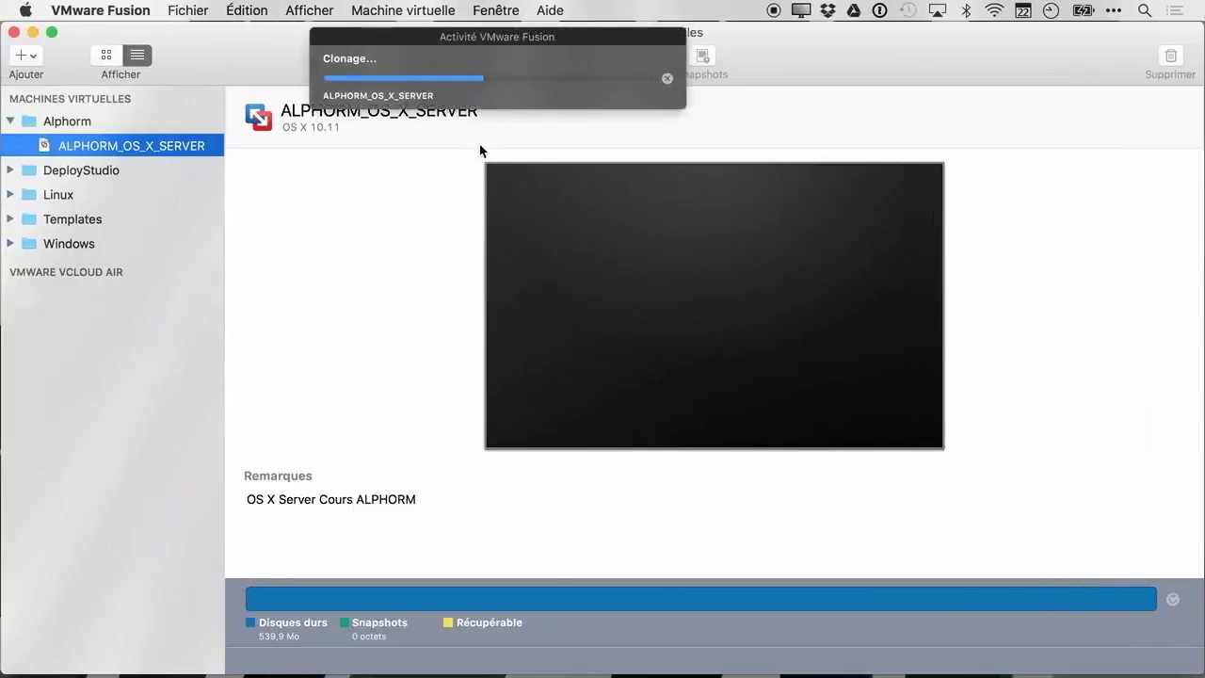
{"action": "key", "text": "ctrl+Up"}
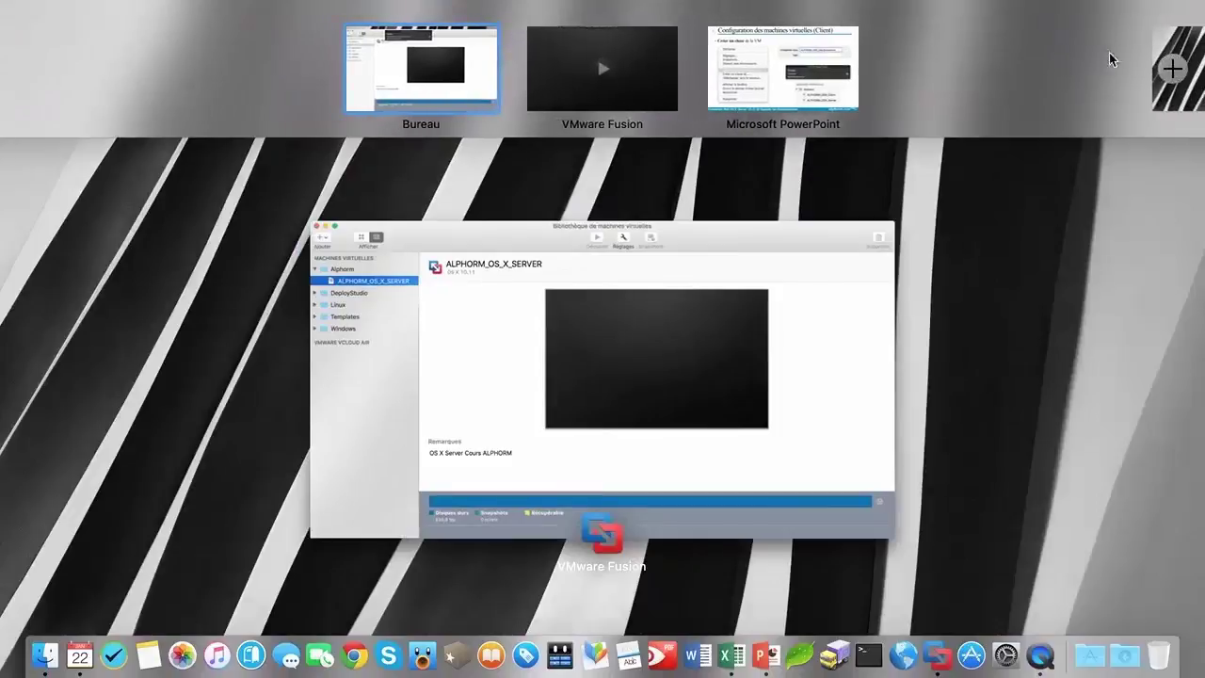
{"action": "left_click", "coordinate": [1167, 81]}
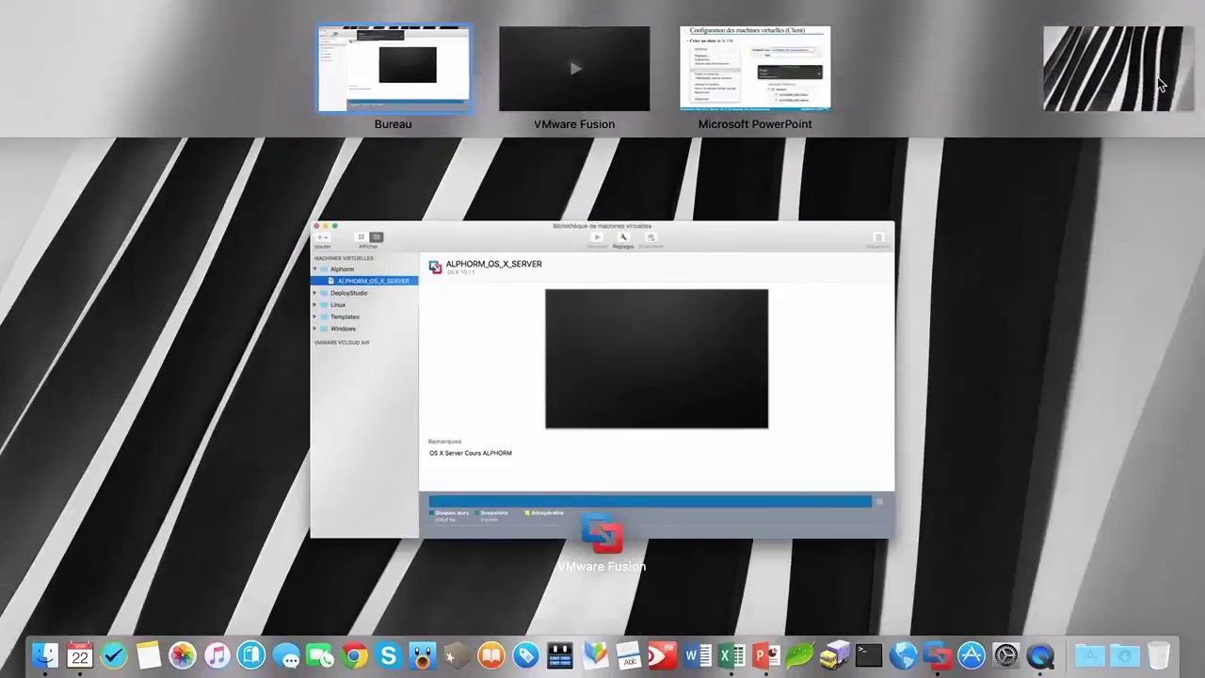
{"action": "left_click_drag", "start_coordinate": [830, 75], "coordinate": [701, 80]}
{"action": "left_click_drag", "start_coordinate": [855, 100], "coordinate": [463, 113]}
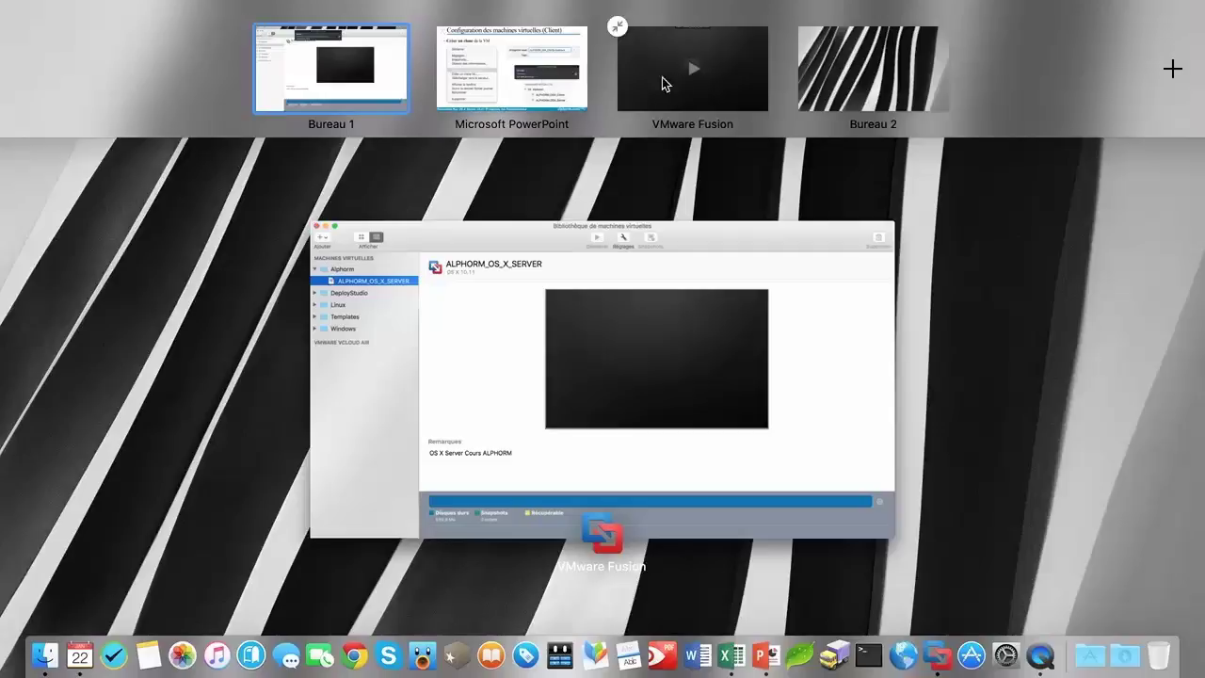
{"action": "left_click", "coordinate": [369, 88]}
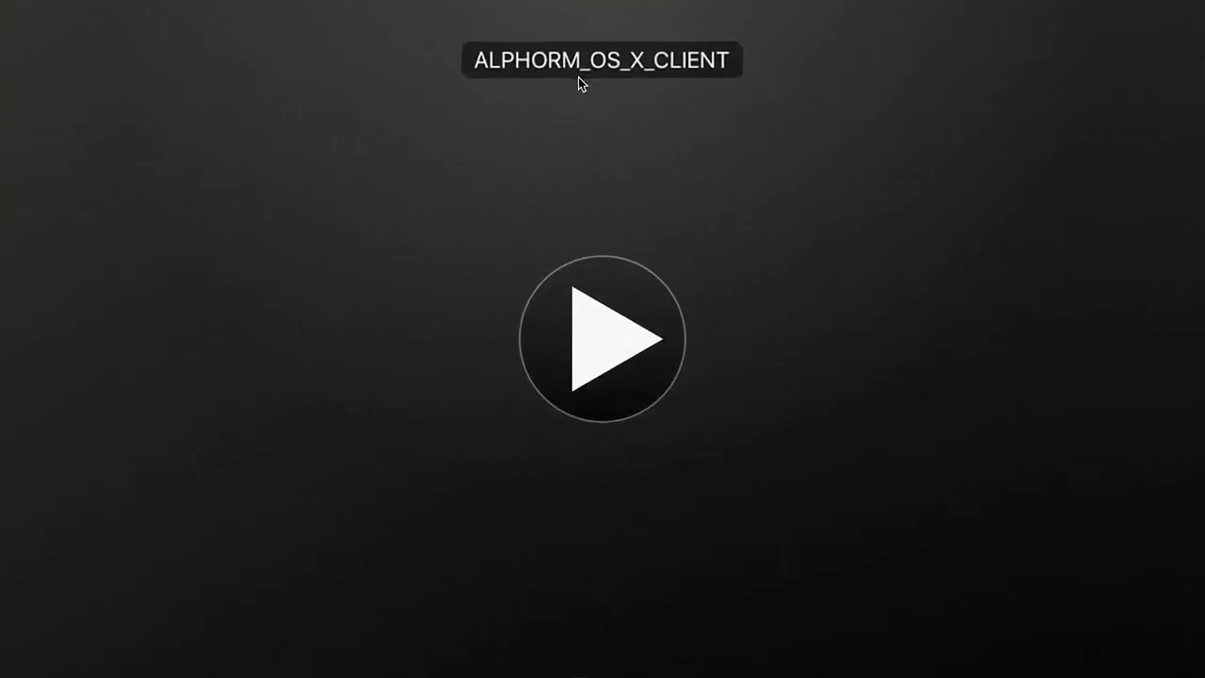
Remove the Bureau 2 desktop in Mission Control and move the ALPHORM_OS_X_CLIENT space after ALPHORM_OS_X_SERVER.
{"action": "key", "text": "ctrl+Up"}
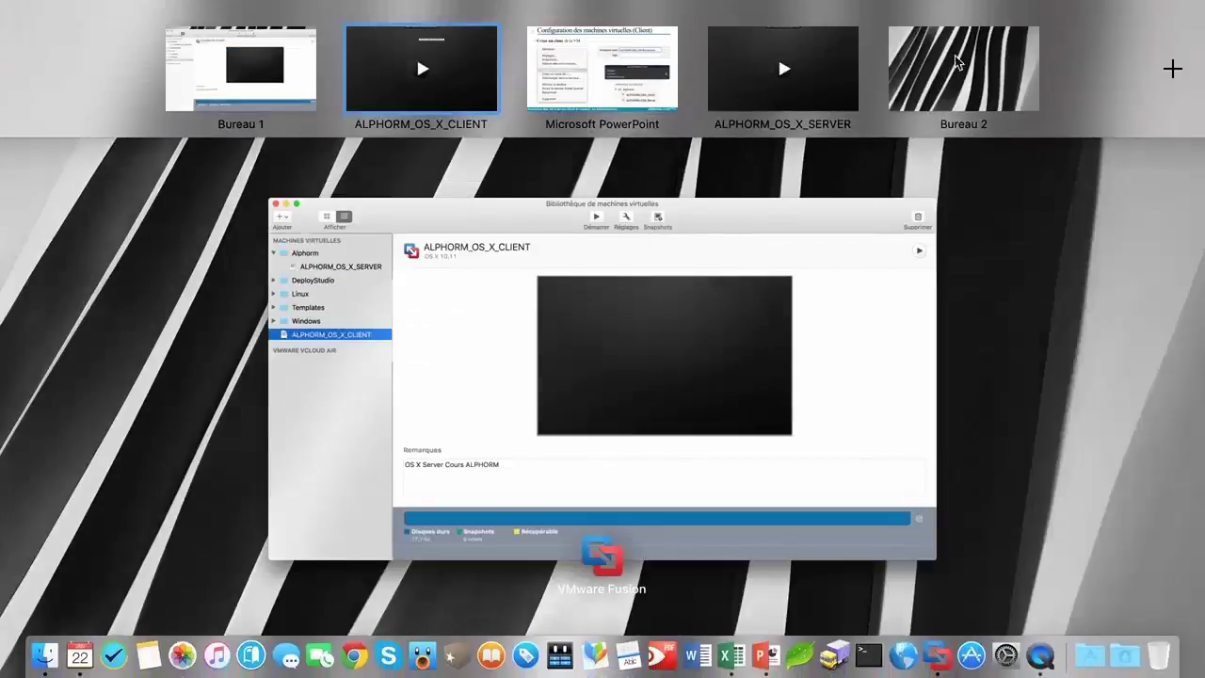
{"action": "left_click", "coordinate": [888, 25]}
{"action": "left_click_drag", "start_coordinate": [500, 65], "coordinate": [950, 72]}
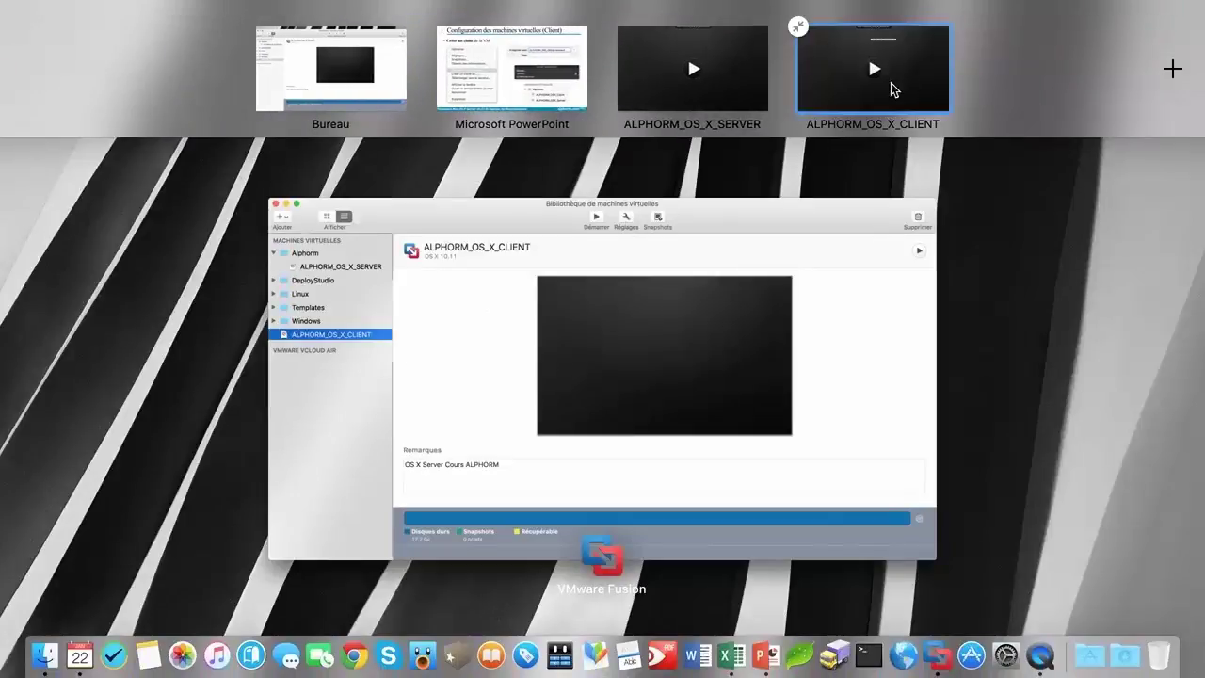
File ALPHORM_OS_X_CLIENT in the Alphorm folder of the virtual machine library and start that machine.
{"action": "left_click", "coordinate": [363, 83]}
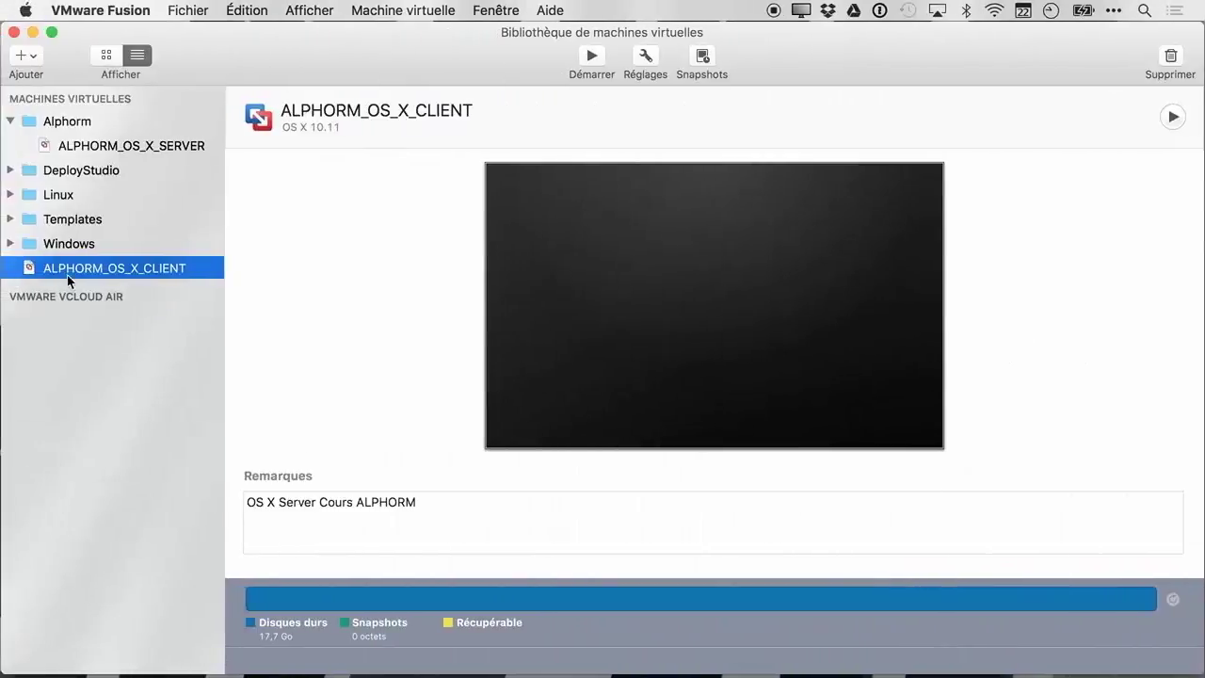
{"action": "left_click_drag", "start_coordinate": [72, 274], "coordinate": [72, 125]}
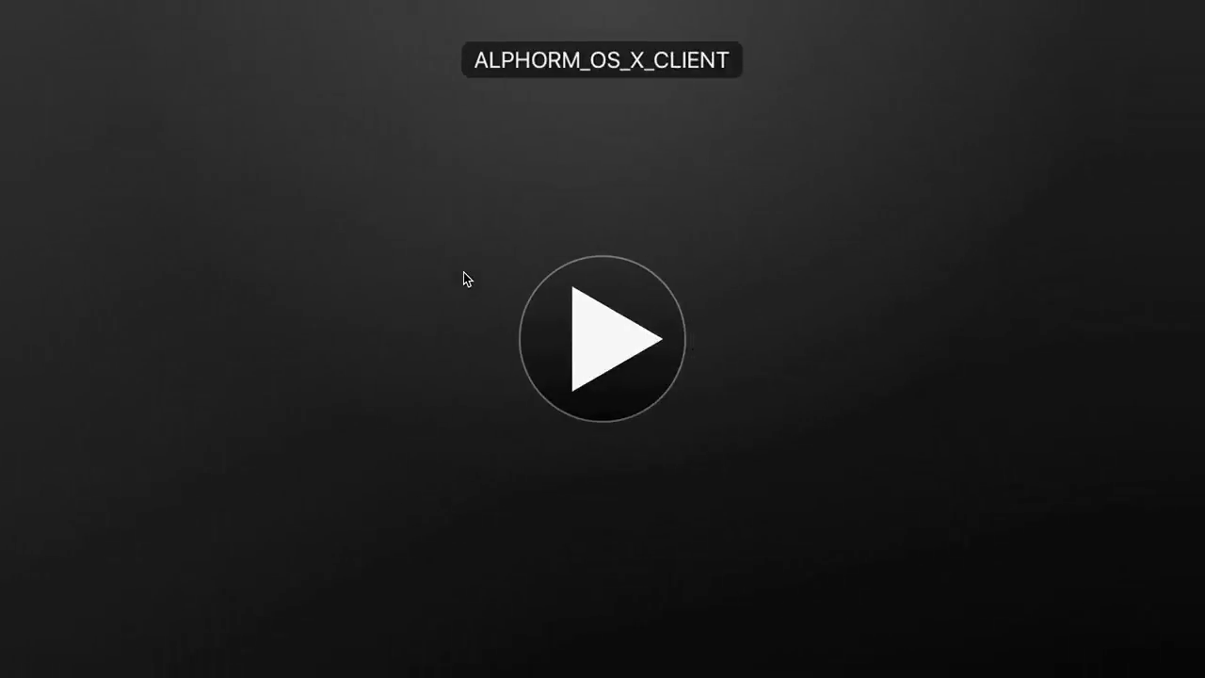
{"action": "left_click", "coordinate": [591, 337]}
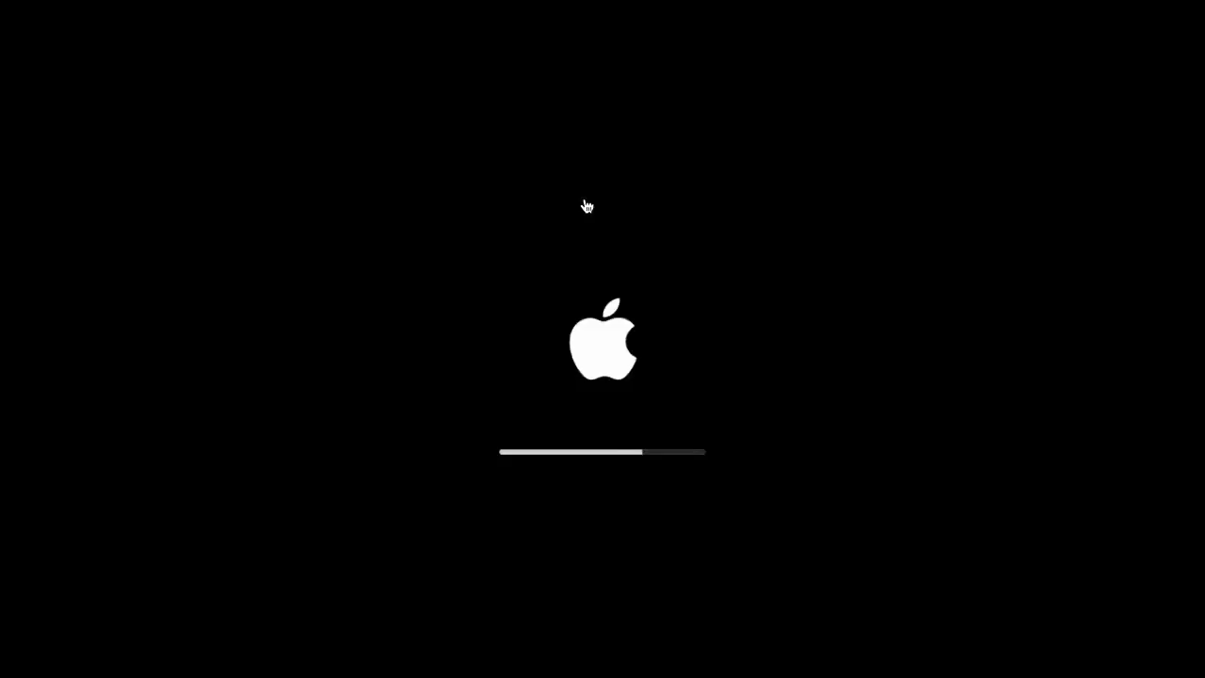
Check the client machine's network adapter mode and MAC address in its settings, and close them.
{"action": "mouse_move", "coordinate": [303, 2]}
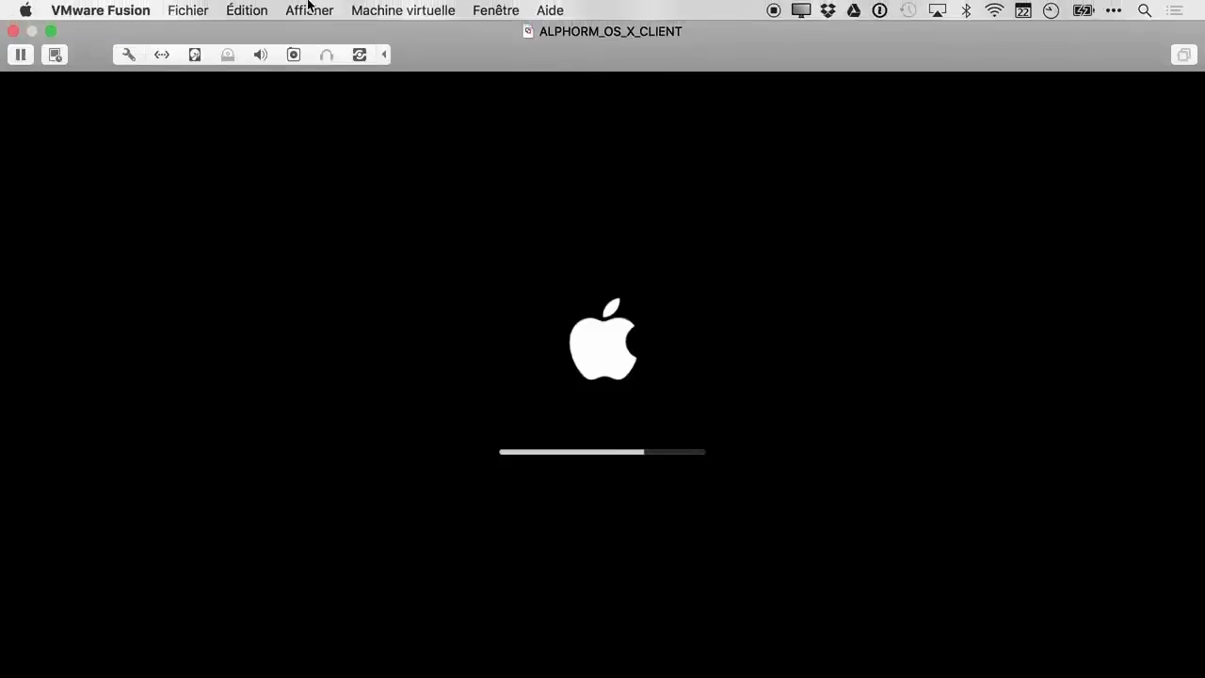
{"action": "left_click", "coordinate": [128, 54]}
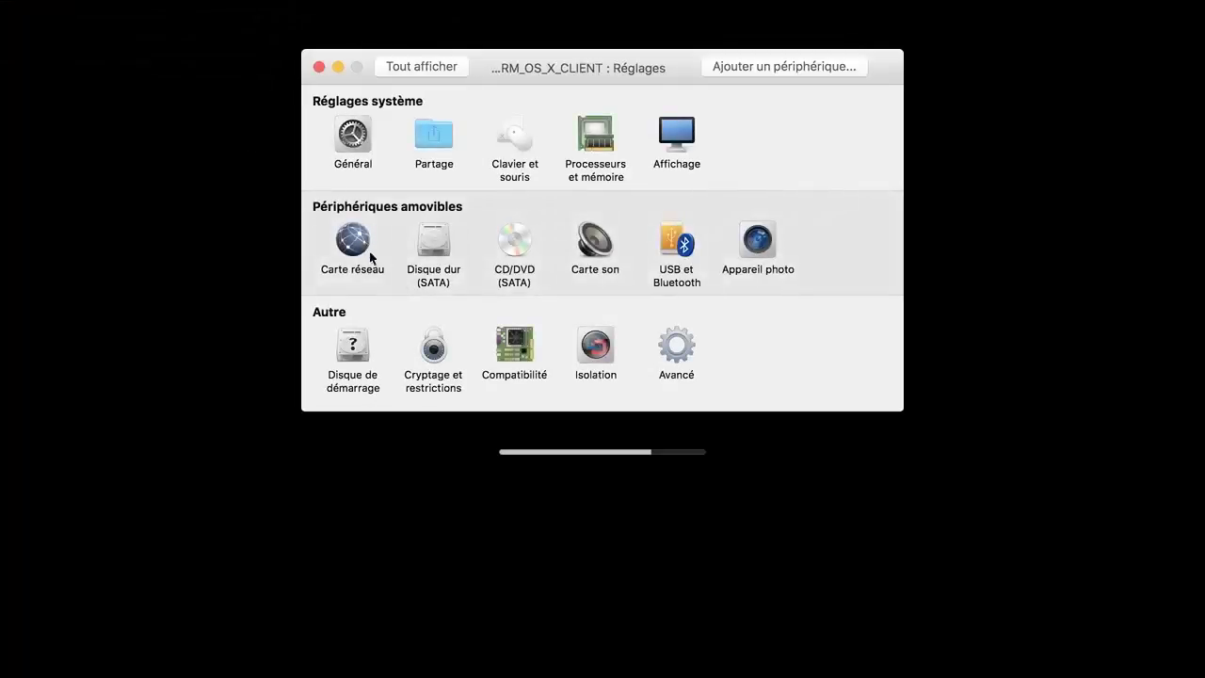
{"action": "left_click", "coordinate": [358, 246]}
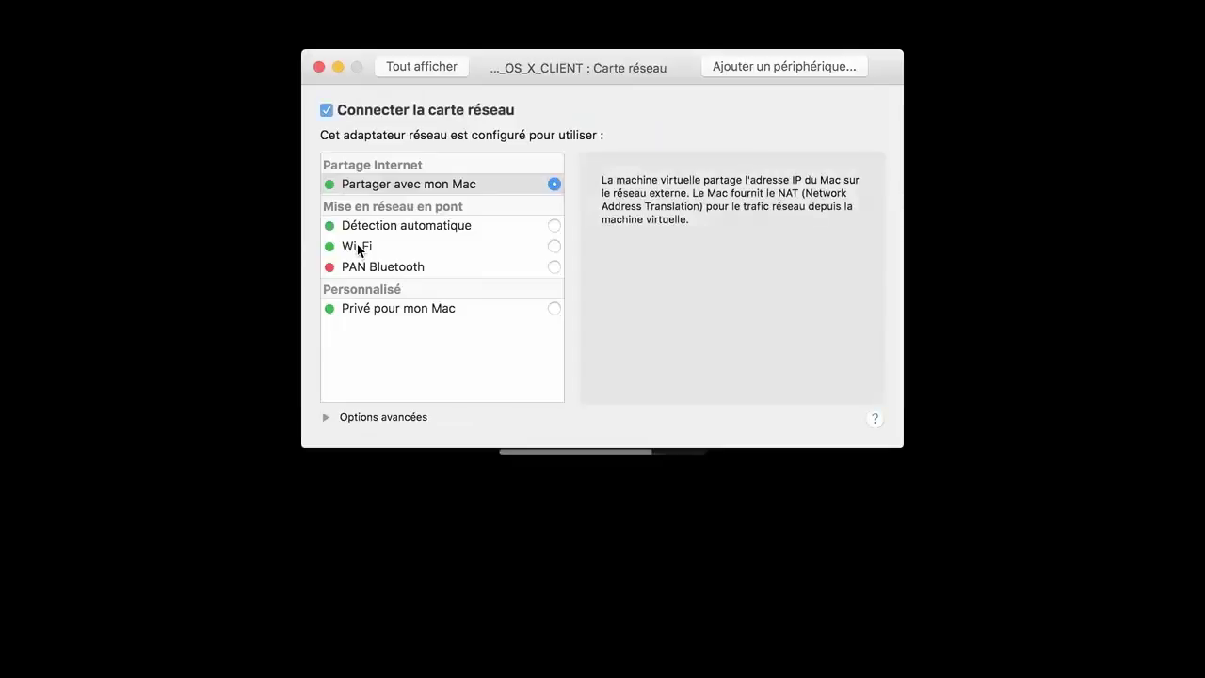
{"action": "left_click", "coordinate": [411, 67]}
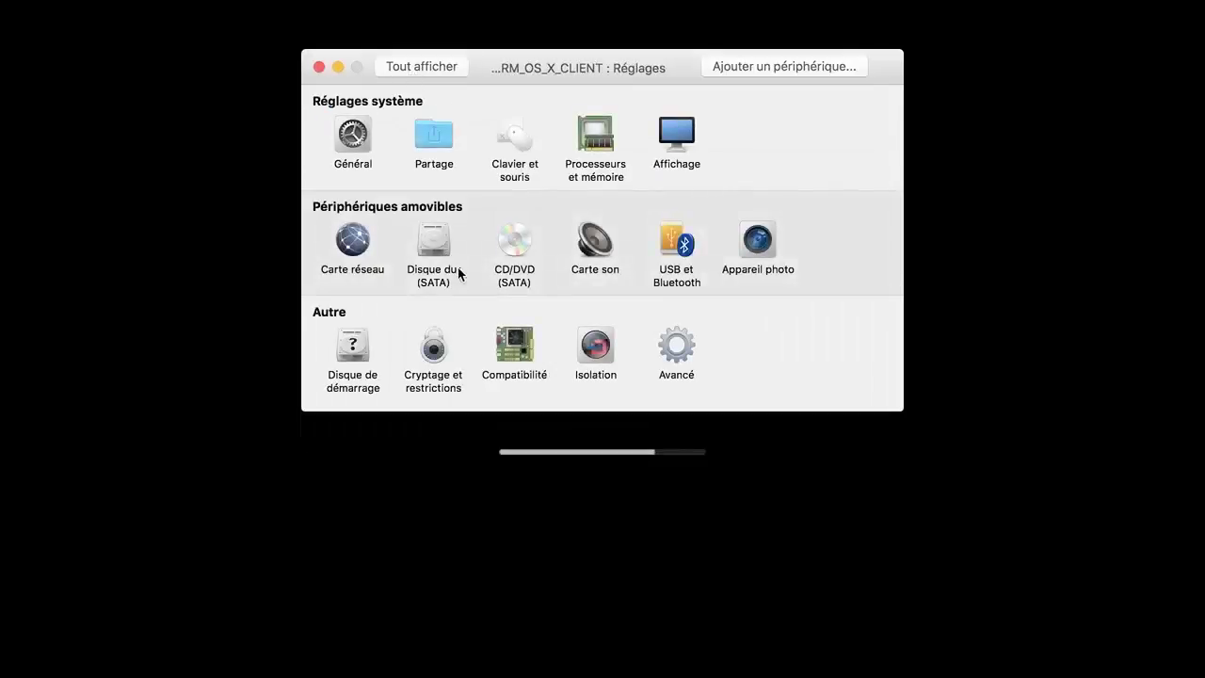
{"action": "left_click", "coordinate": [358, 247]}
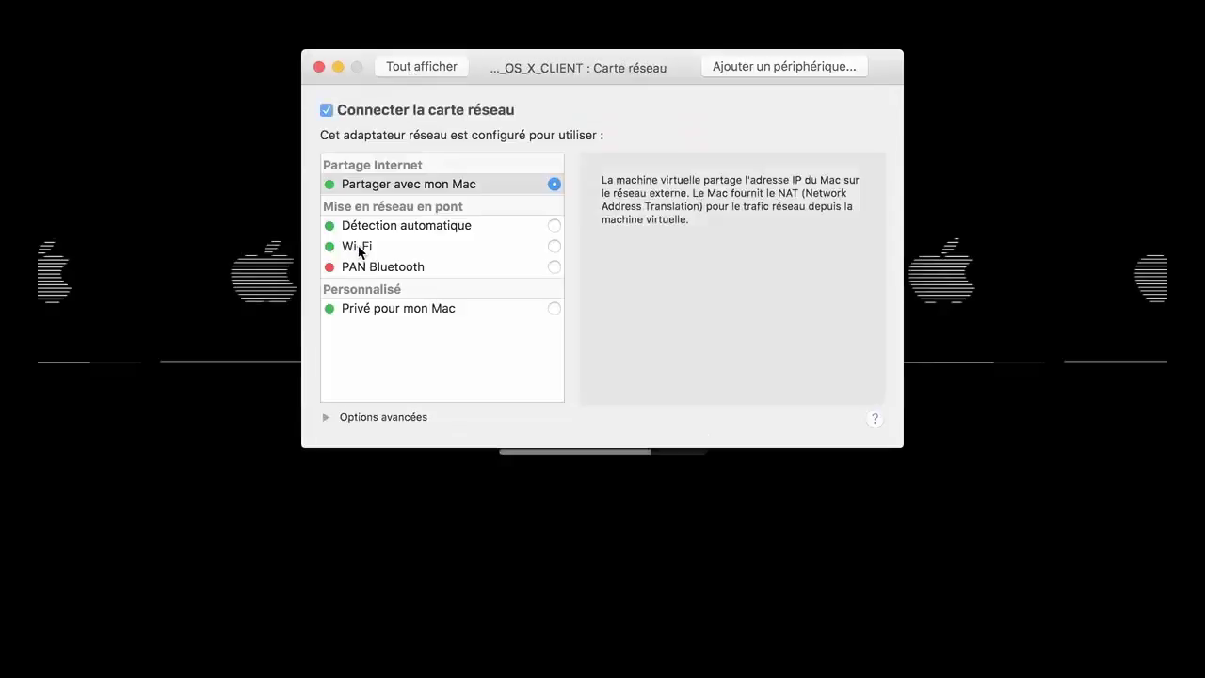
{"action": "left_click", "coordinate": [325, 417]}
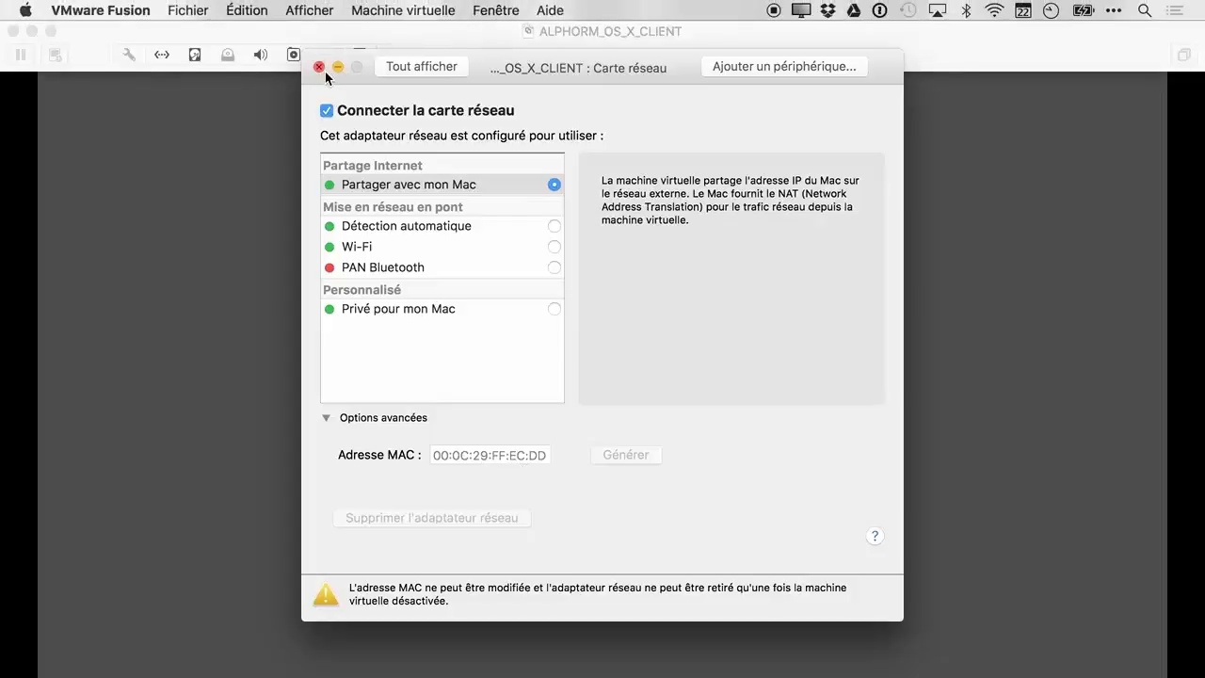
{"action": "left_click", "coordinate": [320, 68]}
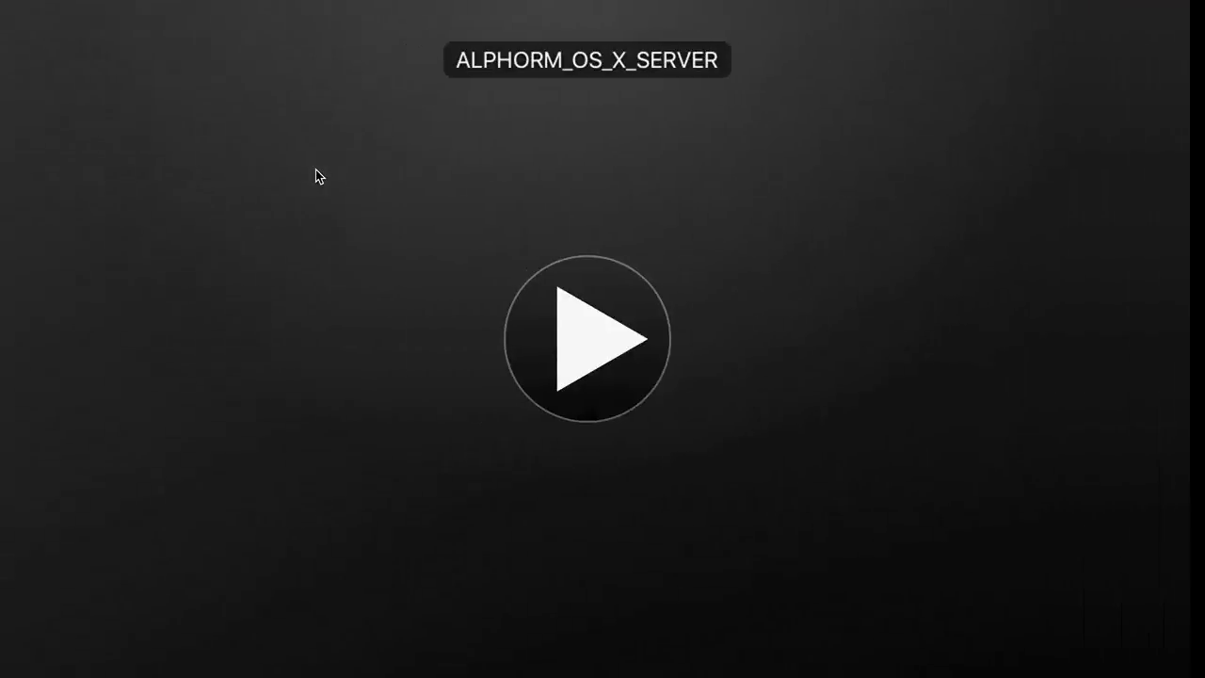
Check the MAC address of the ALPHORM_OS_X_SERVER machine's network adapter for comparison, and close its settings.
{"action": "mouse_move", "coordinate": [317, 3]}
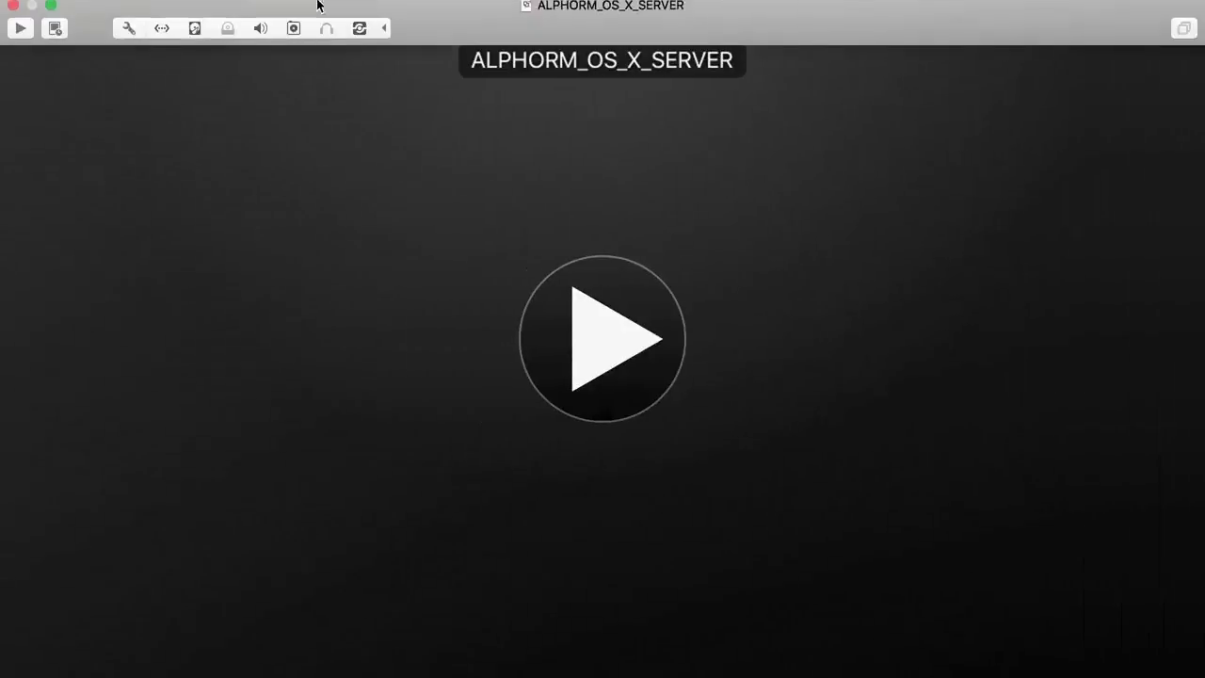
{"action": "left_click", "coordinate": [132, 57]}
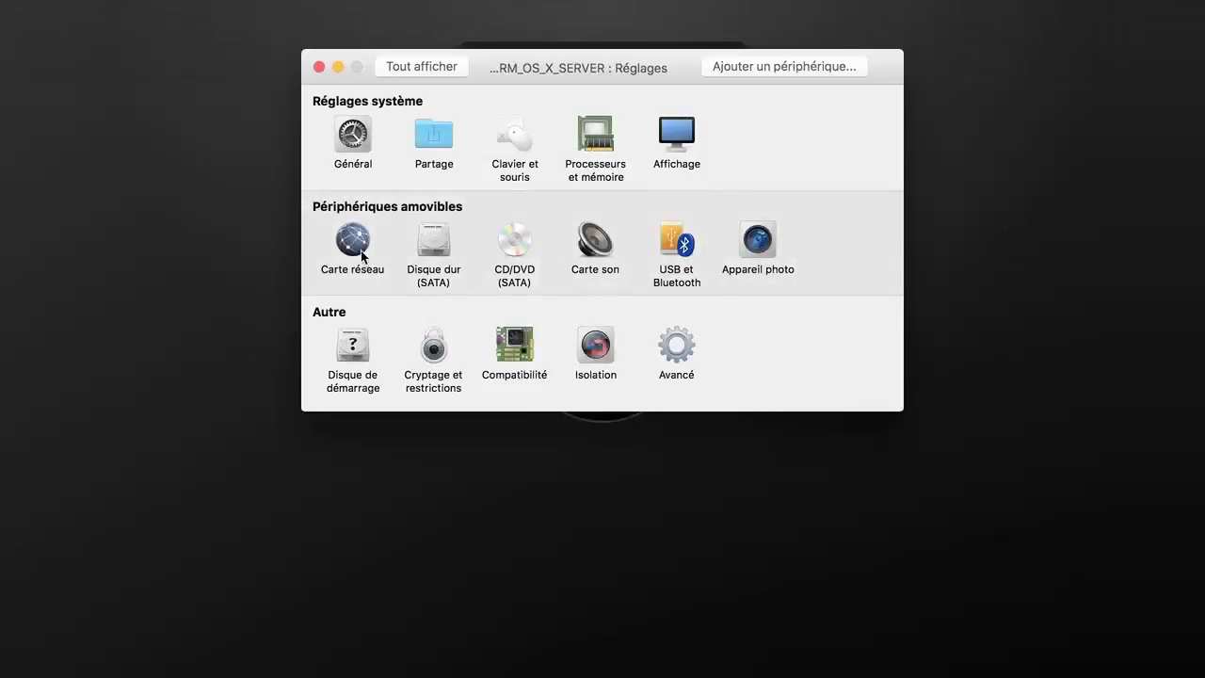
{"action": "left_click", "coordinate": [361, 256]}
{"action": "left_click", "coordinate": [325, 417]}
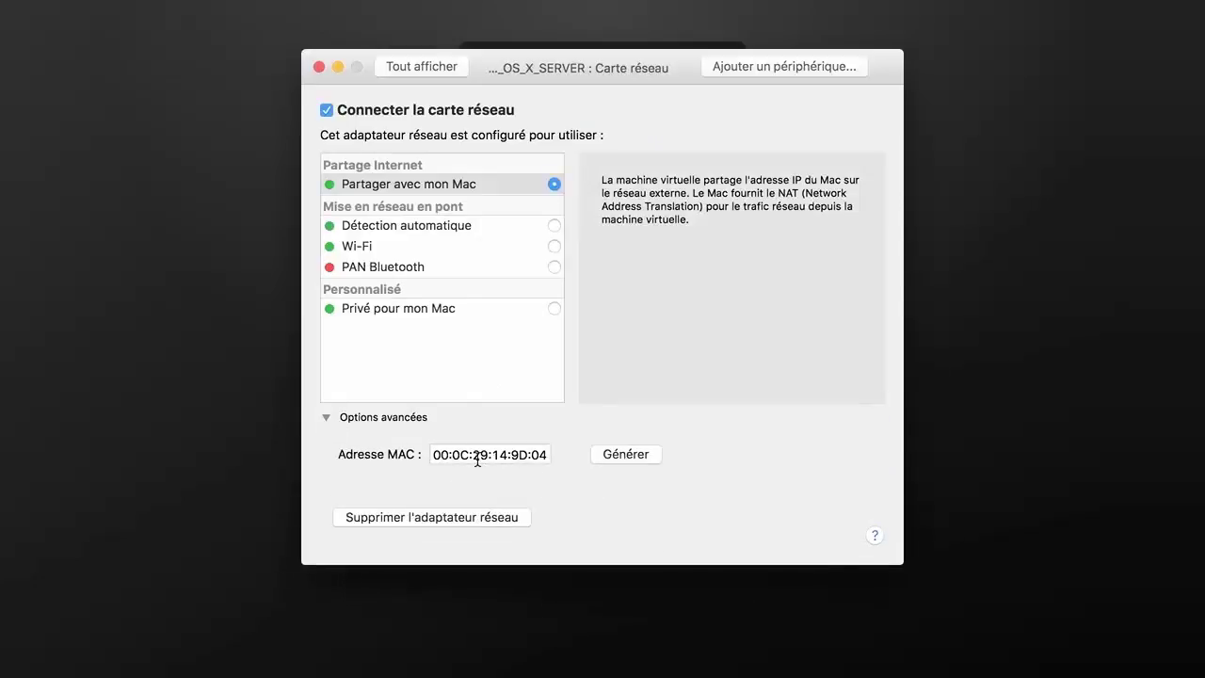
{"action": "left_click", "coordinate": [325, 417]}
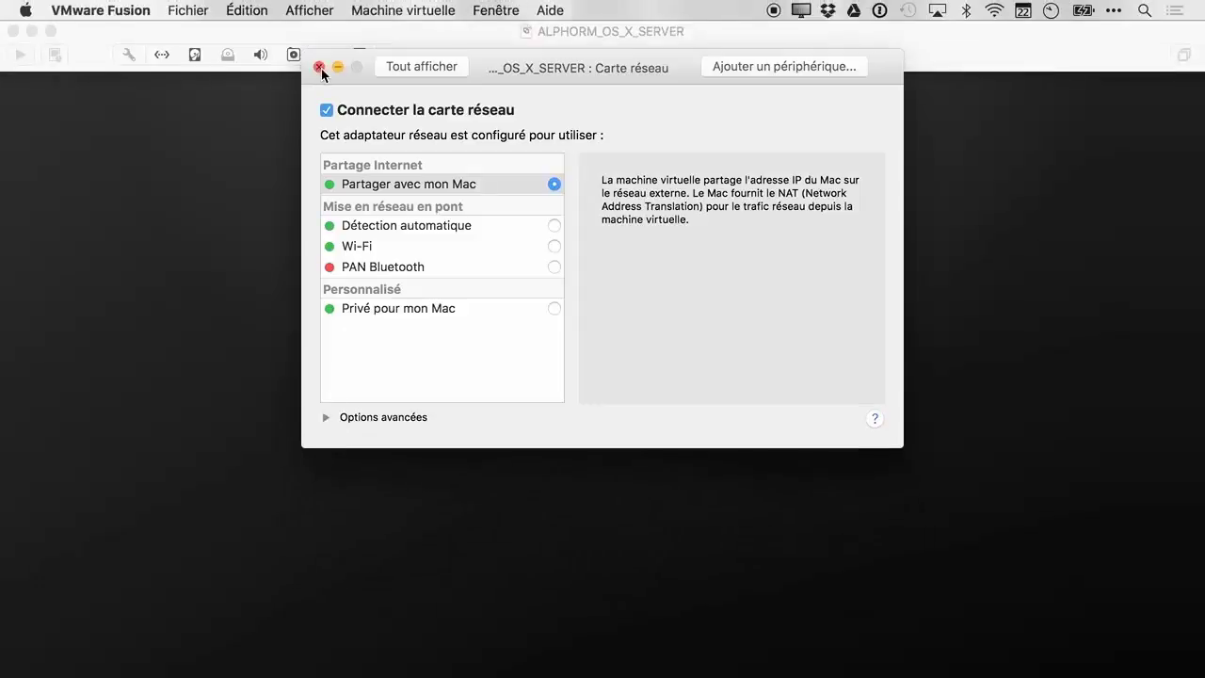
{"action": "left_click", "coordinate": [319, 67]}
Return to the client machine and log in to the local administrator account with its password.
{"action": "key", "text": "ctrl+Right"}
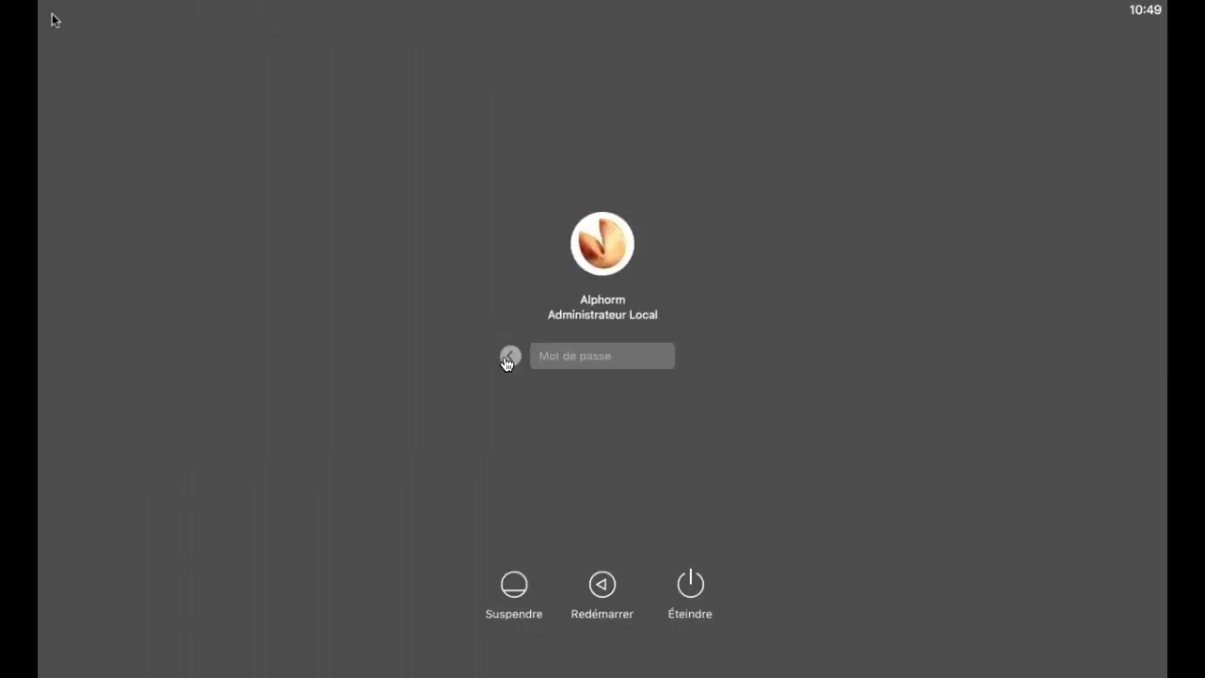
{"action": "type", "text": "••••••••"}
{"action": "key", "text": "Return"}
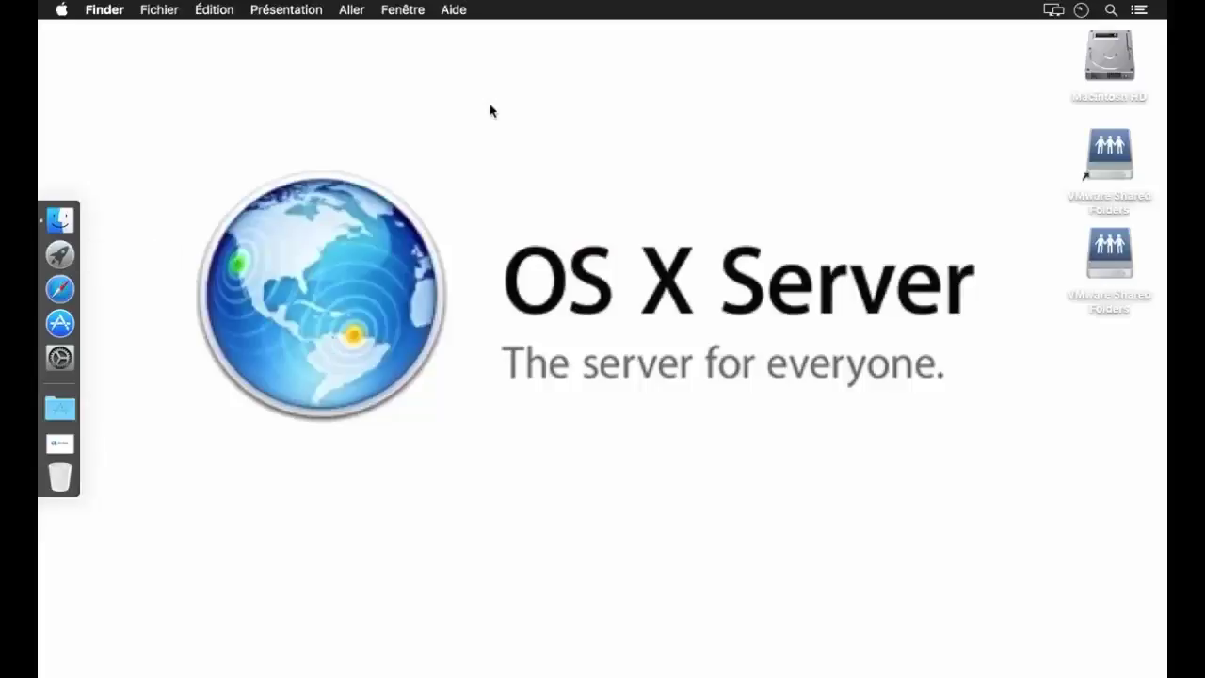
{"action": "key", "text": "ctrl+Up"}
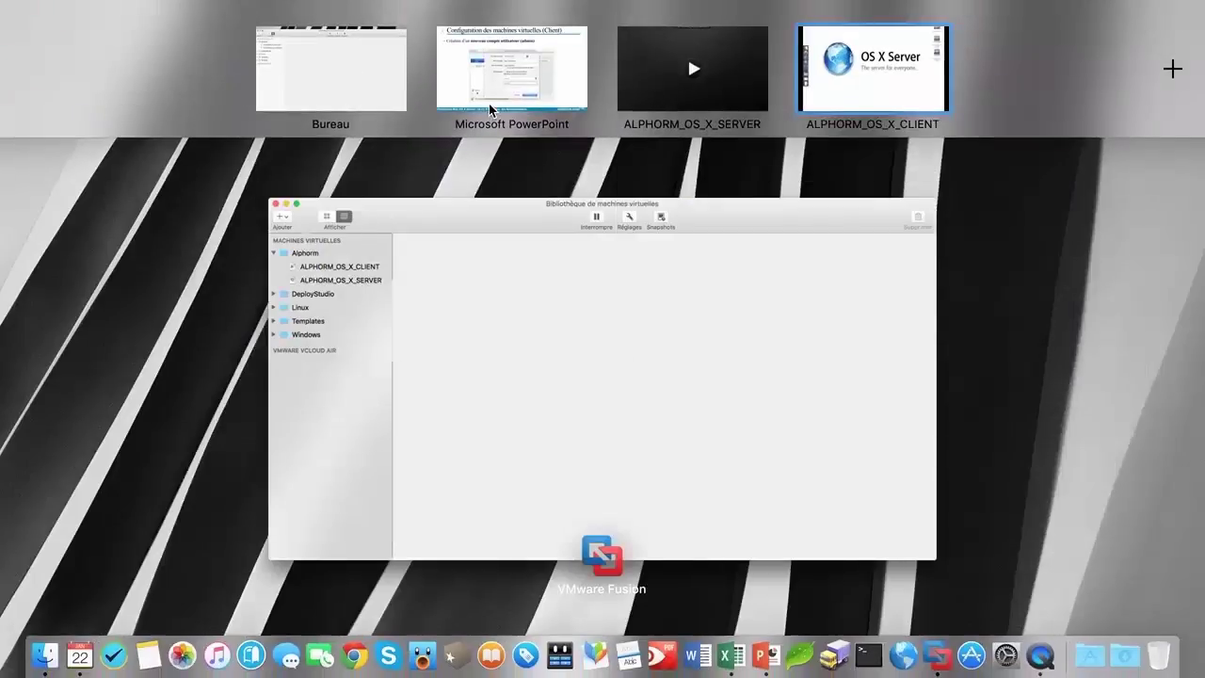
{"action": "left_click", "coordinate": [872, 91]}
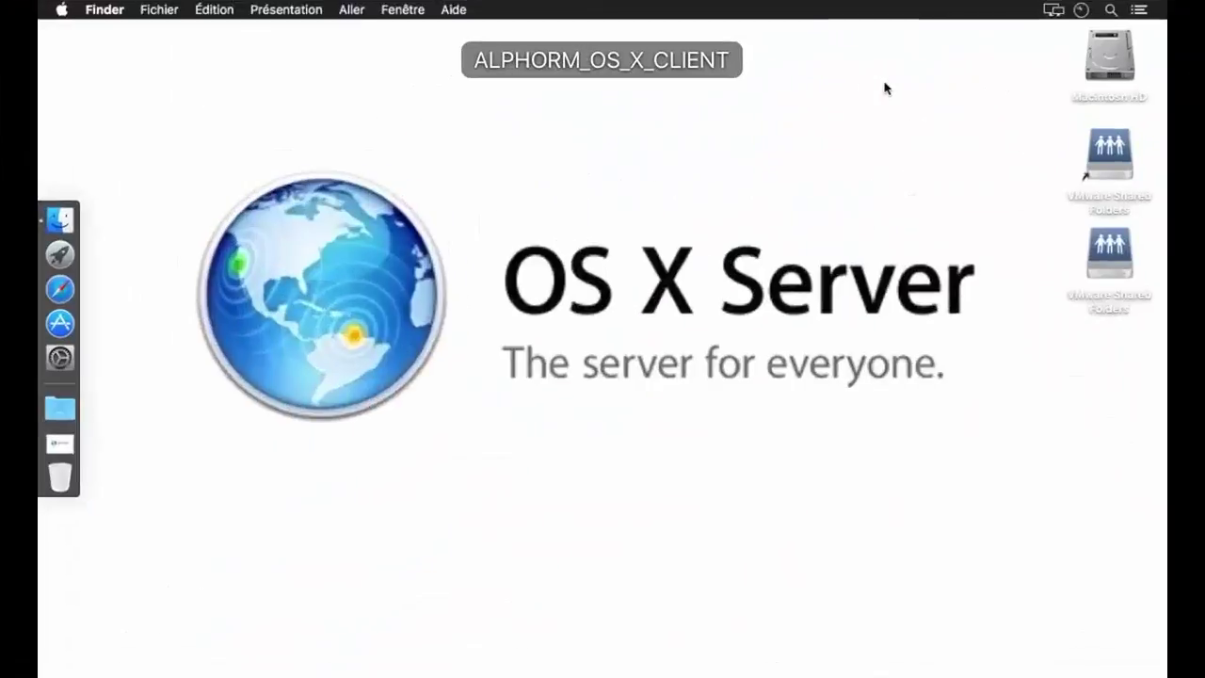
{"action": "left_click", "coordinate": [63, 292]}
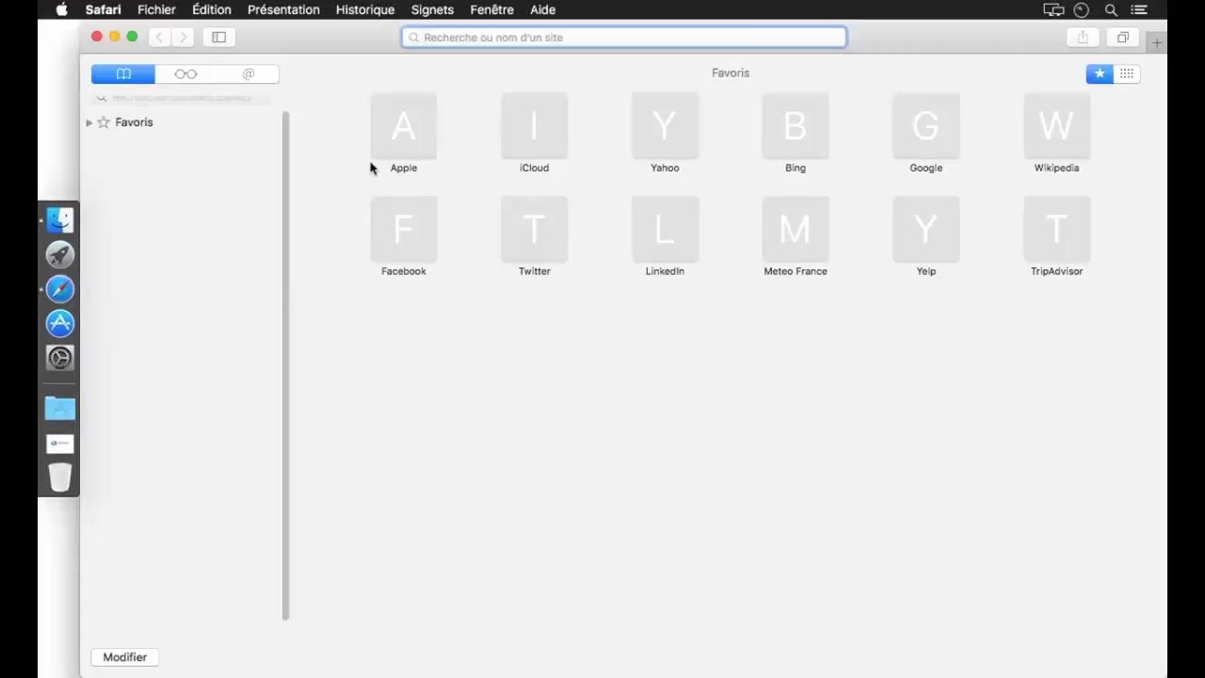
{"action": "left_click", "coordinate": [96, 37]}
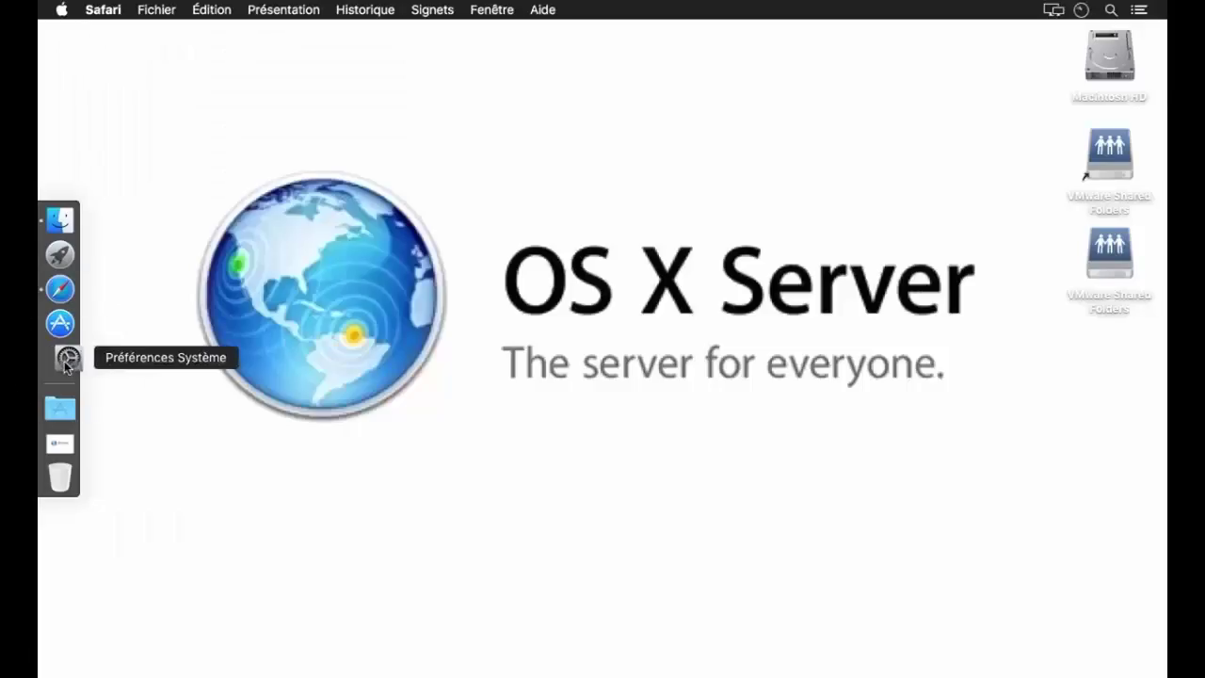
Set the client's desktop picture to Parc national de Yosemite and close System Preferences.
{"action": "left_click", "coordinate": [66, 362]}
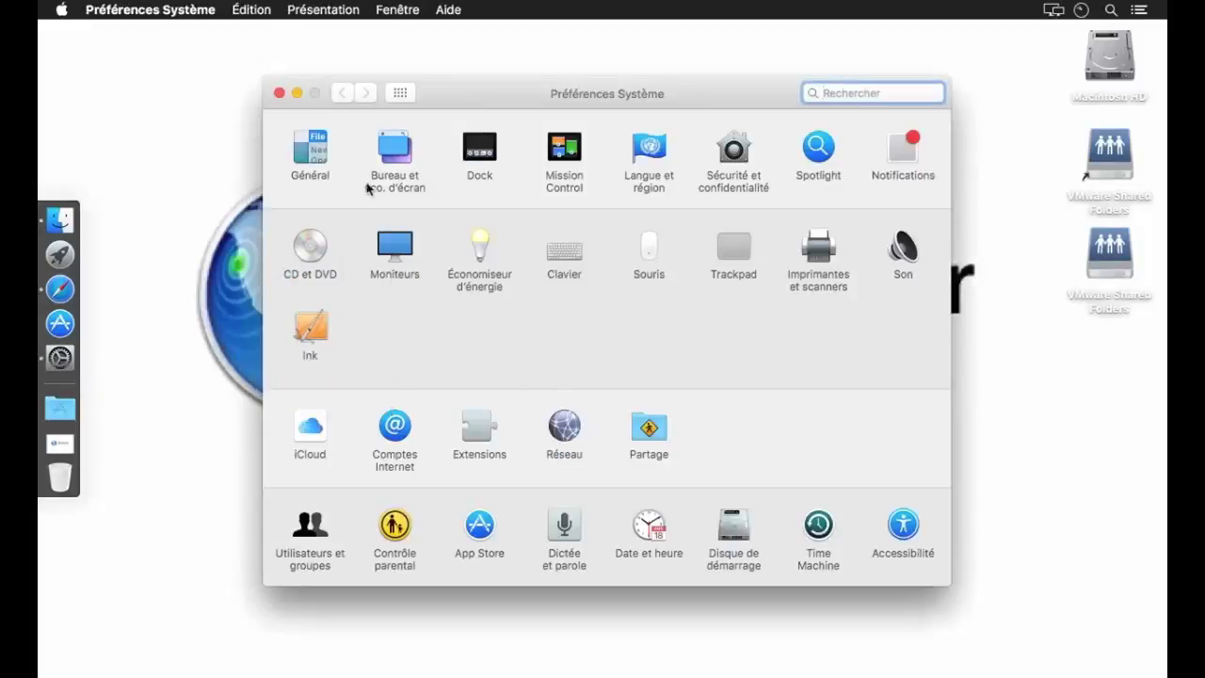
{"action": "left_click", "coordinate": [391, 149]}
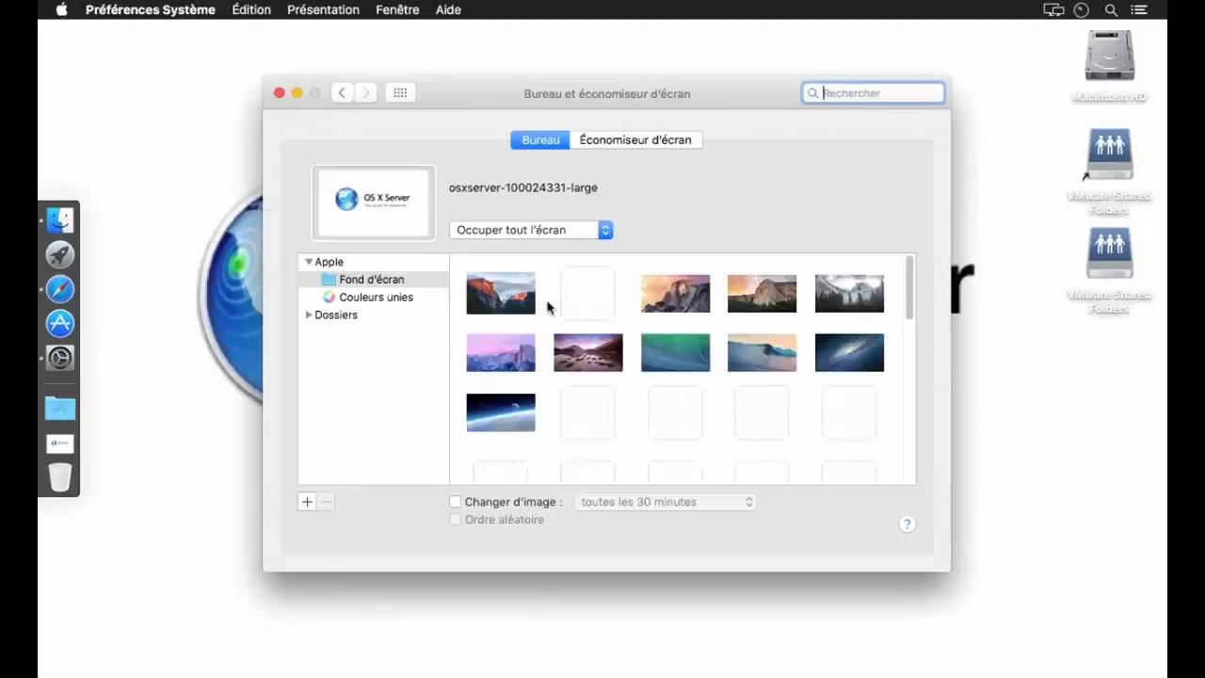
{"action": "scroll", "coordinate": [676, 378], "scroll_direction": "down", "scroll_amount": 3}
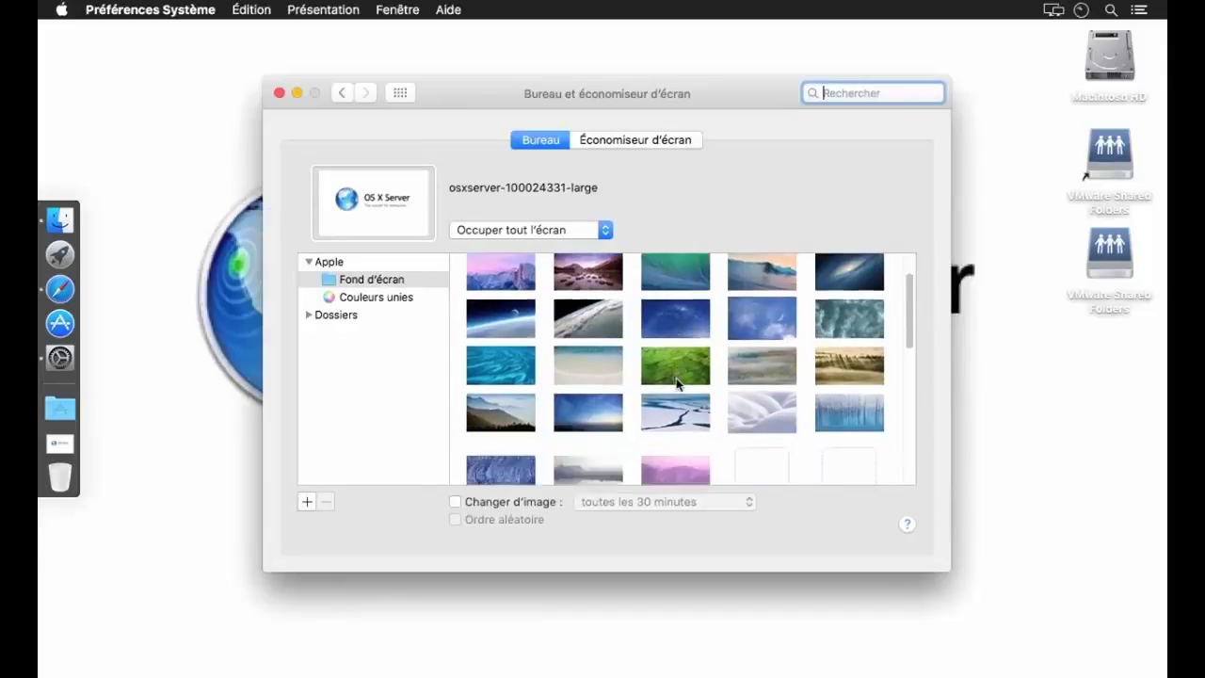
{"action": "scroll", "coordinate": [676, 380], "scroll_direction": "down", "scroll_amount": 10}
{"action": "scroll", "coordinate": [676, 383], "scroll_direction": "up", "scroll_amount": 12}
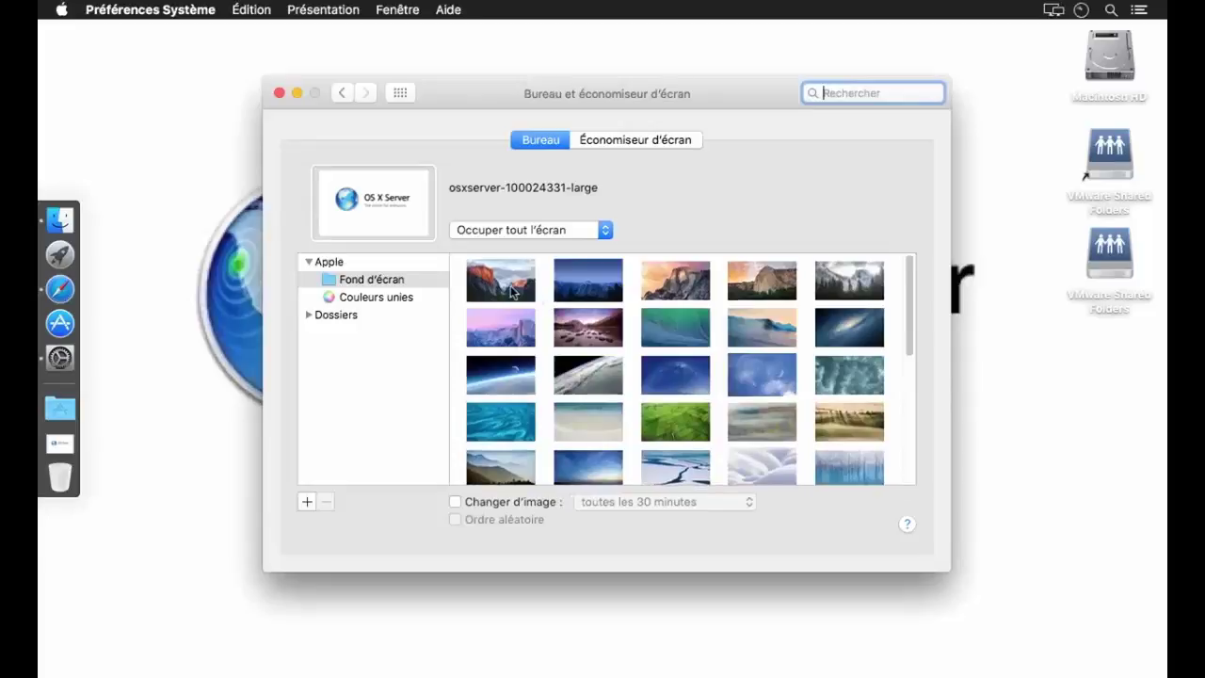
{"action": "left_click", "coordinate": [648, 291]}
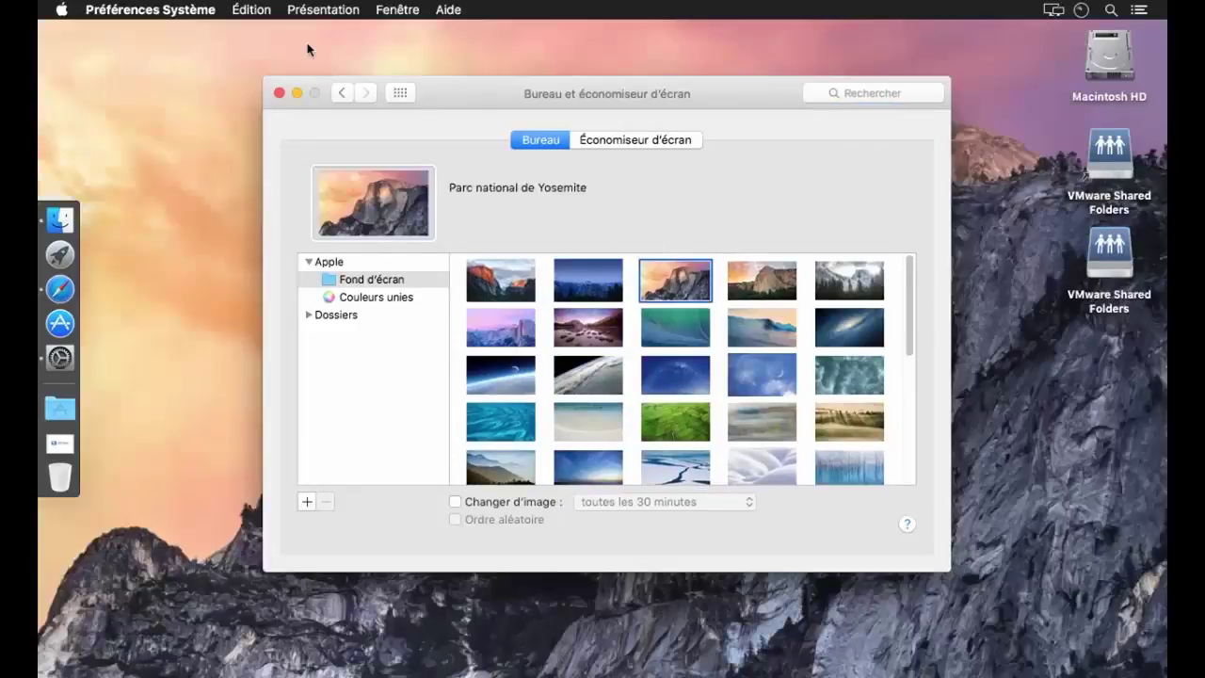
{"action": "left_click", "coordinate": [280, 92]}
Move osxserver-100024331-large.jpg from the Téléchargements folder to the trash and close the folder window.
{"action": "left_click", "coordinate": [60, 443]}
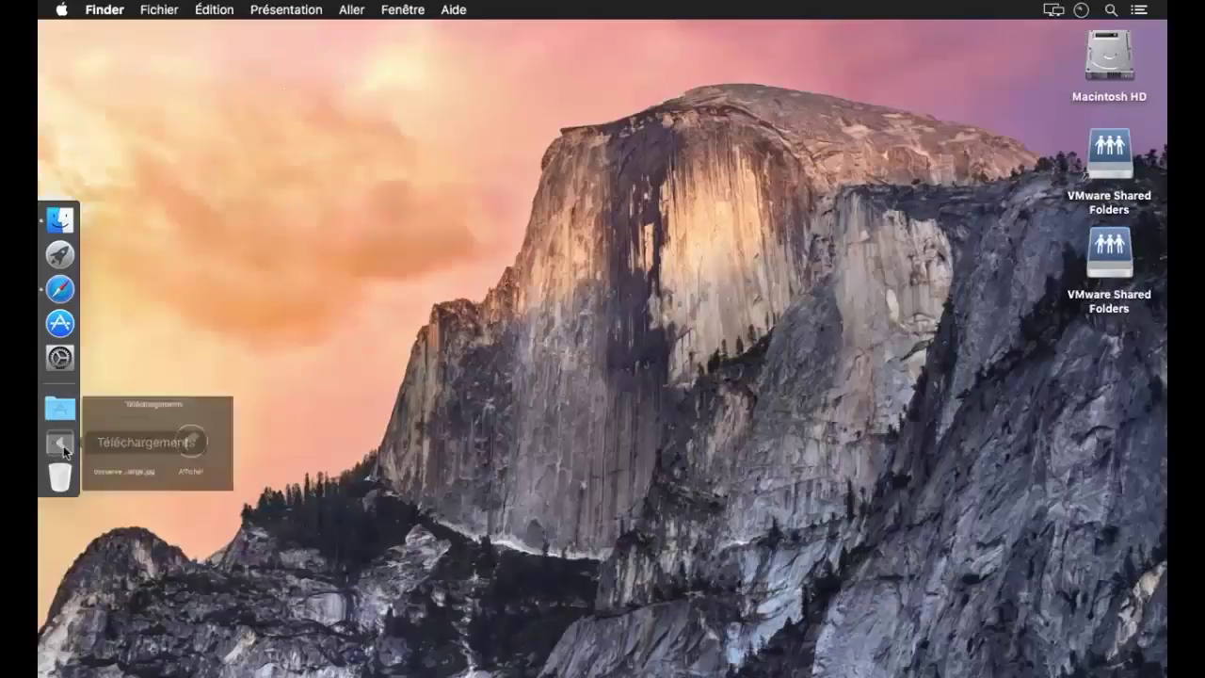
{"action": "left_click", "coordinate": [274, 440]}
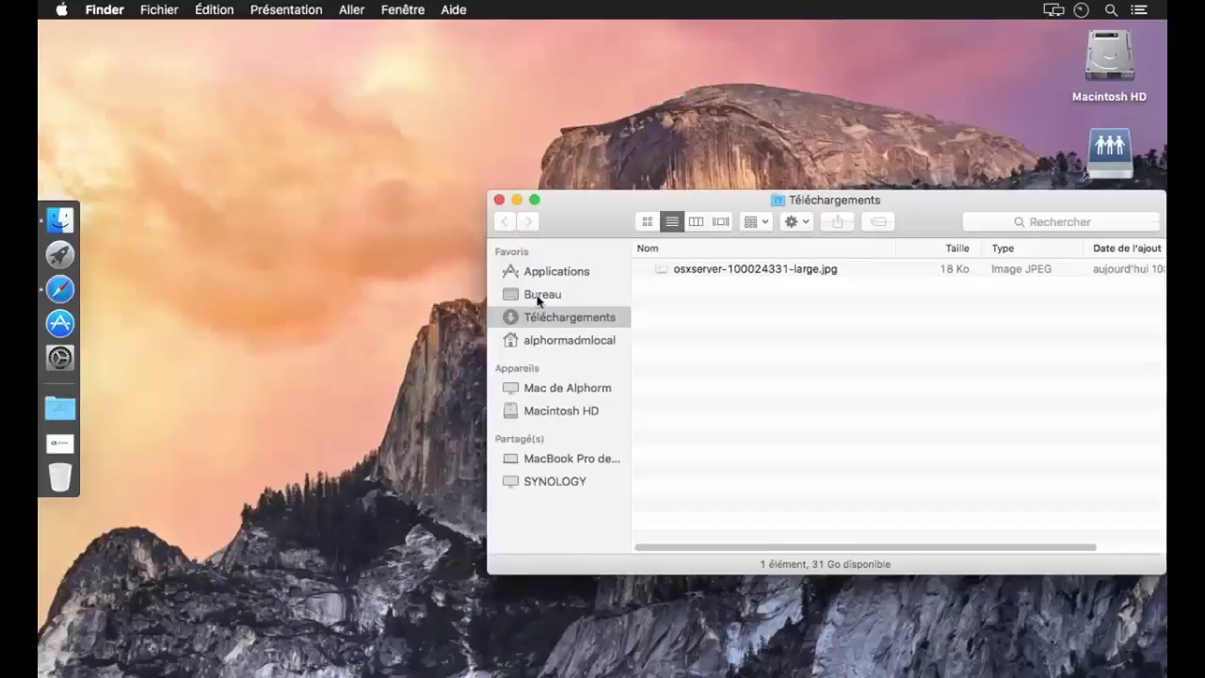
{"action": "left_click", "coordinate": [710, 275]}
{"action": "key", "text": "super+BackSpace"}
{"action": "key", "text": "super+w"}
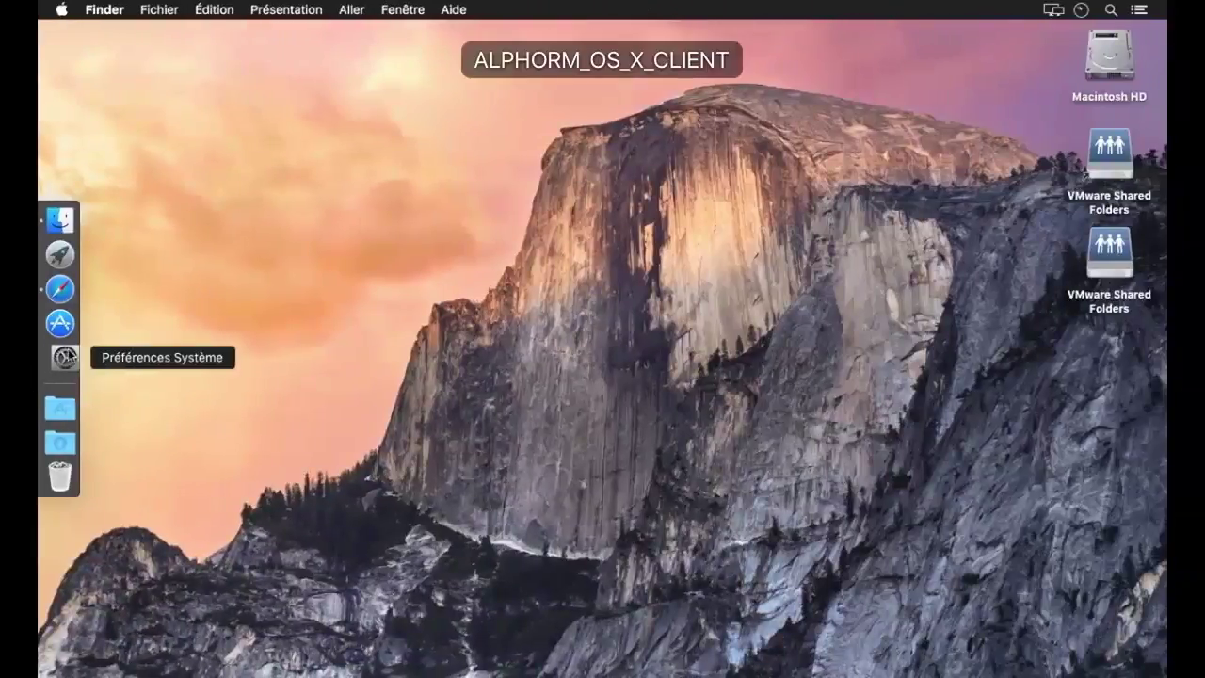
Open the Utilisateurs et groupes preferences and unlock them with the local administrator's password.
{"action": "left_click", "coordinate": [64, 357]}
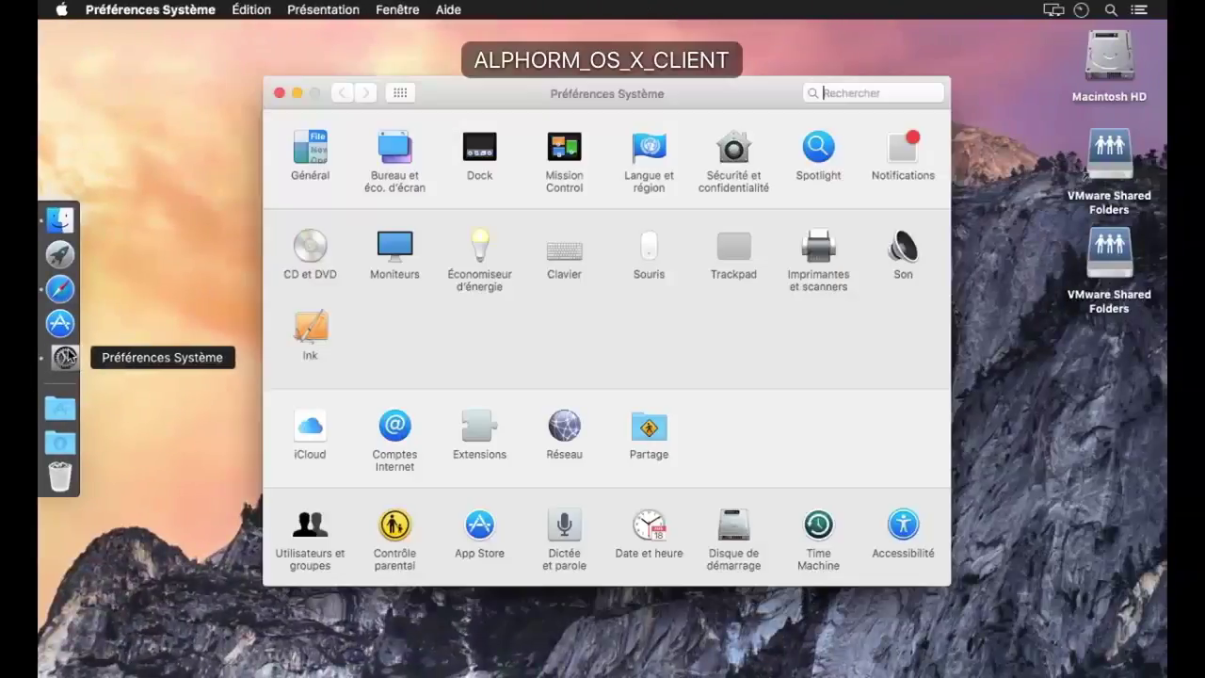
{"action": "left_click", "coordinate": [310, 527]}
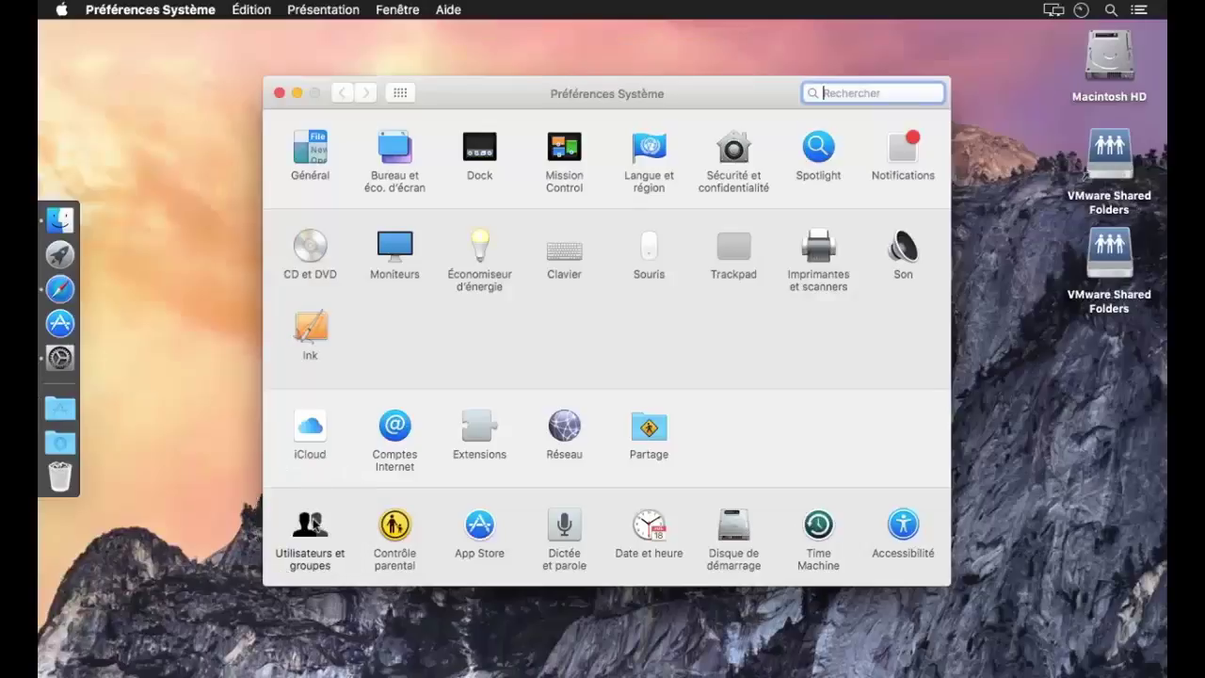
{"action": "left_click", "coordinate": [295, 478]}
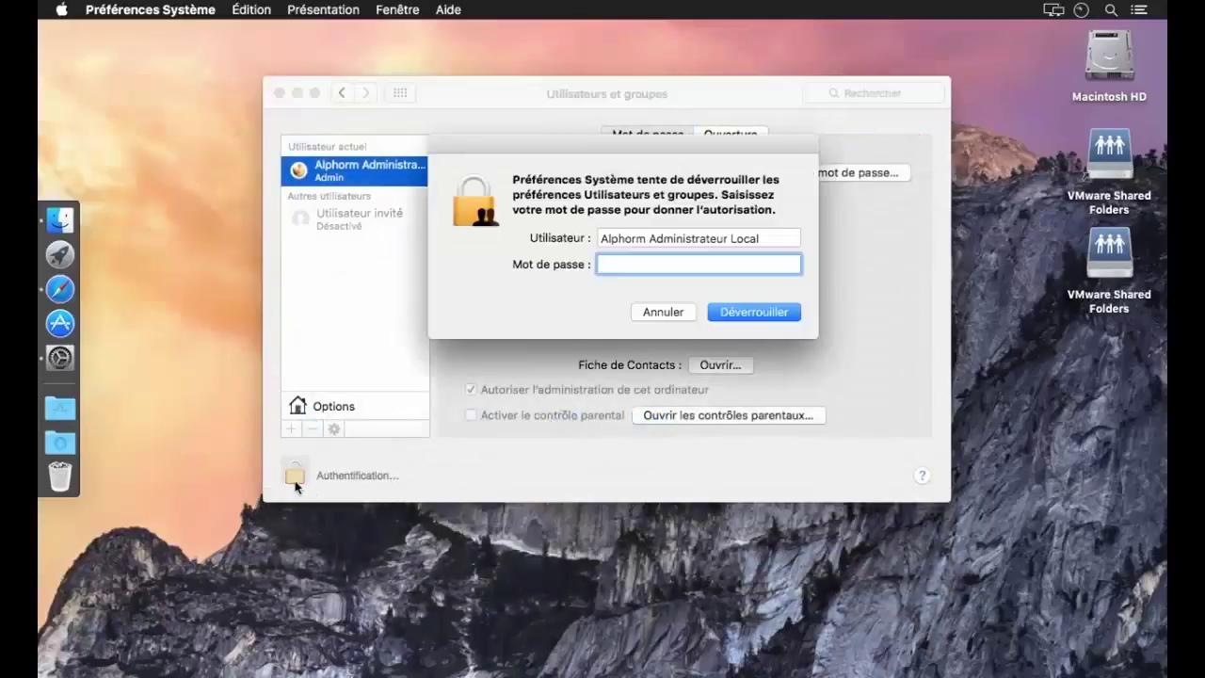
{"action": "key", "text": "Return"}
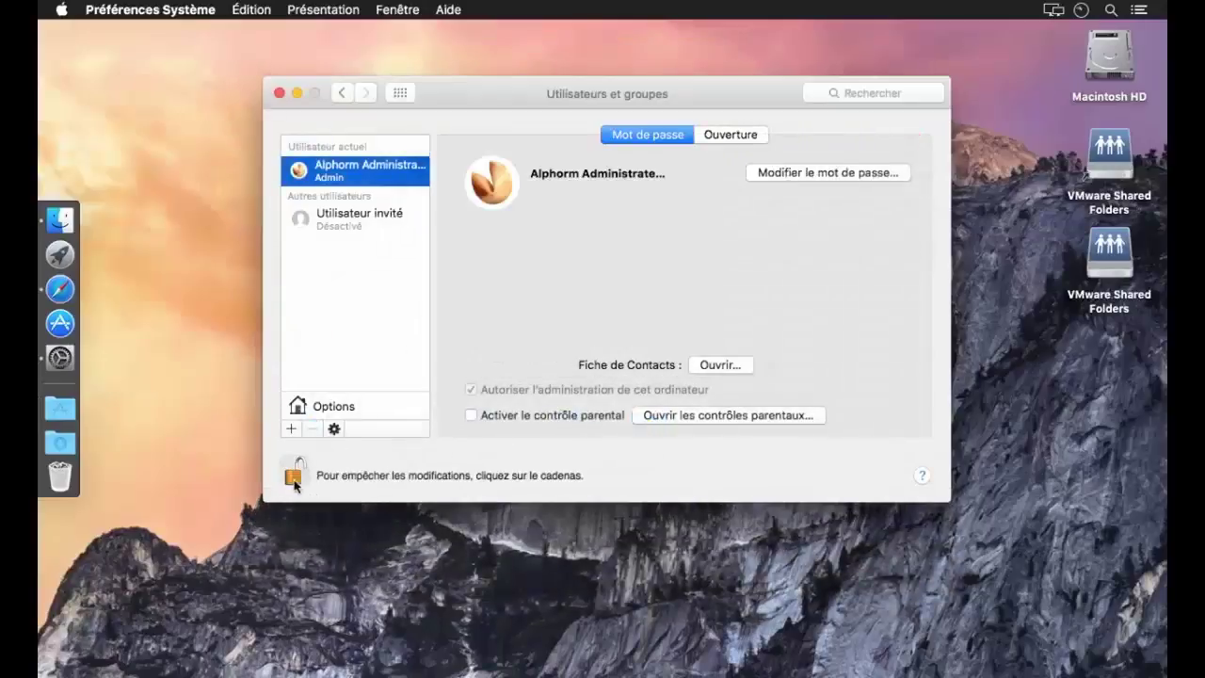
Start a new Administrateur account with the full name User Local Admin and the account name userlocaladmin.
{"action": "left_click", "coordinate": [291, 429]}
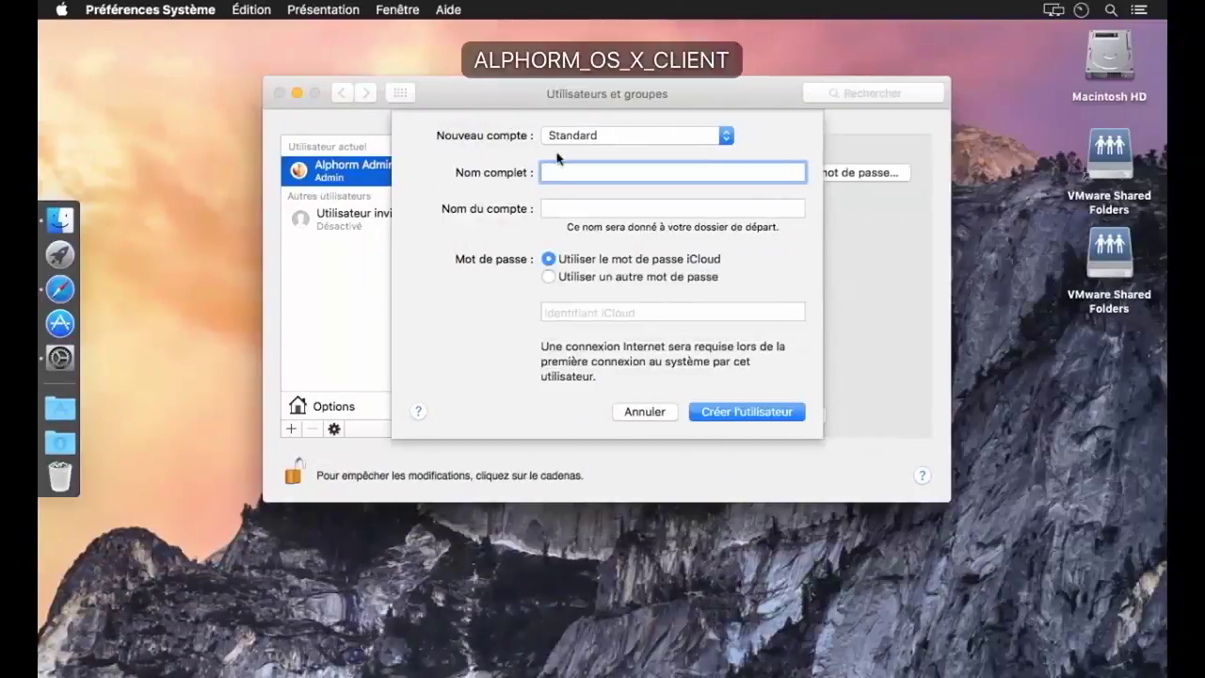
{"action": "type", "text": "User loc"}
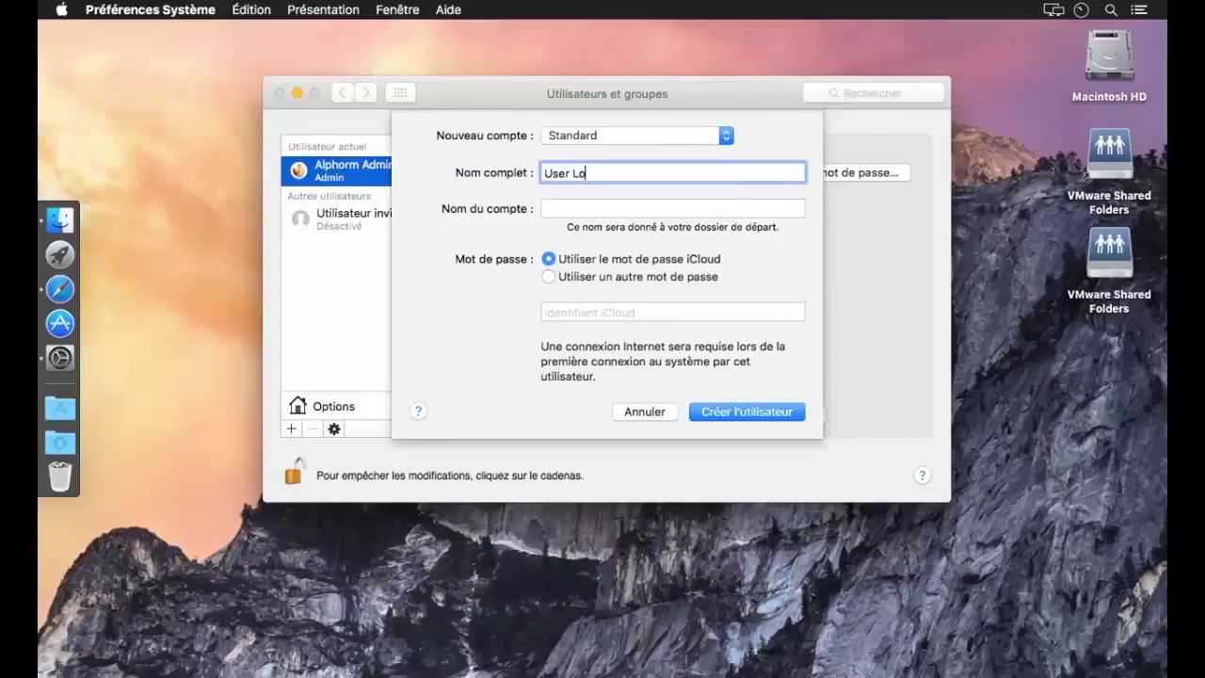
{"action": "type", "text": "al Admin"}
{"action": "left_click", "coordinate": [592, 135]}
{"action": "left_click", "coordinate": [590, 119]}
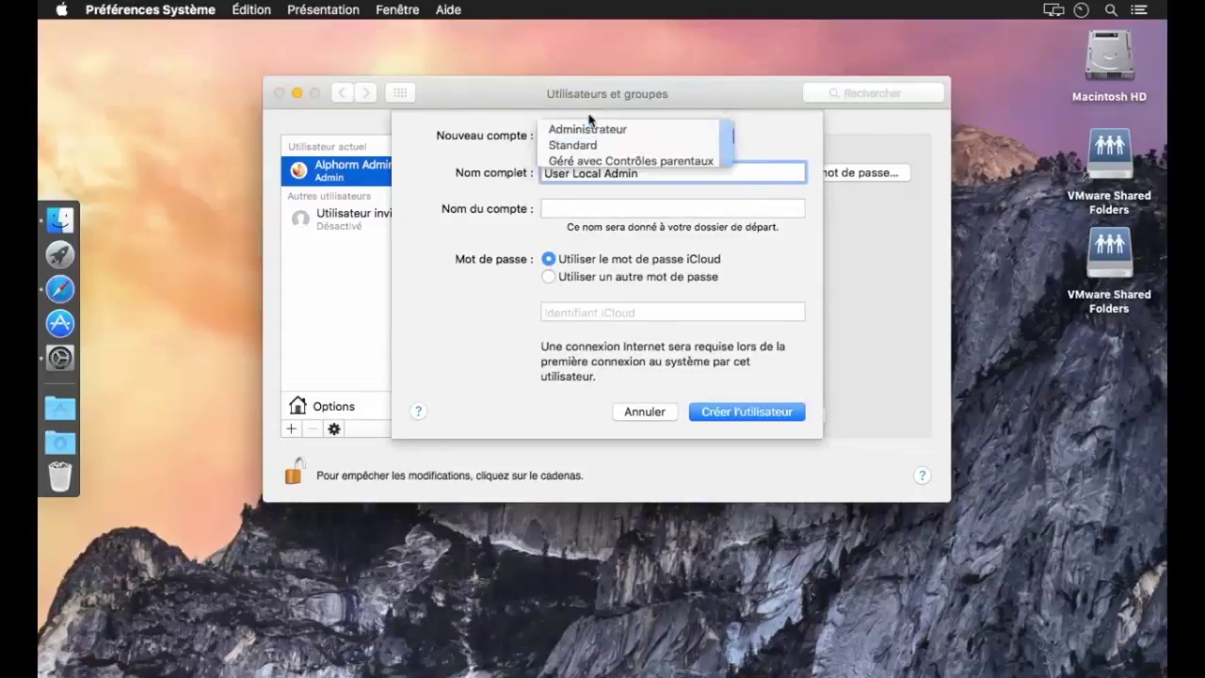
{"action": "left_click", "coordinate": [573, 207]}
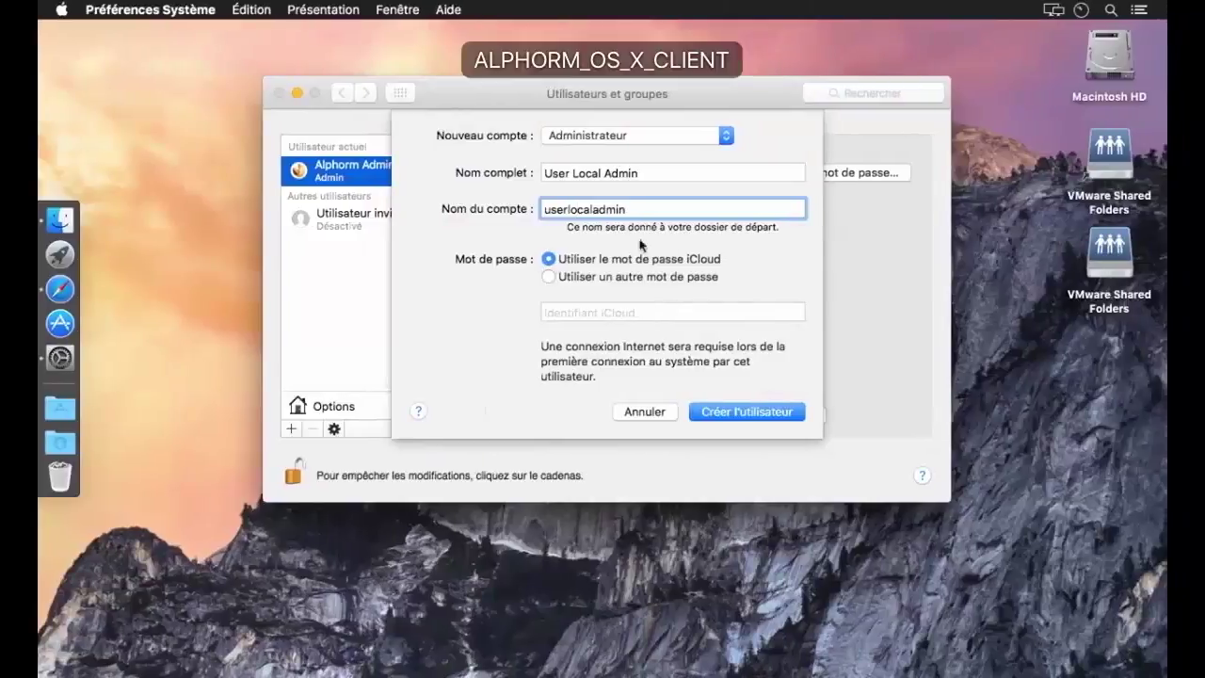
Give the account its own password instead of the iCloud one, confirm it, create the user and select it in the user list.
{"action": "left_click", "coordinate": [550, 278]}
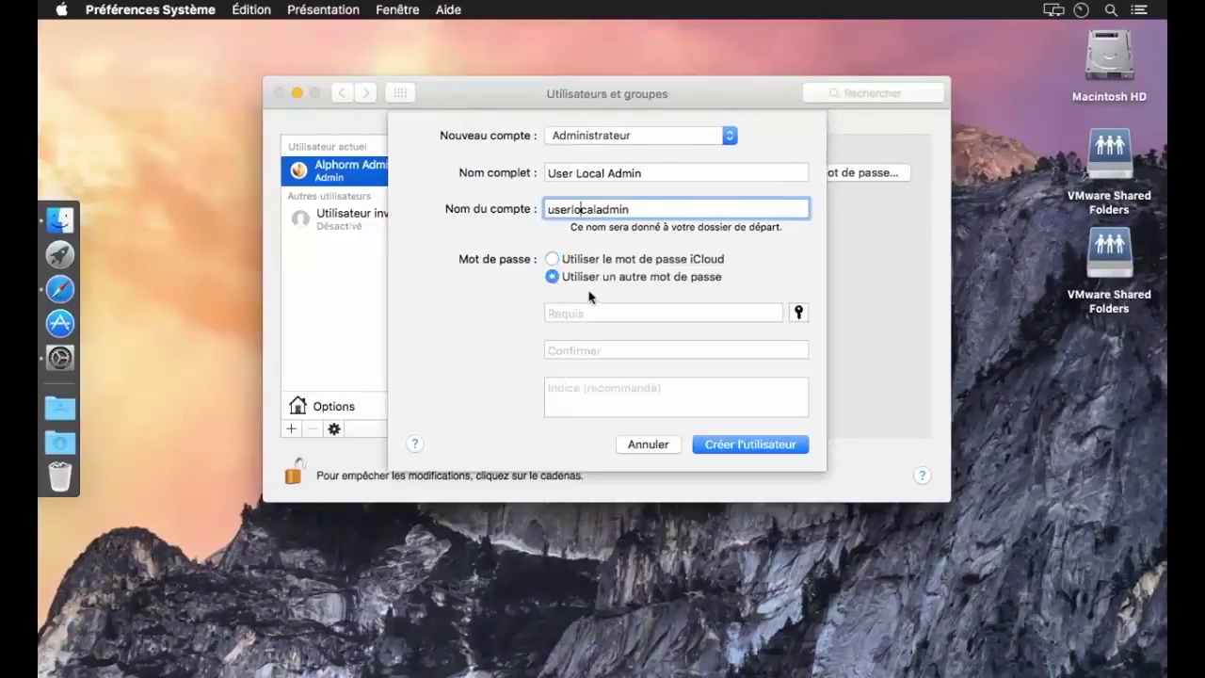
{"action": "left_click", "coordinate": [582, 315]}
{"action": "type", "text": "•••"}
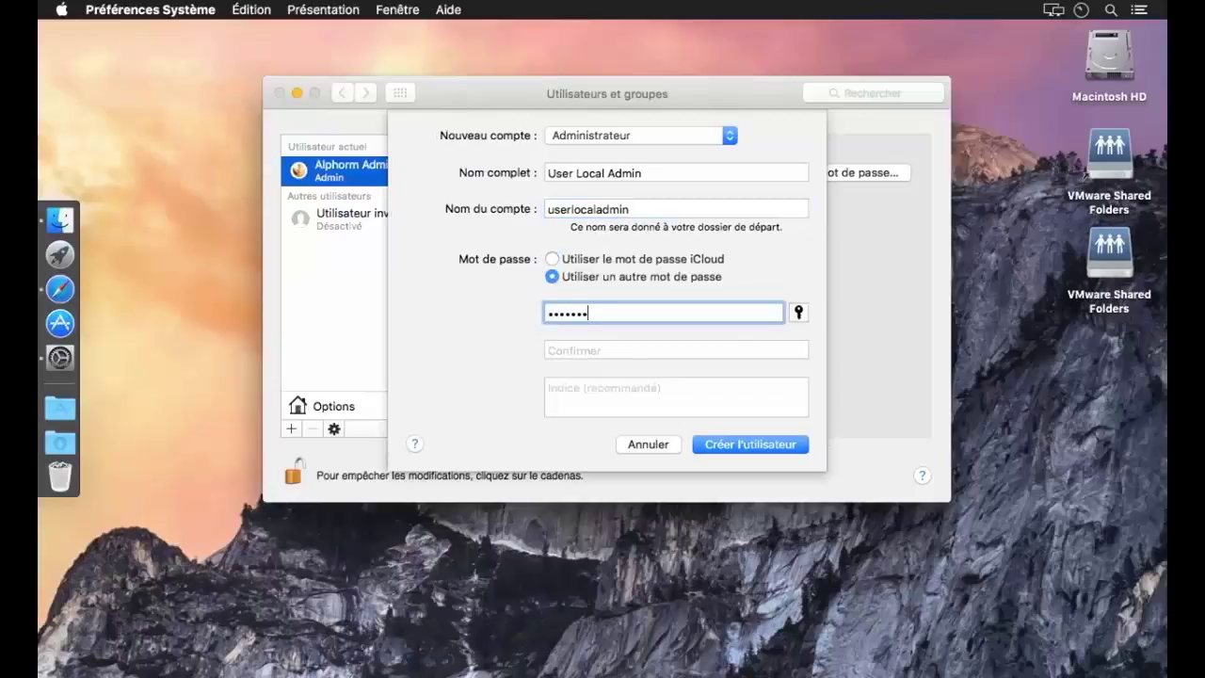
{"action": "key", "text": "Tab"}
{"action": "type", "text": "•••"}
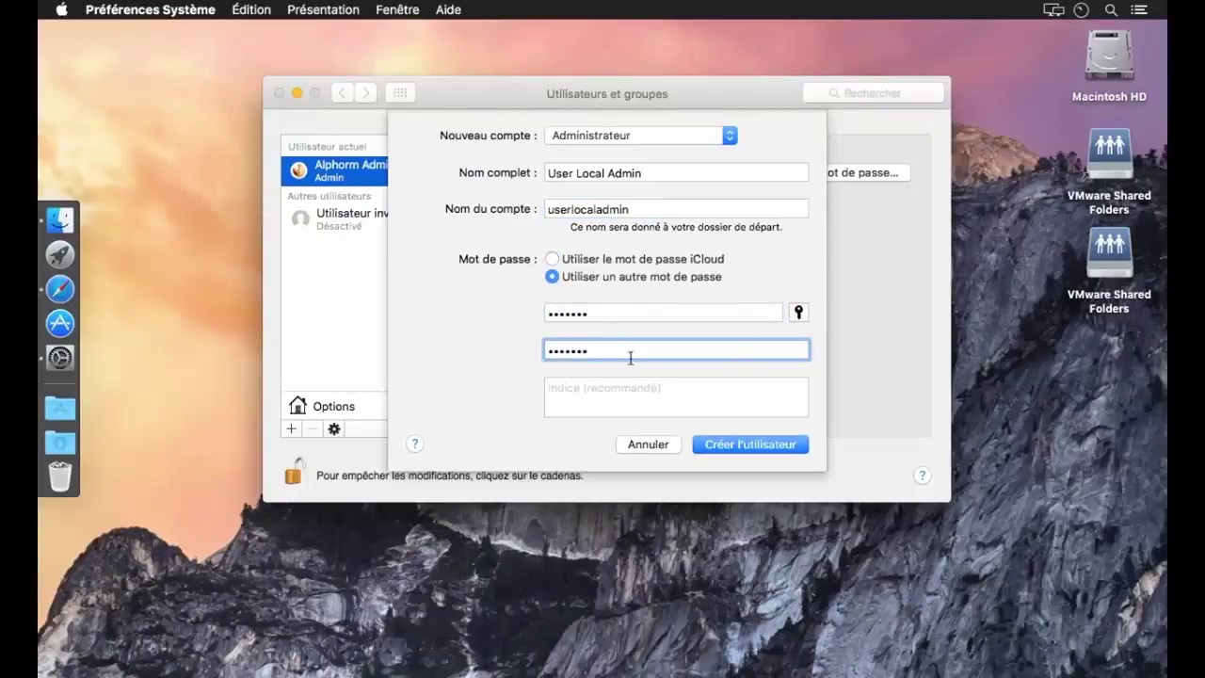
{"action": "left_click", "coordinate": [715, 444]}
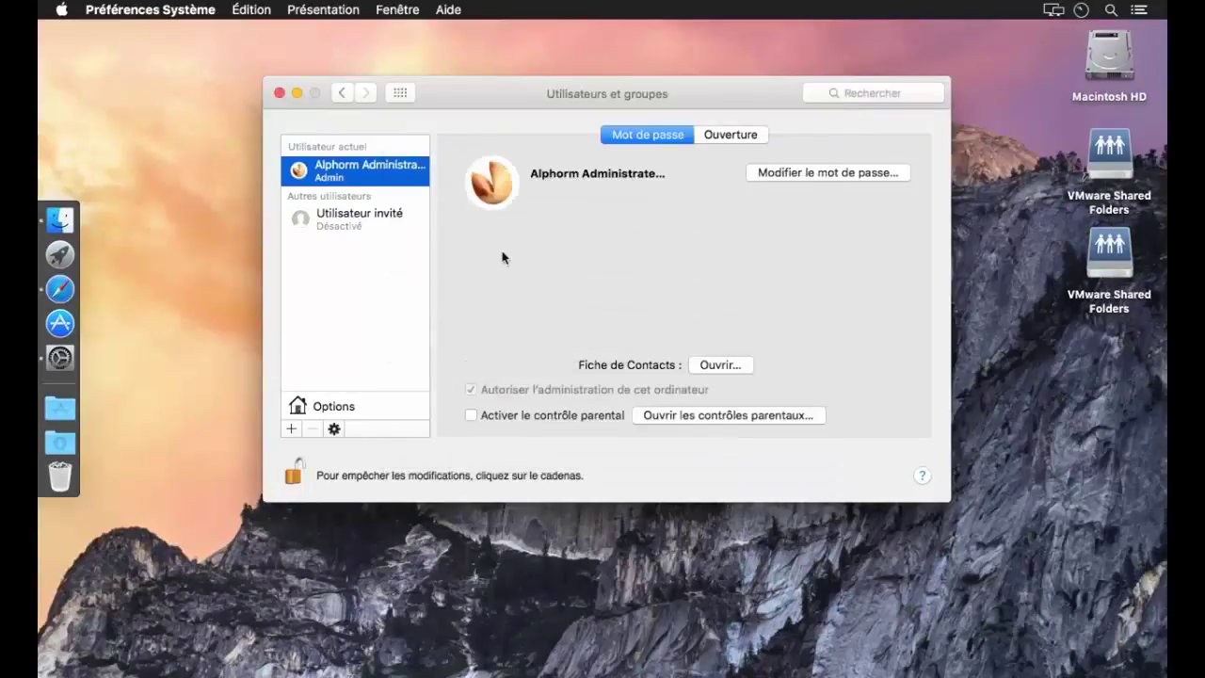
{"action": "left_click", "coordinate": [350, 232]}
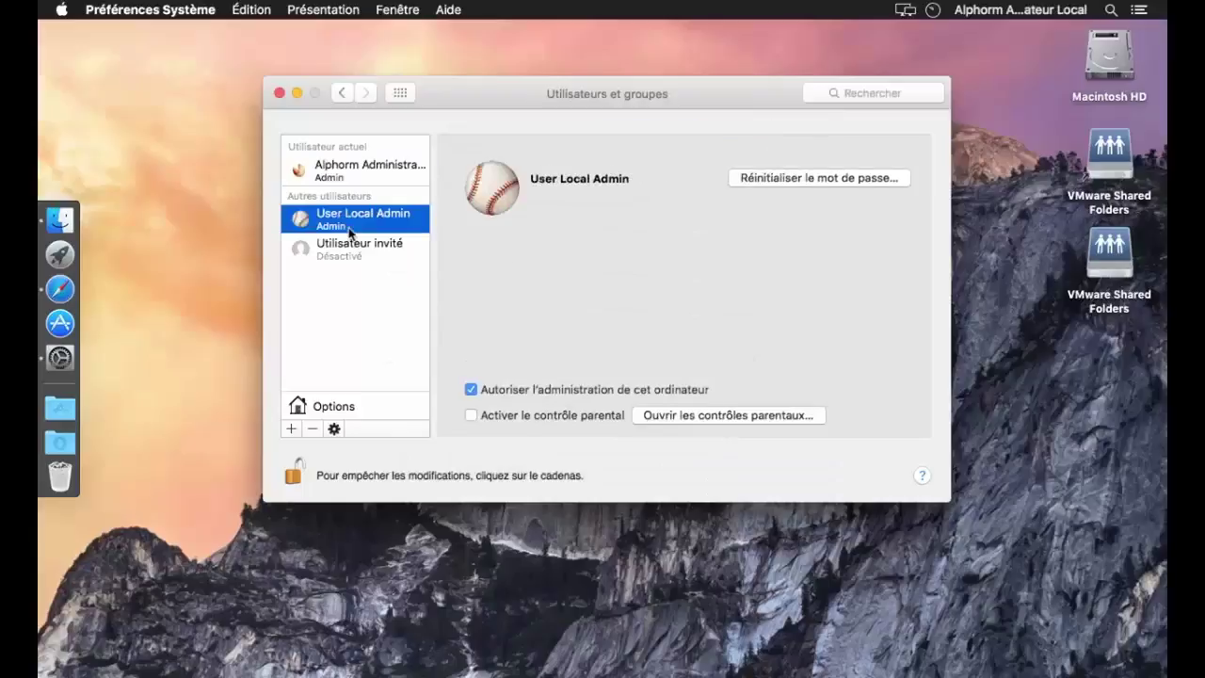
Close System Preferences and log out of the Alphorm Administrateur Local session.
{"action": "left_click", "coordinate": [278, 93]}
{"action": "left_click", "coordinate": [64, 10]}
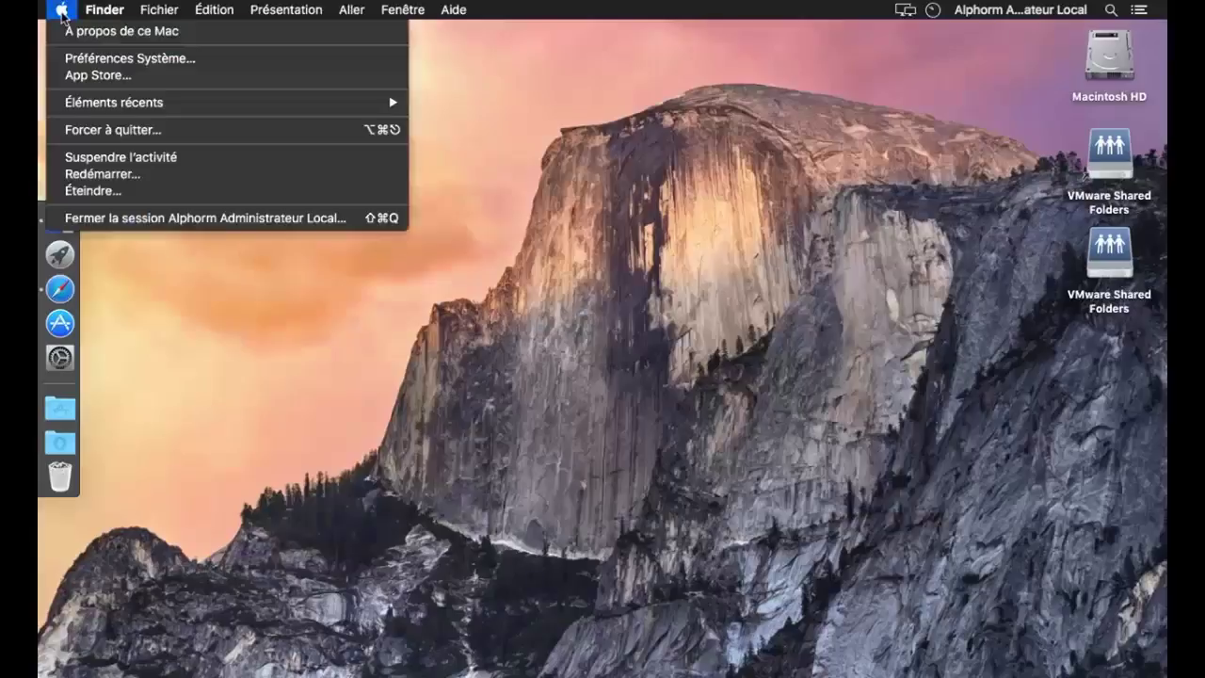
{"action": "left_click", "coordinate": [133, 222]}
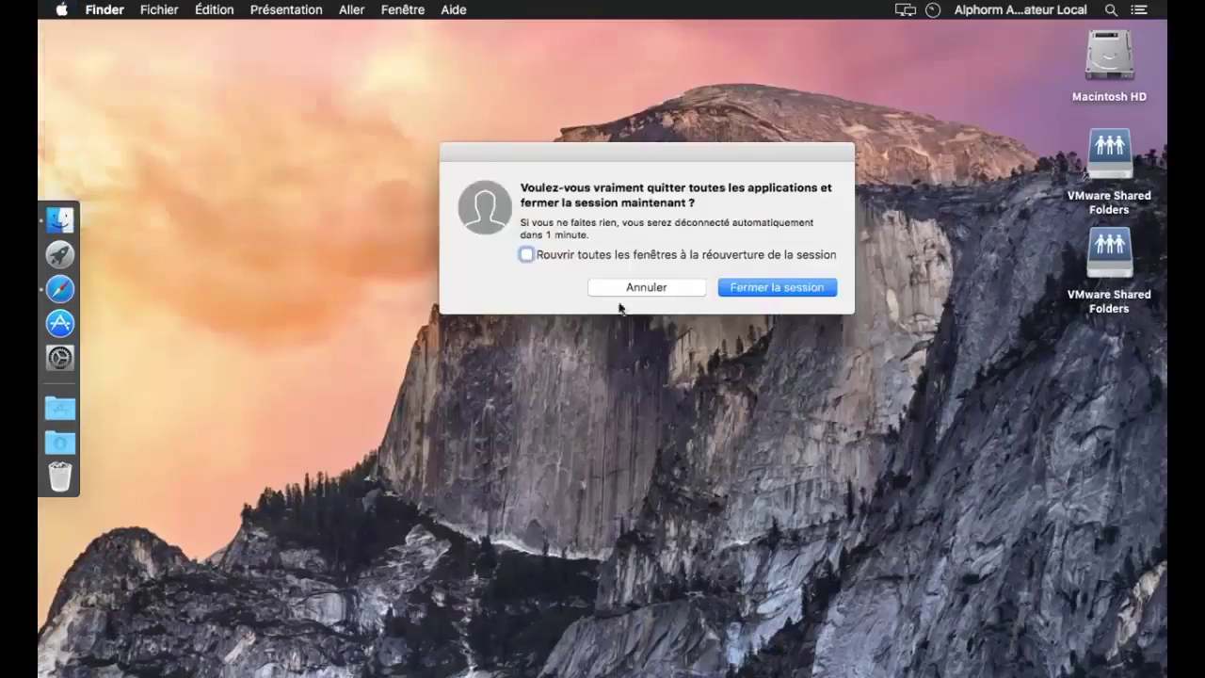
{"action": "left_click", "coordinate": [1031, 11]}
{"action": "left_click", "coordinate": [1031, 12]}
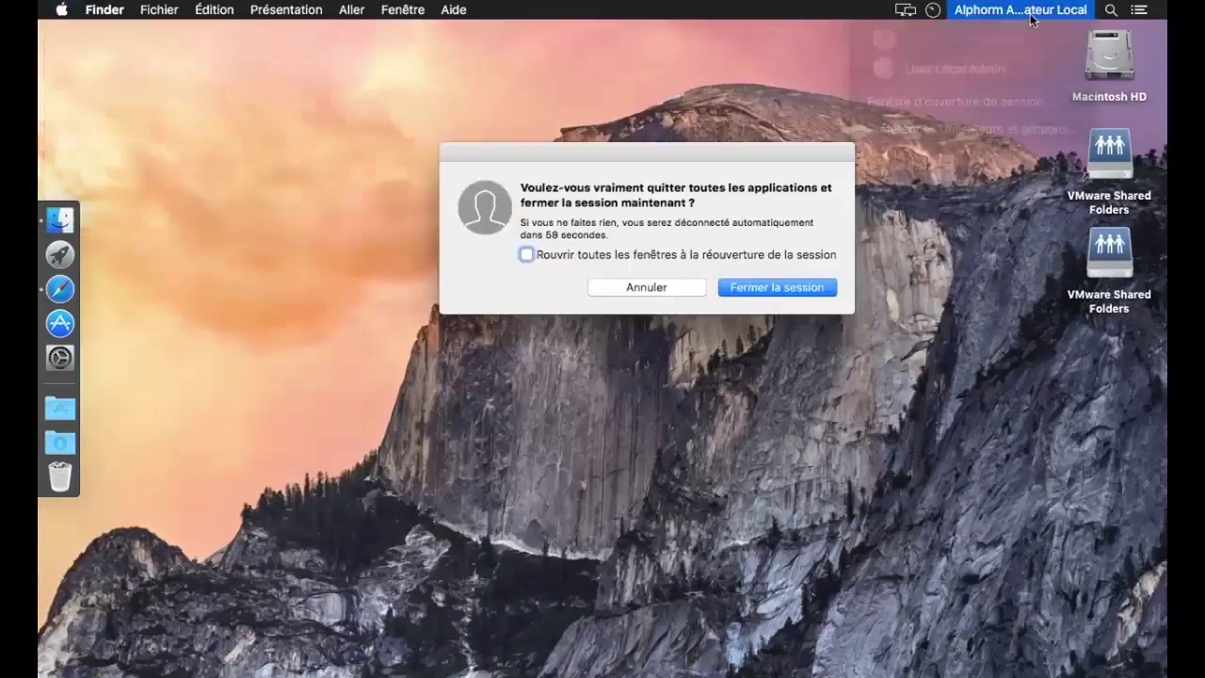
{"action": "left_click", "coordinate": [772, 290]}
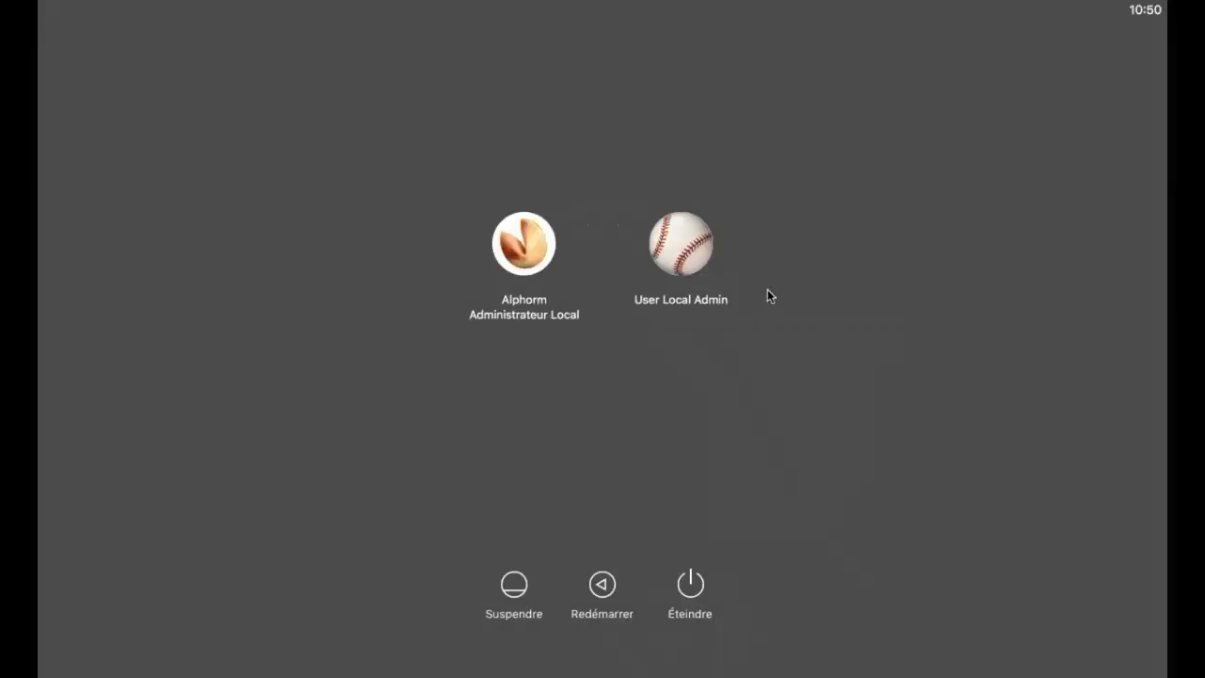
Log in to the User Local Admin account with its password.
{"action": "left_click", "coordinate": [673, 250]}
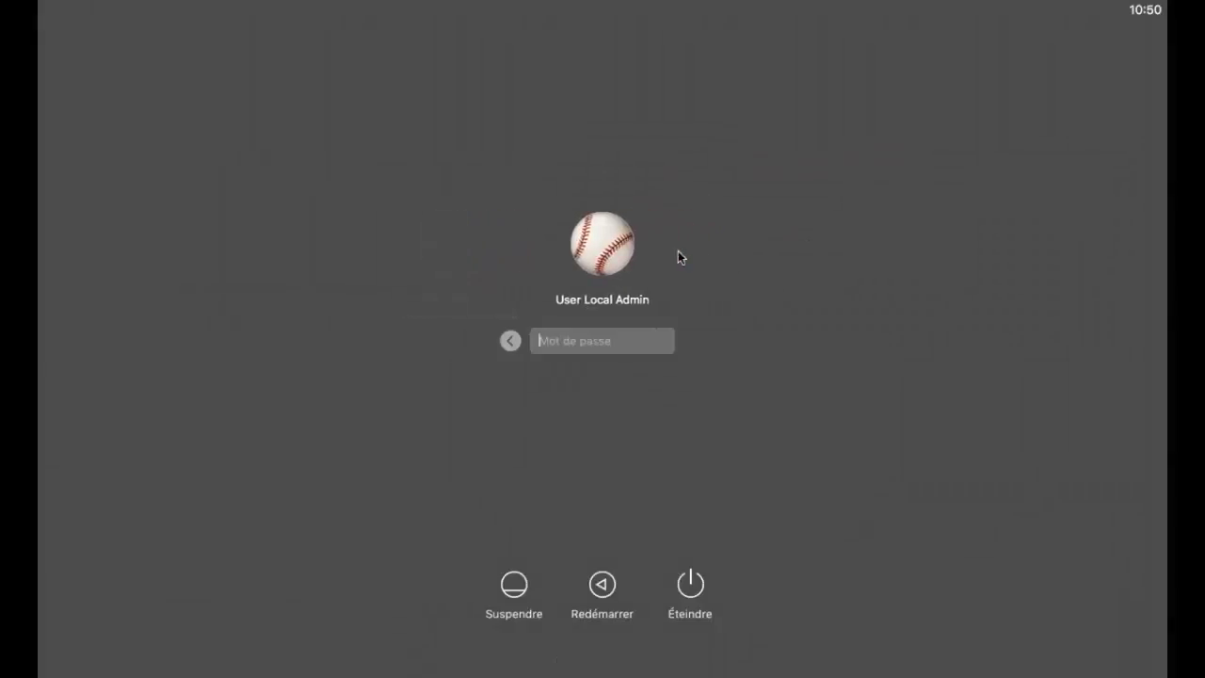
{"action": "type", "text": "••••"}
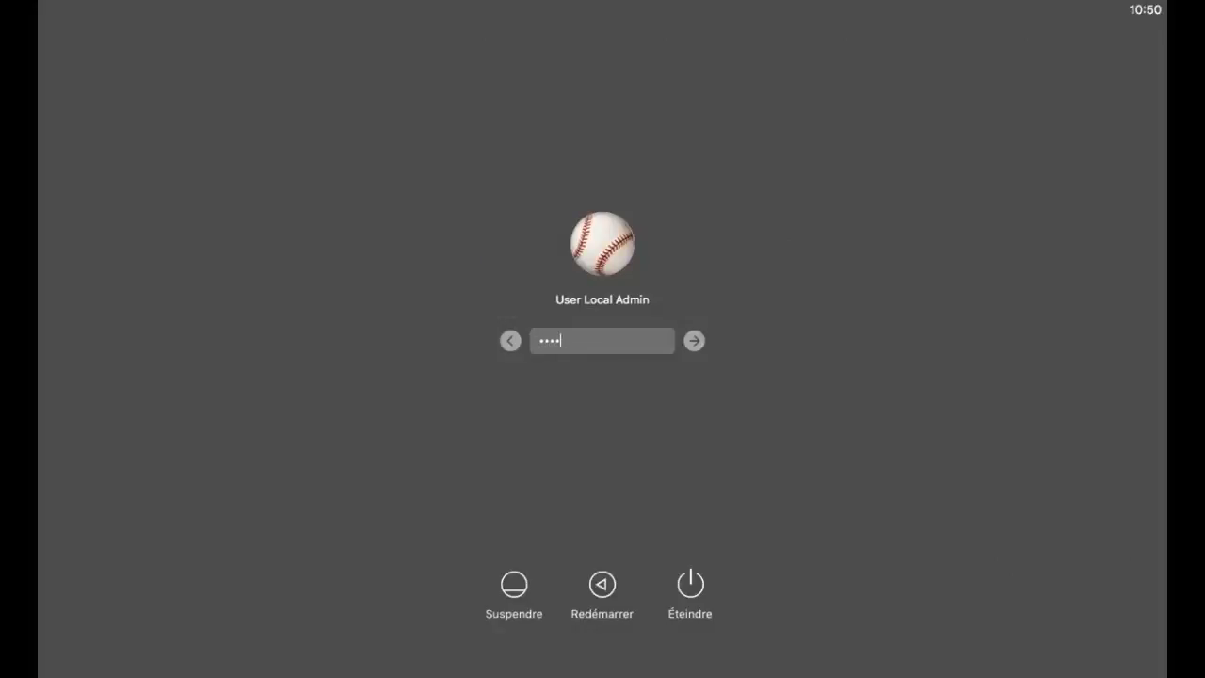
{"action": "type", "text": "•••"}
{"action": "key", "text": "Return"}
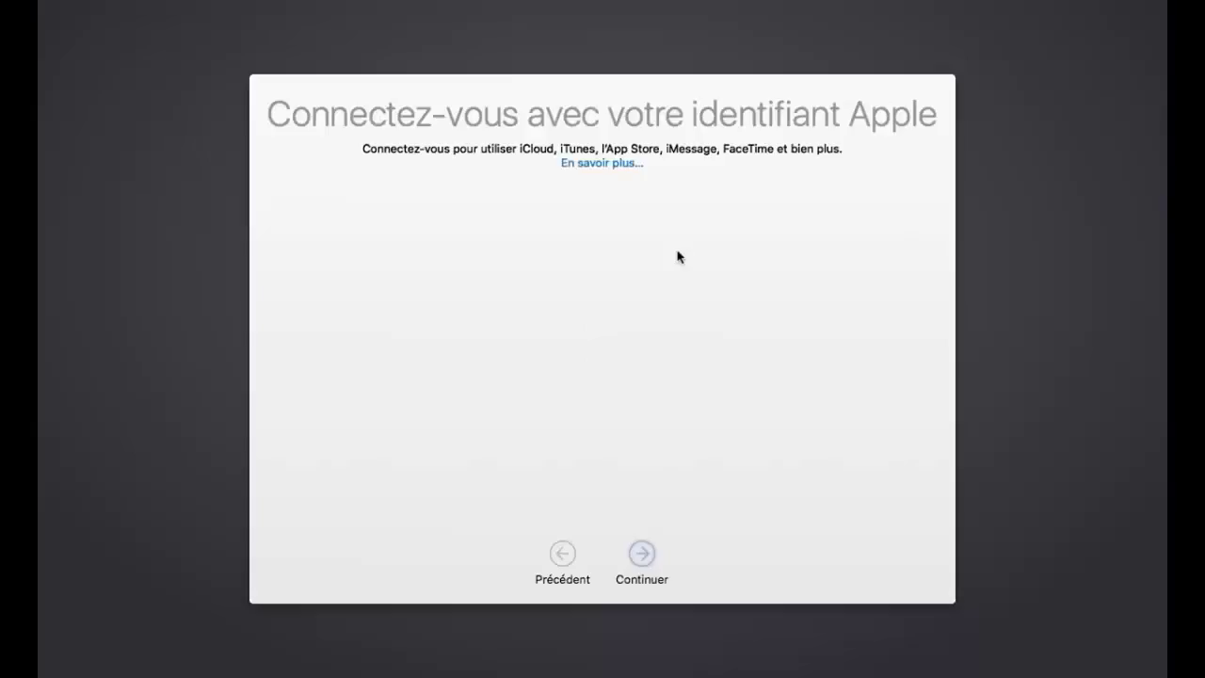
Choose not to connect with an Apple ID in the setup assistant and confirm skipping the sign-in.
{"action": "left_click", "coordinate": [512, 423]}
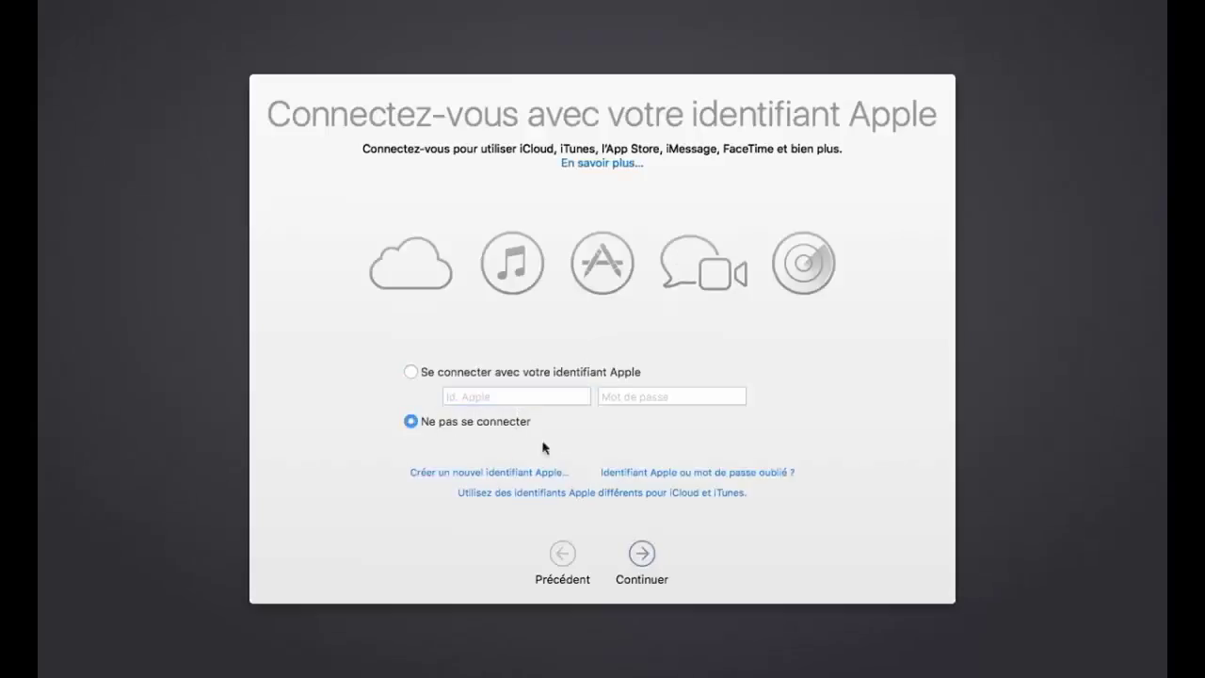
{"action": "left_click", "coordinate": [641, 553]}
{"action": "left_click", "coordinate": [747, 188]}
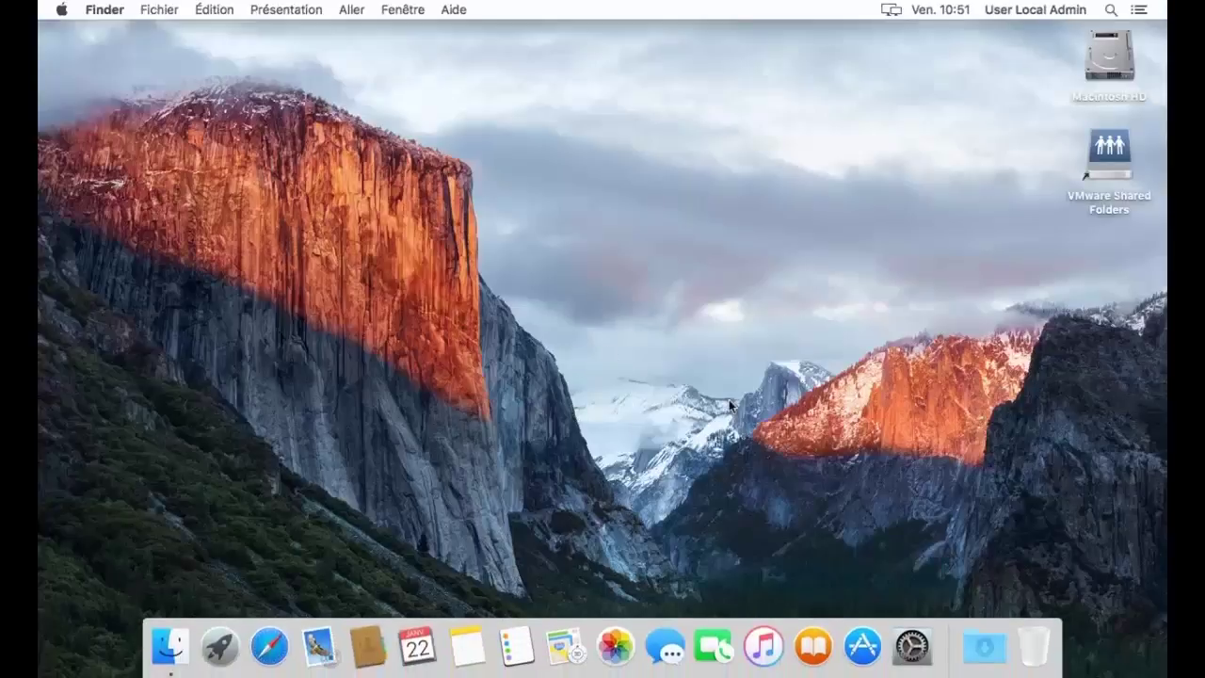
Enable the dark menu bar and Dock in the Général preferences.
{"action": "left_click", "coordinate": [912, 647]}
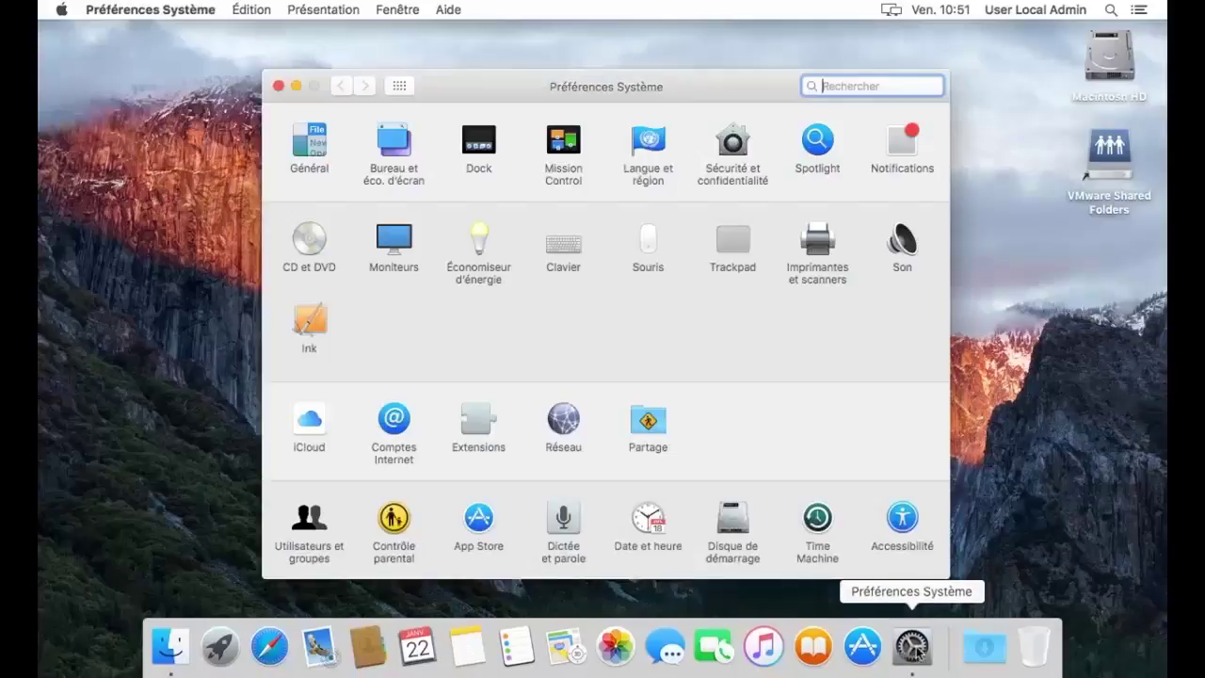
{"action": "left_click", "coordinate": [309, 146]}
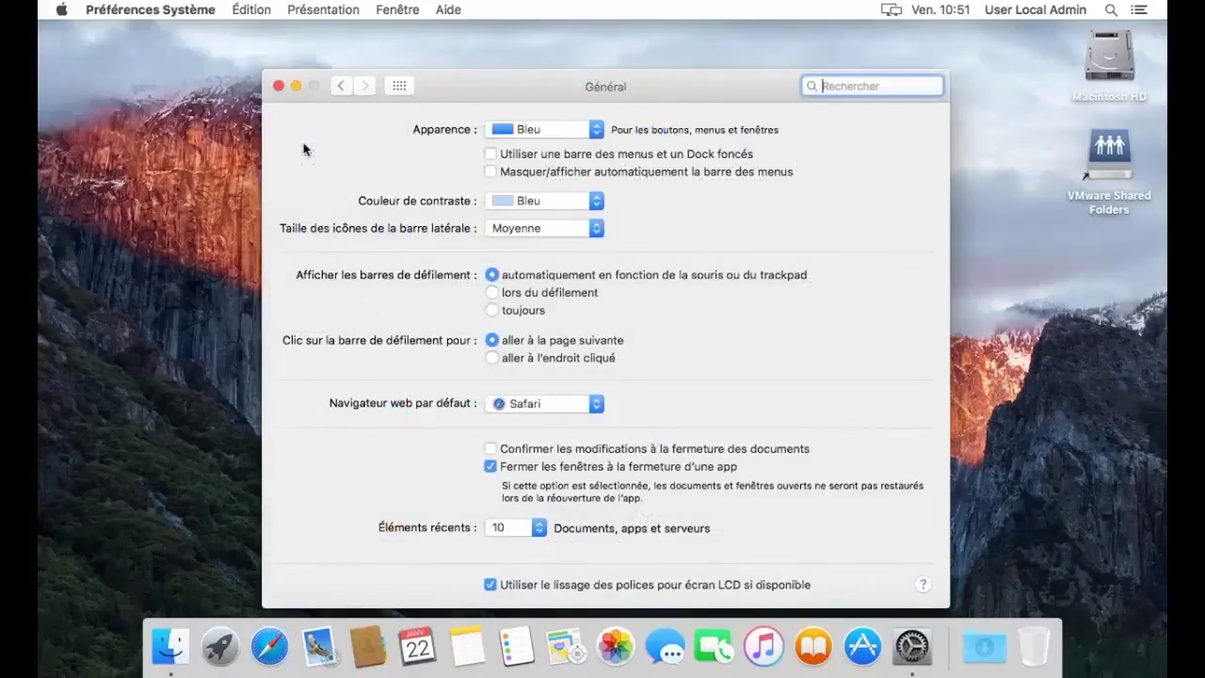
{"action": "left_click", "coordinate": [591, 156]}
Set the screen saver's start delay to Jamais.
{"action": "left_click", "coordinate": [399, 86]}
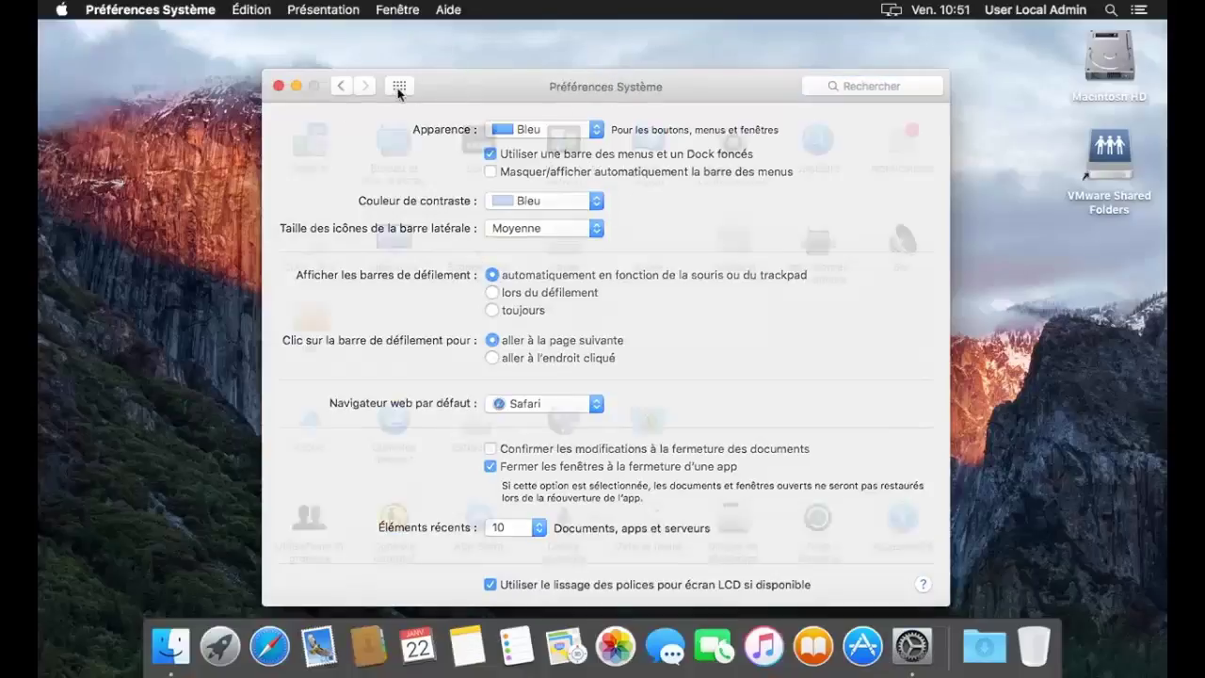
{"action": "left_click", "coordinate": [399, 141]}
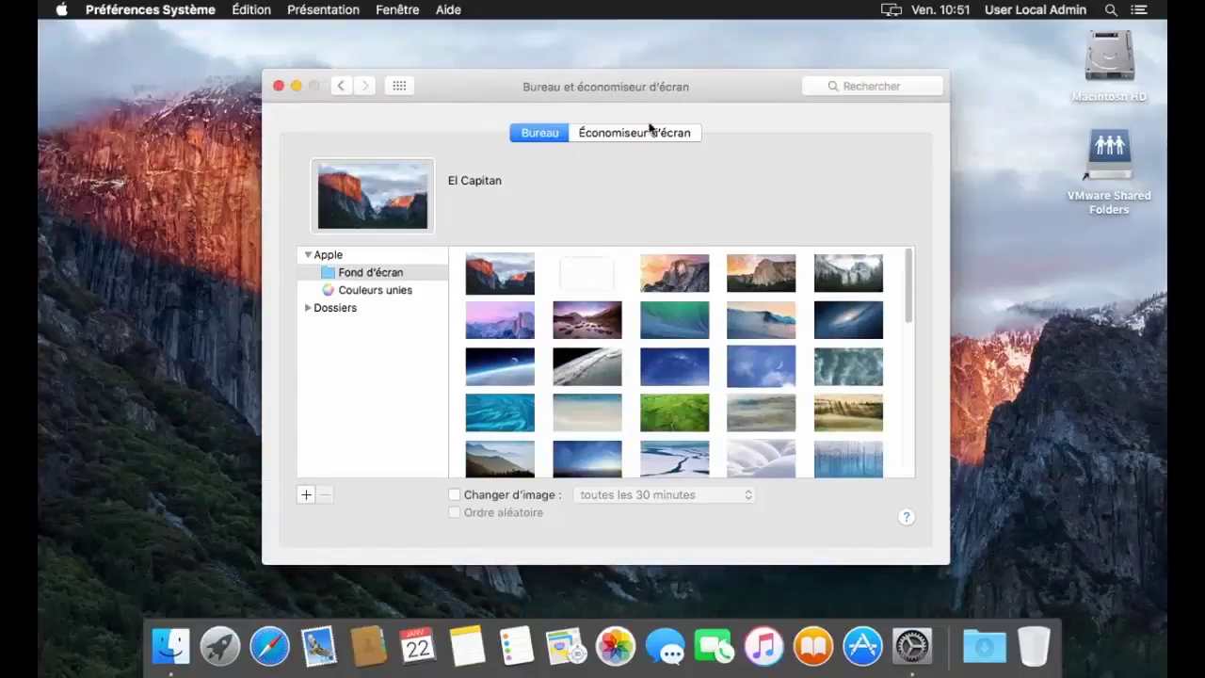
{"action": "left_click", "coordinate": [620, 134]}
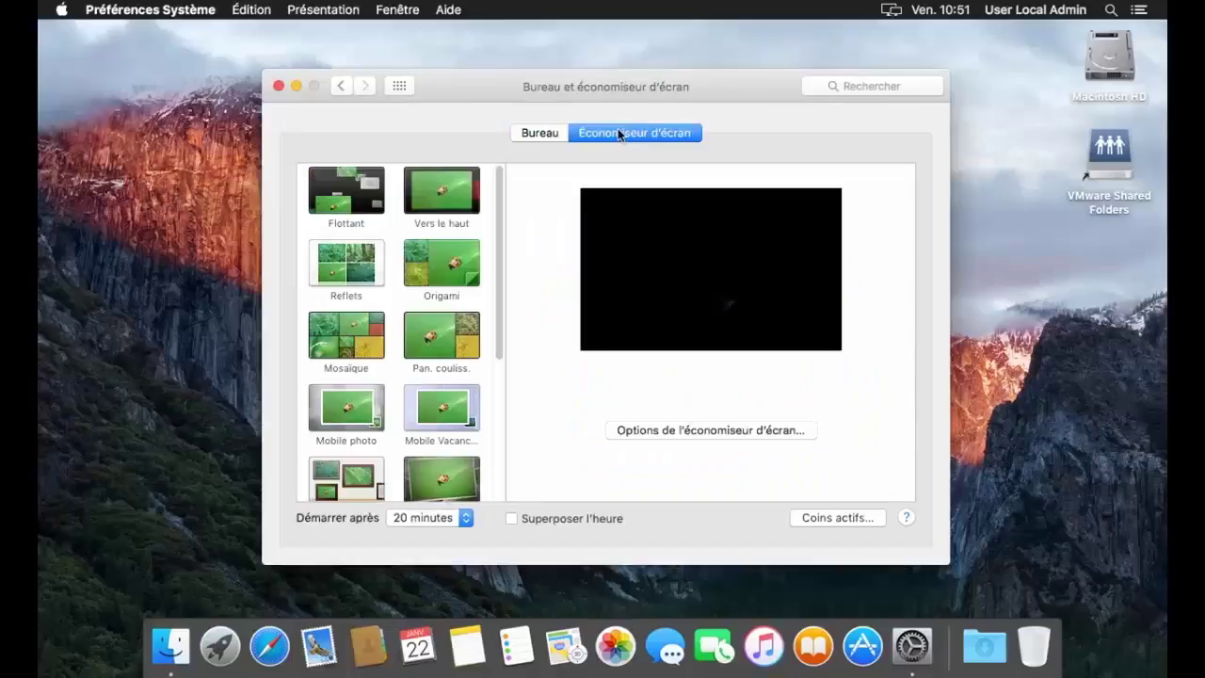
{"action": "left_click", "coordinate": [419, 519]}
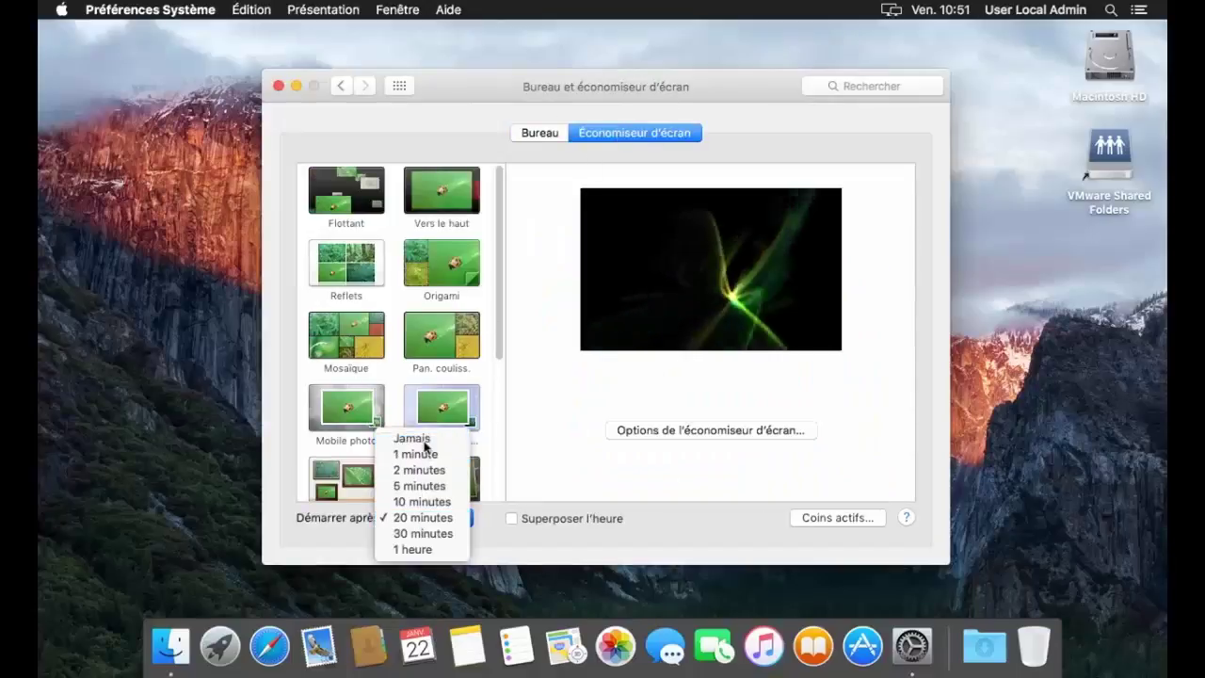
{"action": "left_click", "coordinate": [412, 438]}
Set the Dock's position to À gauche in the Dock preferences.
{"action": "left_click", "coordinate": [399, 86]}
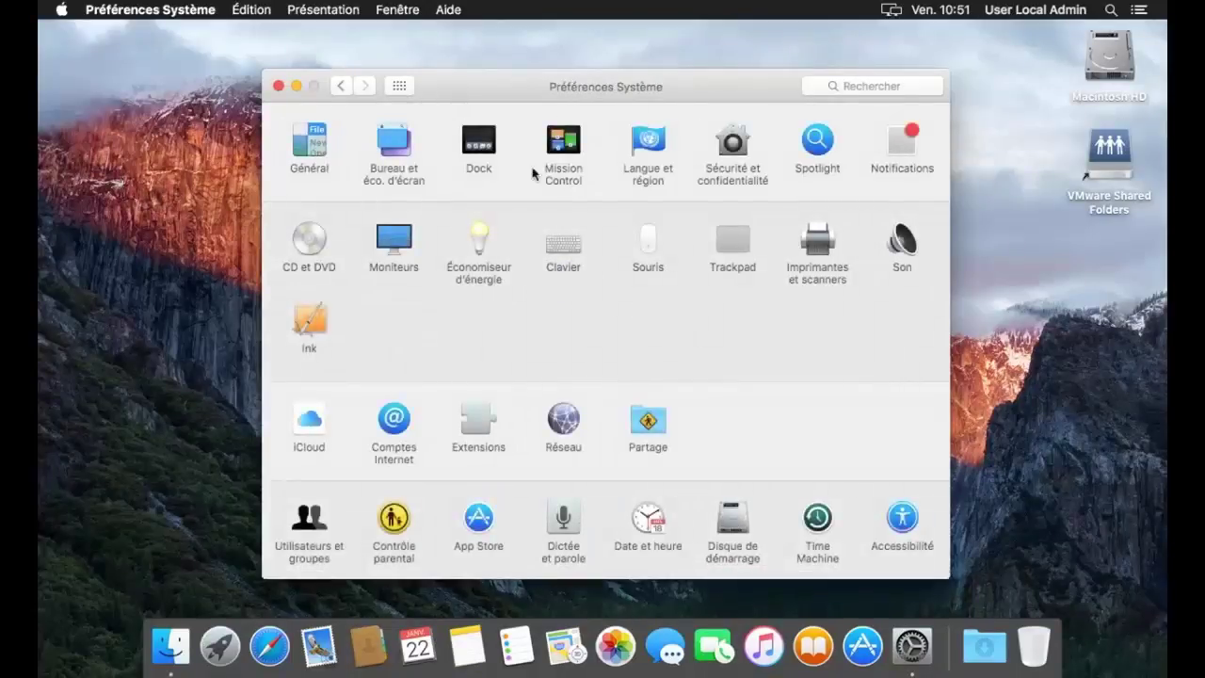
{"action": "left_click", "coordinate": [485, 147]}
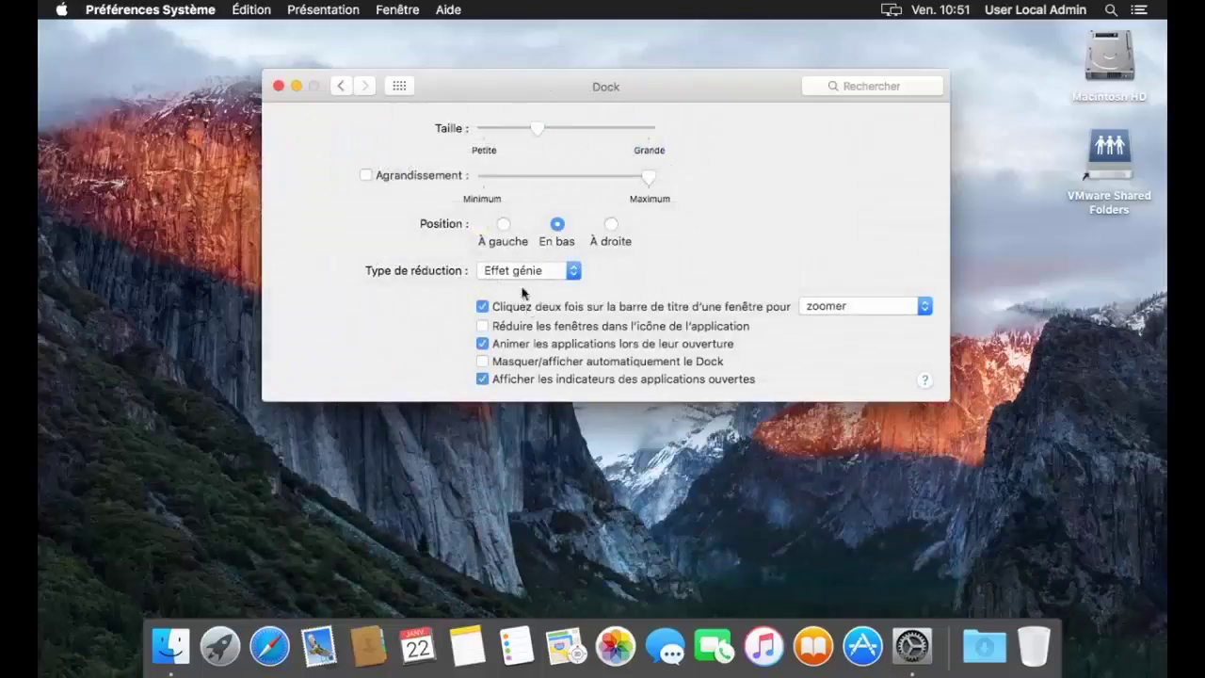
{"action": "left_click", "coordinate": [504, 224]}
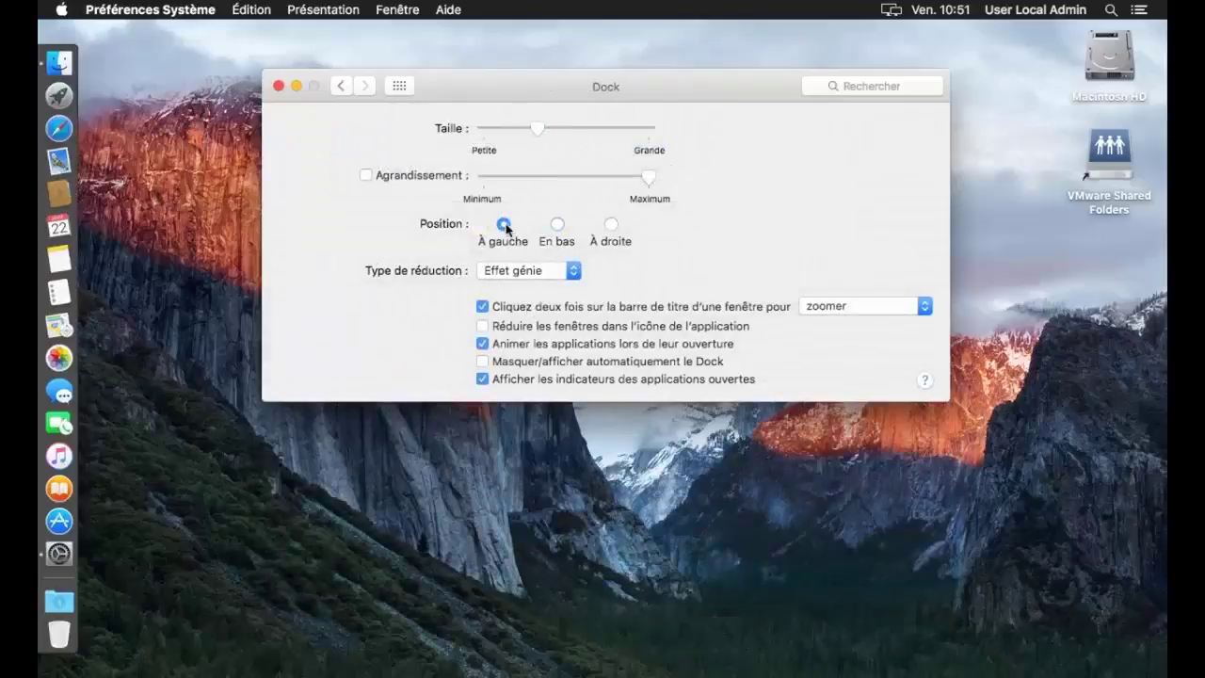
Check the computer and display sleep settings in Économiseur d'énergie and the Ethernet configuration in Réseau.
{"action": "left_click", "coordinate": [396, 85]}
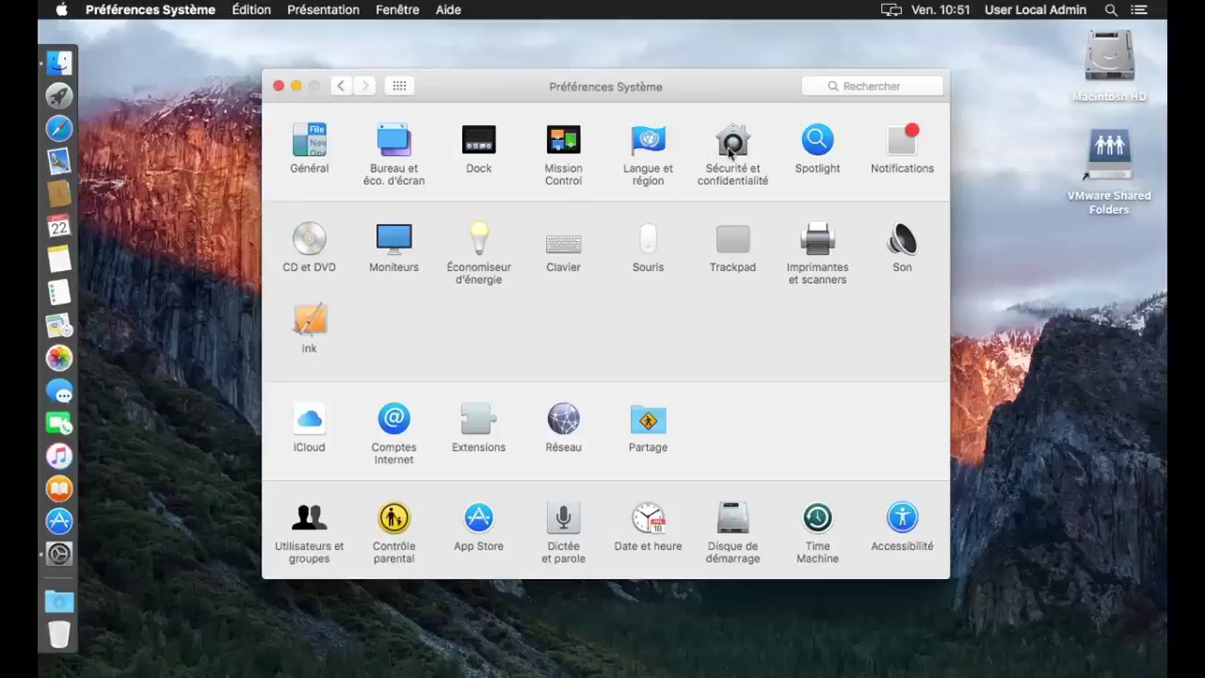
{"action": "left_click", "coordinate": [486, 260]}
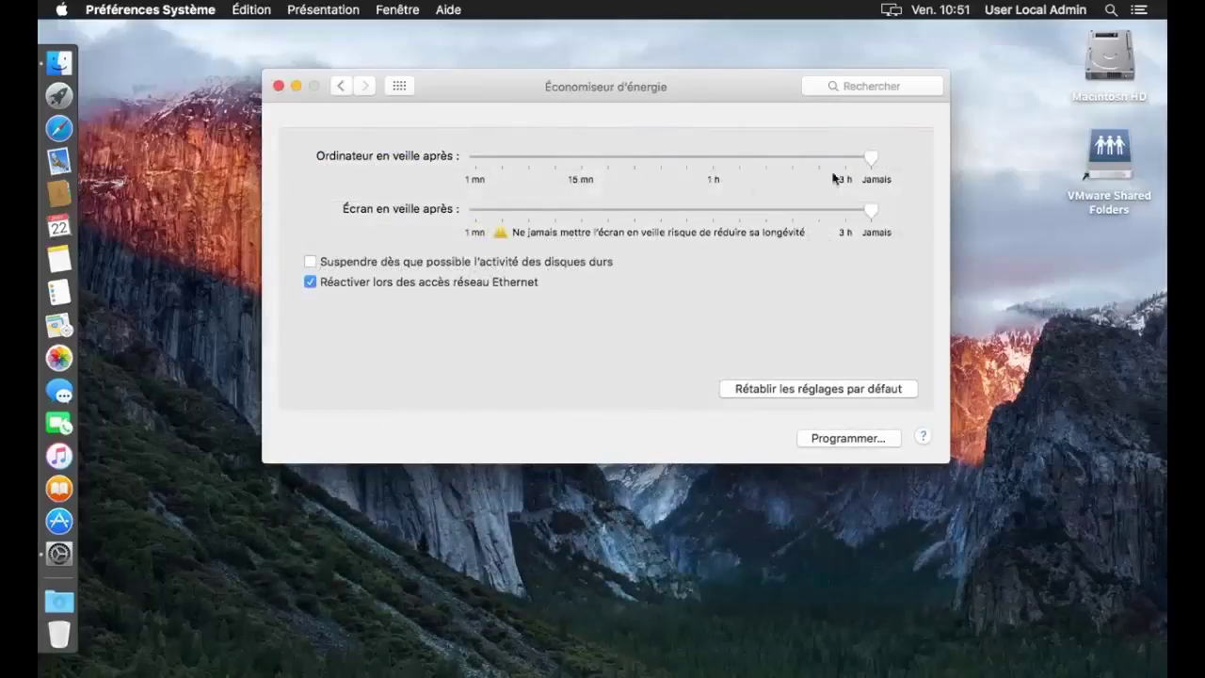
{"action": "left_click", "coordinate": [399, 86]}
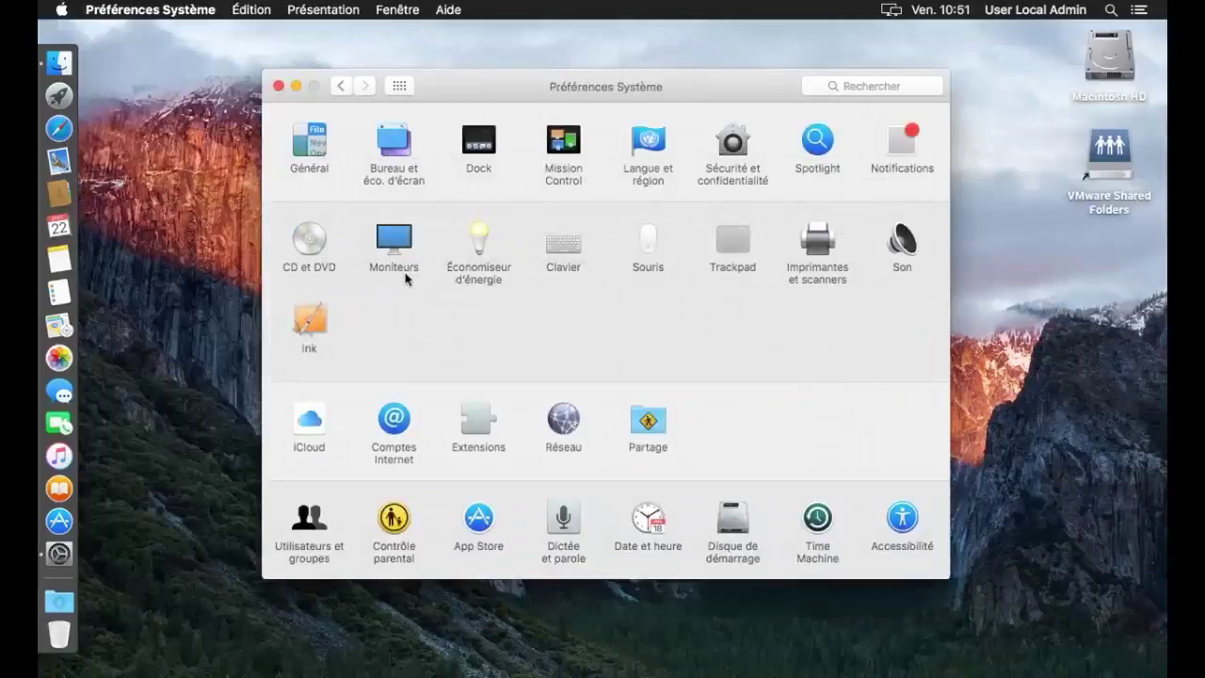
{"action": "left_click", "coordinate": [561, 419]}
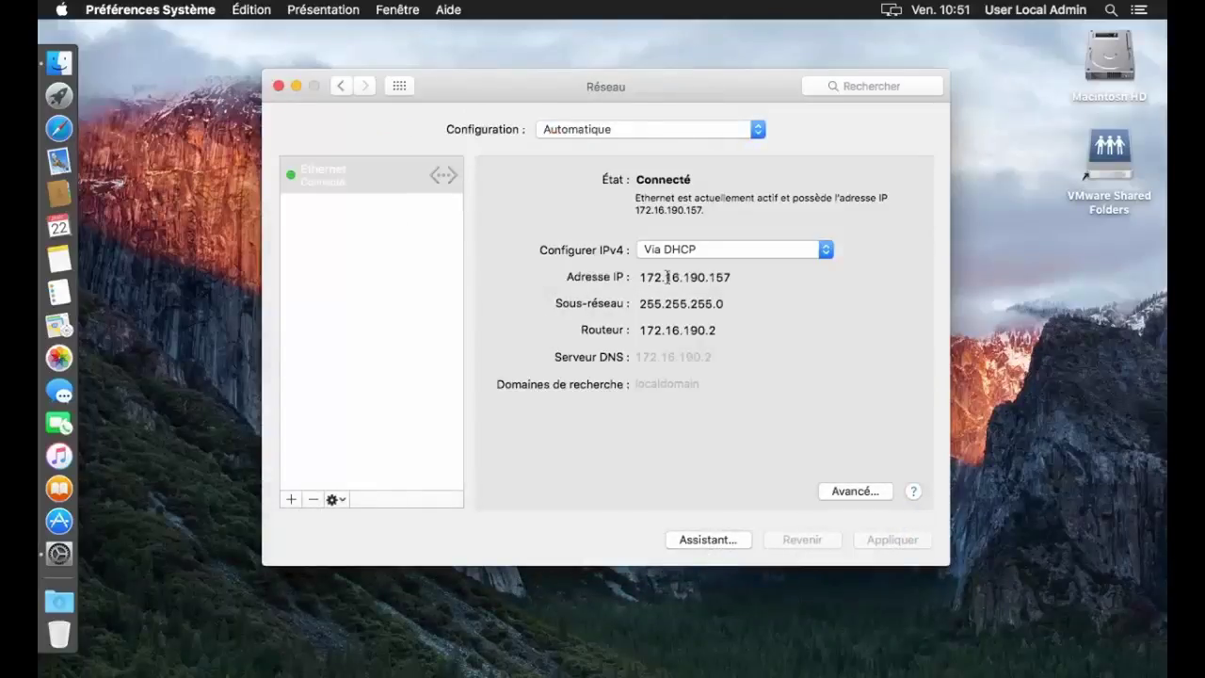
Check the computer name and the sharing services in the Partage preferences.
{"action": "left_click", "coordinate": [399, 85]}
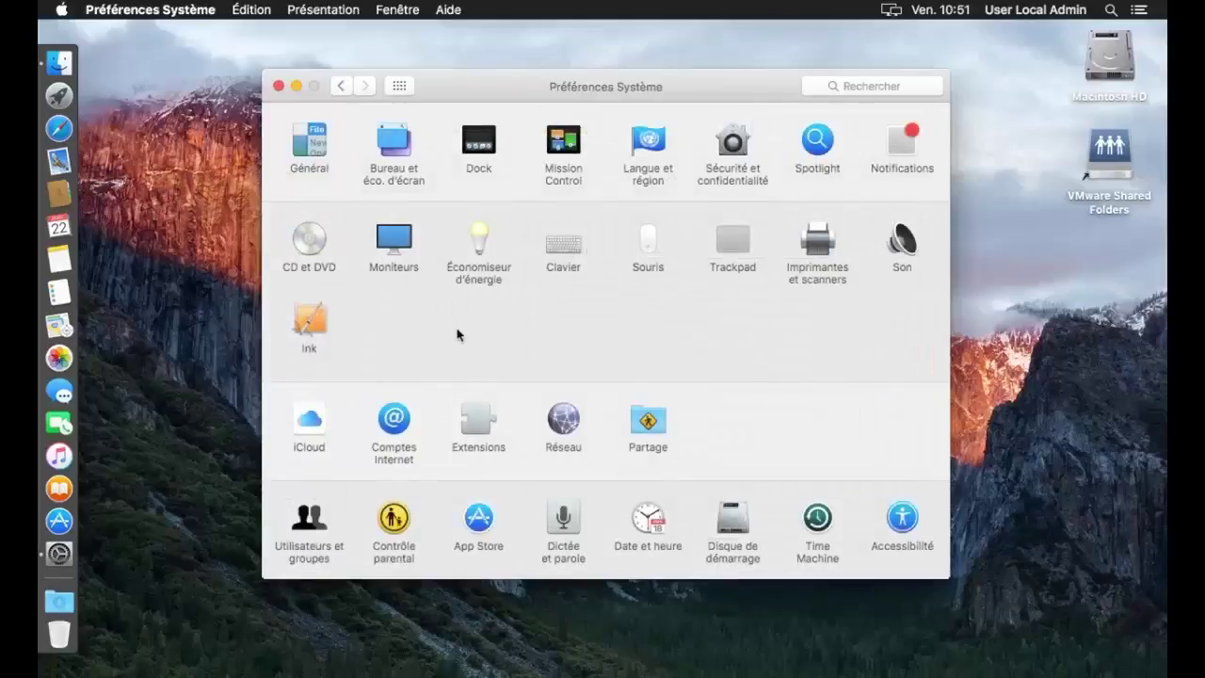
{"action": "left_click", "coordinate": [644, 430]}
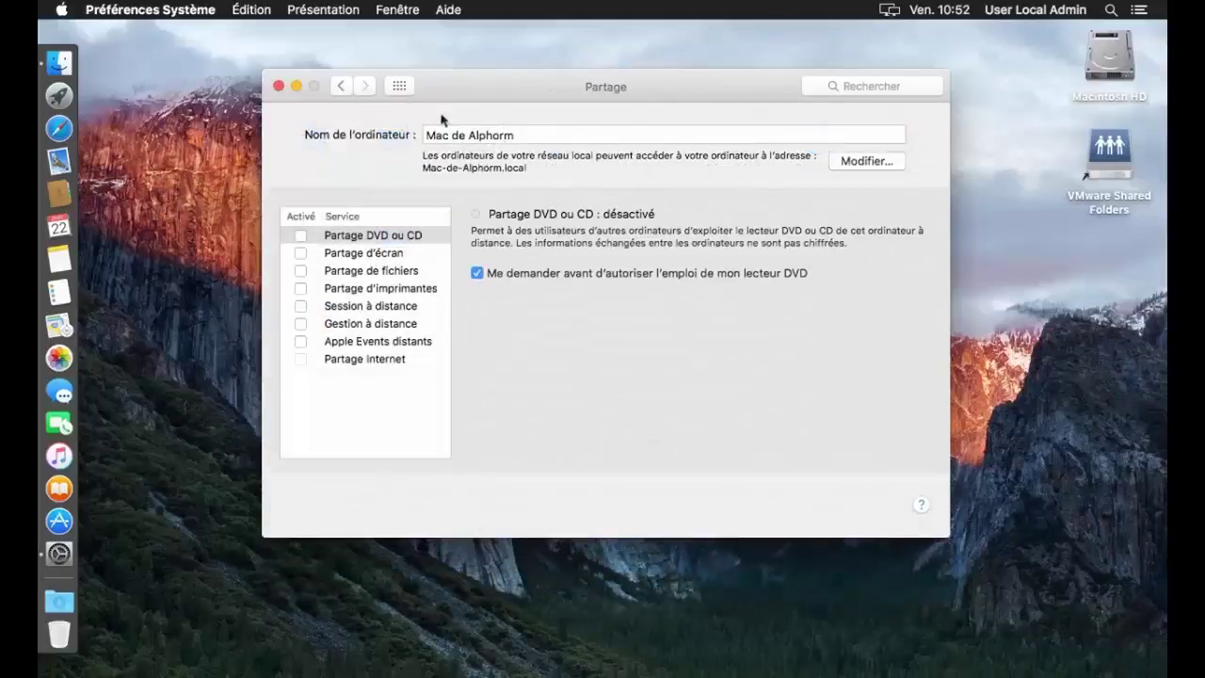
{"action": "left_click", "coordinate": [399, 86]}
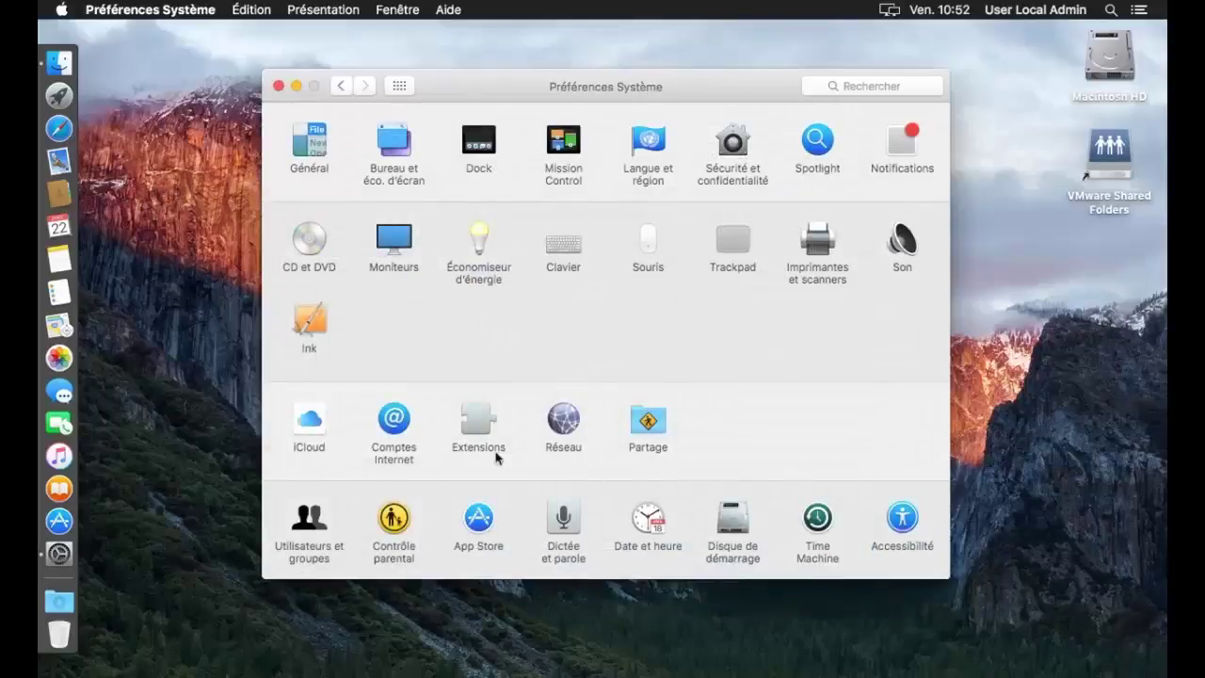
Unlock the Utilisateurs et groupes preferences by entering the current administrator's account password.
{"action": "left_click", "coordinate": [311, 519]}
{"action": "left_click", "coordinate": [293, 471]}
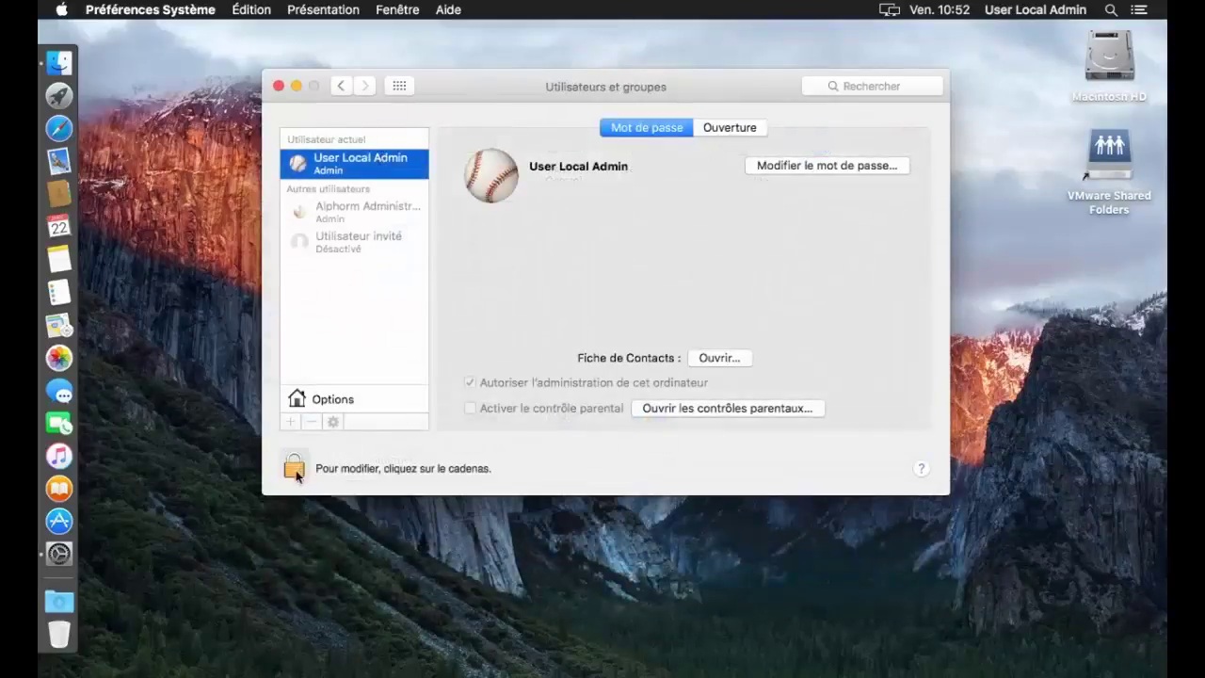
{"action": "type", "text": "******"}
{"action": "key", "text": "Return"}
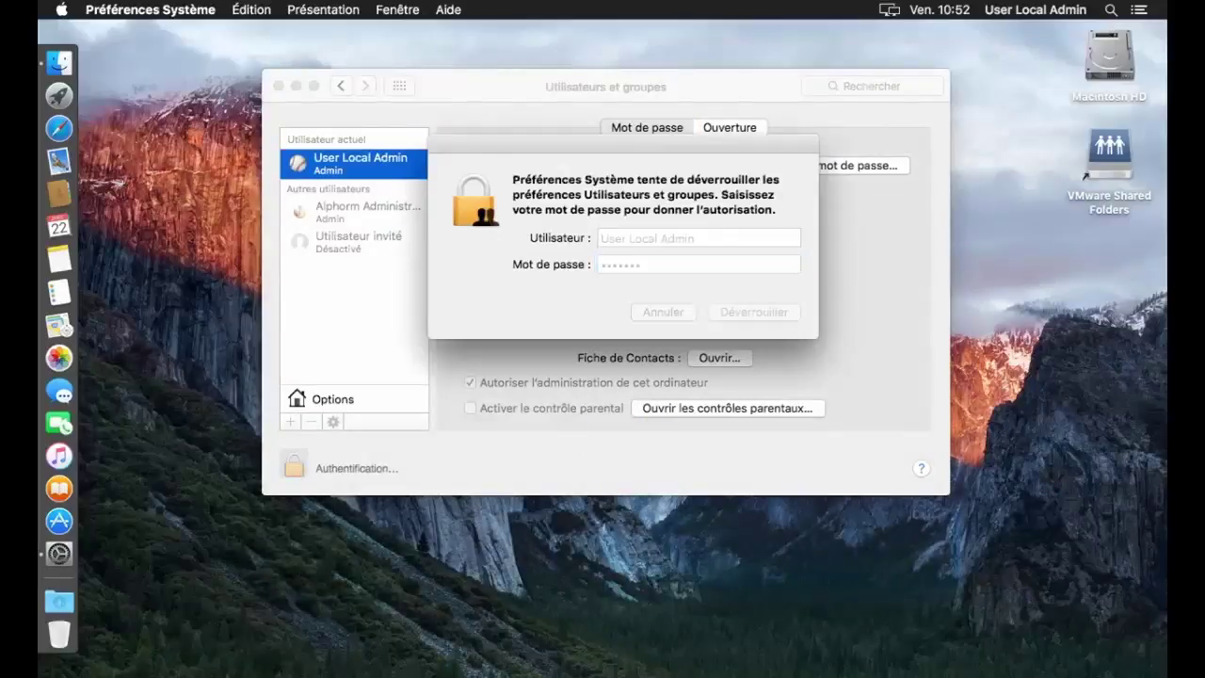
Delete the Alphorm Administrateur Local account together with its home folder, and lock the Utilisateurs et groupes preferences again.
{"action": "left_click", "coordinate": [359, 202]}
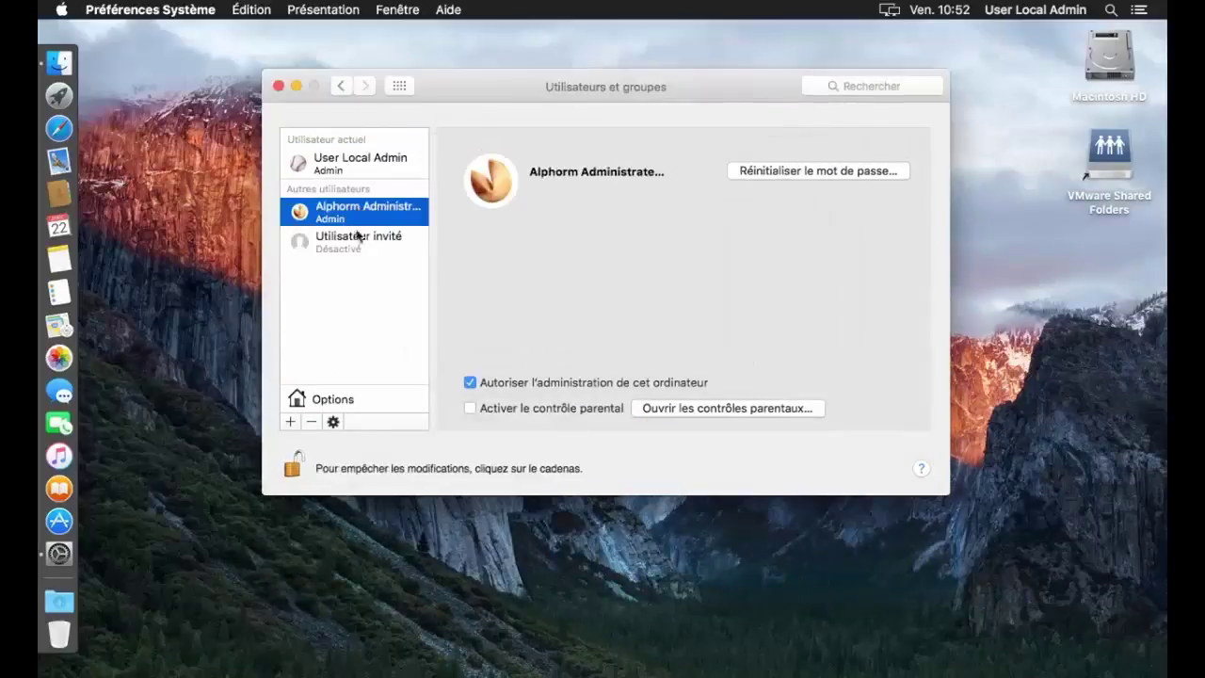
{"action": "left_click", "coordinate": [312, 423]}
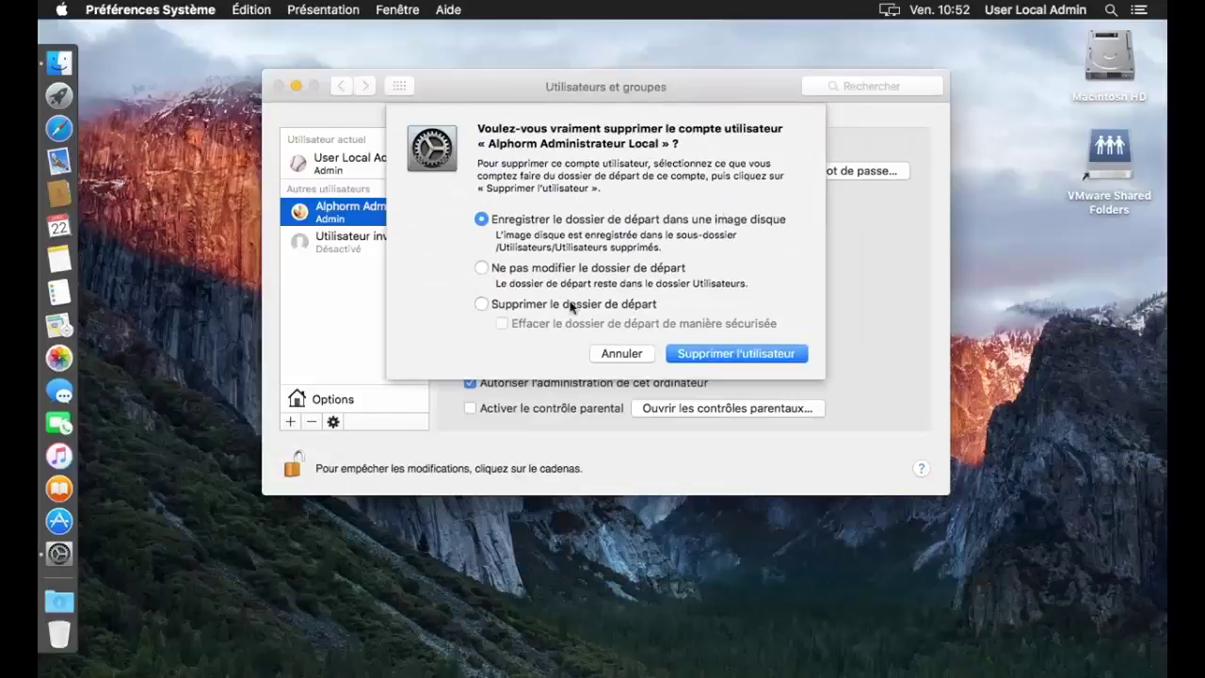
{"action": "left_click", "coordinate": [571, 304]}
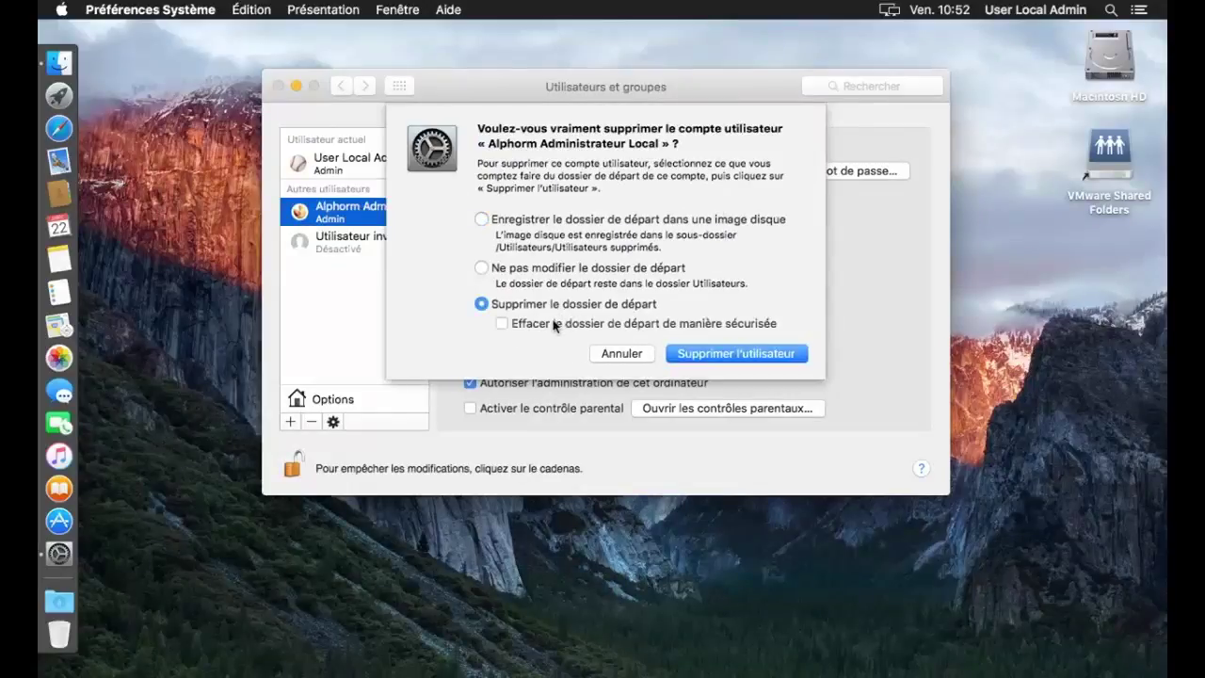
{"action": "left_click", "coordinate": [748, 348]}
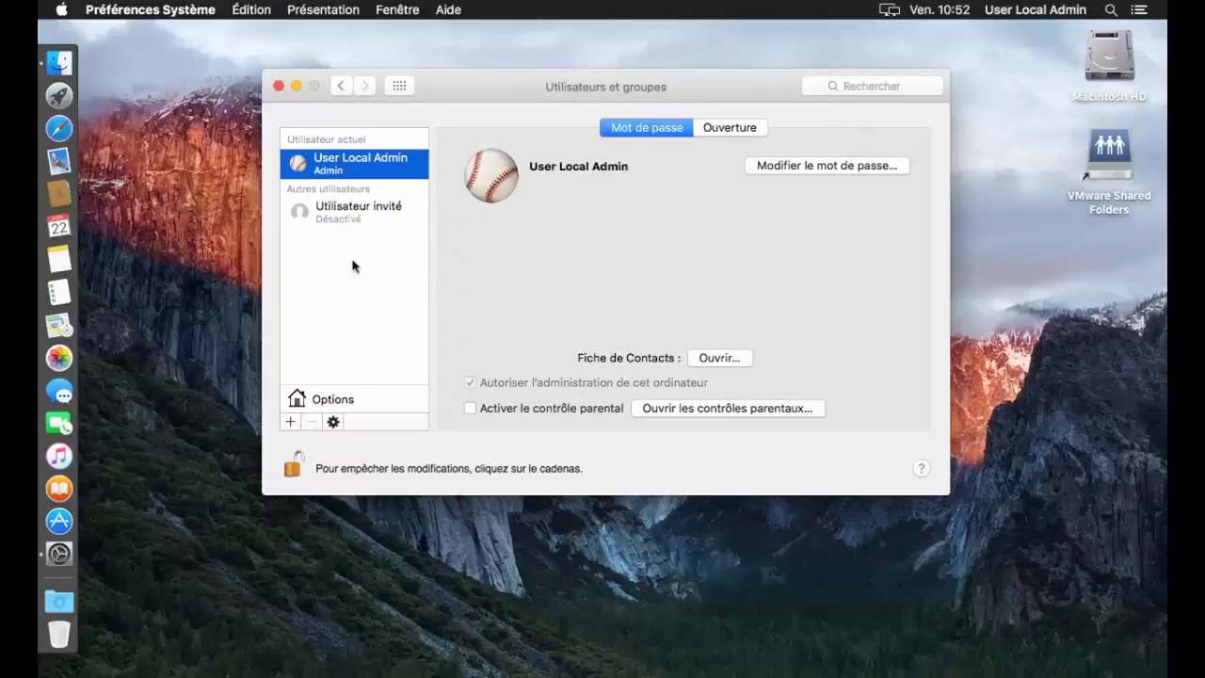
{"action": "left_click", "coordinate": [717, 128]}
{"action": "left_click", "coordinate": [611, 131]}
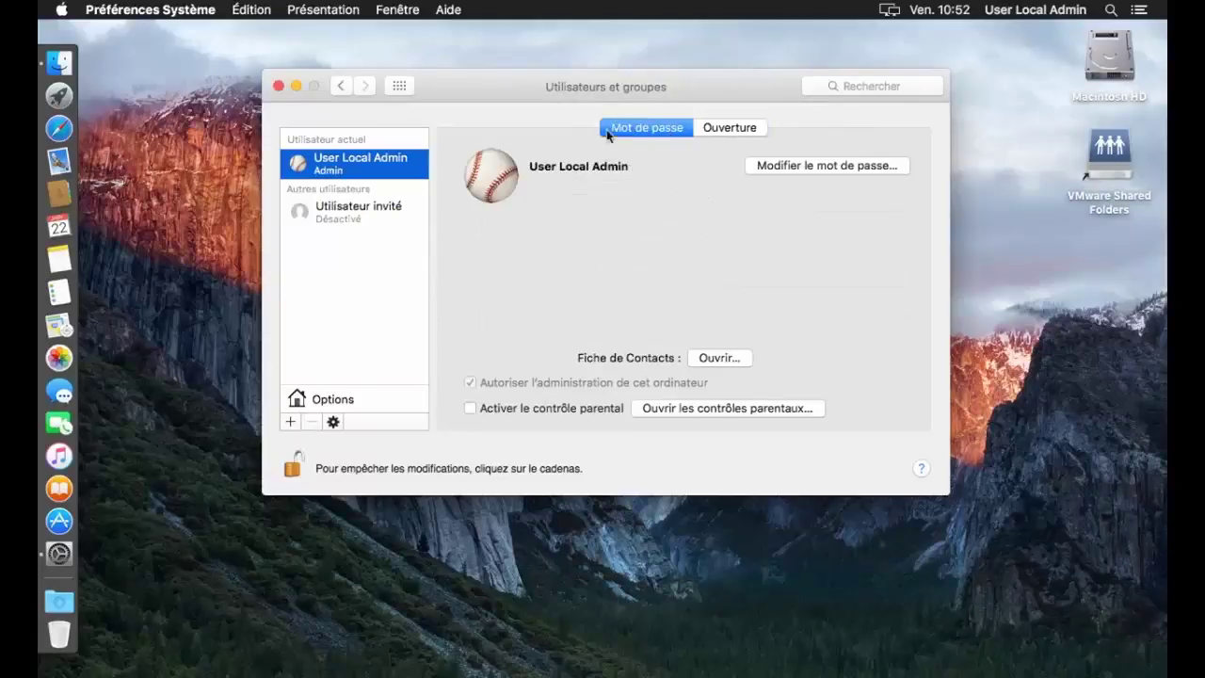
{"action": "left_click", "coordinate": [293, 463]}
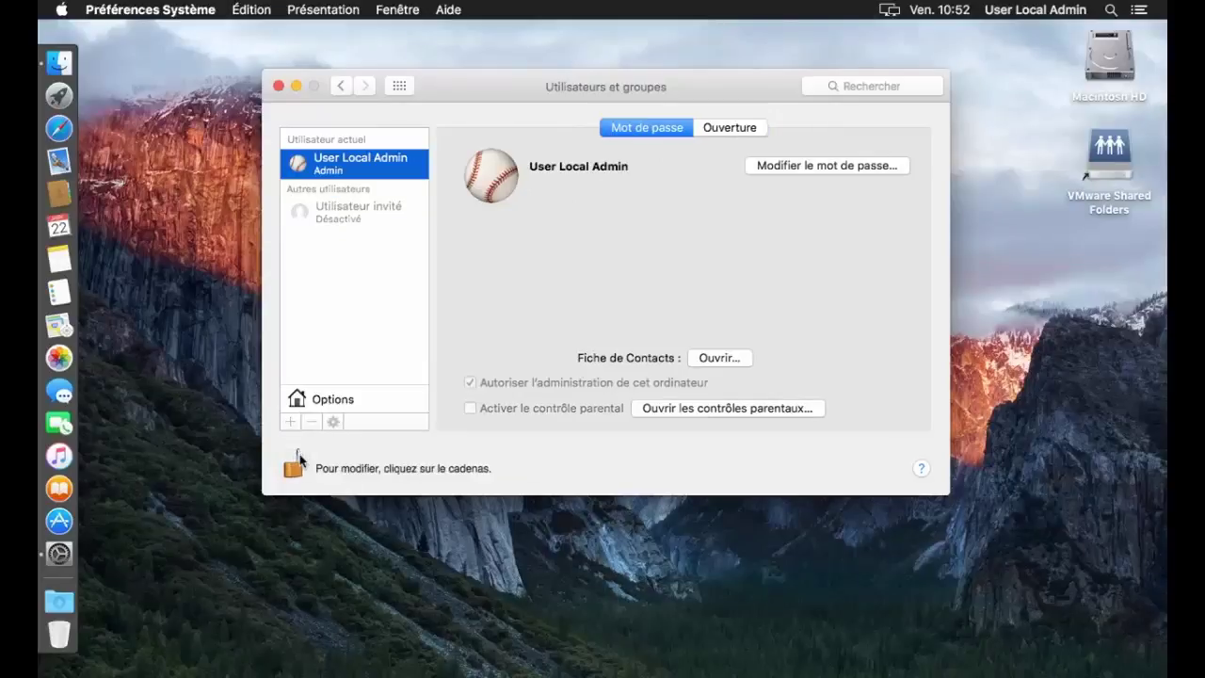
Set the menu bar clock to Analogique in the Date et heure preferences.
{"action": "left_click", "coordinate": [397, 88]}
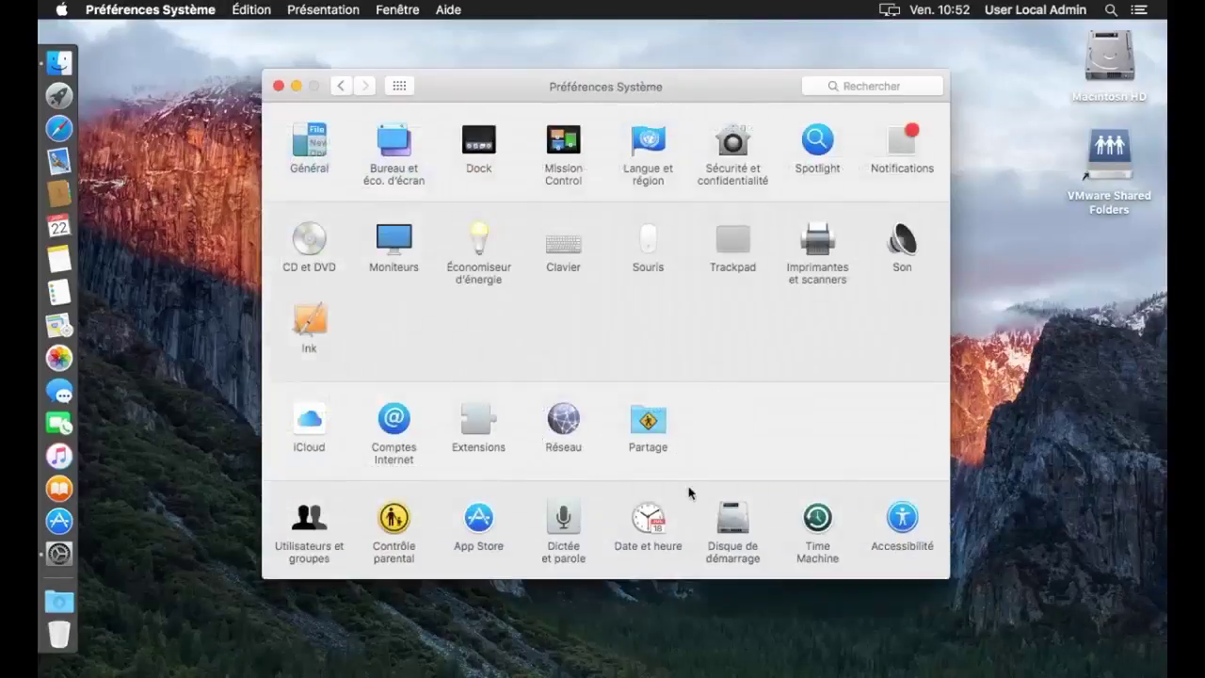
{"action": "left_click", "coordinate": [654, 523]}
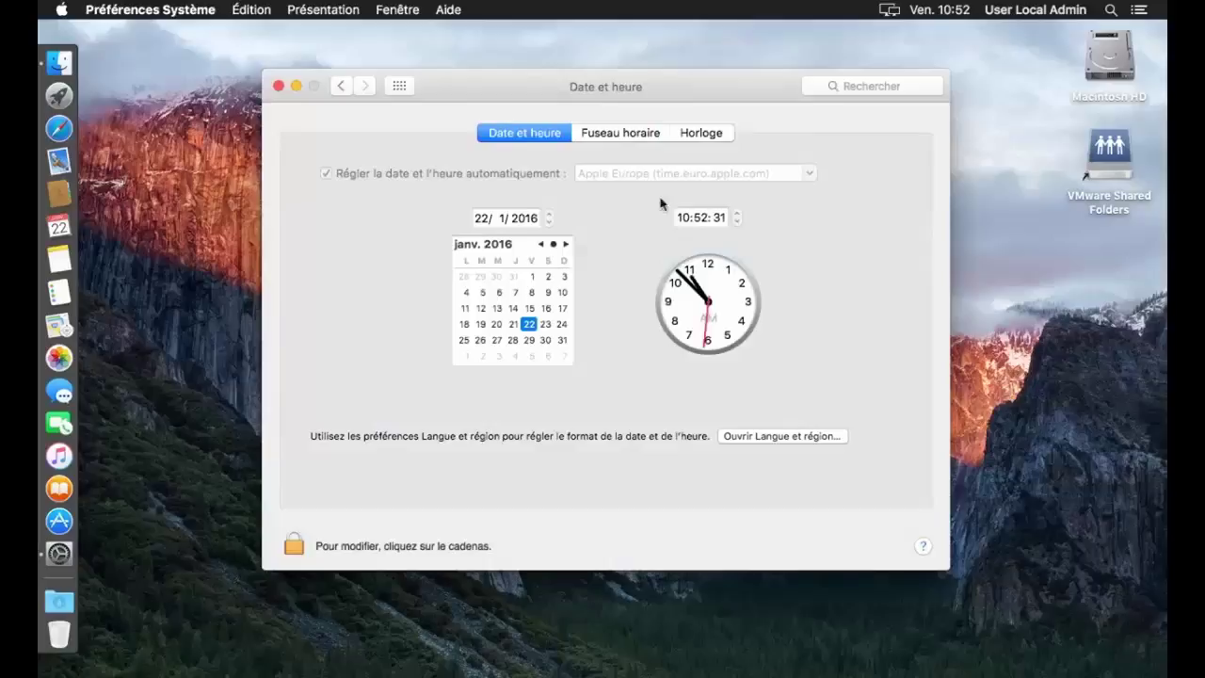
{"action": "left_click", "coordinate": [688, 133]}
{"action": "left_click", "coordinate": [583, 201]}
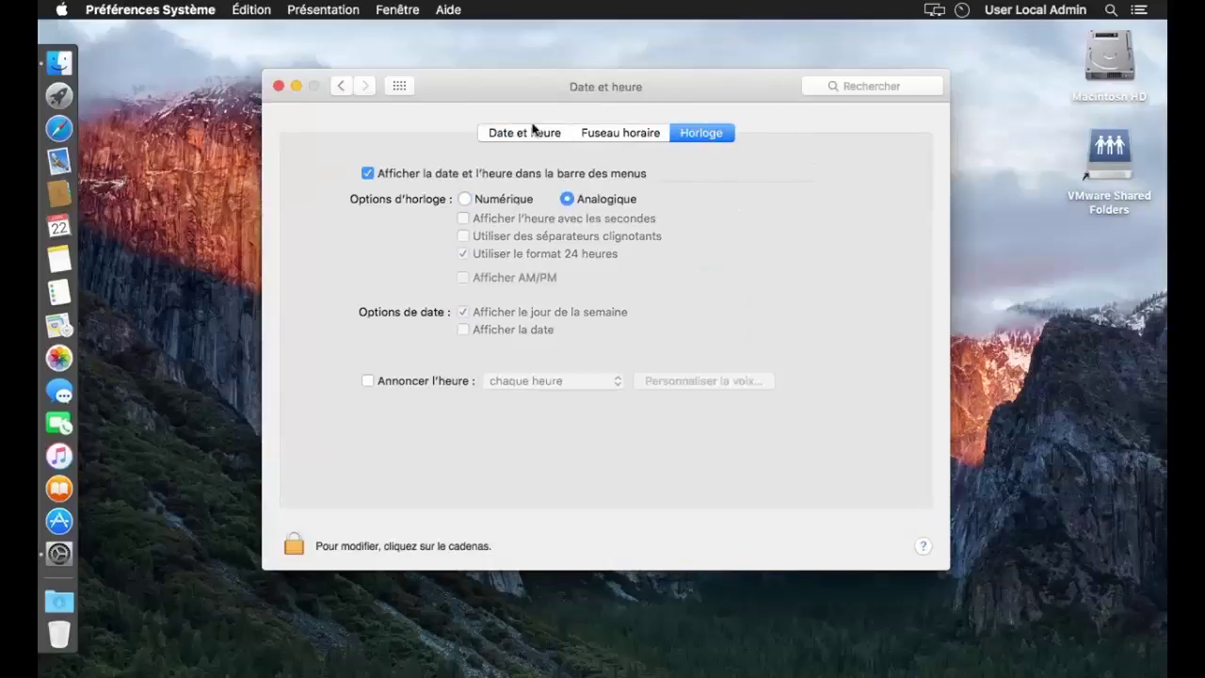
Check the automatic update settings in the App Store preferences.
{"action": "left_click", "coordinate": [402, 88]}
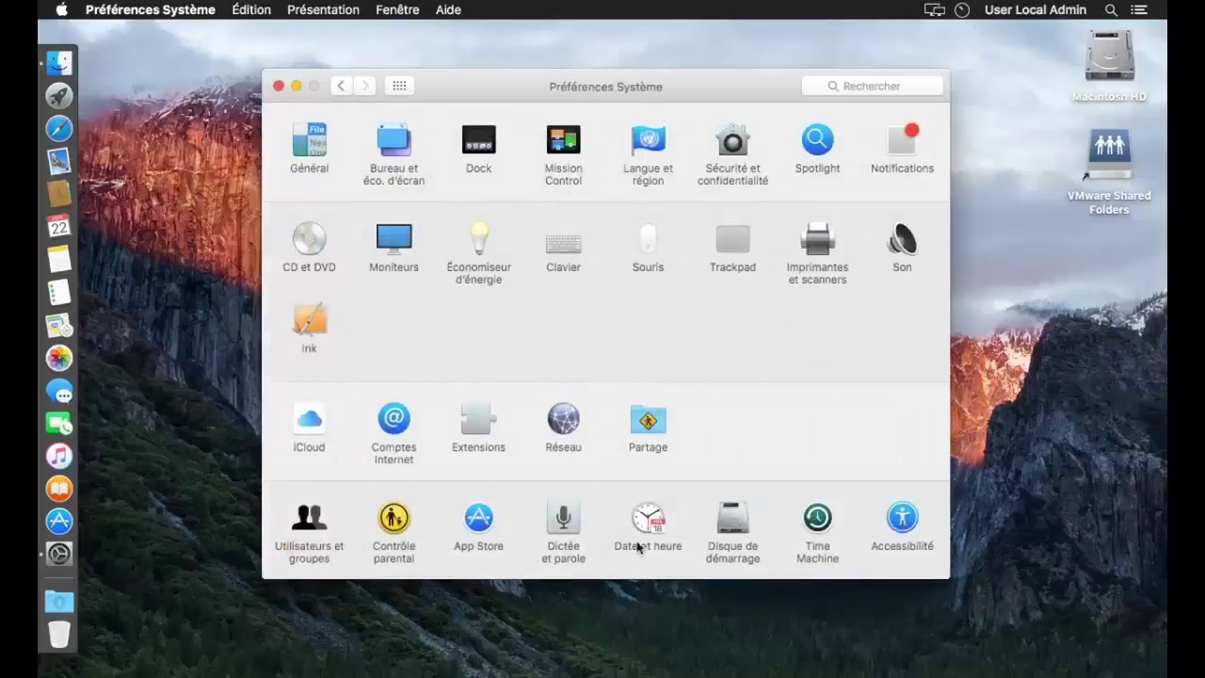
{"action": "left_click", "coordinate": [480, 520]}
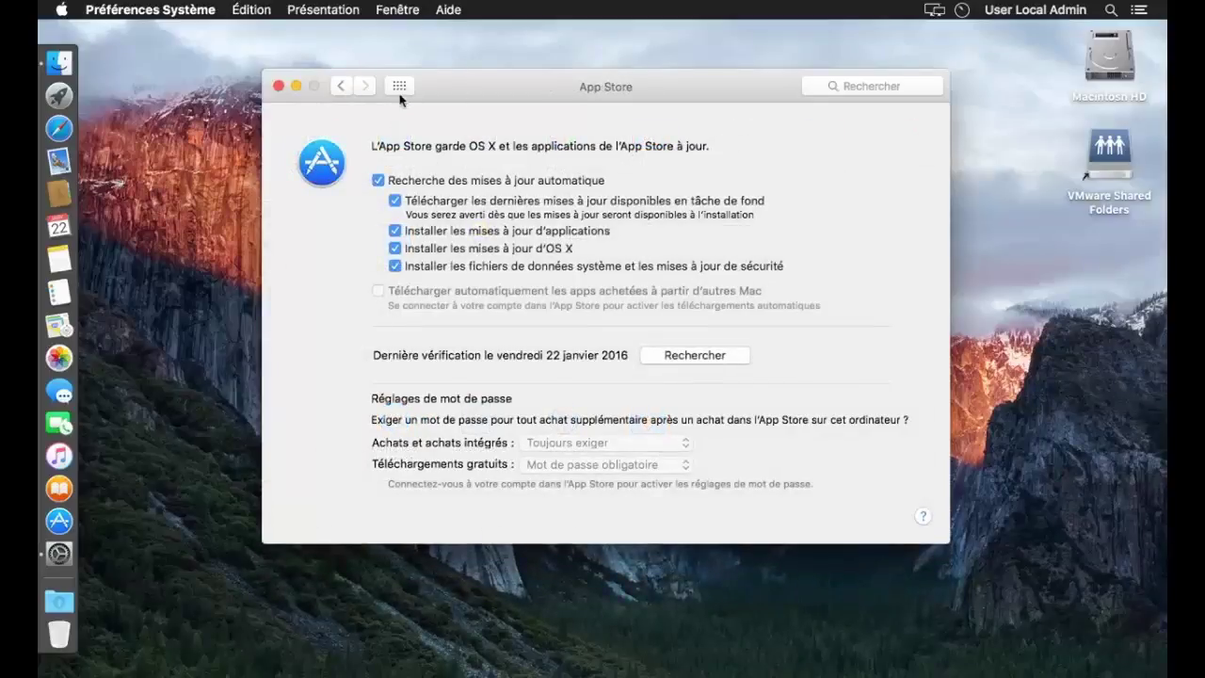
{"action": "left_click", "coordinate": [399, 87]}
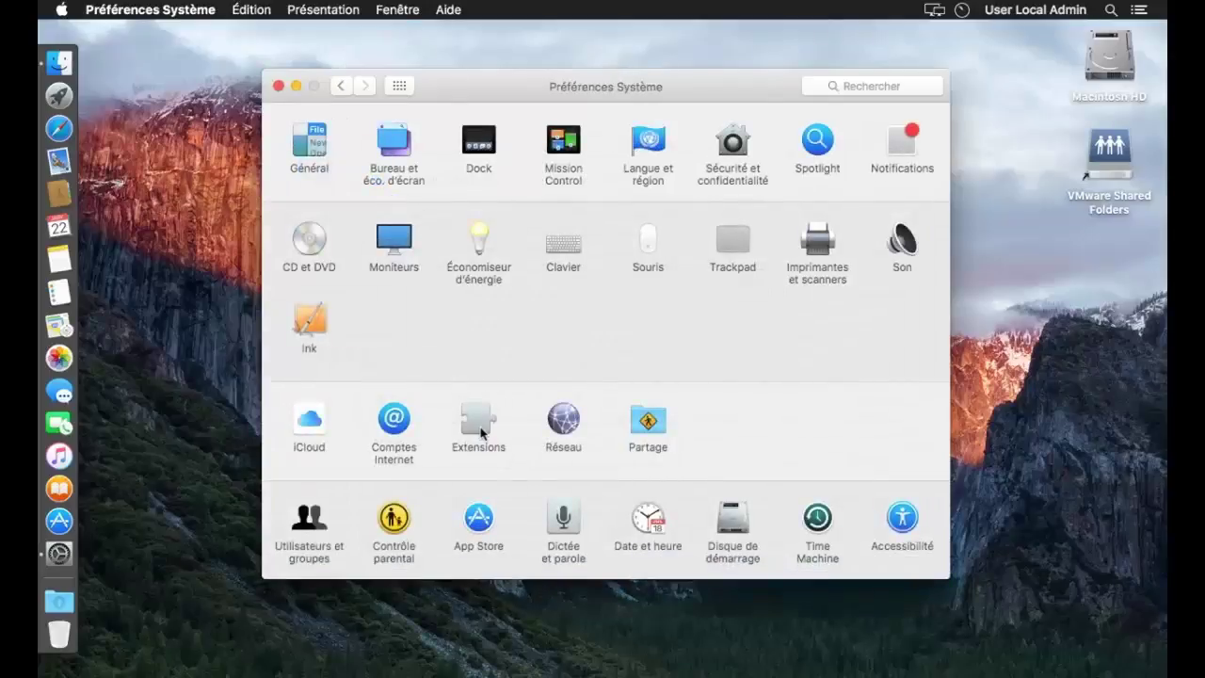
Rename the computer as Alphorm Mac Utilisateurs in the Partage preferences, and close Préférences Système.
{"action": "left_click", "coordinate": [657, 426]}
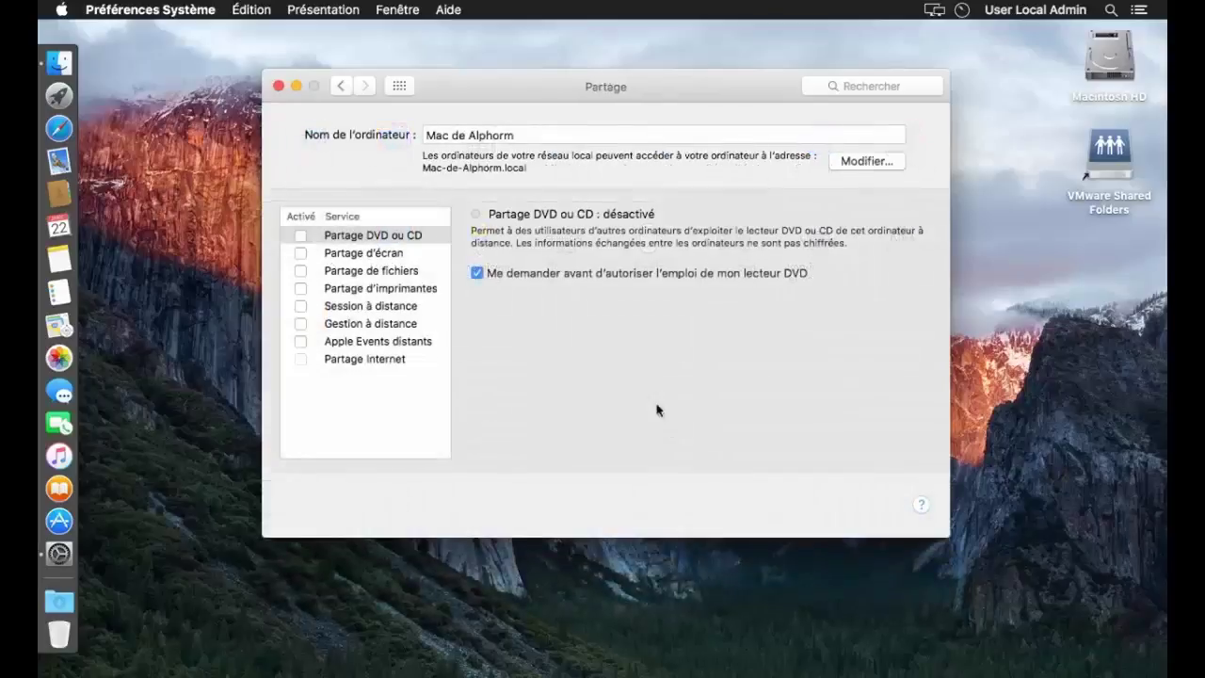
{"action": "left_click_drag", "start_coordinate": [528, 133], "coordinate": [409, 139]}
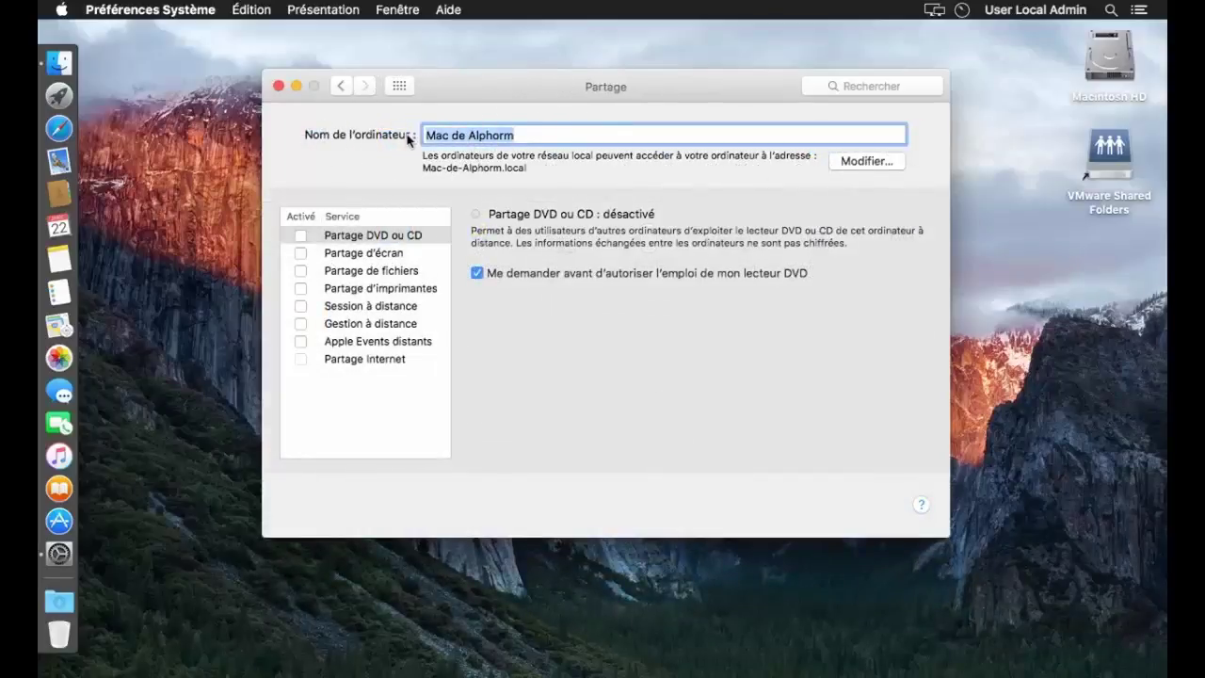
{"action": "type", "text": "MAc"}
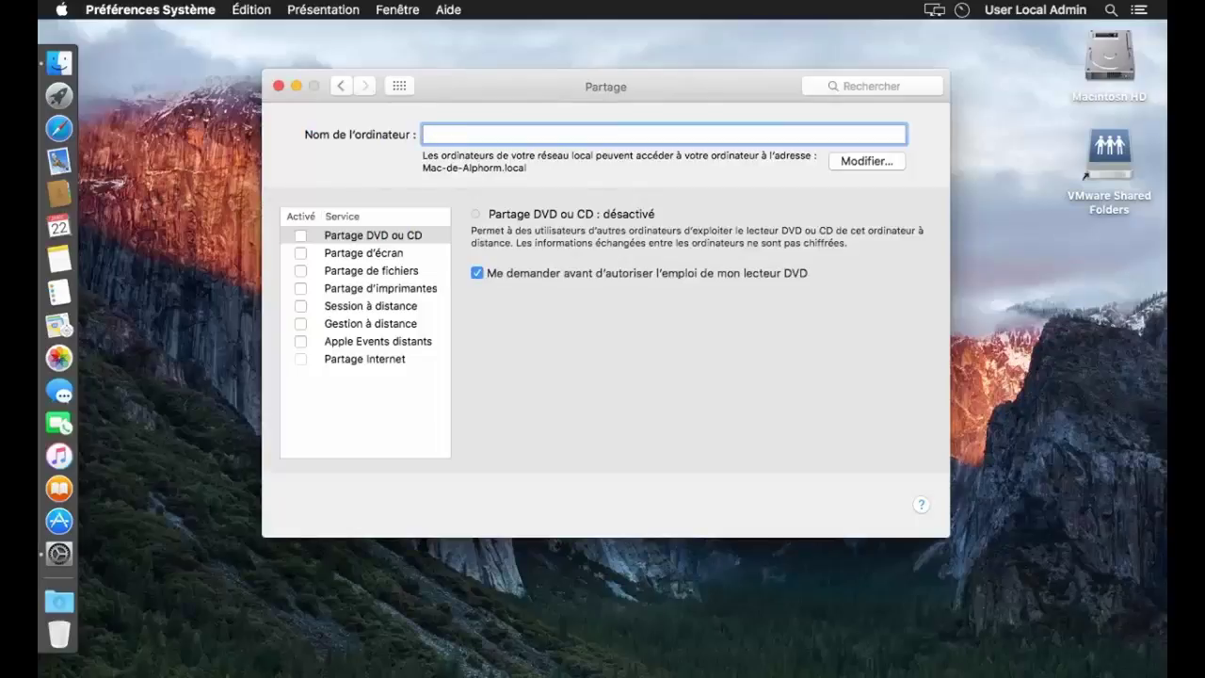
{"action": "type", "text": "Alphorm MAc Utilisateurs"}
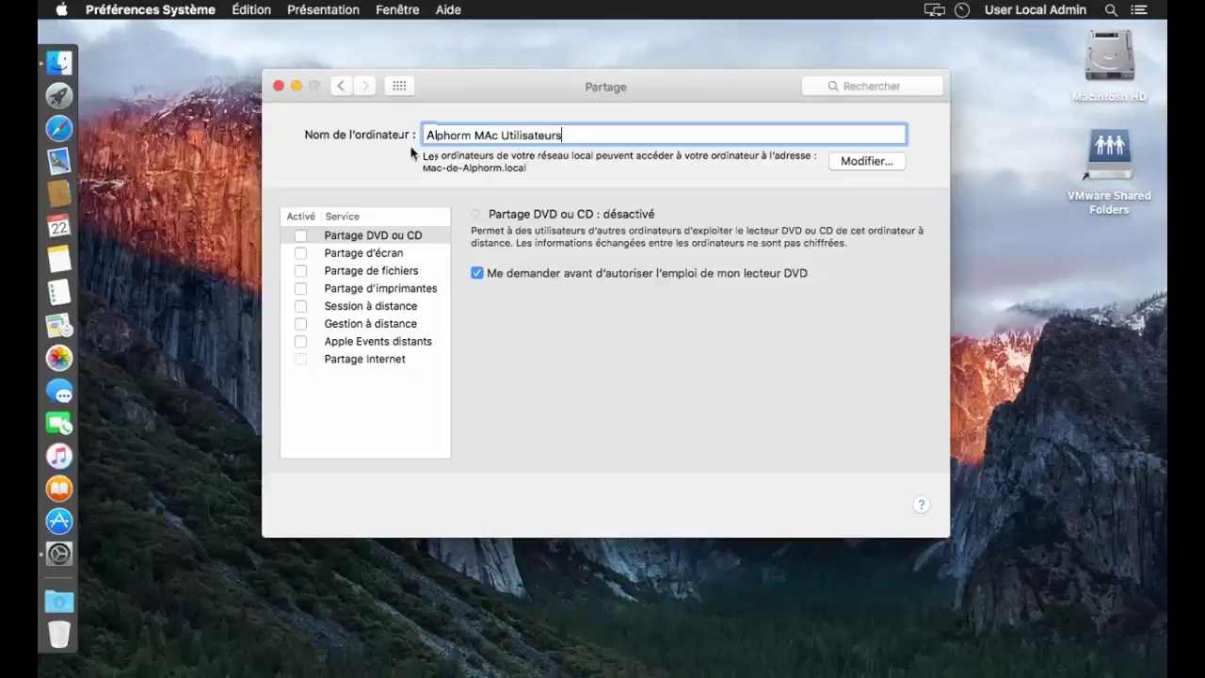
{"action": "left_click", "coordinate": [493, 135]}
{"action": "key", "text": "BackSpace"}
{"action": "type", "text": "a"}
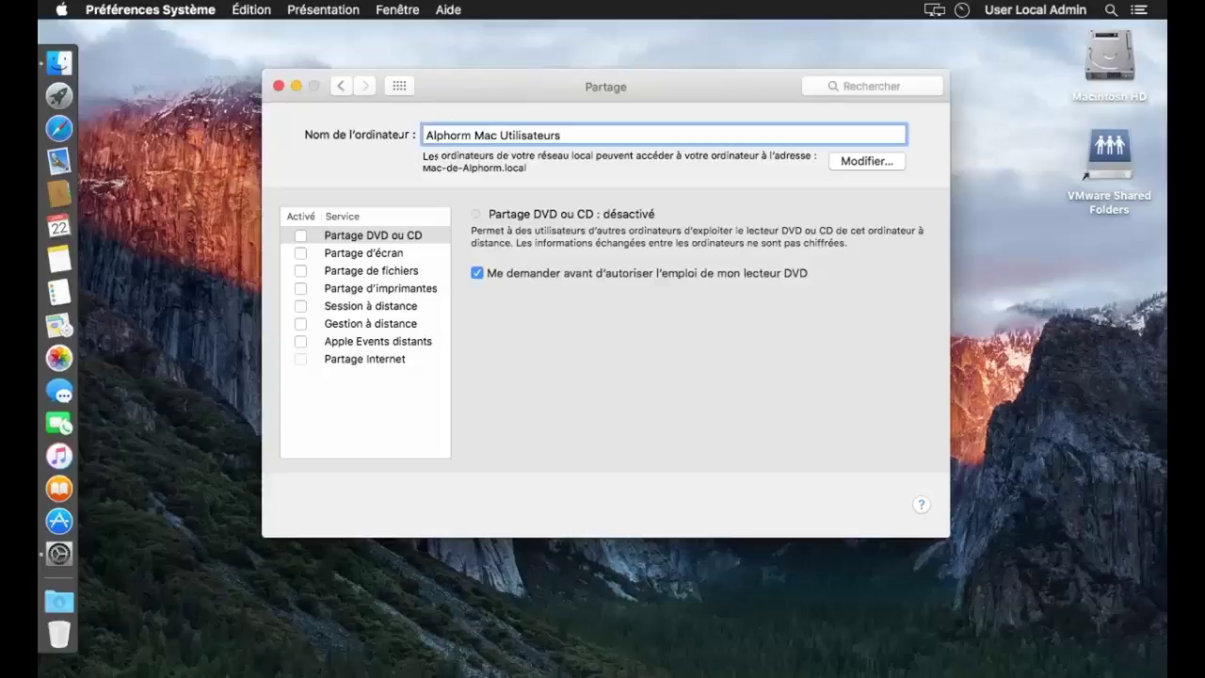
{"action": "key", "text": "Return"}
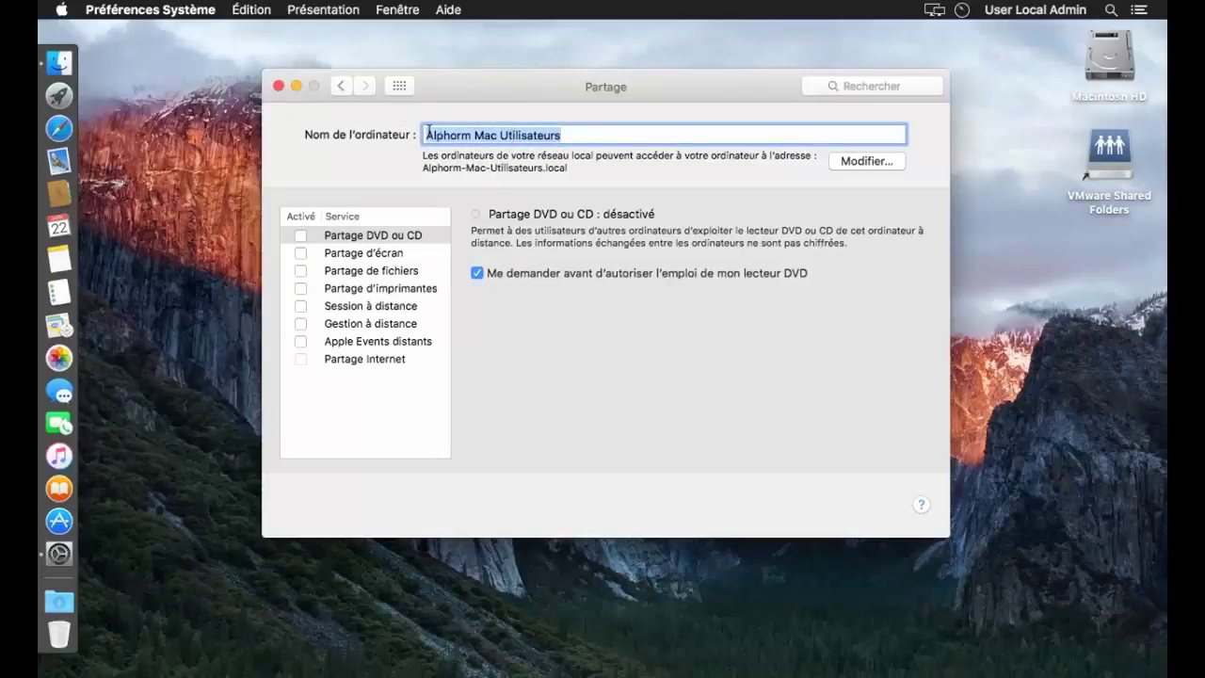
{"action": "left_click", "coordinate": [399, 86]}
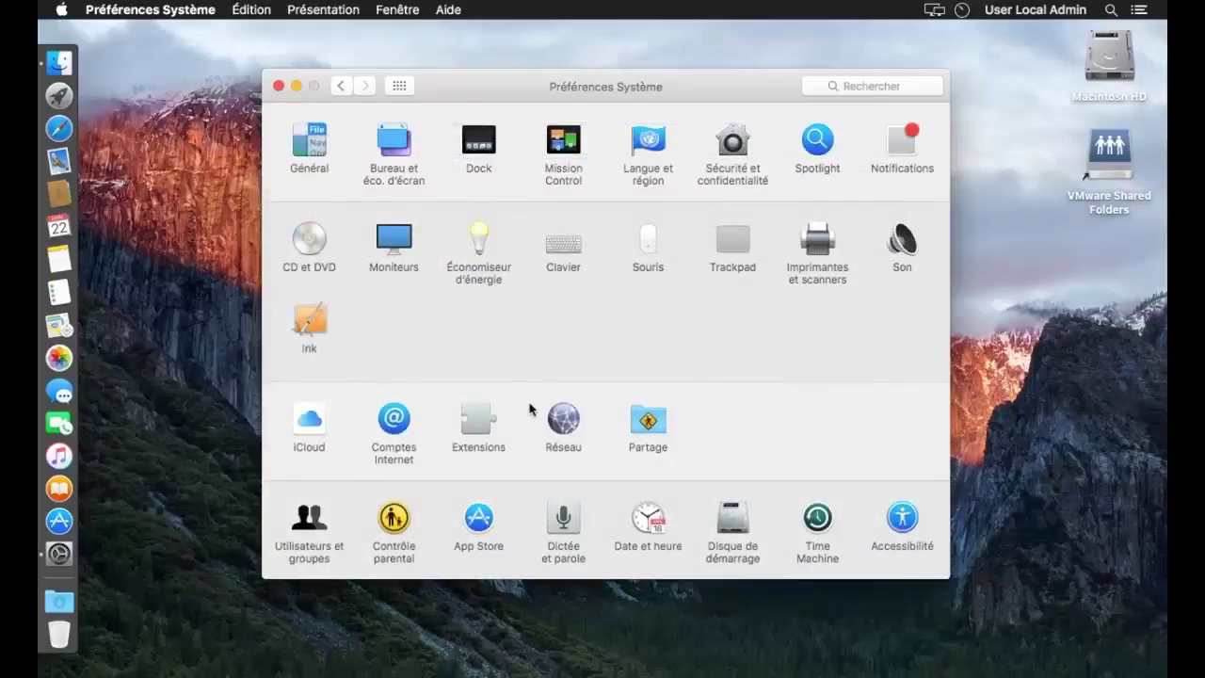
{"action": "left_click", "coordinate": [278, 86]}
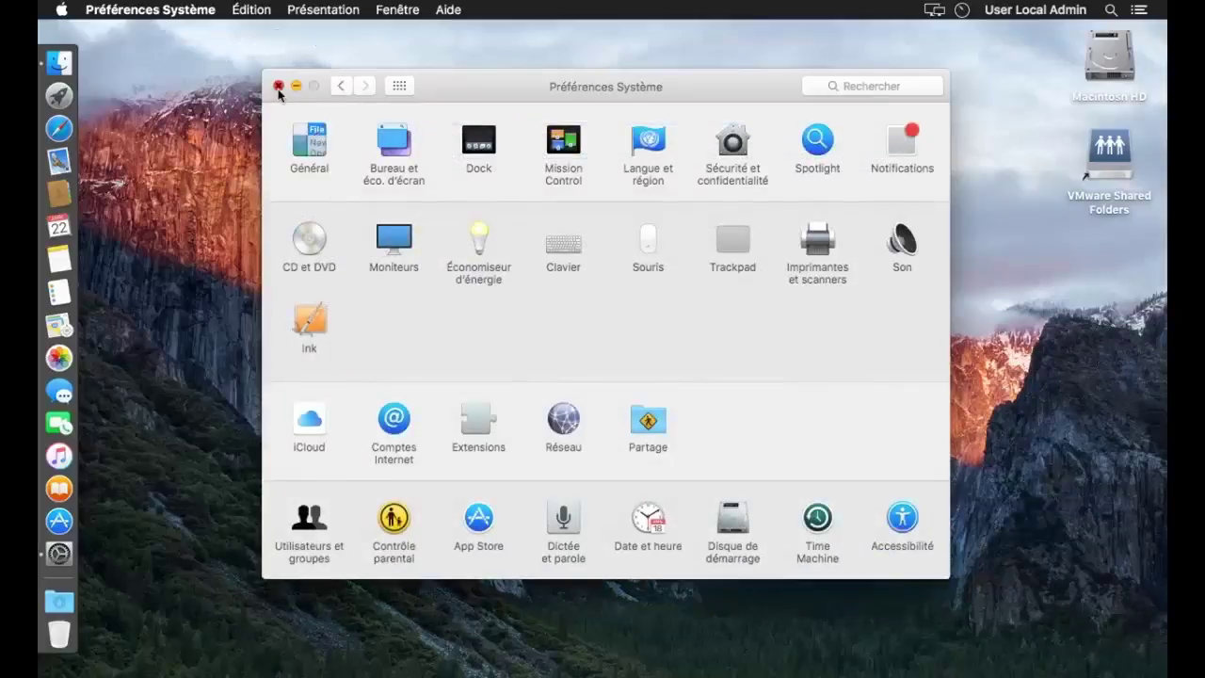
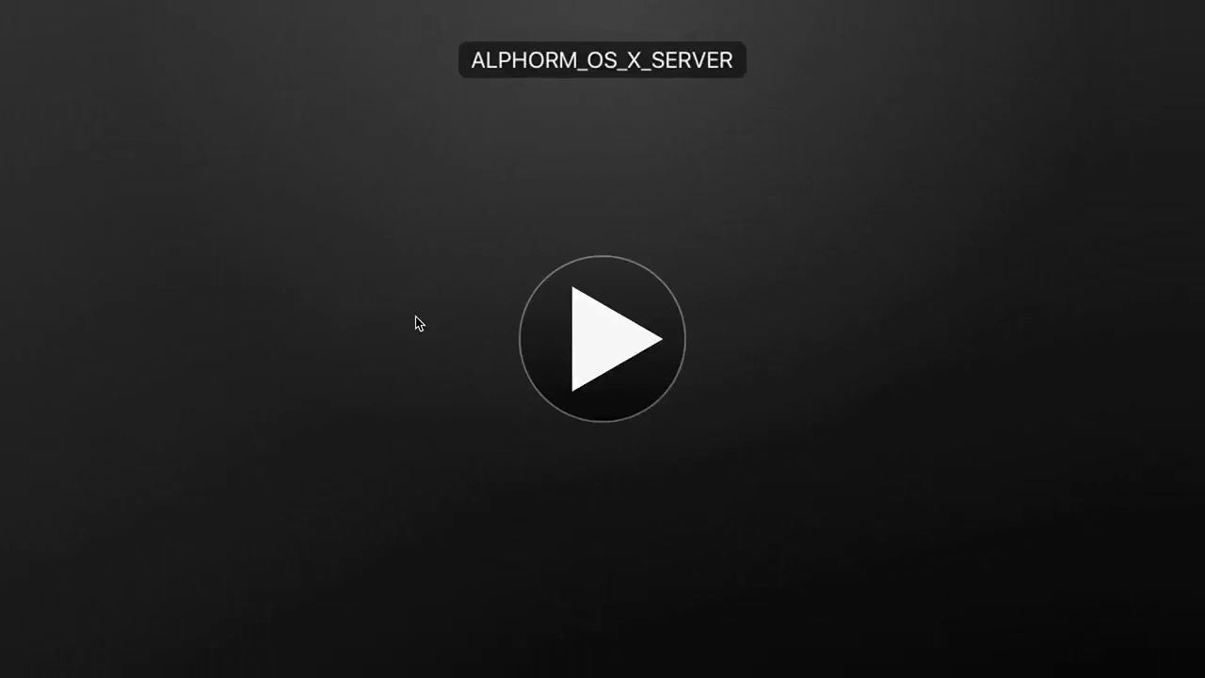
In VMware Fusion, examine the Disque dur (SATA) settings of the ALPHORM_OS_X_SERVER virtual machine.
{"action": "mouse_move", "coordinate": [288, 3]}
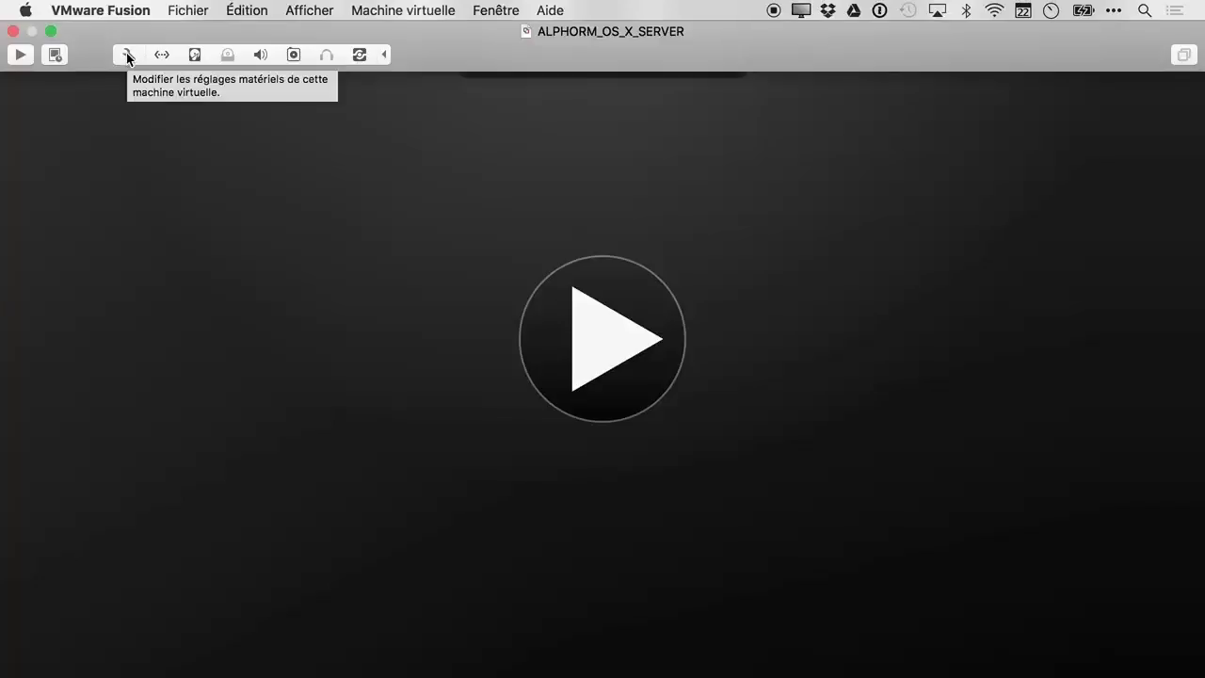
{"action": "left_click", "coordinate": [129, 57]}
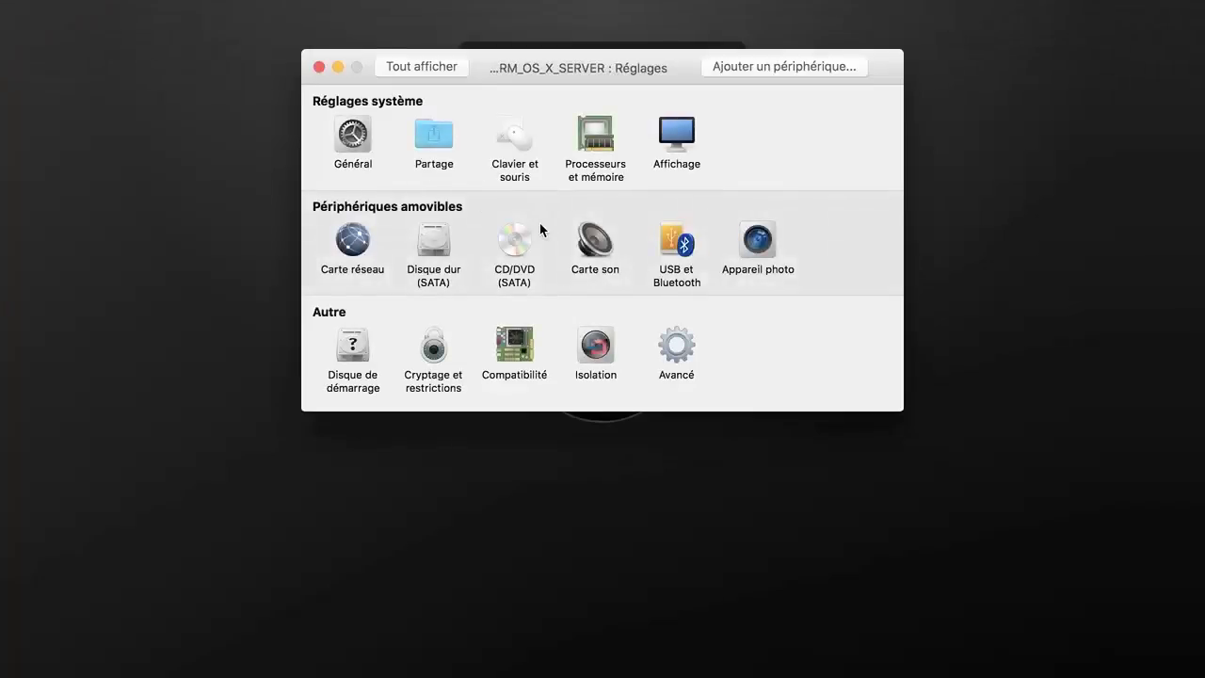
{"action": "left_click", "coordinate": [438, 238]}
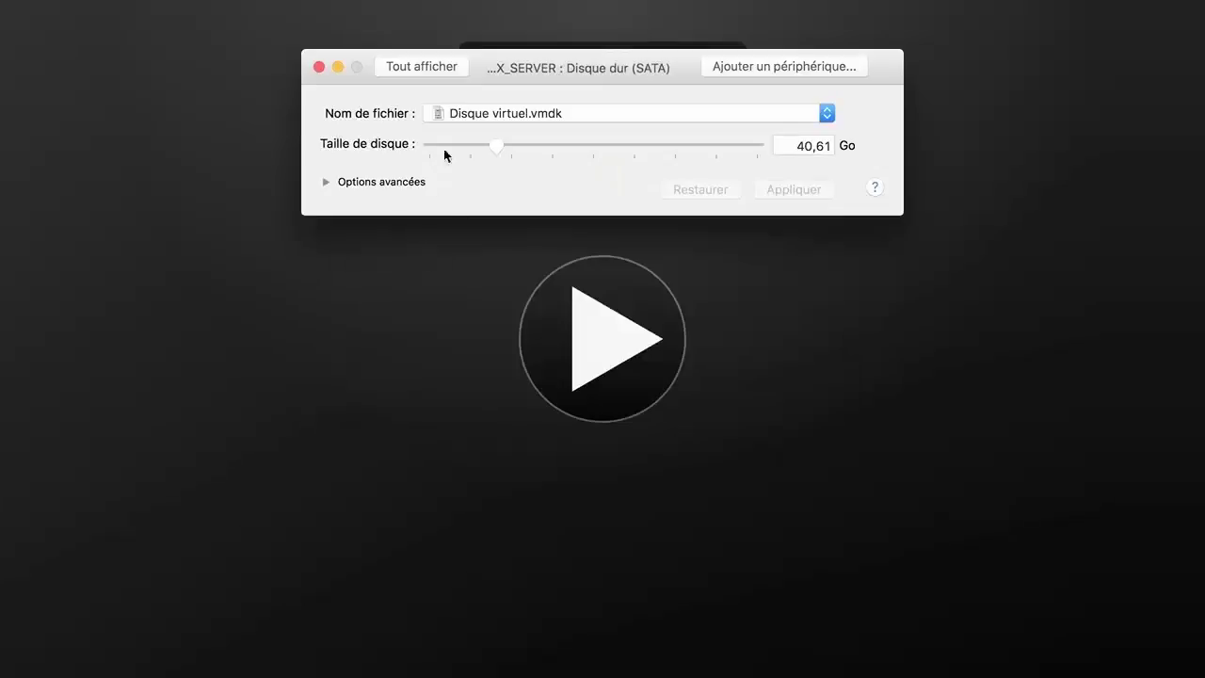
{"action": "left_click", "coordinate": [414, 67]}
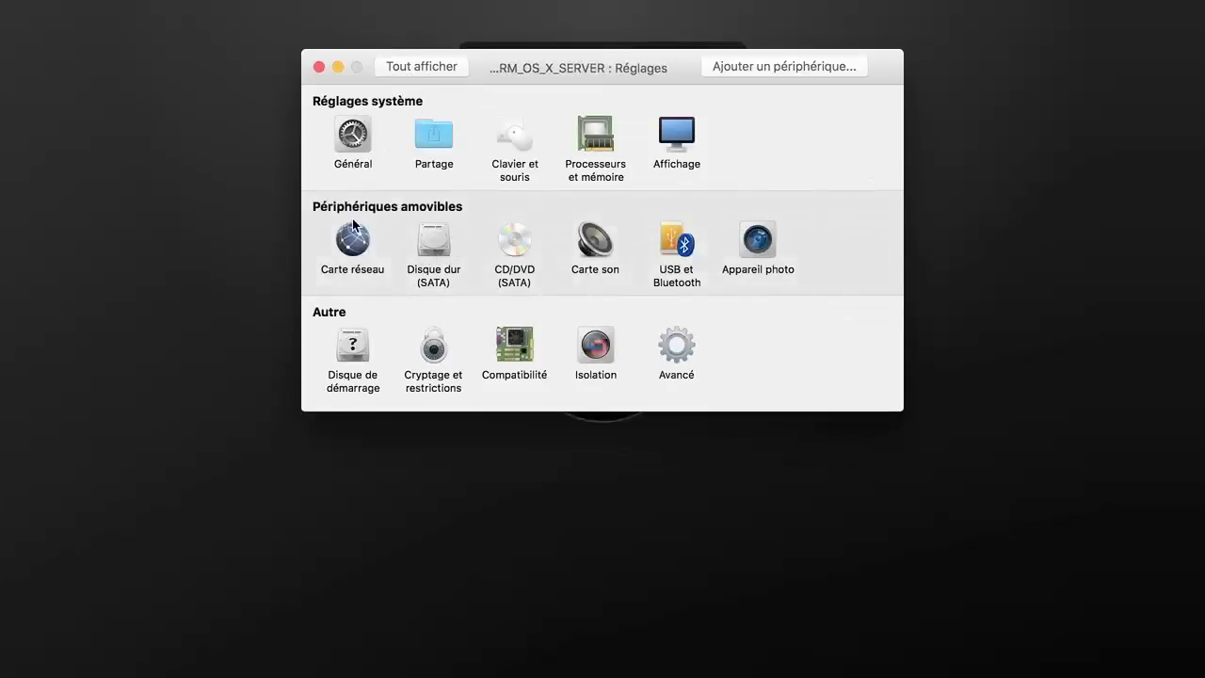
{"action": "left_click", "coordinate": [436, 242]}
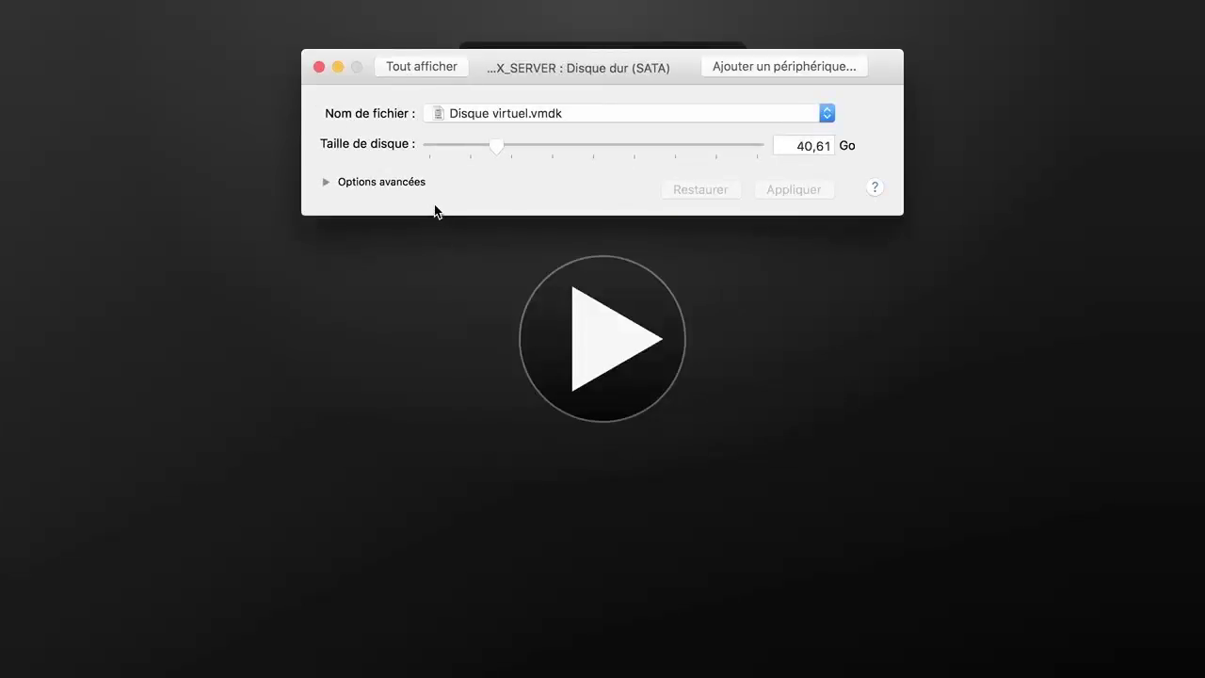
{"action": "left_click", "coordinate": [423, 68]}
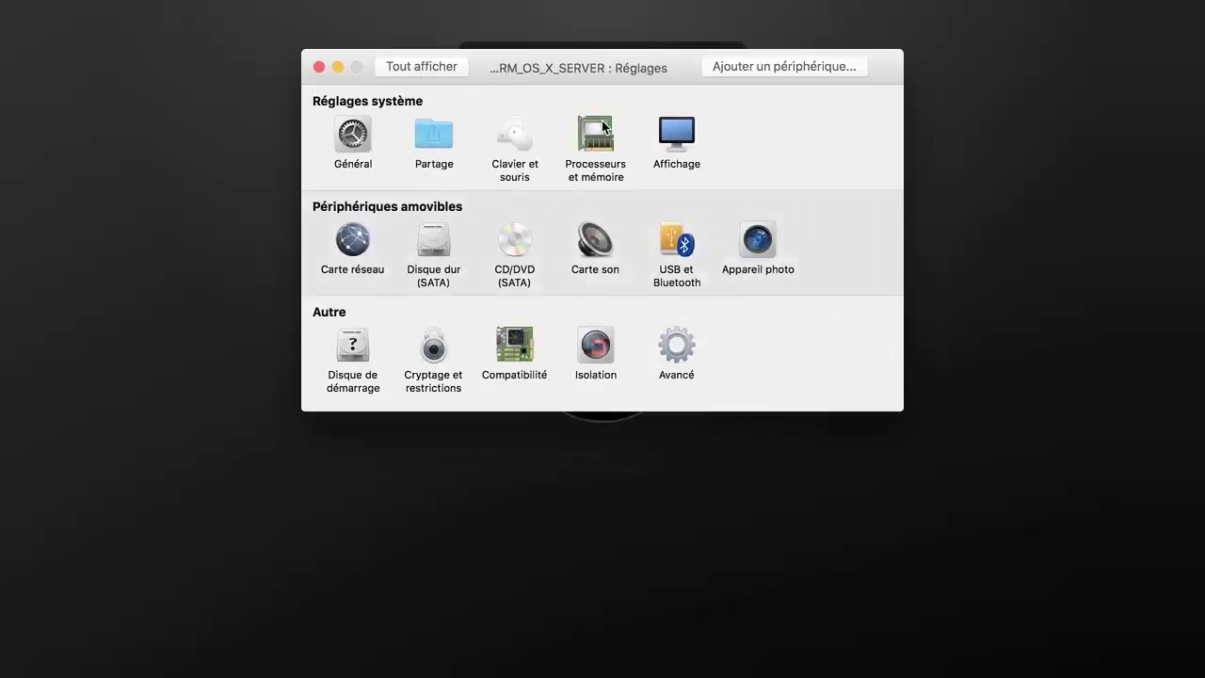
{"action": "left_click", "coordinate": [435, 275]}
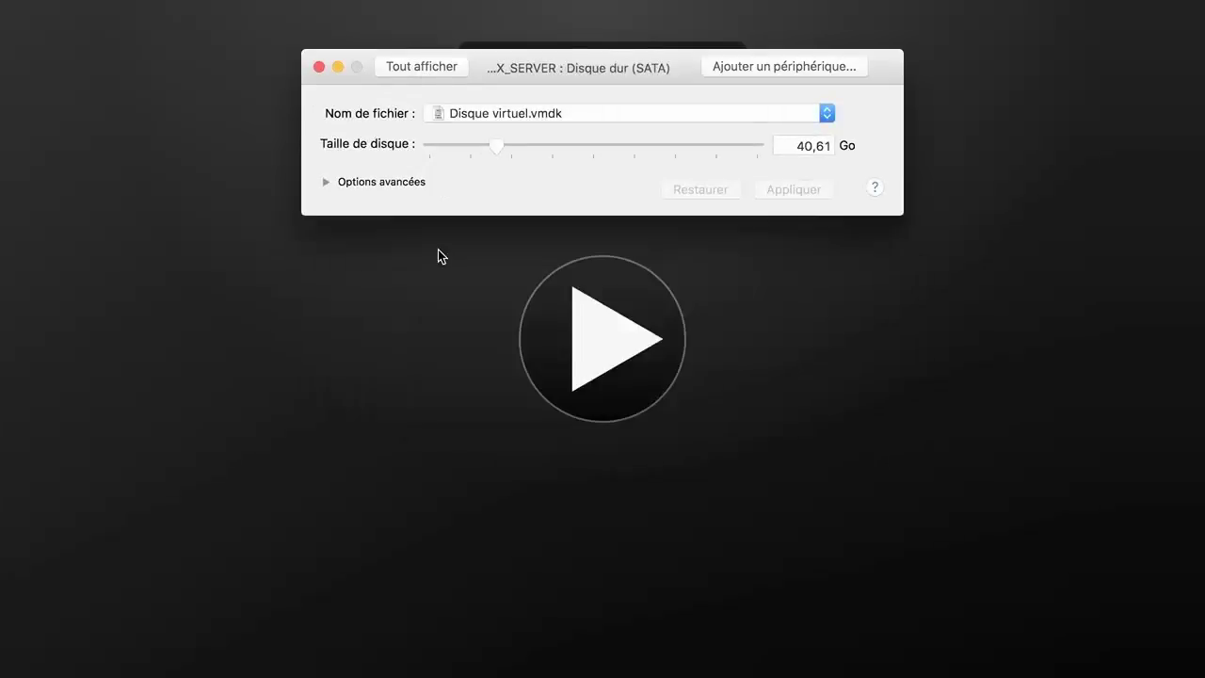
Add a new hard disk (Nouveau disque dur) to the ALPHORM_OS_X_SERVER virtual machine.
{"action": "left_click", "coordinate": [403, 66]}
{"action": "left_click", "coordinate": [759, 67]}
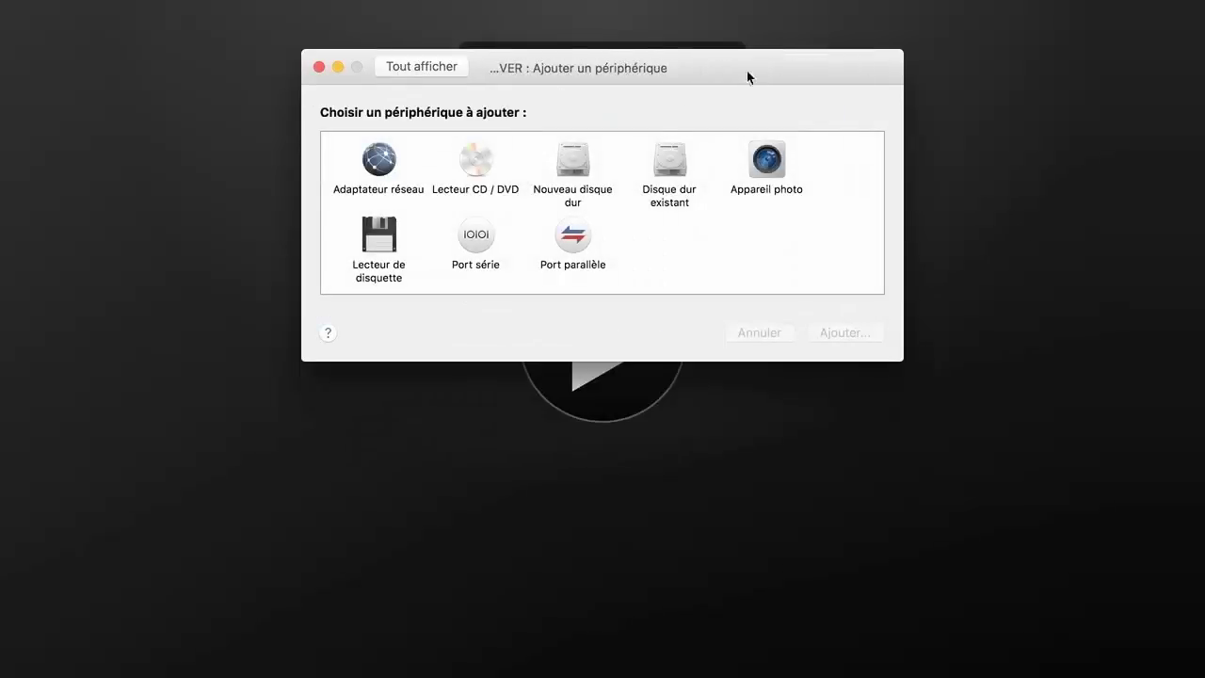
{"action": "left_click", "coordinate": [562, 157]}
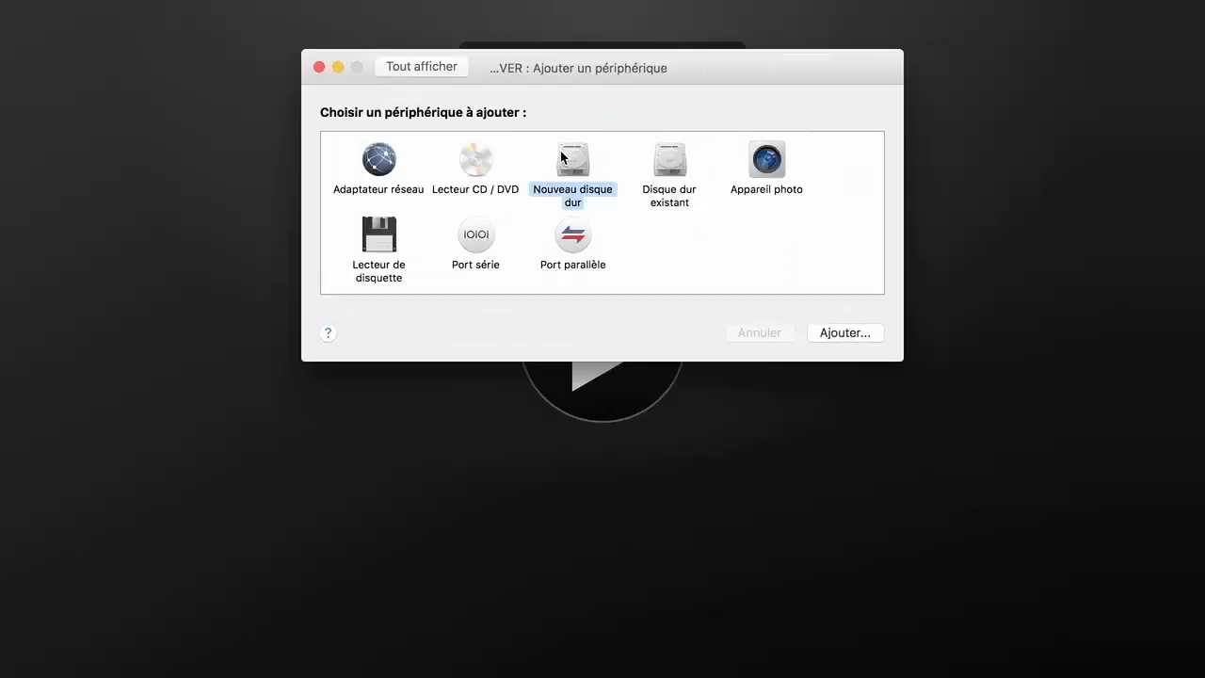
{"action": "left_click", "coordinate": [847, 336]}
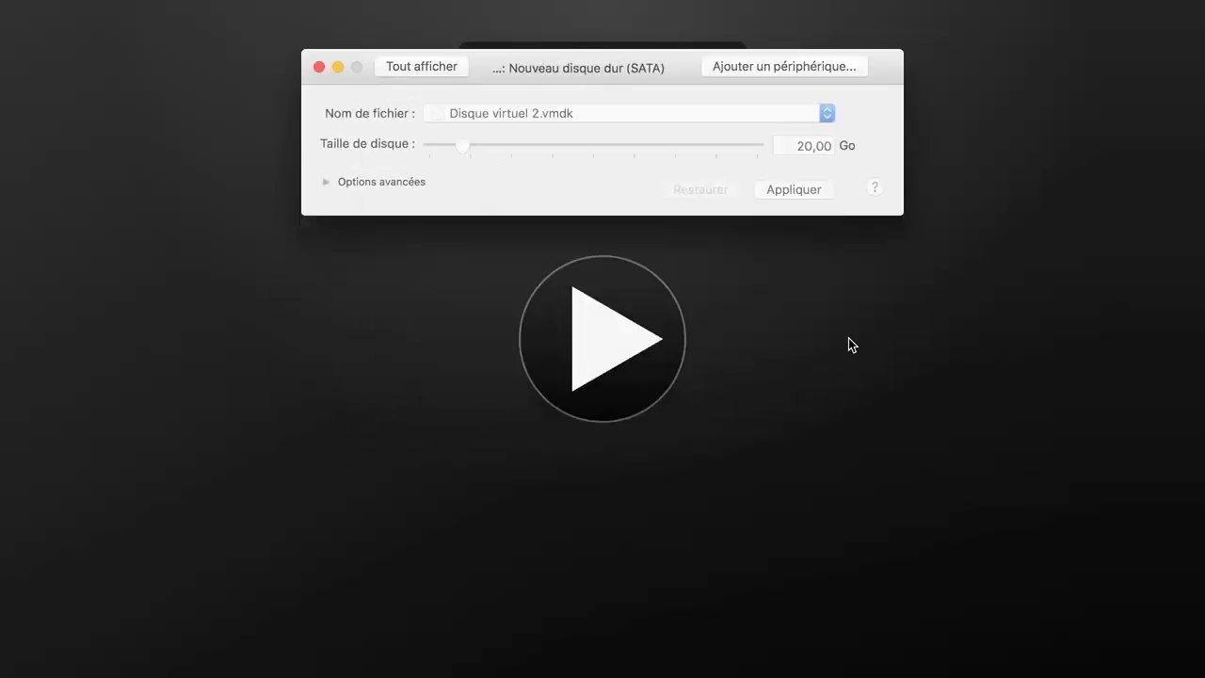
Set the new virtual disk's size to 100 Go, apply it with the default advanced options, and close the settings.
{"action": "left_click", "coordinate": [799, 148]}
{"action": "key", "text": "BackSpace"}
{"action": "key", "text": "BackSpace"}
{"action": "type", "text": "10"}
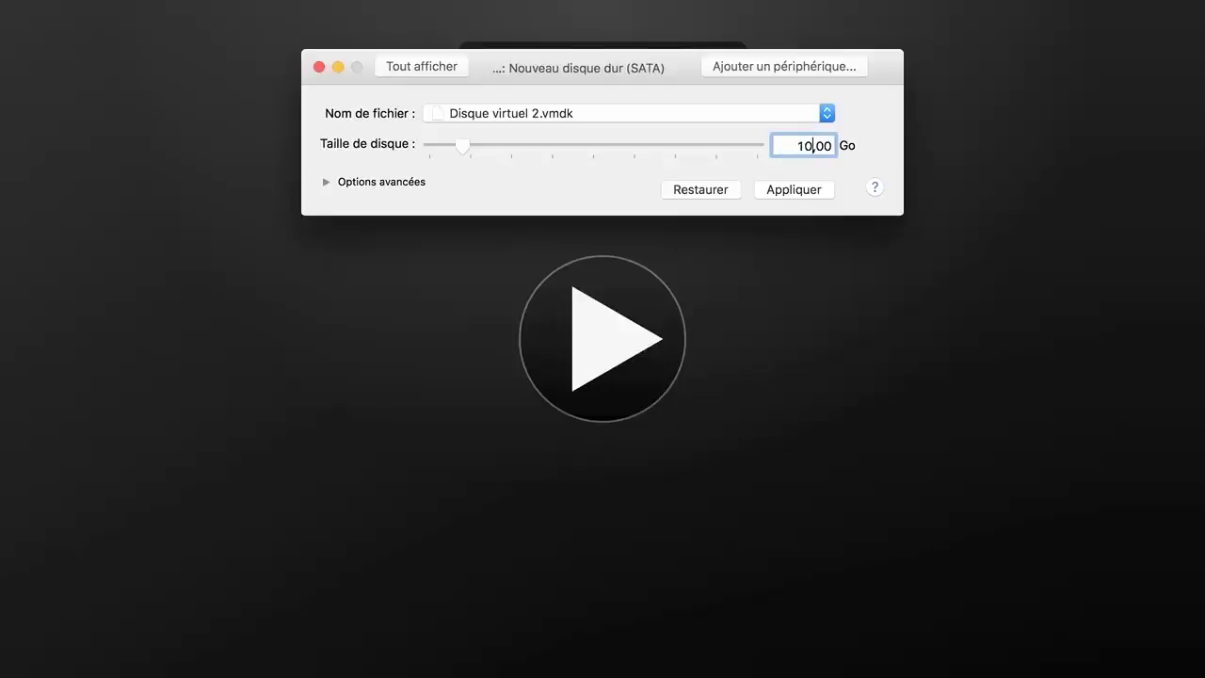
{"action": "type", "text": "0"}
{"action": "left_click", "coordinate": [326, 186]}
{"action": "left_click", "coordinate": [326, 185]}
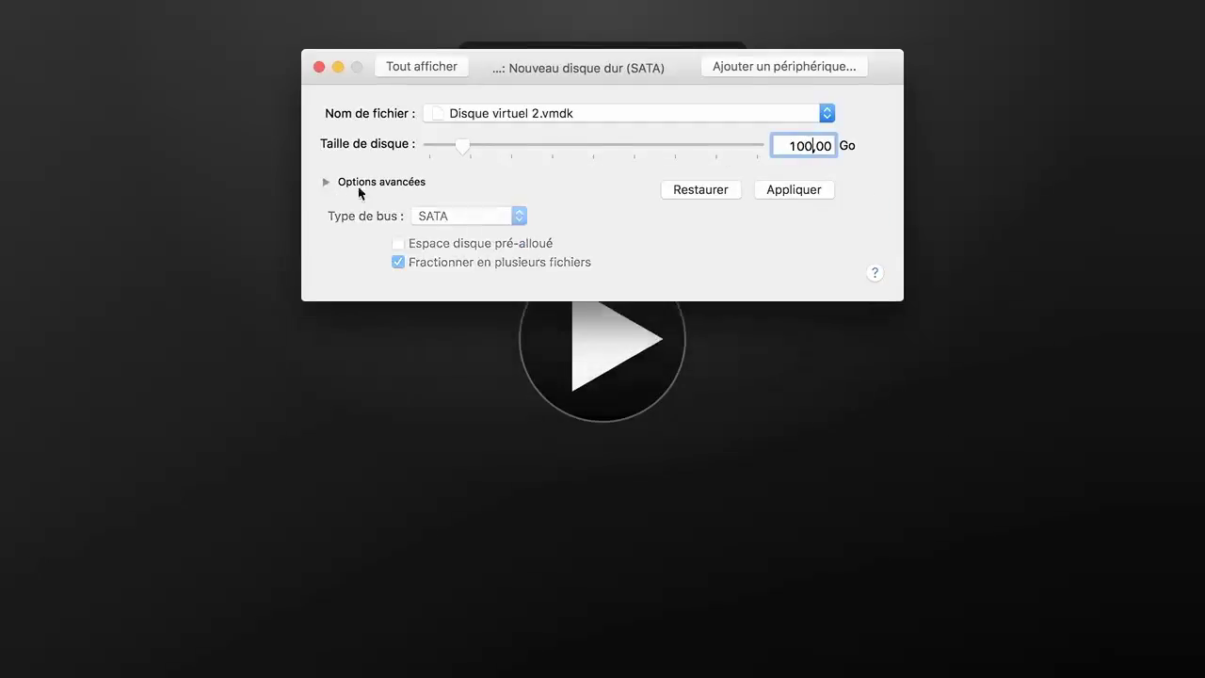
{"action": "left_click", "coordinate": [805, 192]}
{"action": "left_click", "coordinate": [414, 68]}
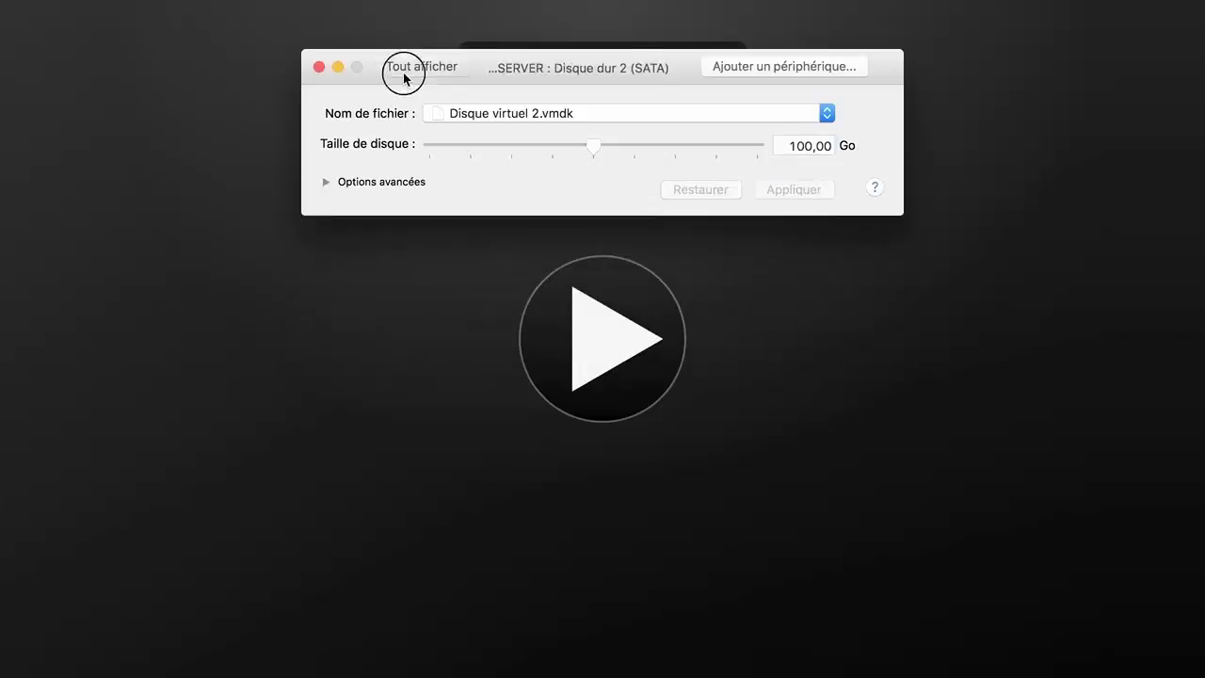
{"action": "left_click", "coordinate": [319, 66]}
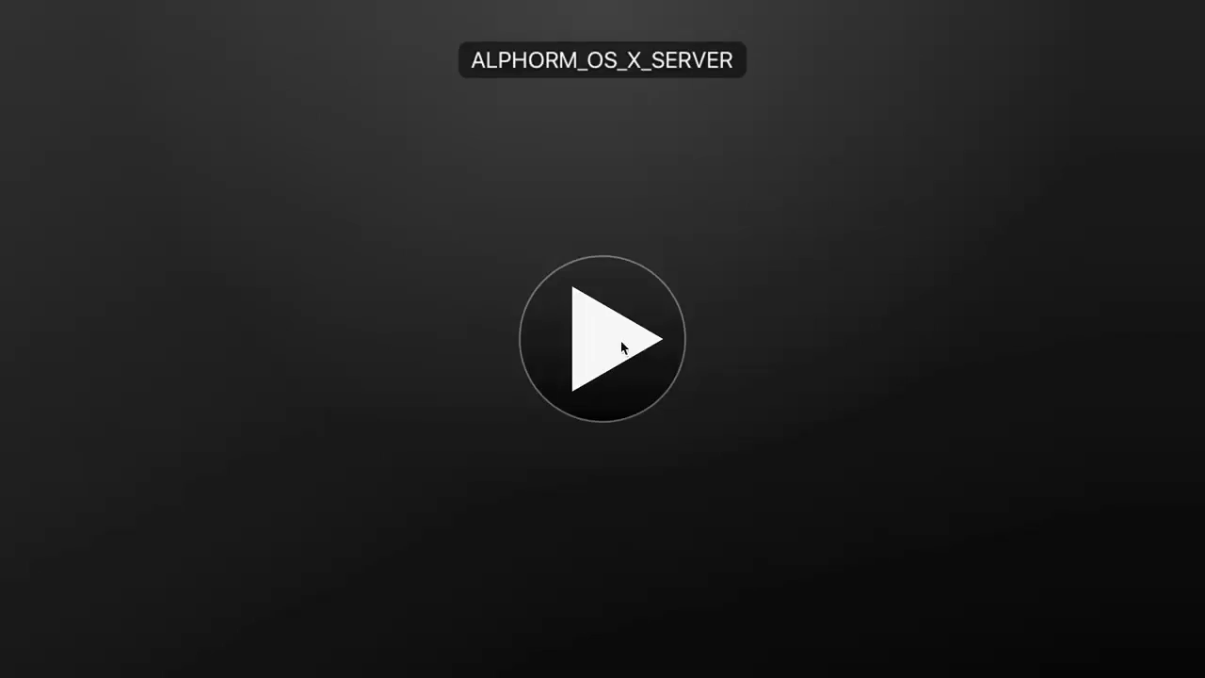
Check the hard disks listed in the virtual machine's settings, and close the settings window.
{"action": "mouse_move", "coordinate": [240, 6]}
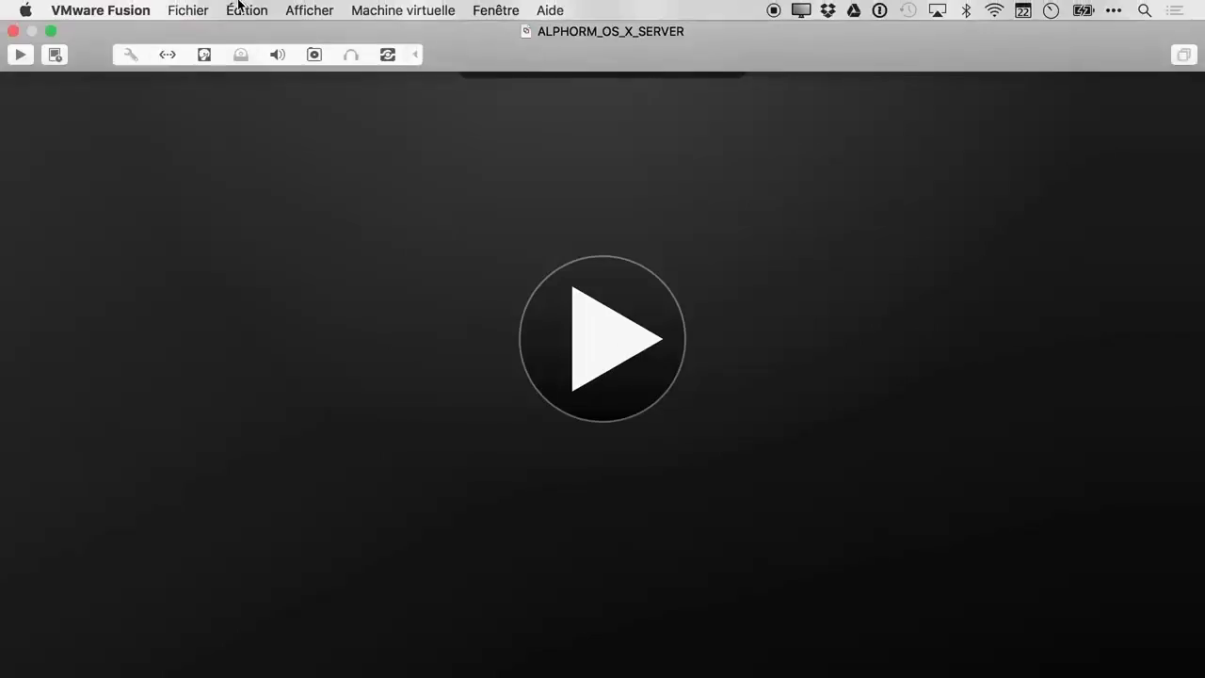
{"action": "left_click", "coordinate": [132, 54]}
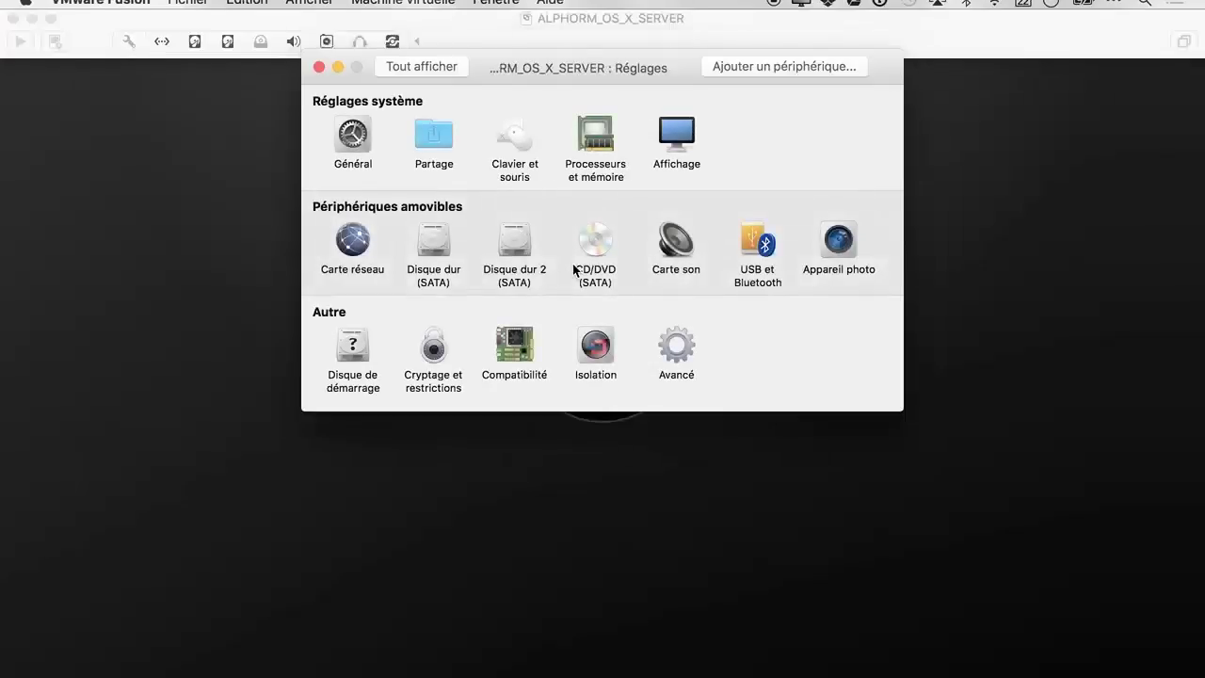
{"action": "left_click", "coordinate": [318, 67]}
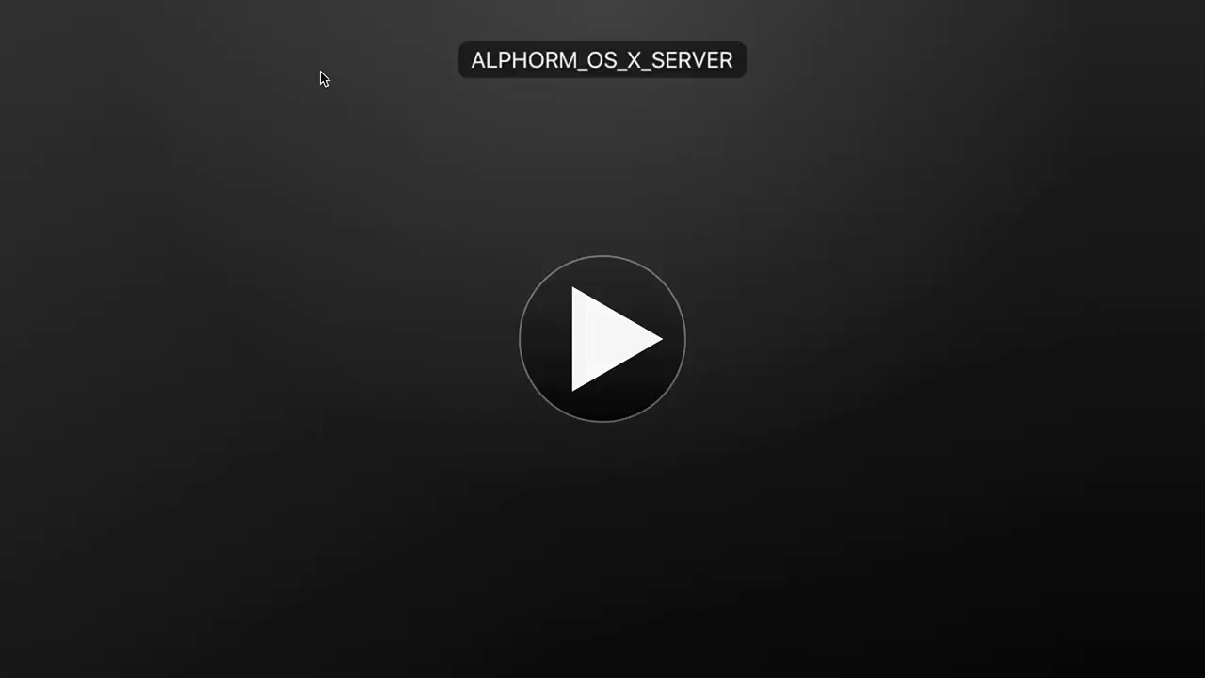
Start the server virtual machine and log in to the local administrator account with its password.
{"action": "left_click", "coordinate": [594, 354]}
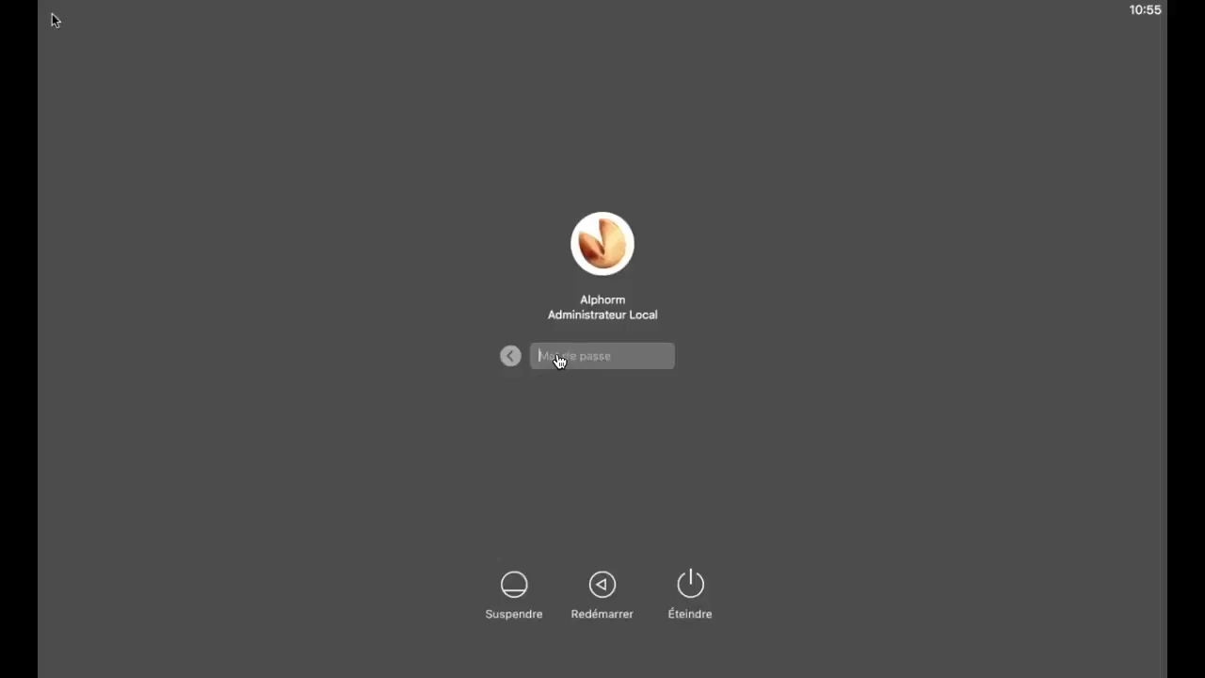
{"action": "type", "text": "*******"}
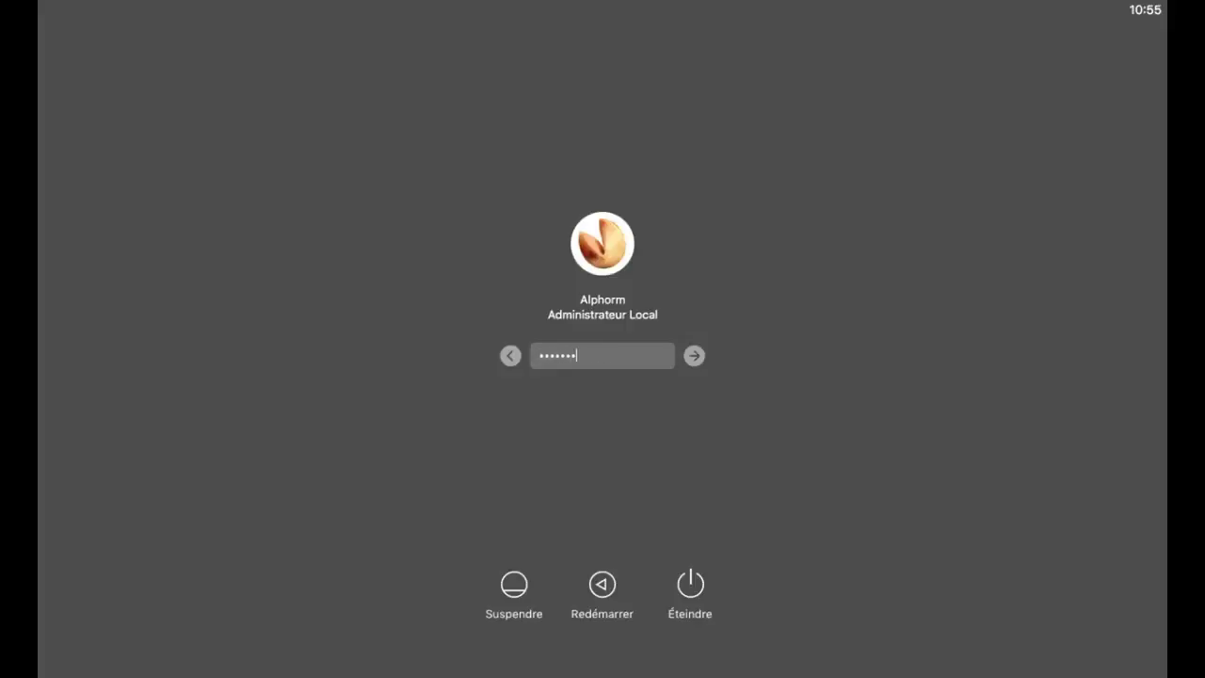
{"action": "key", "text": "Return"}
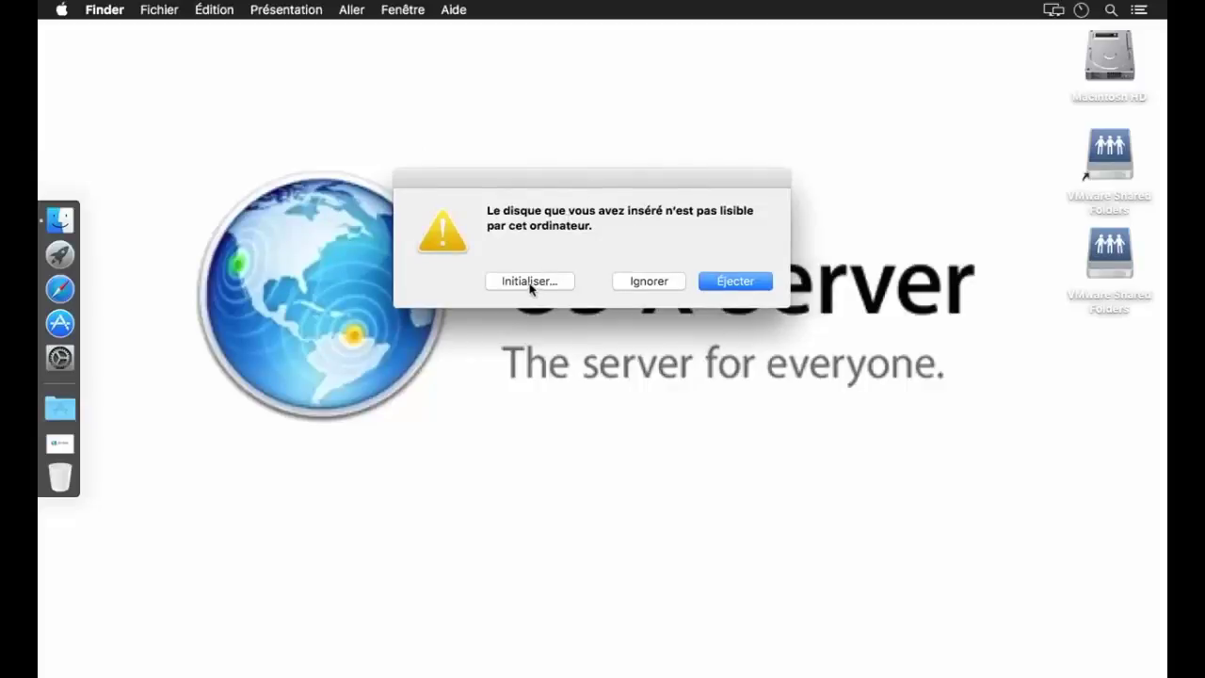
Choose to initialise the unreadable disk and select the second VMware Virtual SATA disk in Utilitaire de disque.
{"action": "left_click", "coordinate": [530, 282]}
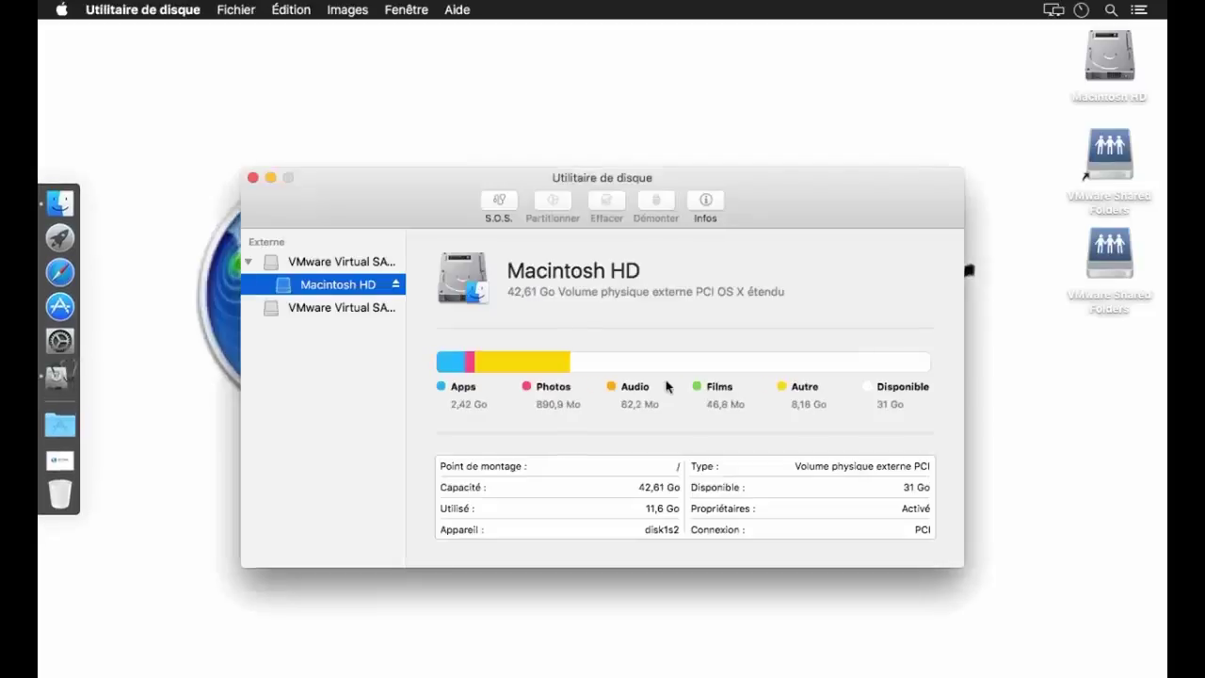
{"action": "left_click_drag", "start_coordinate": [758, 226], "coordinate": [758, 193]}
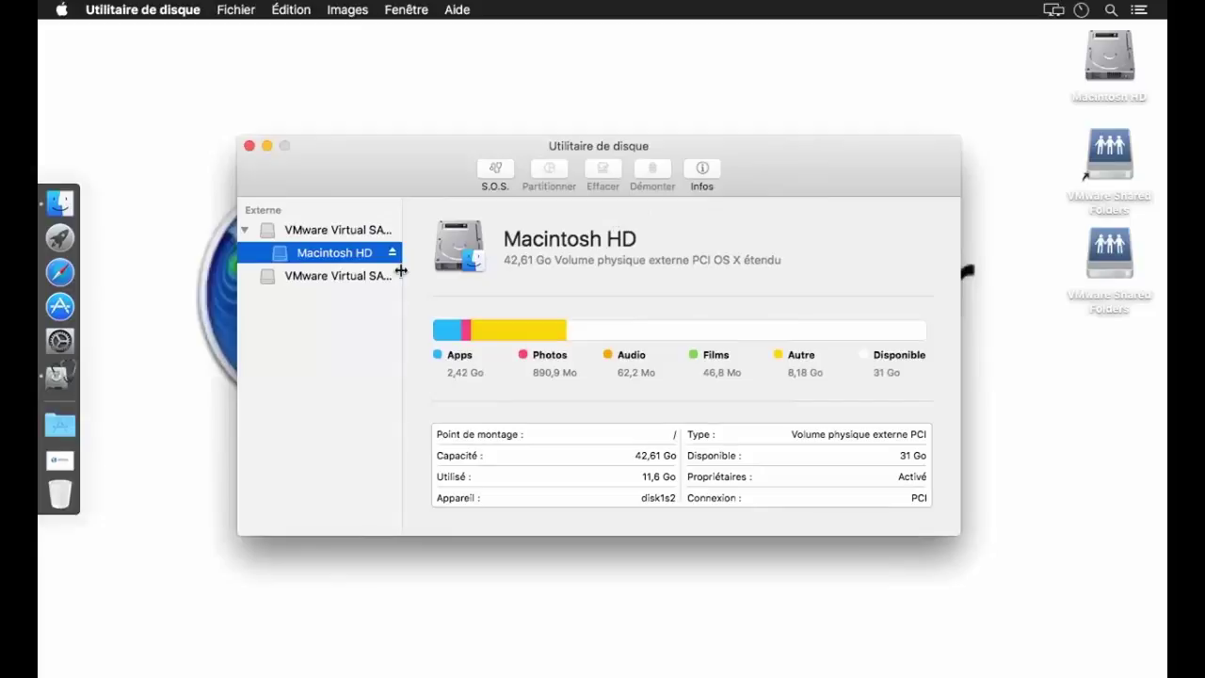
{"action": "left_click", "coordinate": [358, 281]}
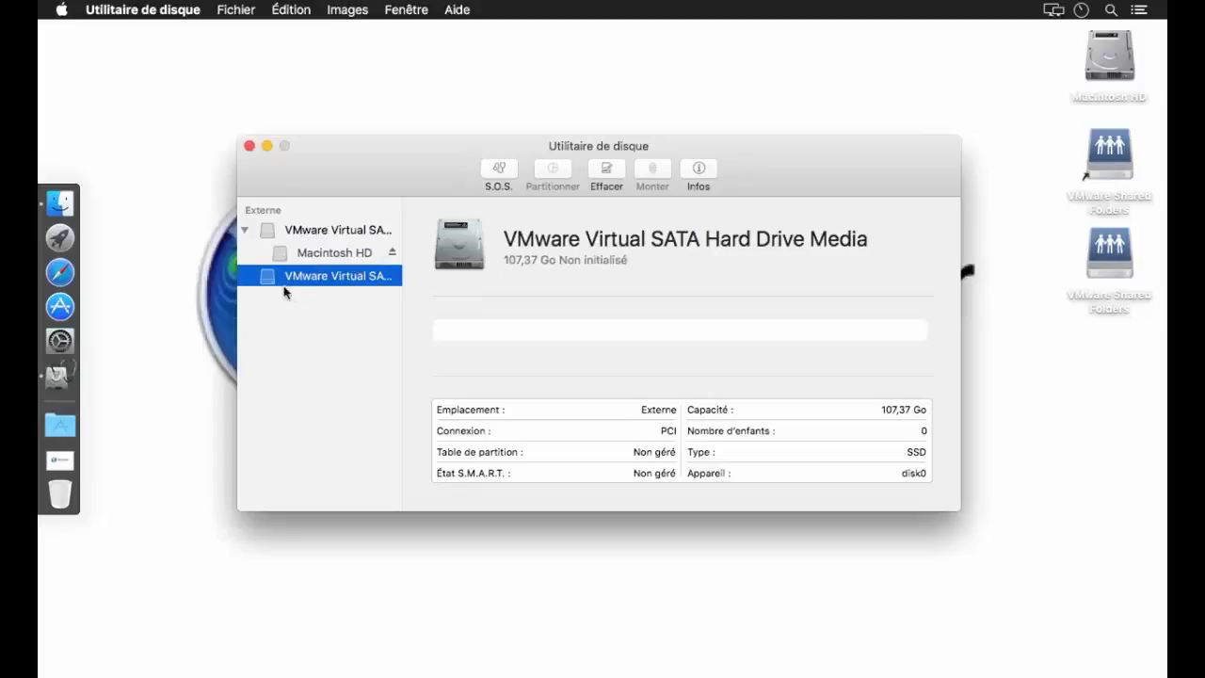
Erase the selected disk with the name DATA, format OS X étendu (journalisé) and scheme Table de partition GUID.
{"action": "left_click", "coordinate": [606, 173]}
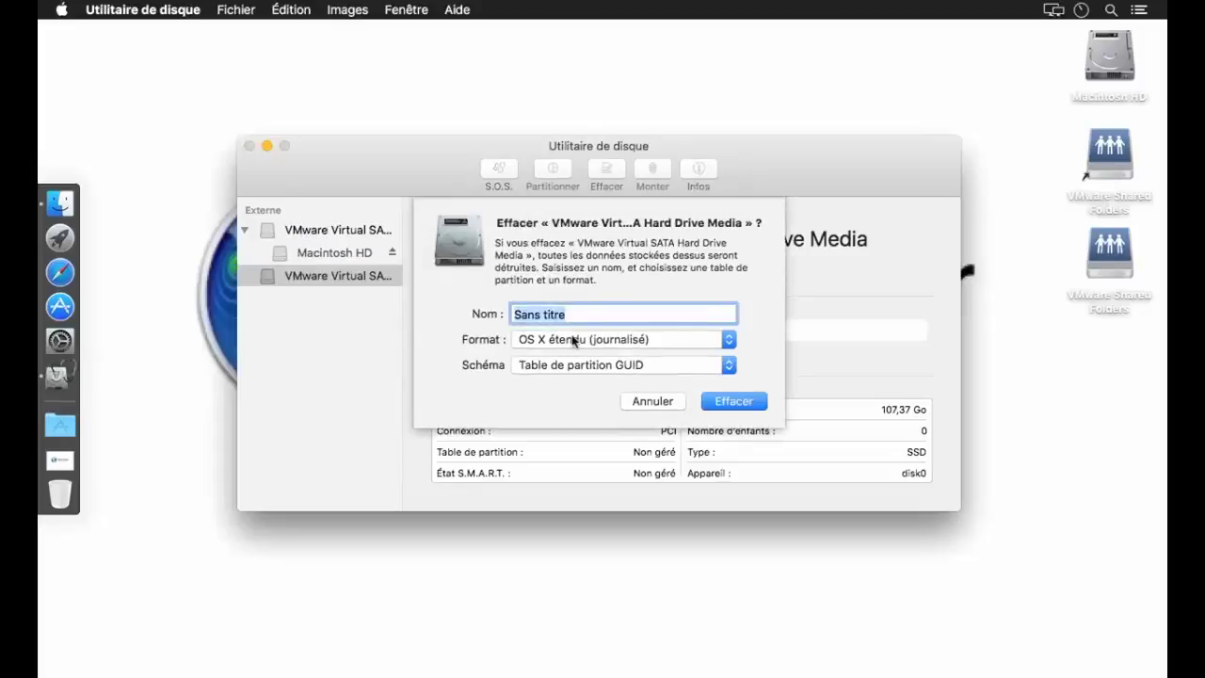
{"action": "type", "text": "DATA"}
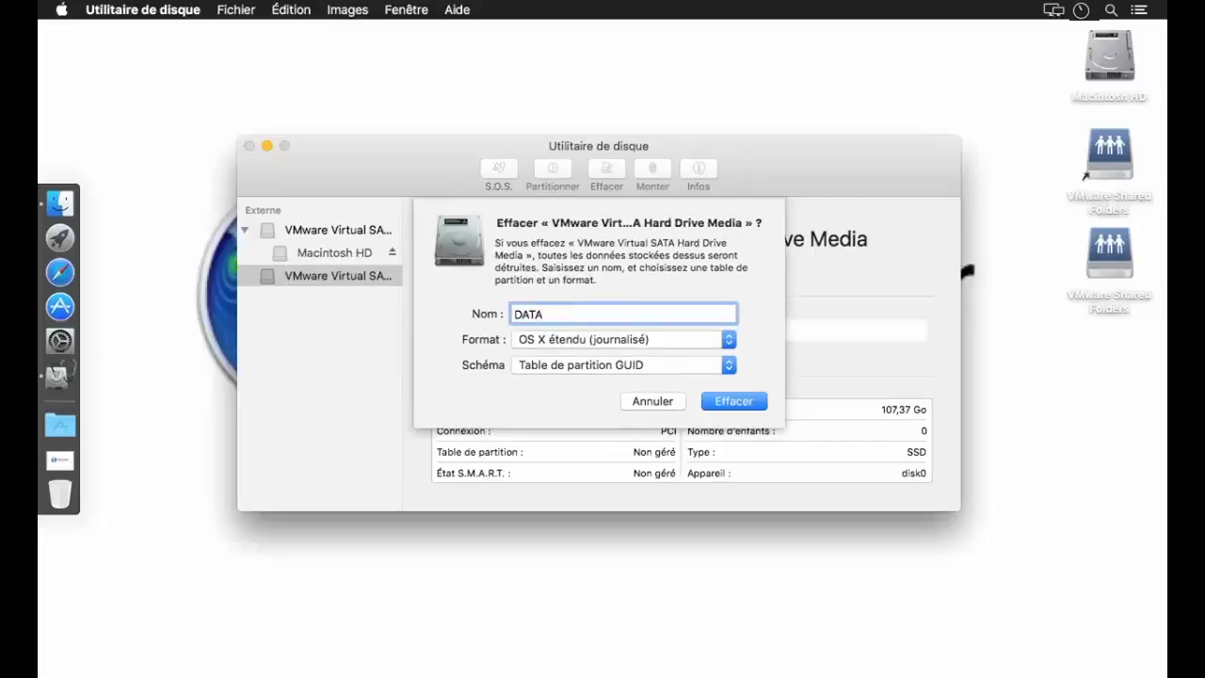
{"action": "left_click", "coordinate": [569, 344]}
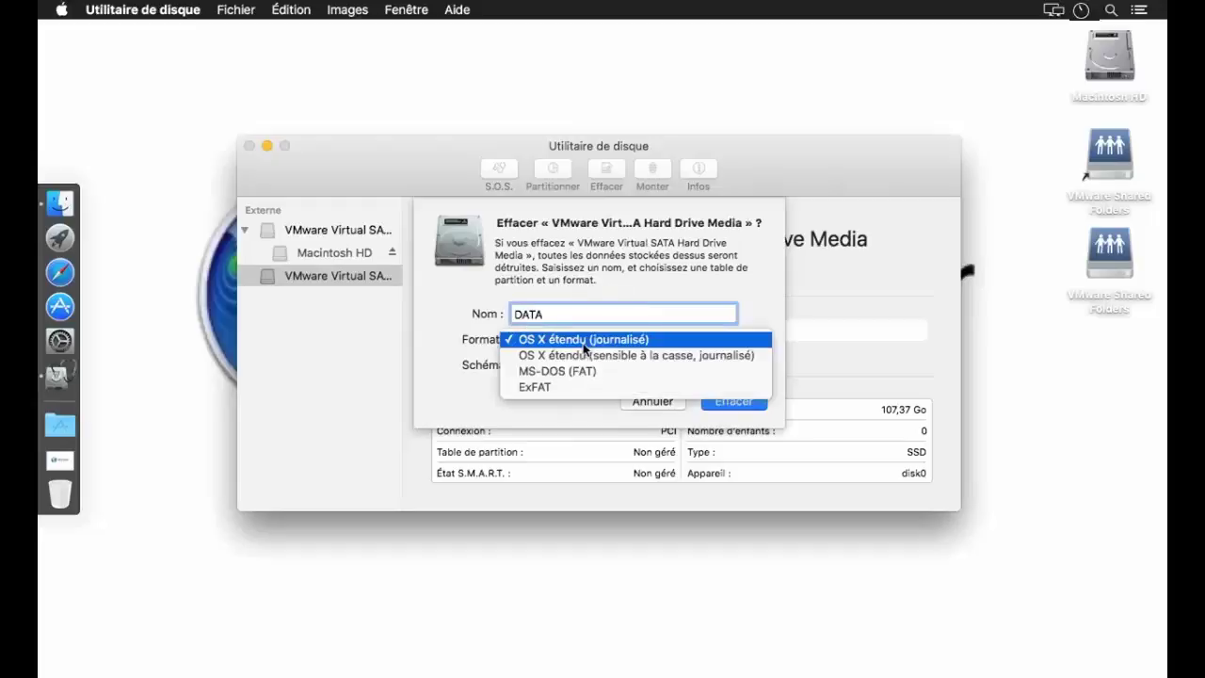
{"action": "left_click", "coordinate": [583, 341]}
{"action": "left_click", "coordinate": [585, 344]}
{"action": "left_click", "coordinate": [584, 341]}
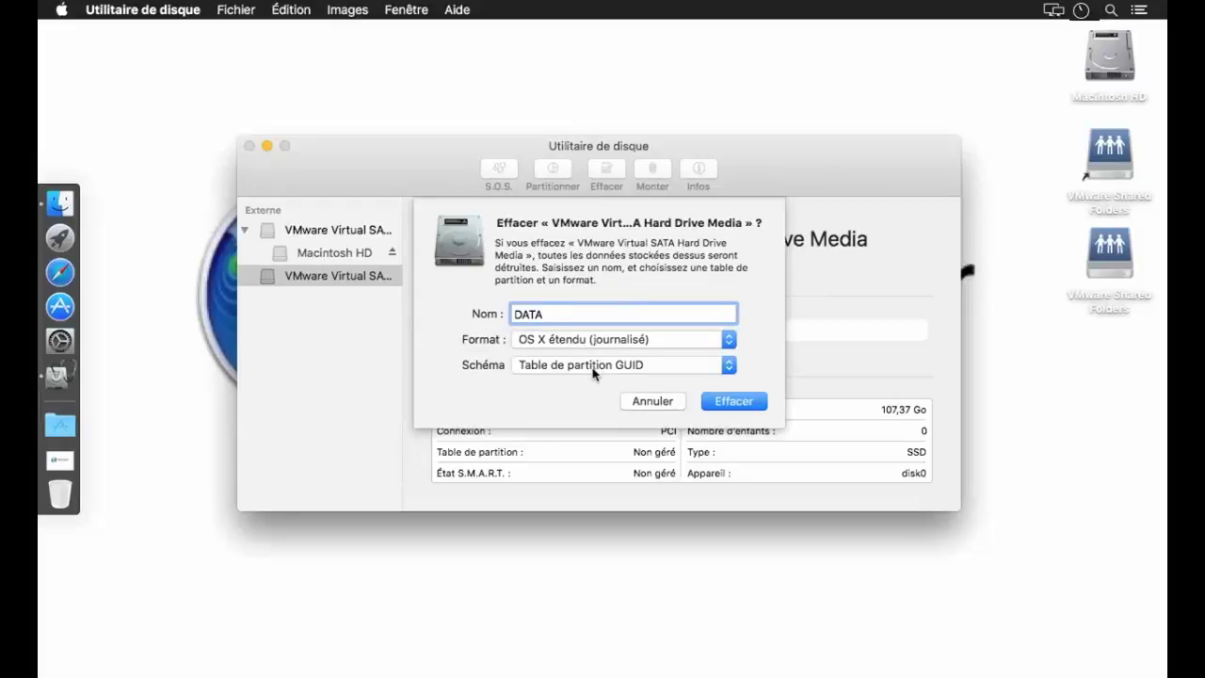
{"action": "left_click", "coordinate": [741, 405]}
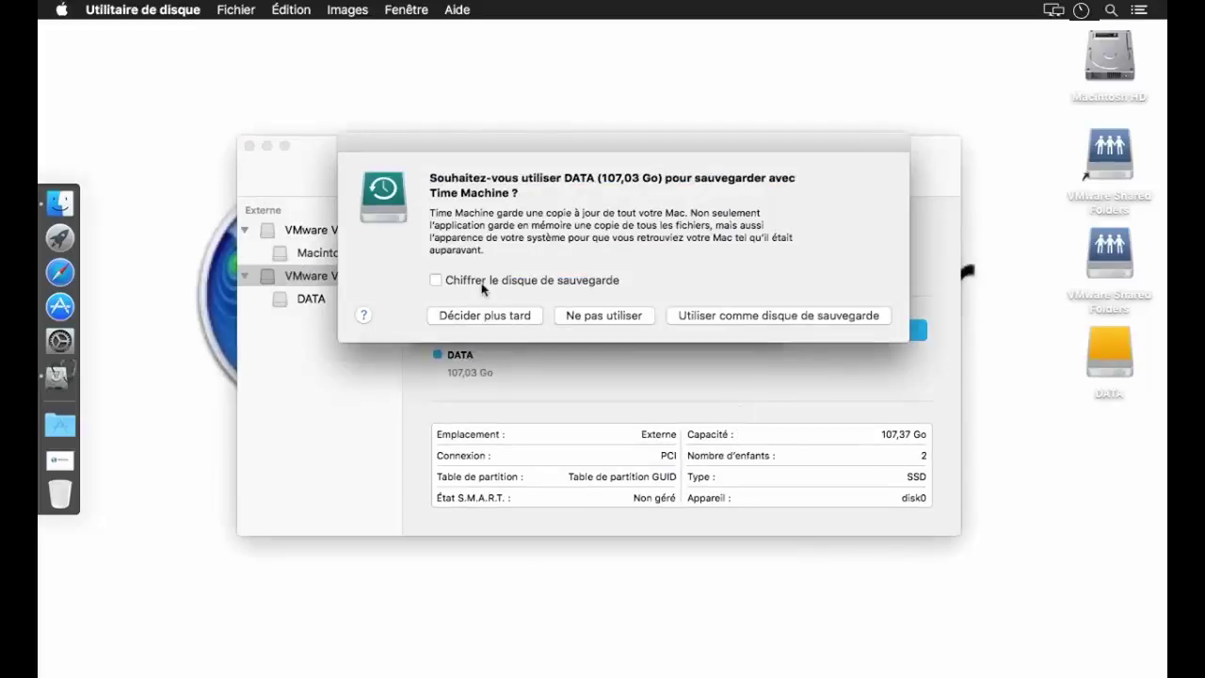
Decline using DATA as a Time Machine backup disk, finish the erase, and close Utilitaire de disque.
{"action": "left_click", "coordinate": [586, 319]}
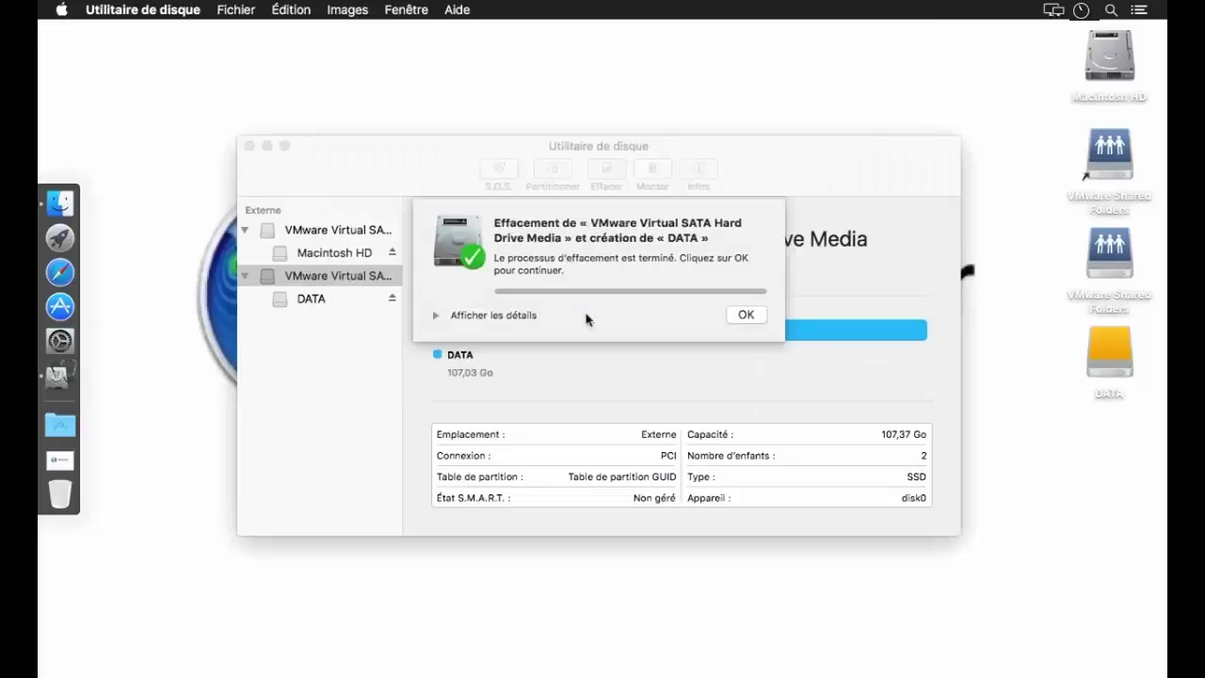
{"action": "left_click", "coordinate": [742, 318]}
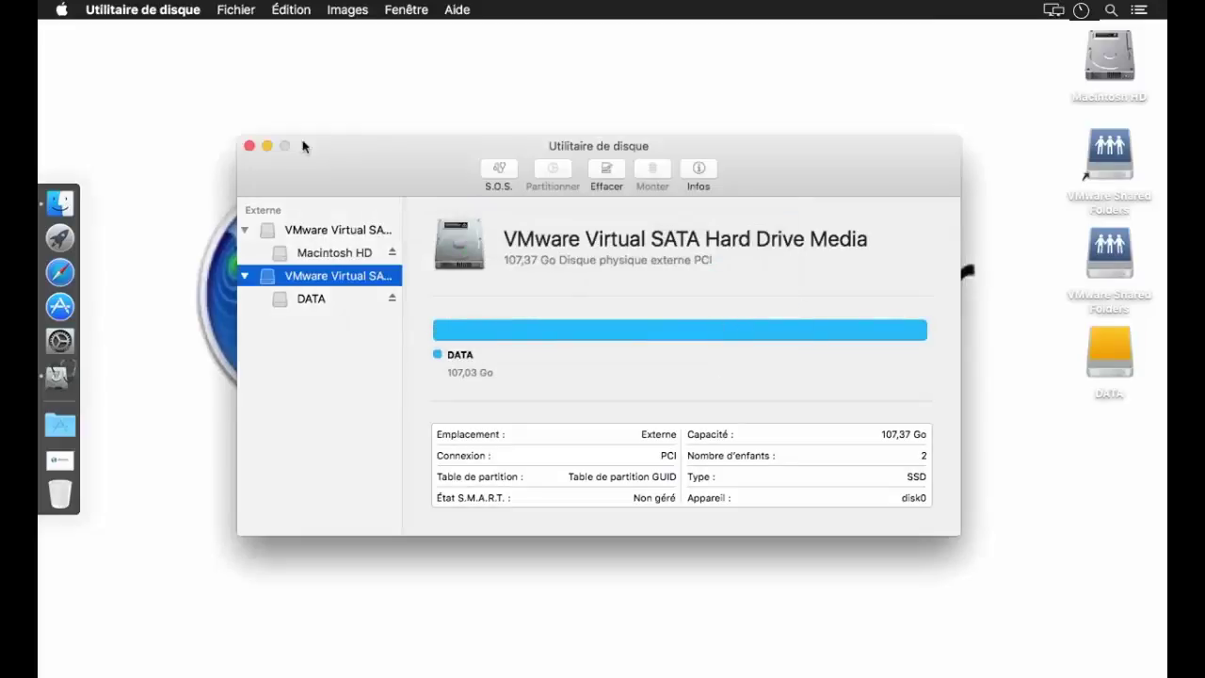
{"action": "left_click", "coordinate": [249, 145]}
Open the DATA volume from the desktop to check its contents and available space, and close its window.
{"action": "left_click", "coordinate": [1103, 353]}
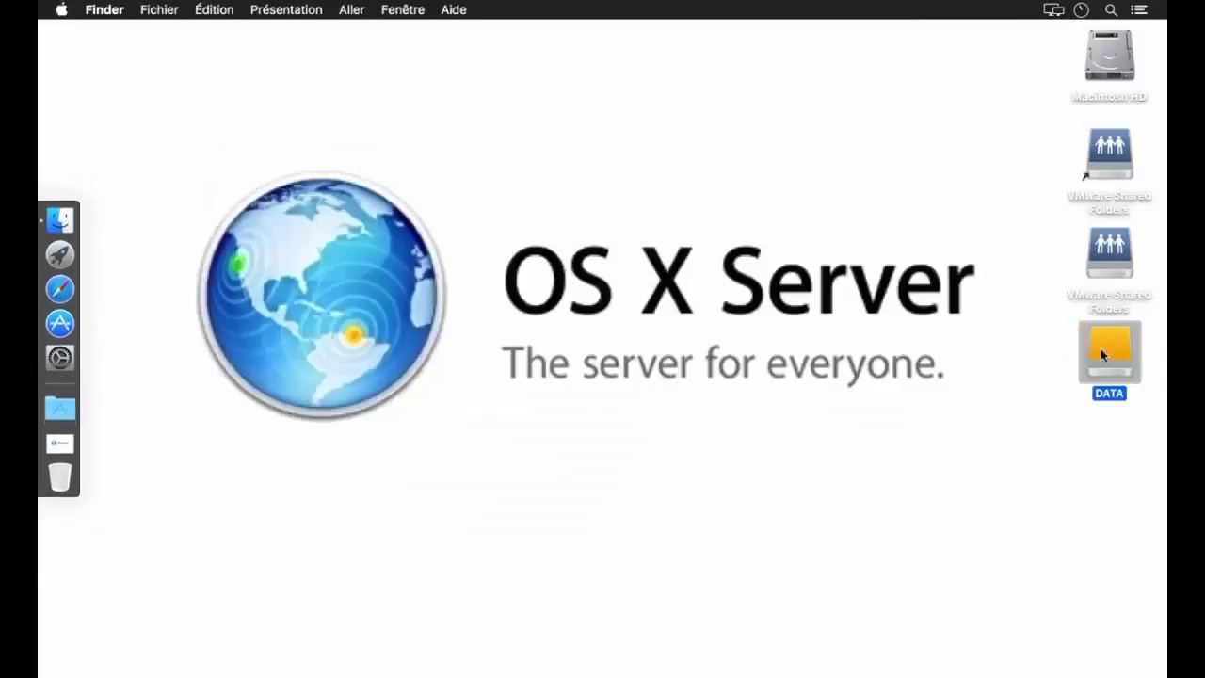
{"action": "double_click", "coordinate": [1103, 354]}
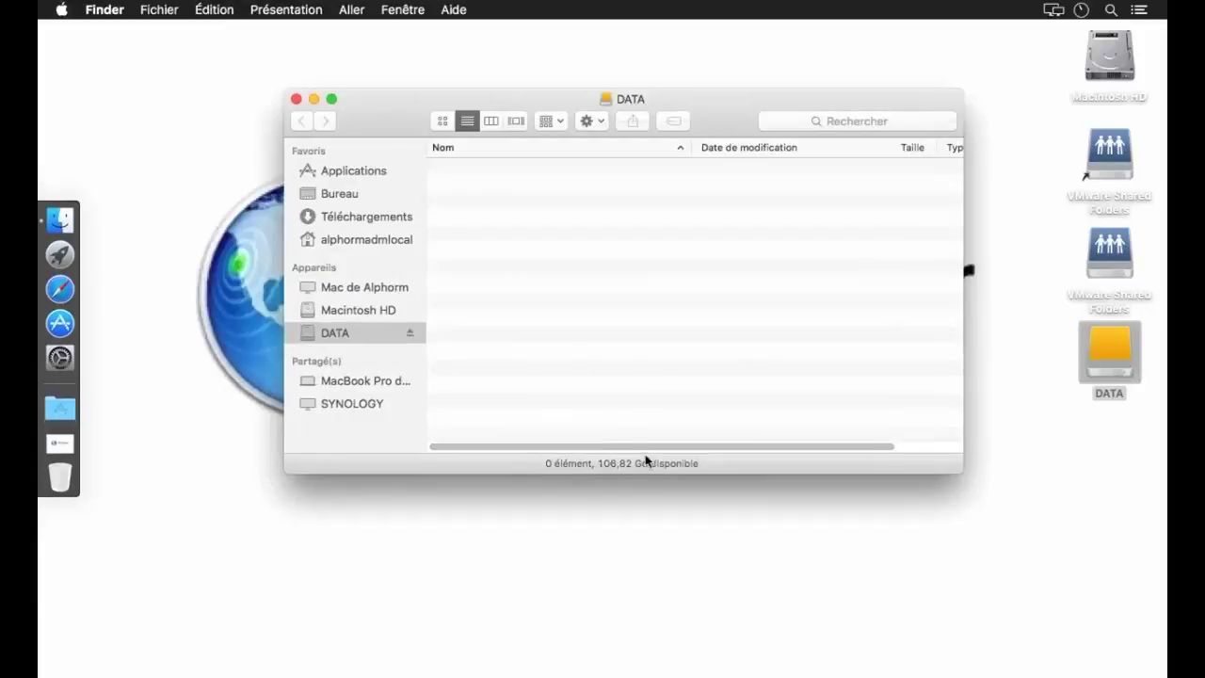
{"action": "left_click", "coordinate": [296, 100]}
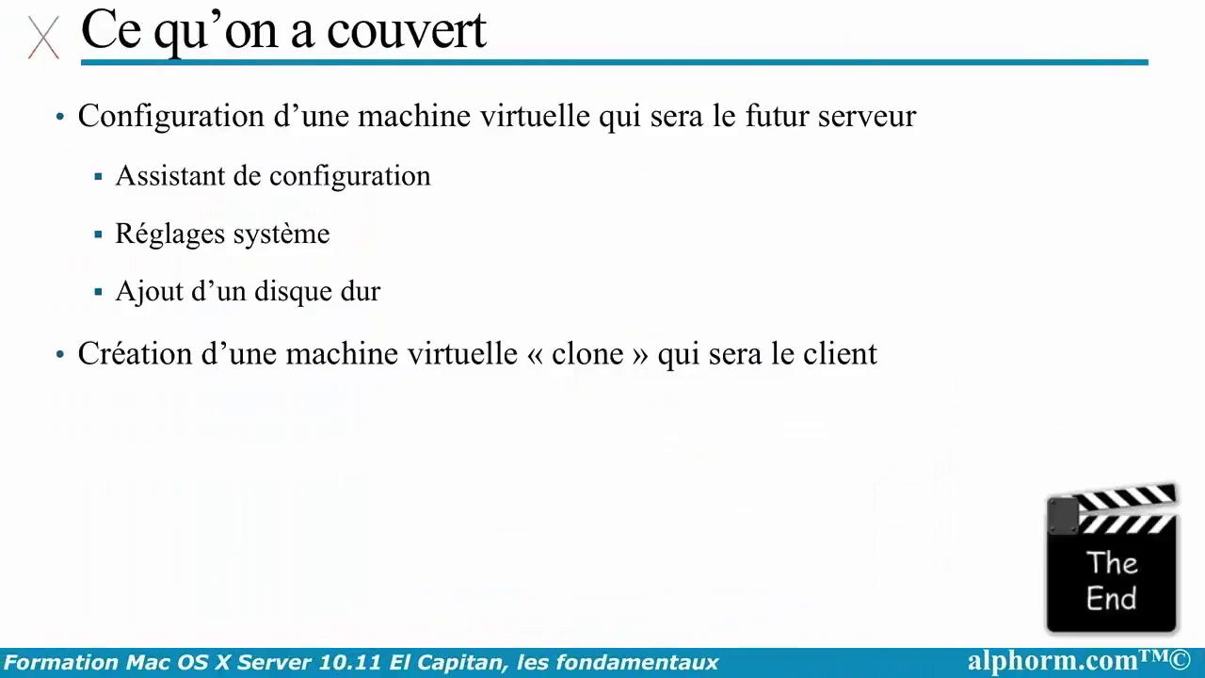